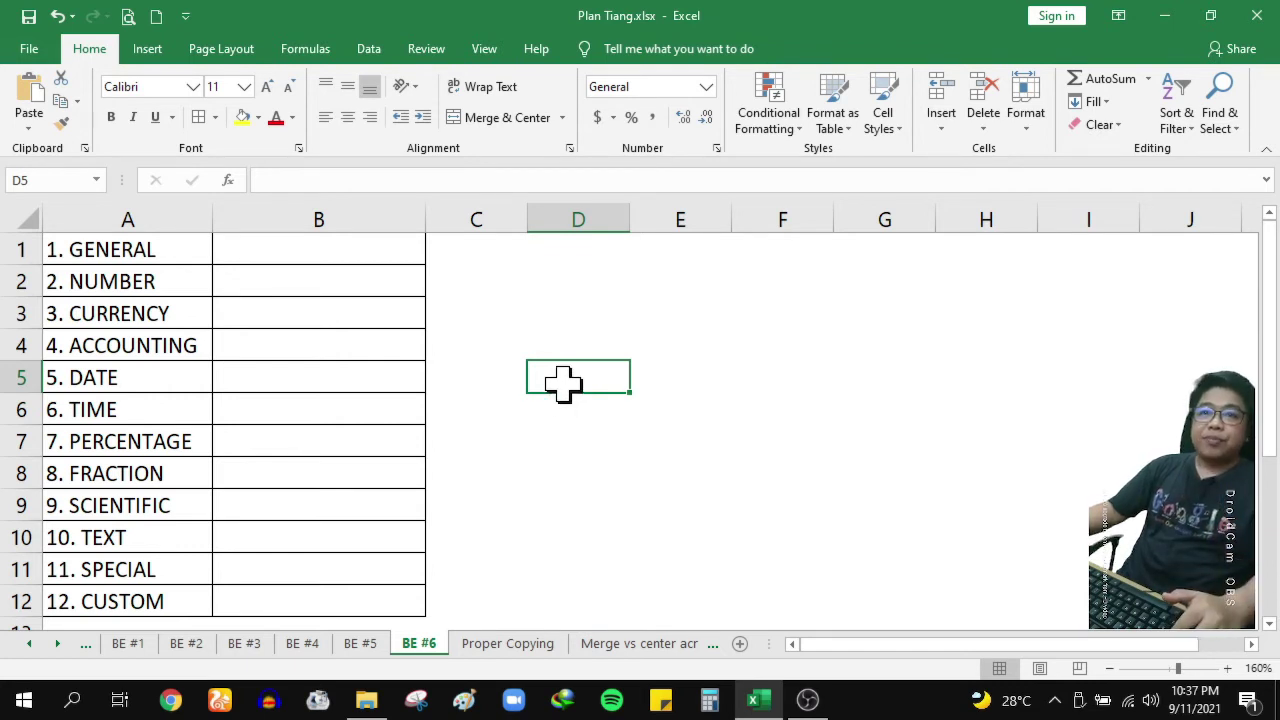
# Select B1 and look through its Format Cells options without changing anything
pyautogui.click(189, 252)
pyautogui.click(264, 256)
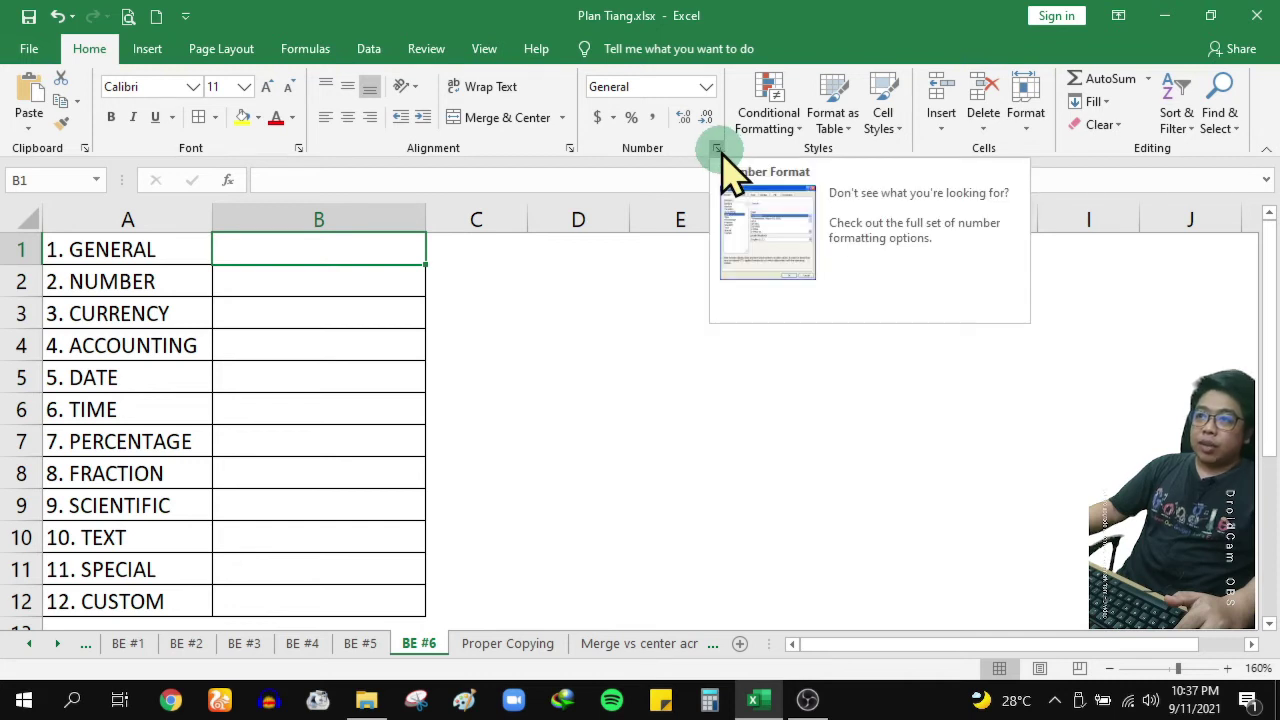
pyautogui.rightClick(328, 240)
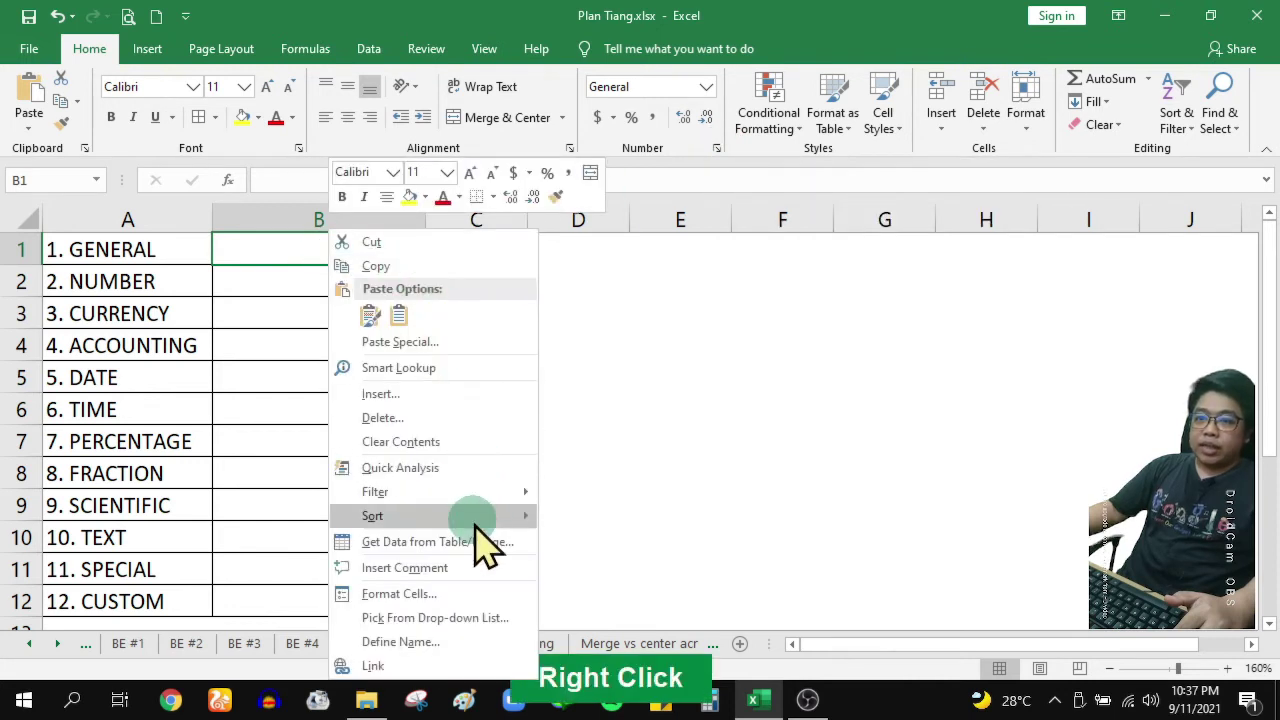
pyautogui.click(468, 593)
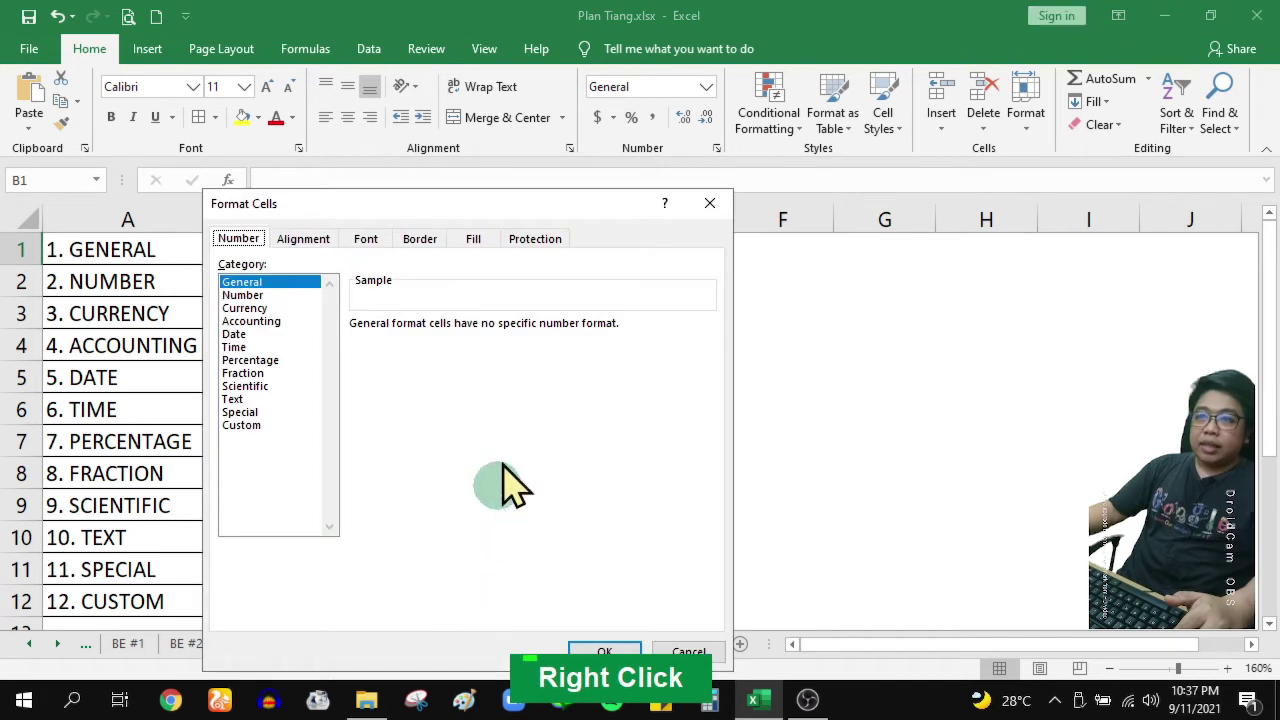
pyautogui.moveTo(425, 200); pyautogui.dragTo(603, 192)
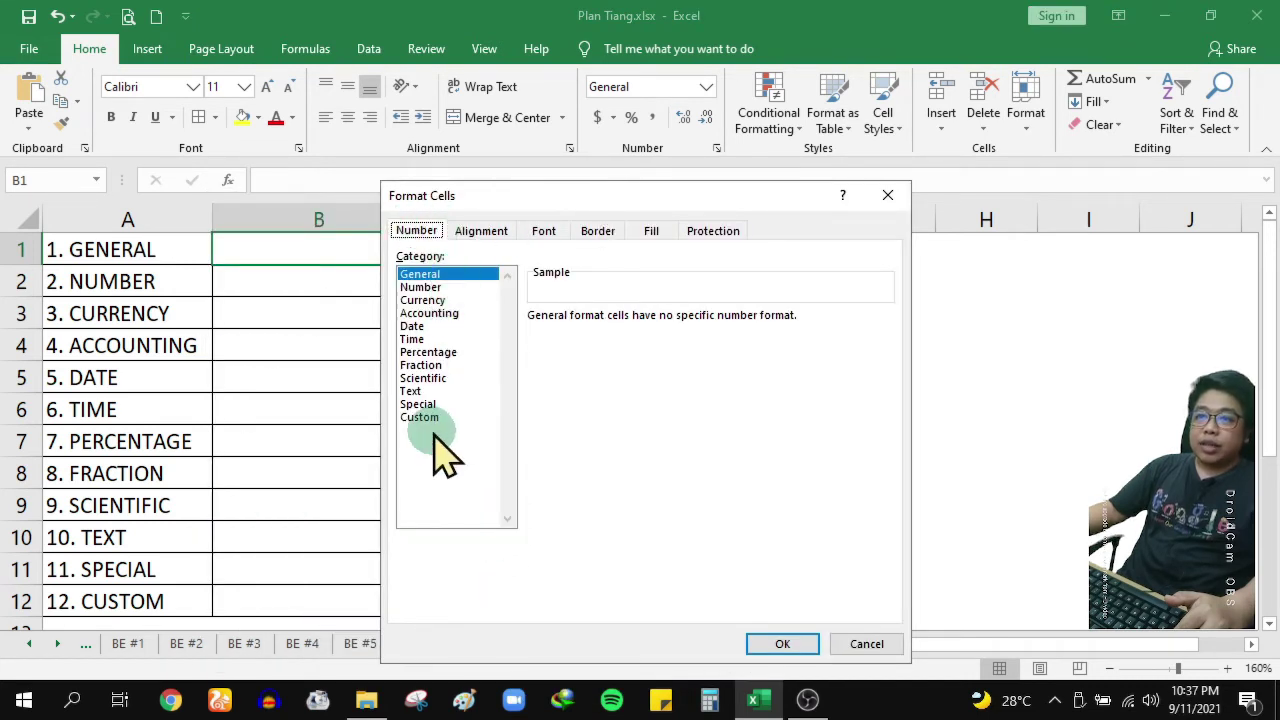
pyautogui.click(850, 644)
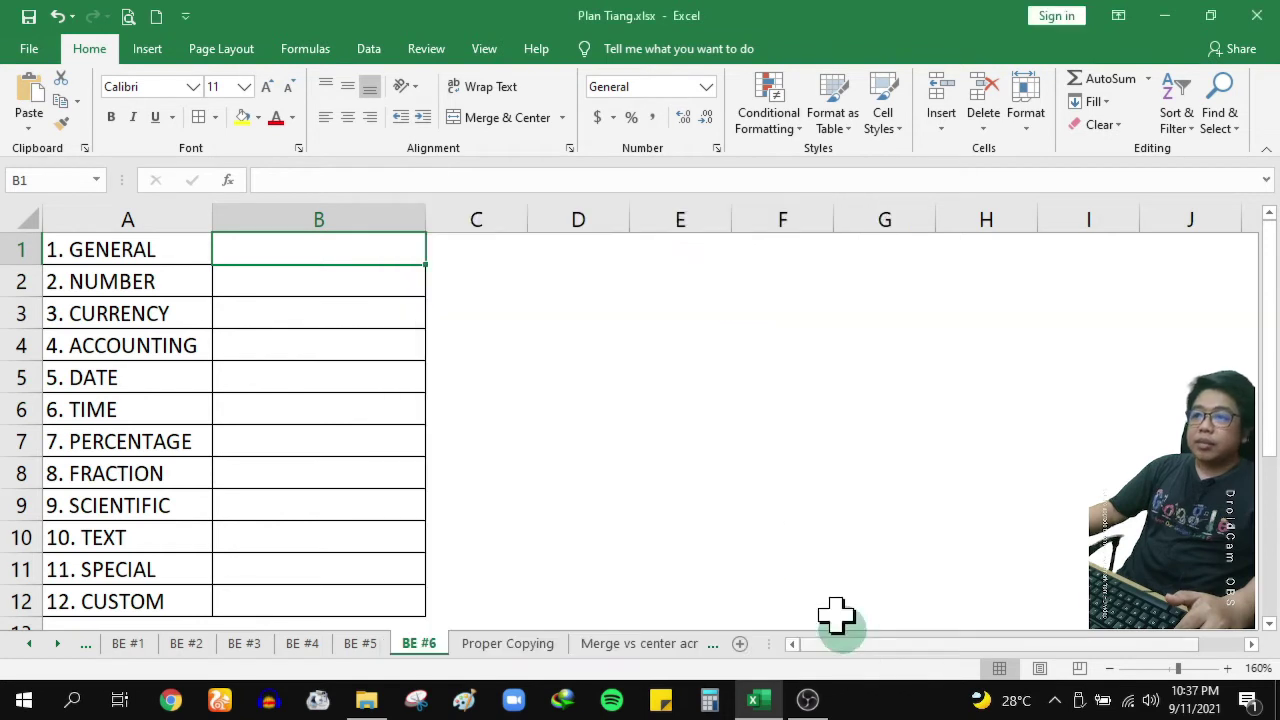
pyautogui.click(717, 149)
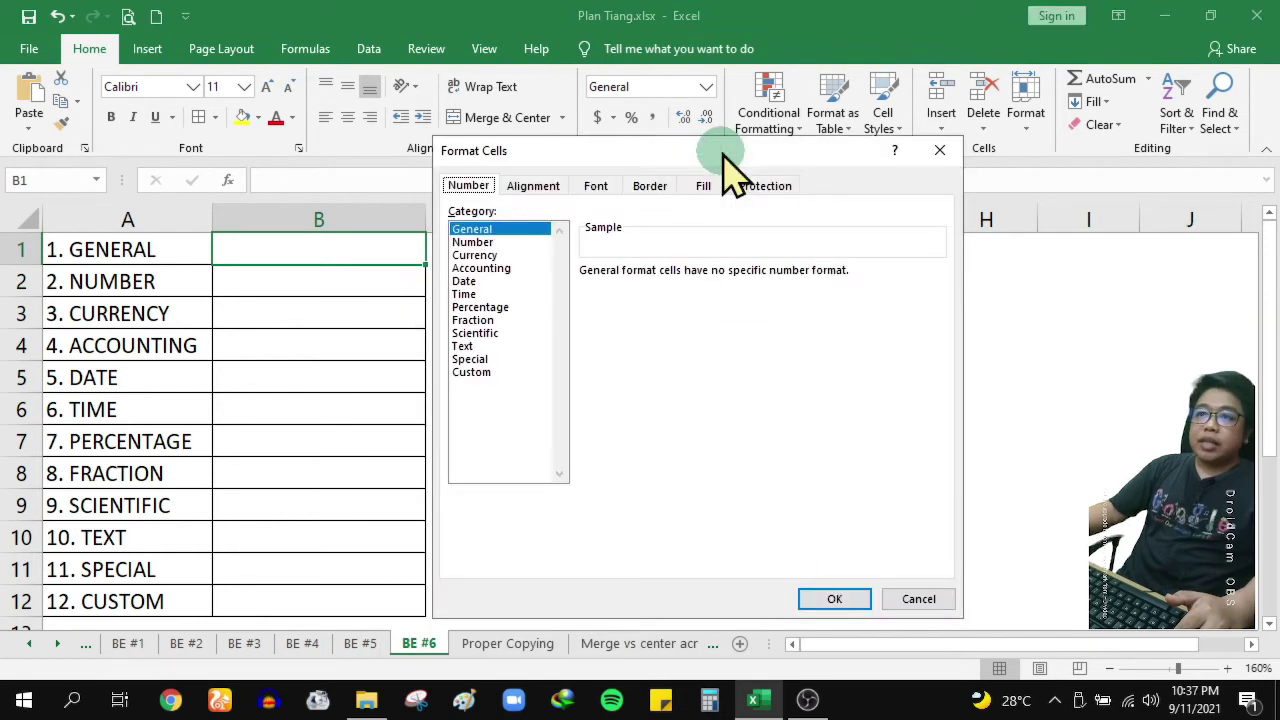
pyautogui.click(943, 148)
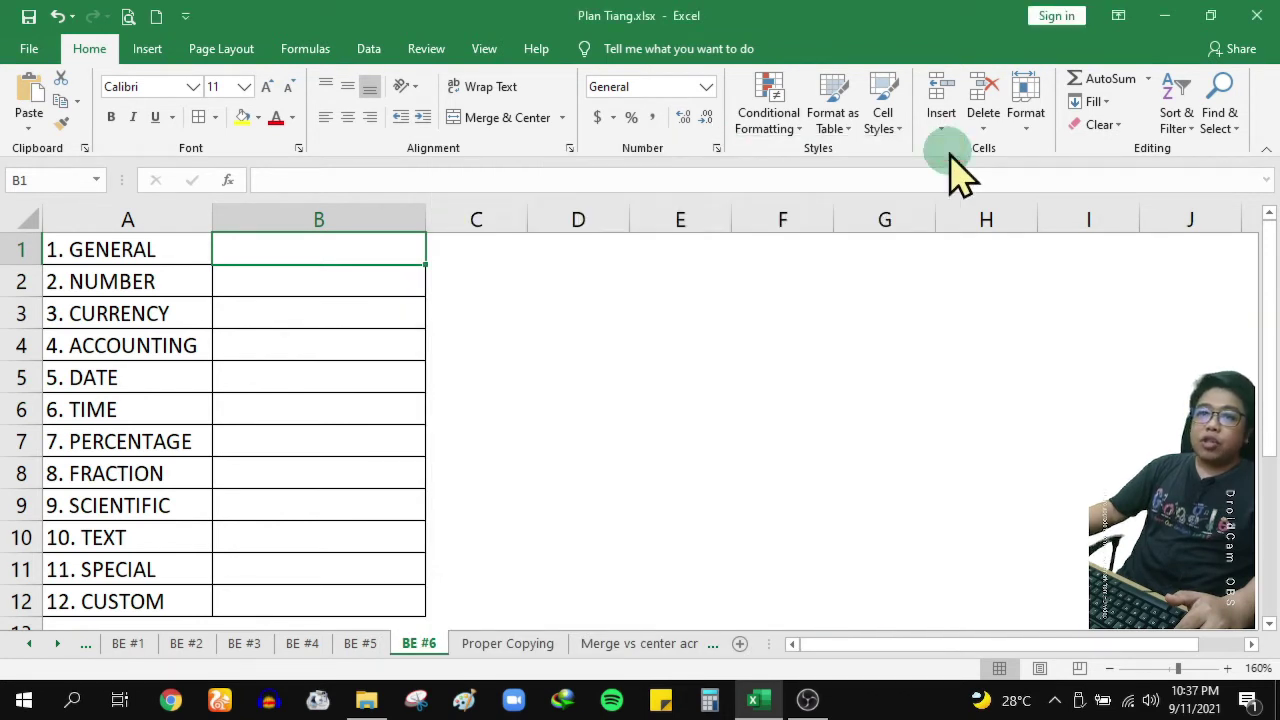
# Browse the number format list and Format Cells dialog again, leaving everything unchanged
pyautogui.click(706, 88)
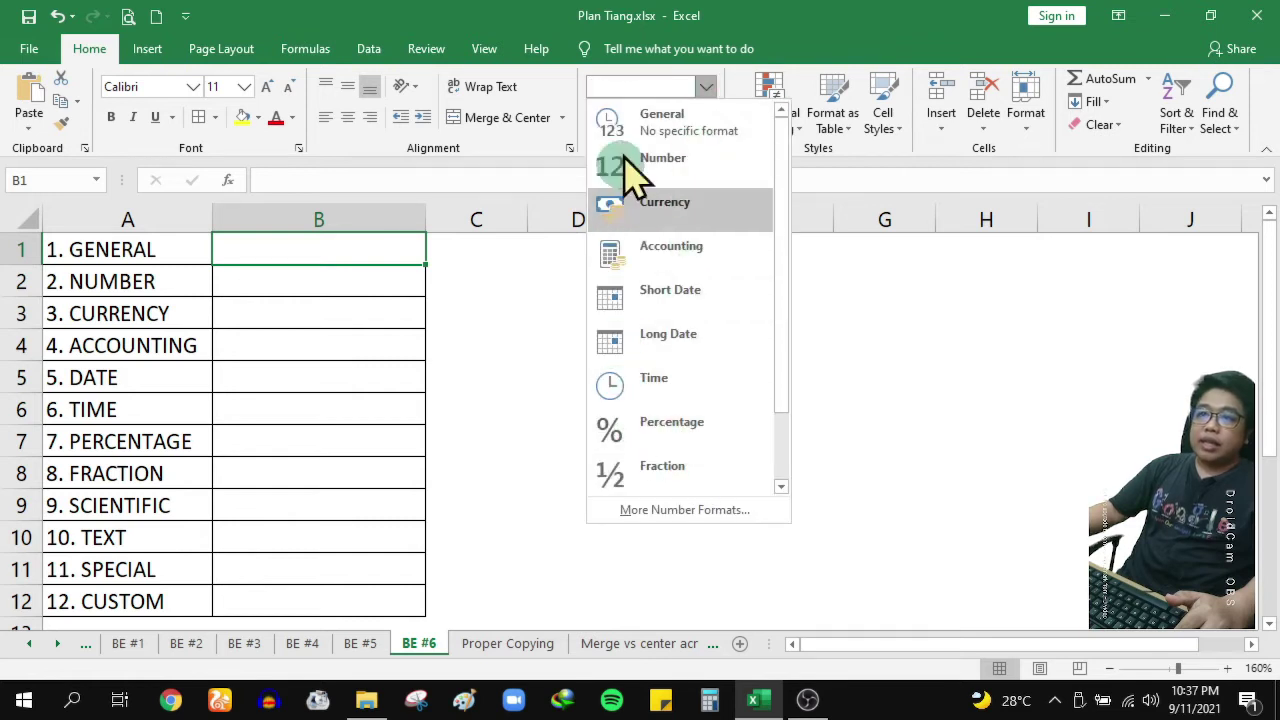
pyautogui.click(328, 260)
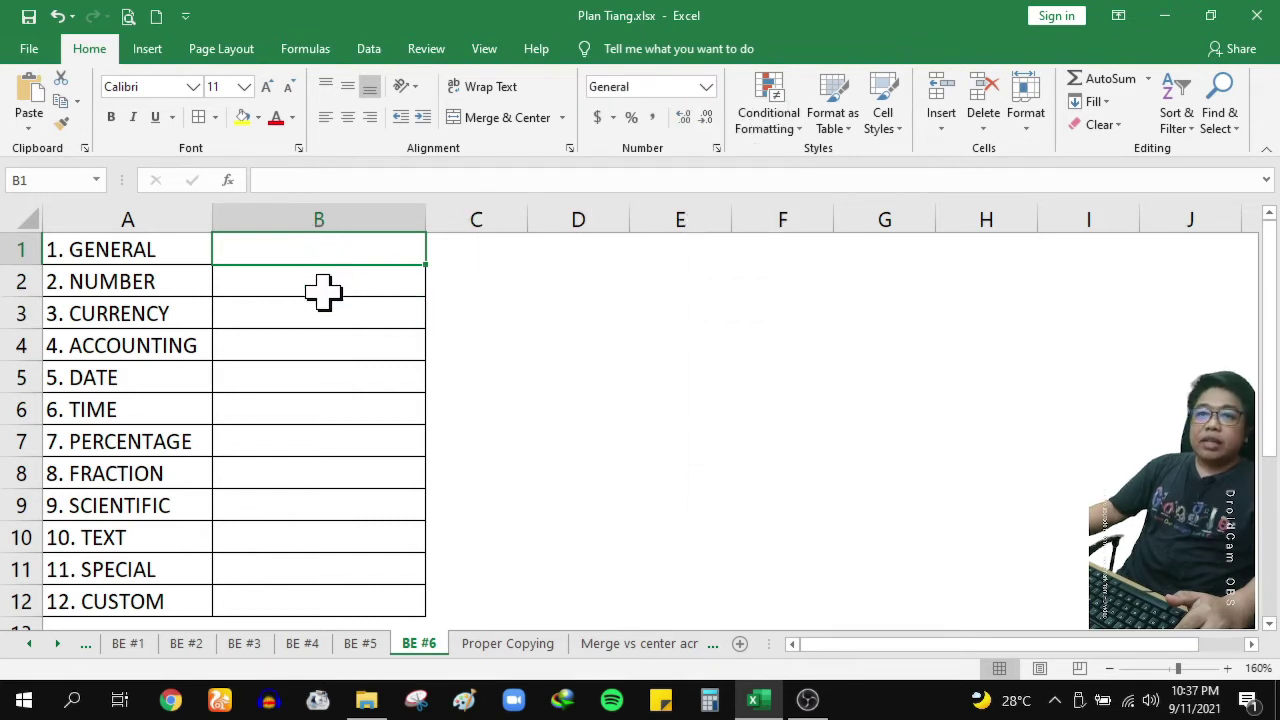
pyautogui.click(717, 151)
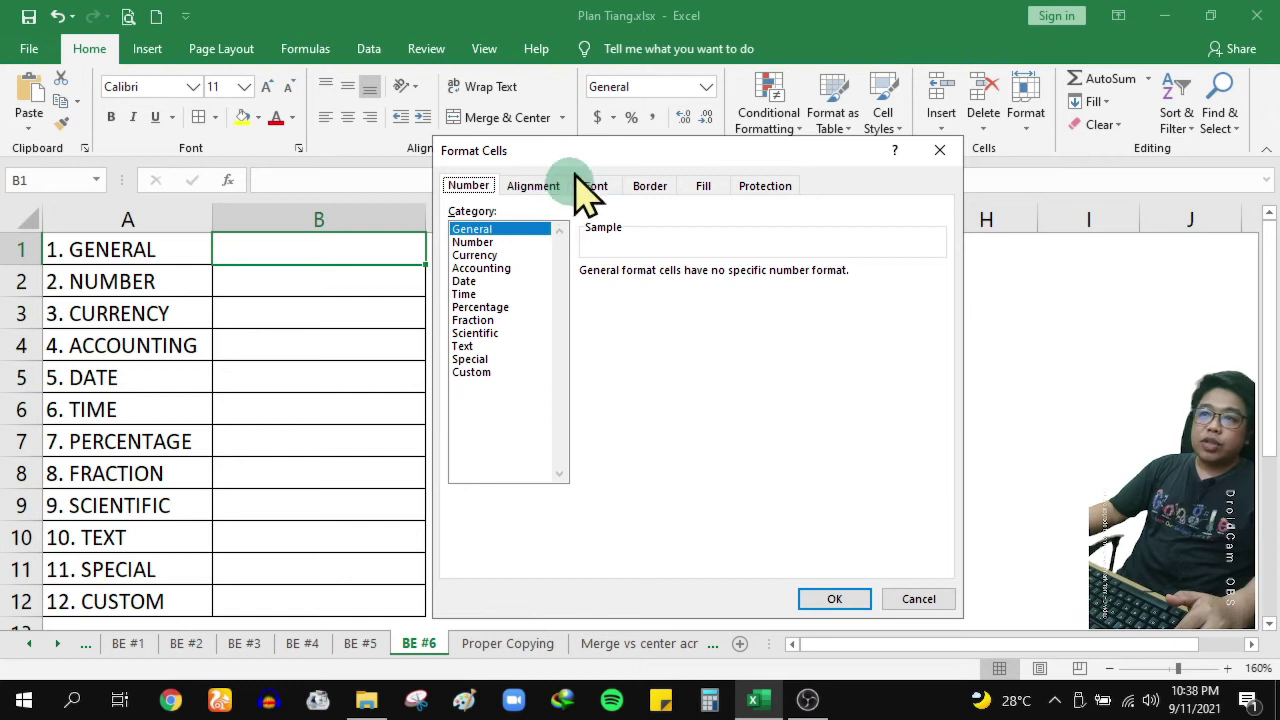
pyautogui.moveTo(584, 157); pyautogui.dragTo(653, 149)
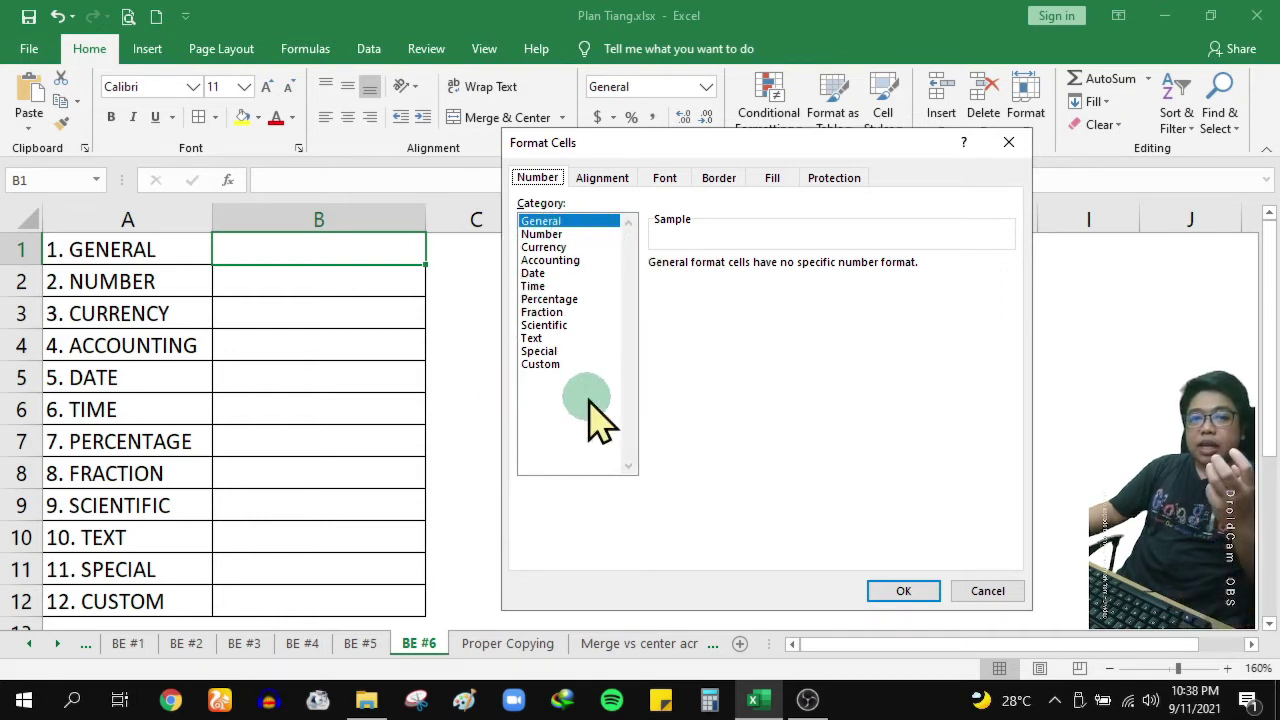
pyautogui.doubleClick(986, 594)
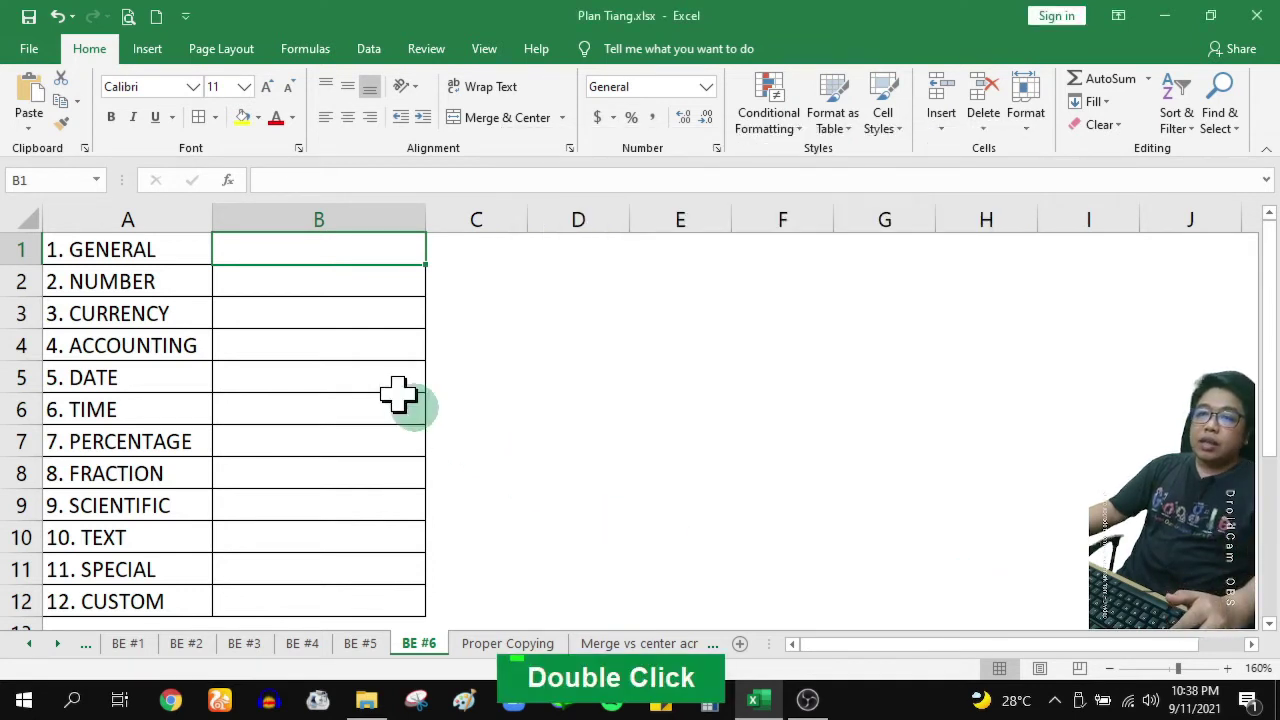
pyautogui.click(591, 303)
pyautogui.click(752, 338)
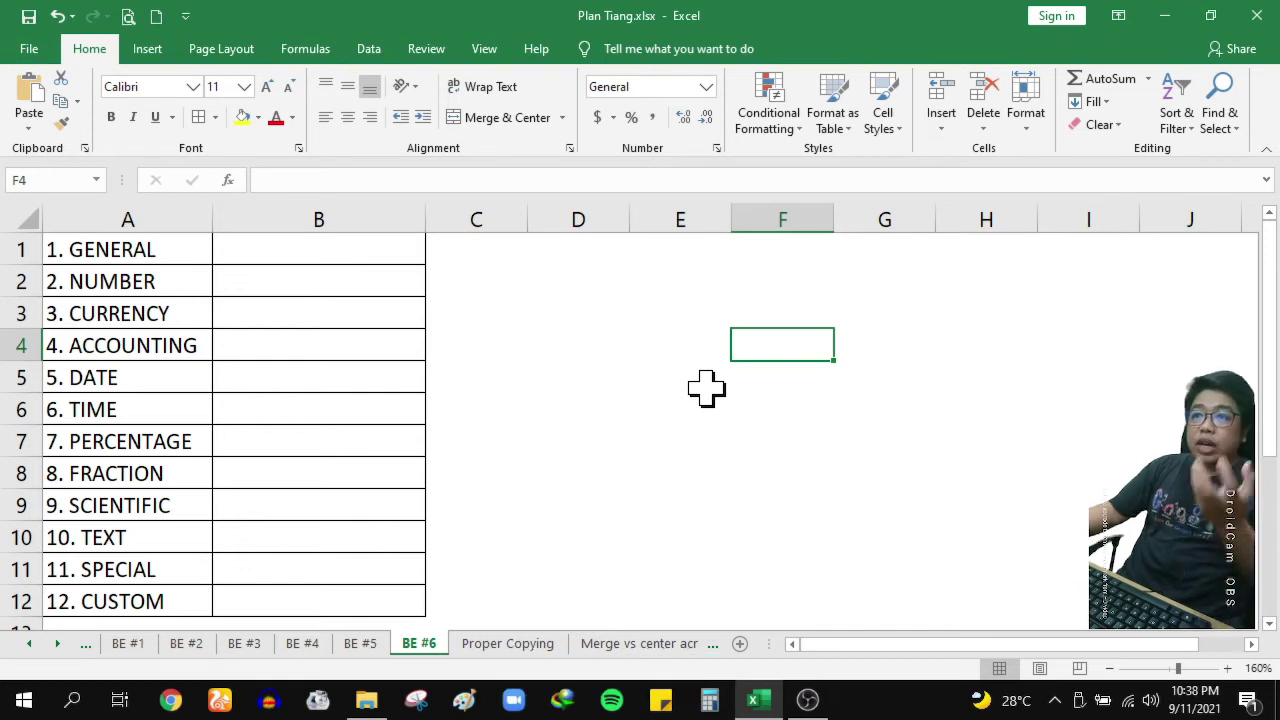
pyautogui.click(704, 387)
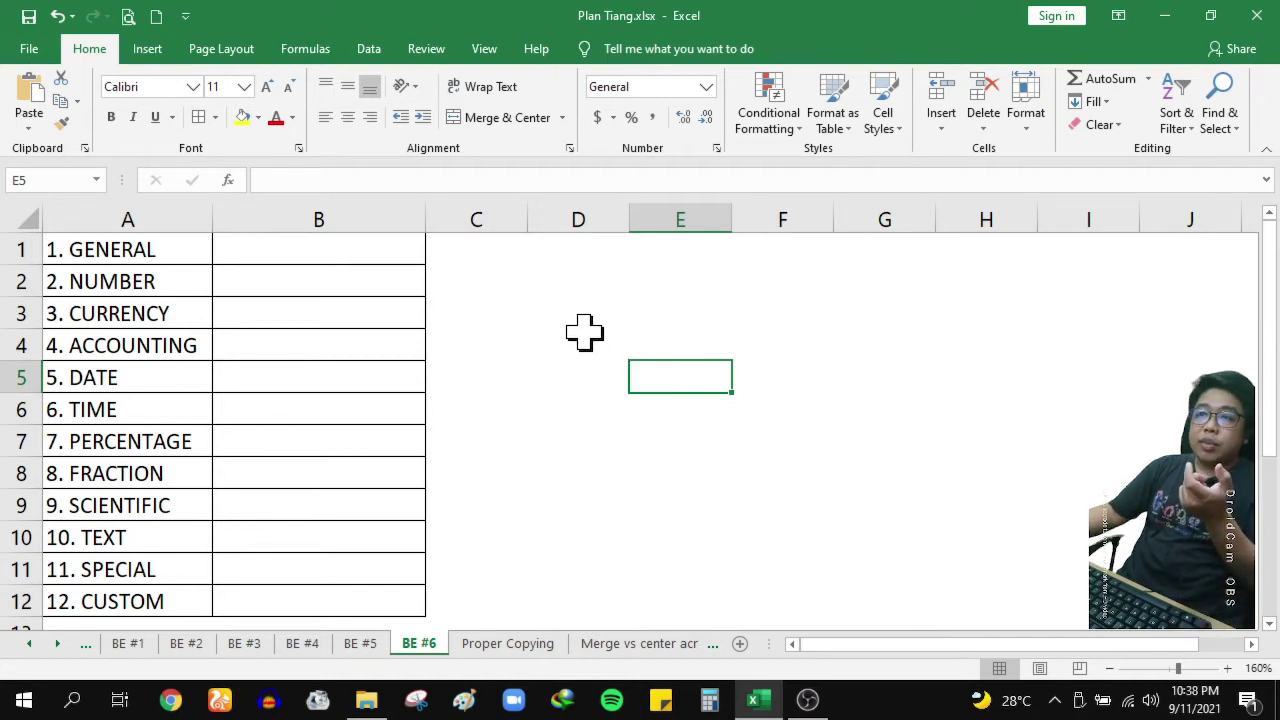
# Enter 12346 in B1 and 'teks biasa' in C1
pyautogui.click(240, 259)
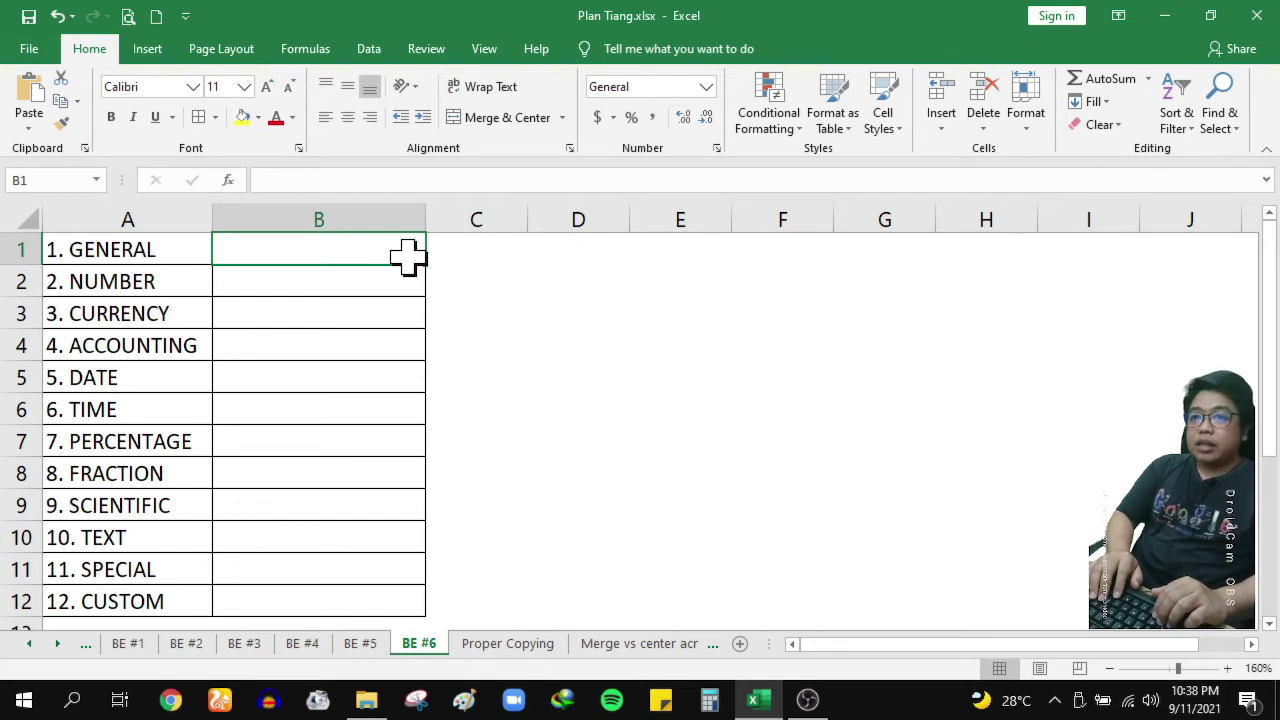
pyautogui.write('123')
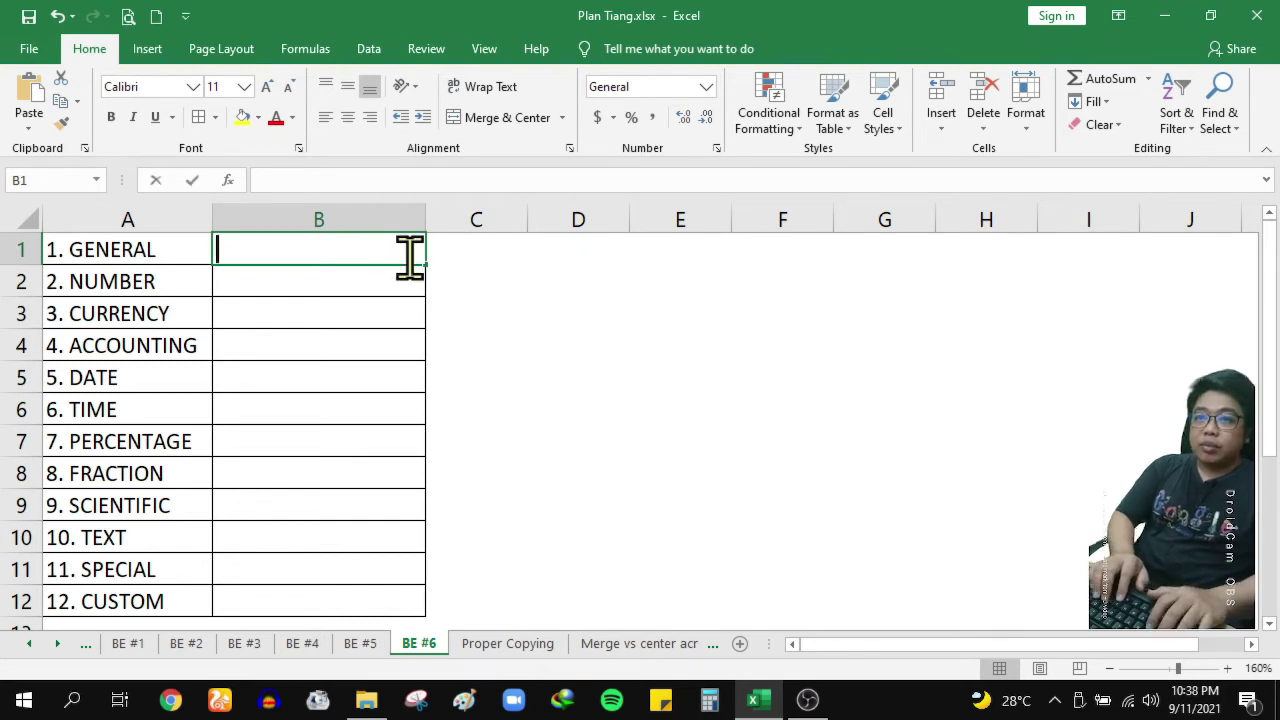
pyautogui.write('46')
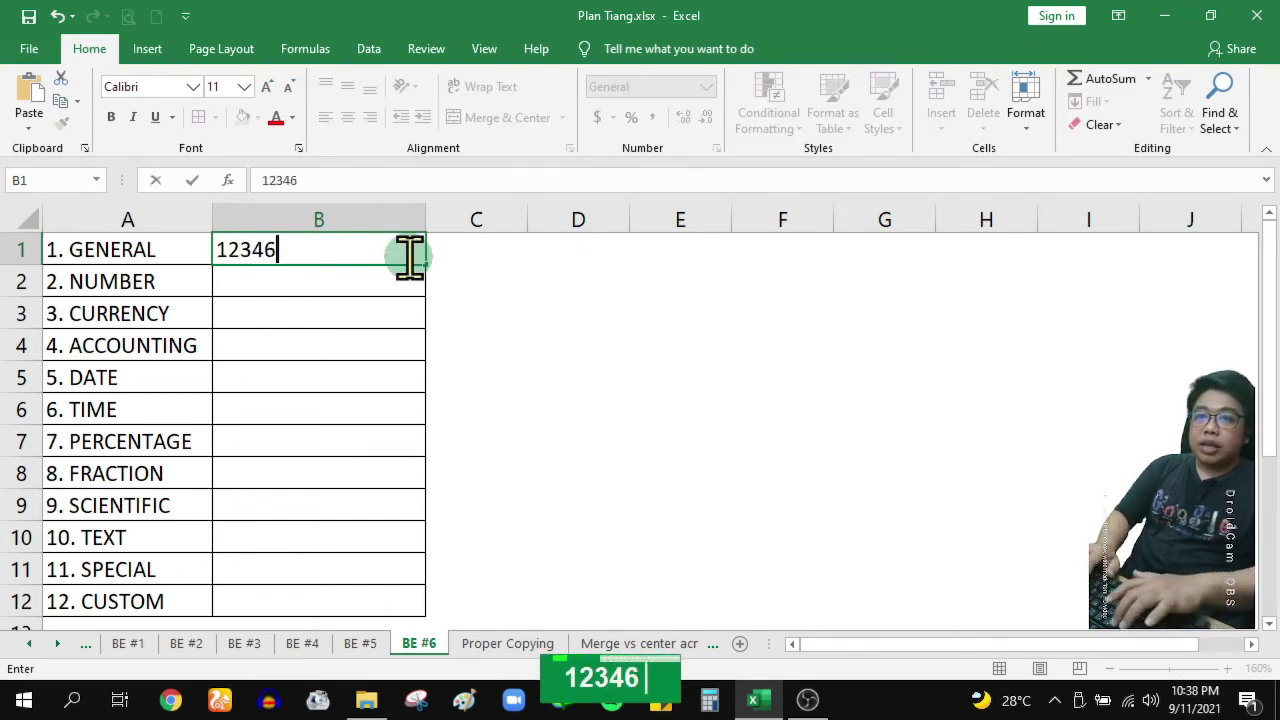
pyautogui.press('Return')
pyautogui.press('Up')
pyautogui.press('Right')
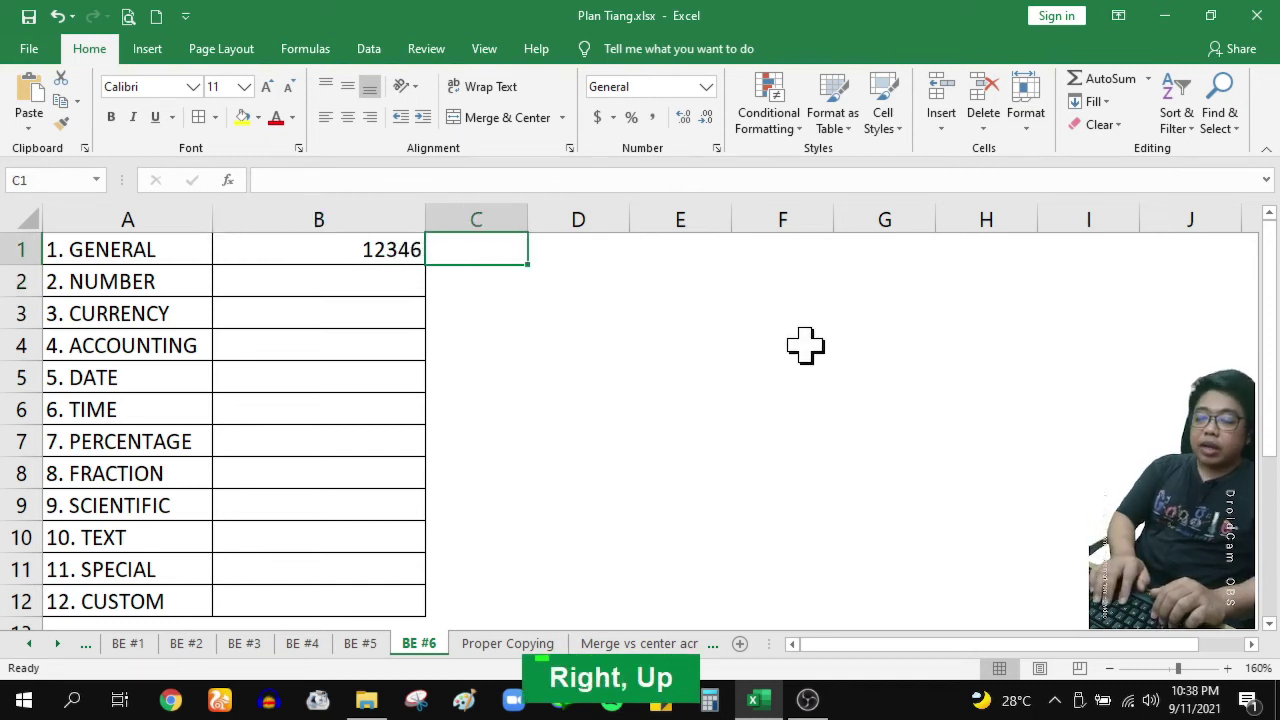
pyautogui.write('teks biasa')
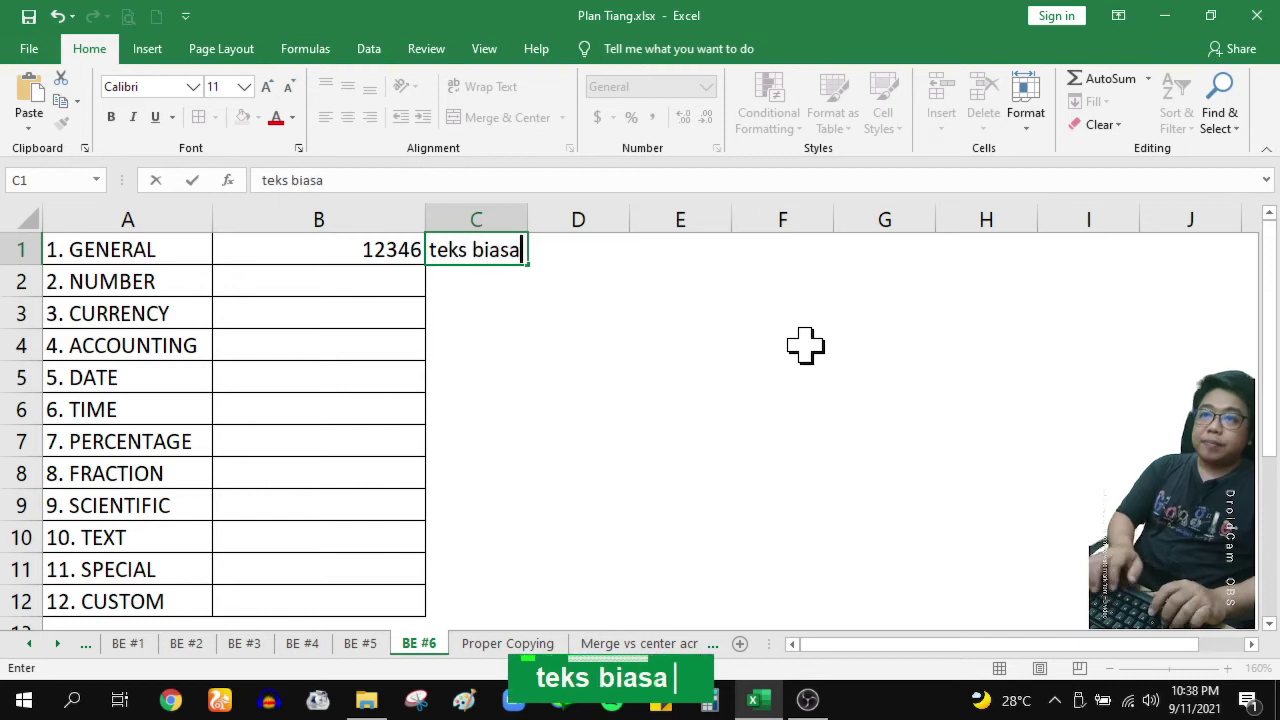
pyautogui.press('Return')
# Apply All Borders to C1:C12 and widen column C
pyautogui.moveTo(508, 257); pyautogui.dragTo(494, 591)
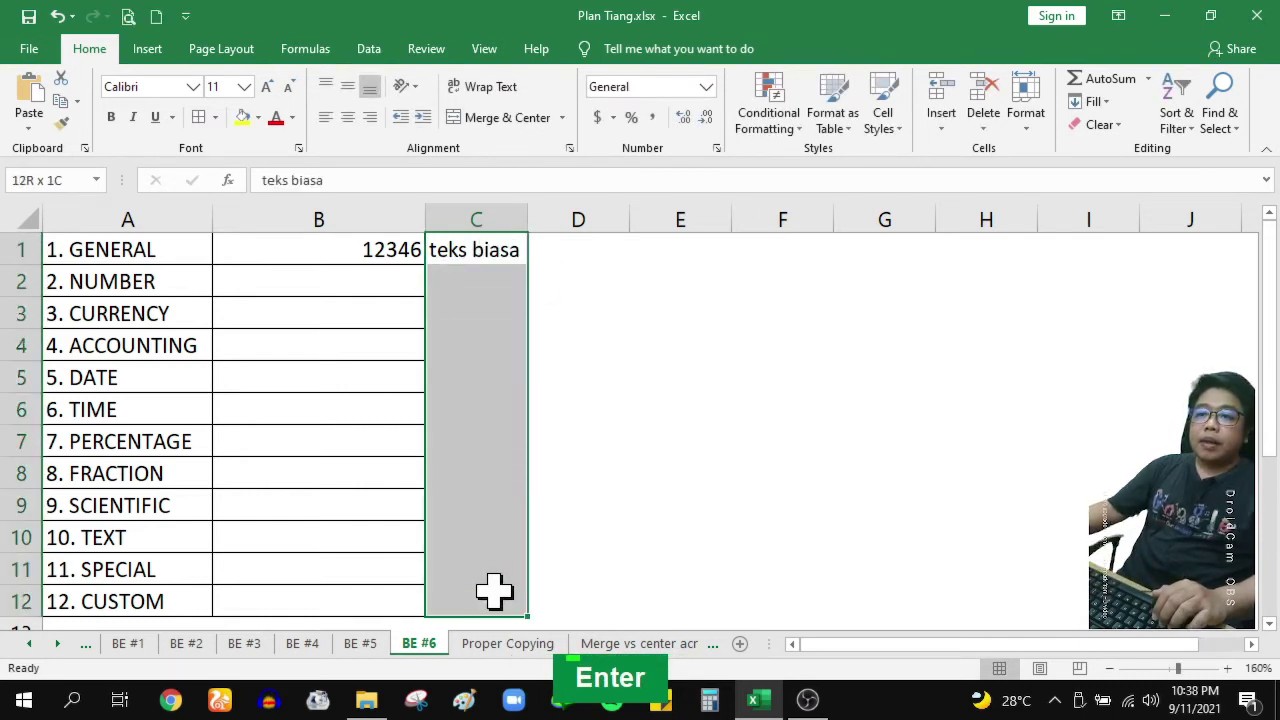
pyautogui.click(198, 117)
pyautogui.moveTo(527, 220); pyautogui.dragTo(588, 225)
pyautogui.click(600, 378)
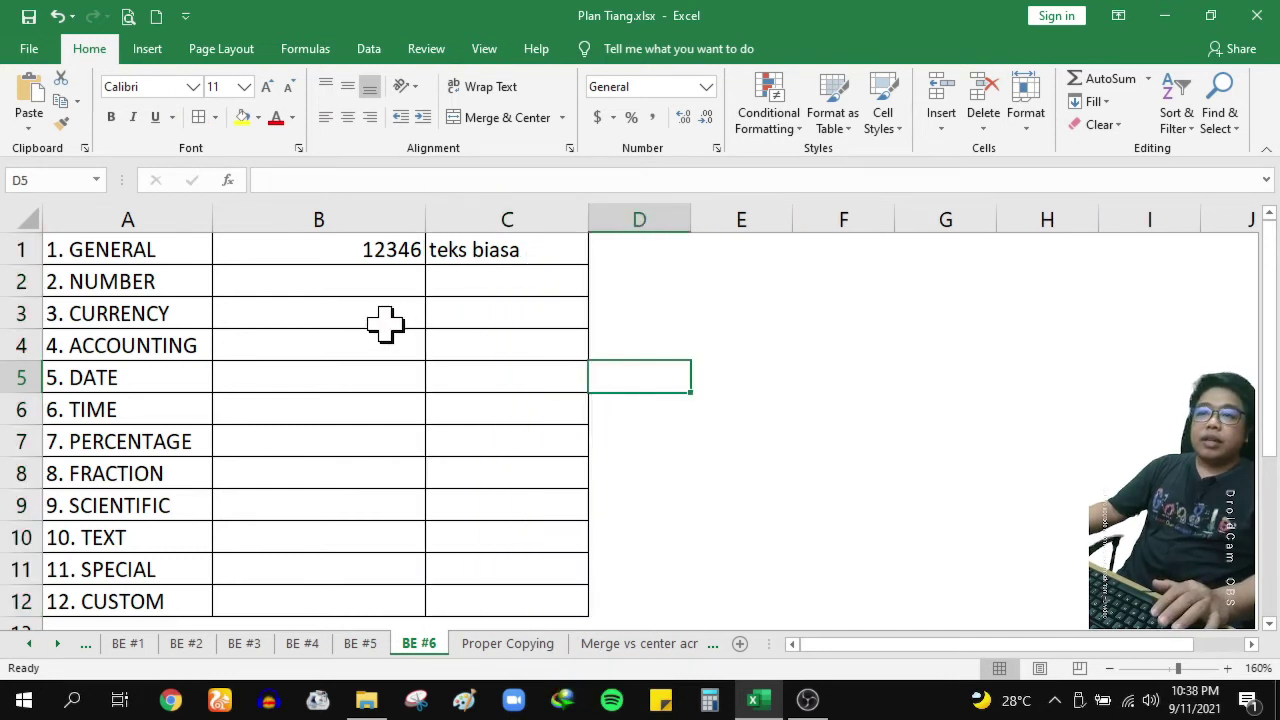
pyautogui.click(98, 281)
pyautogui.click(294, 288)
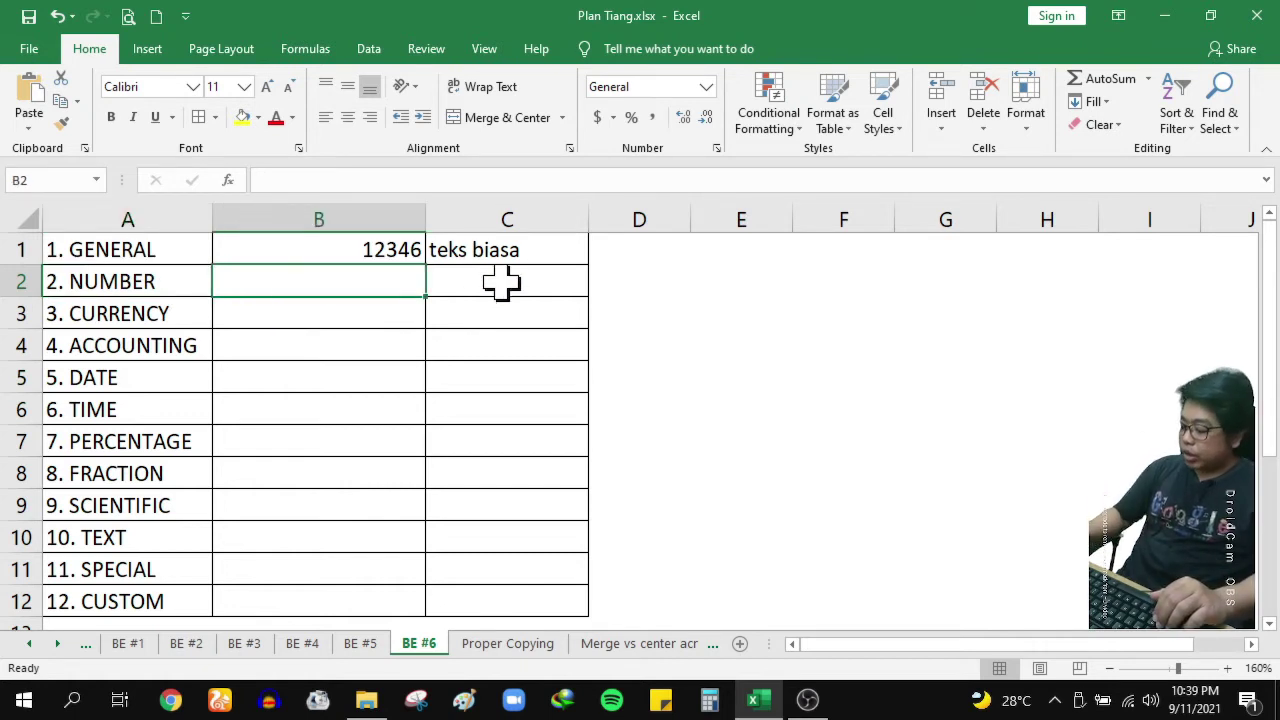
# Enter 123456 in cell B2
pyautogui.write('123456')
pyautogui.press('Return')
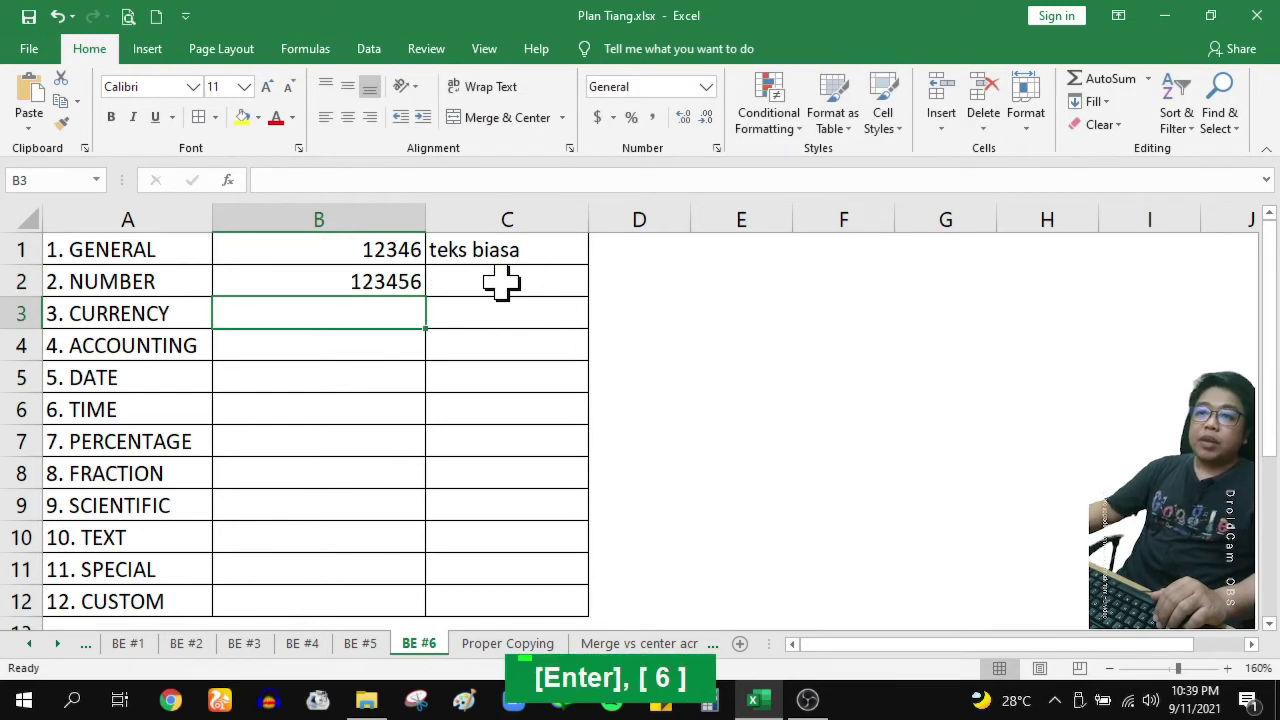
pyautogui.click(388, 284)
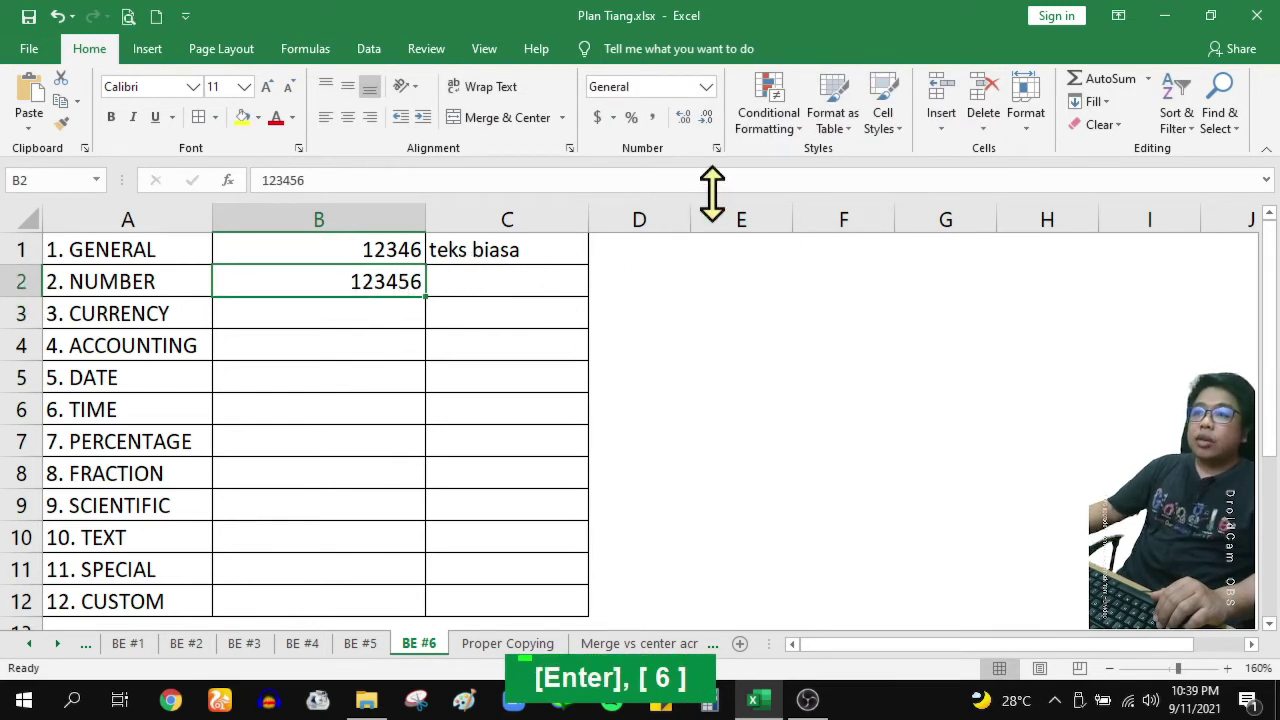
# Format B2 as Number with 2 decimal places and a 1000 separator, showing 123,456.00
pyautogui.click(716, 148)
pyautogui.moveTo(721, 152); pyautogui.dragTo(834, 162)
pyautogui.click(656, 243)
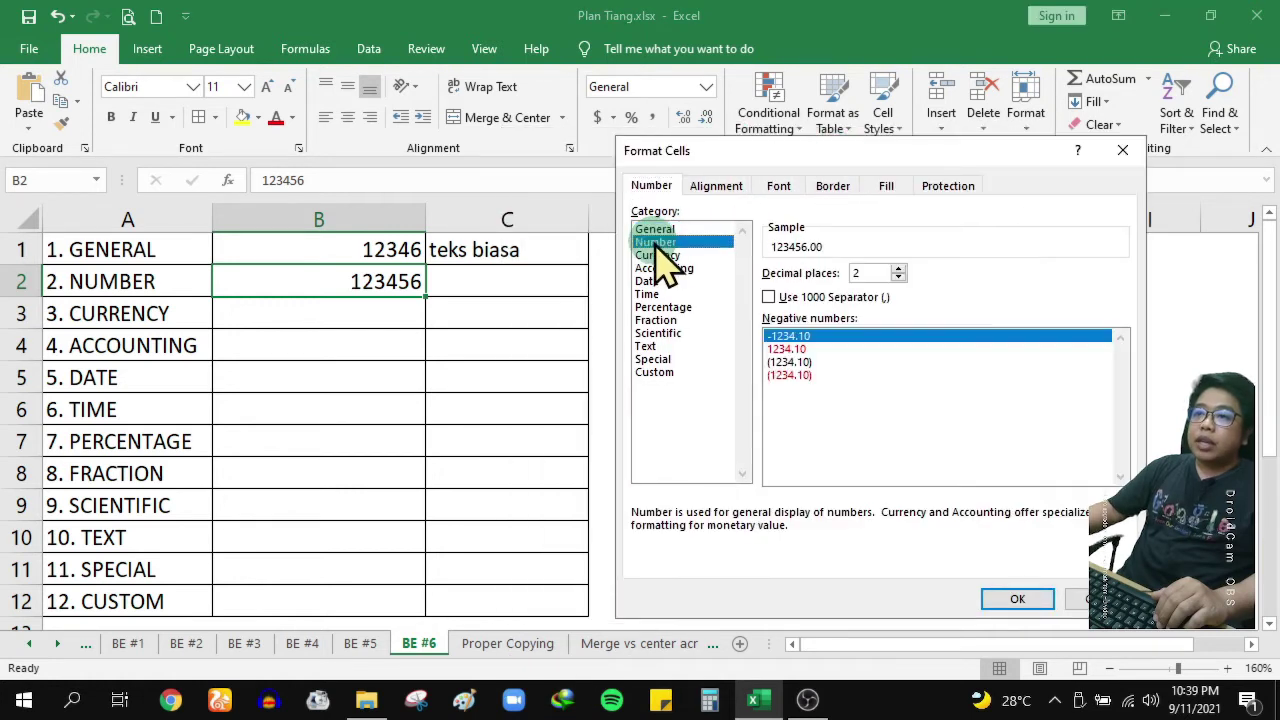
pyautogui.click(898, 268)
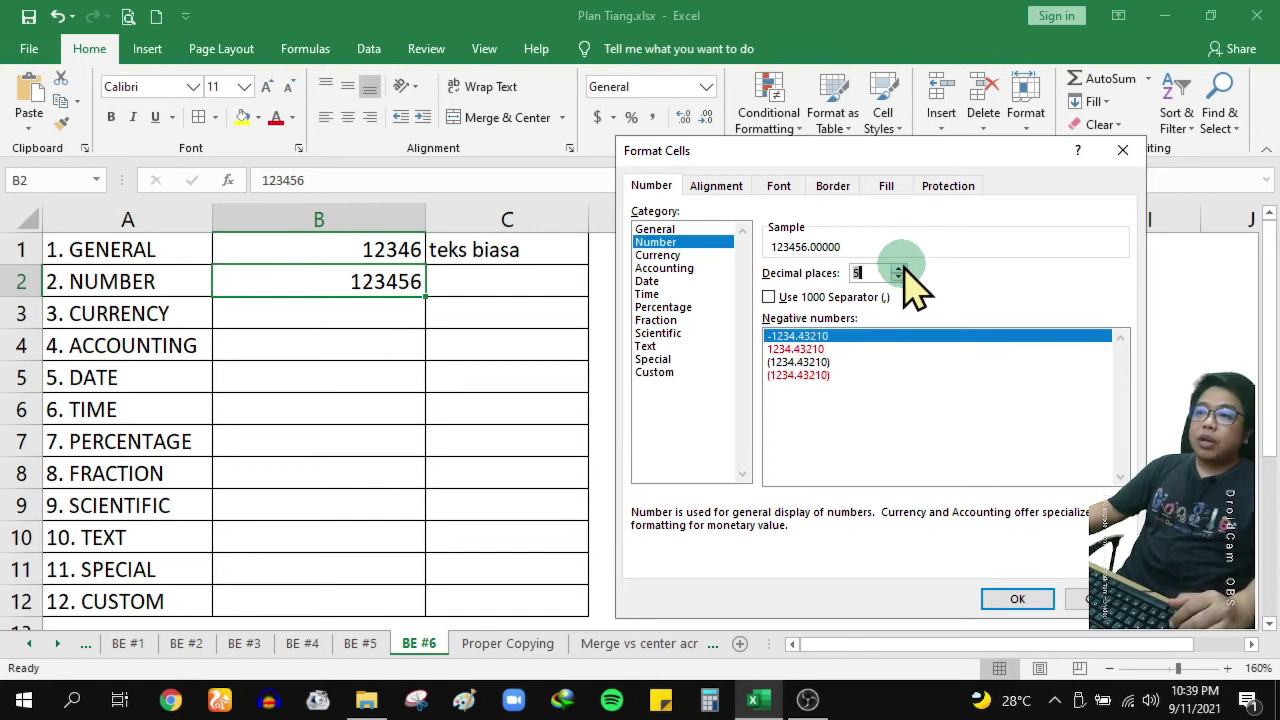
pyautogui.click(900, 268)
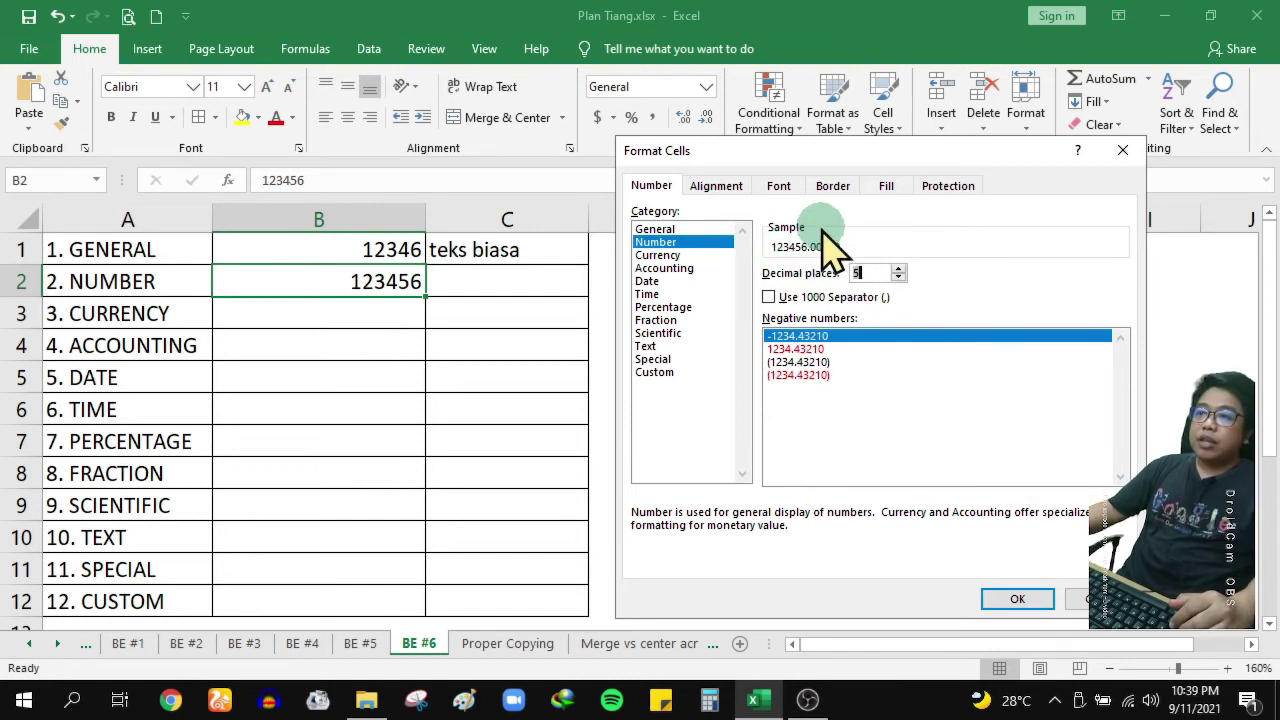
pyautogui.moveTo(839, 158); pyautogui.dragTo(777, 159)
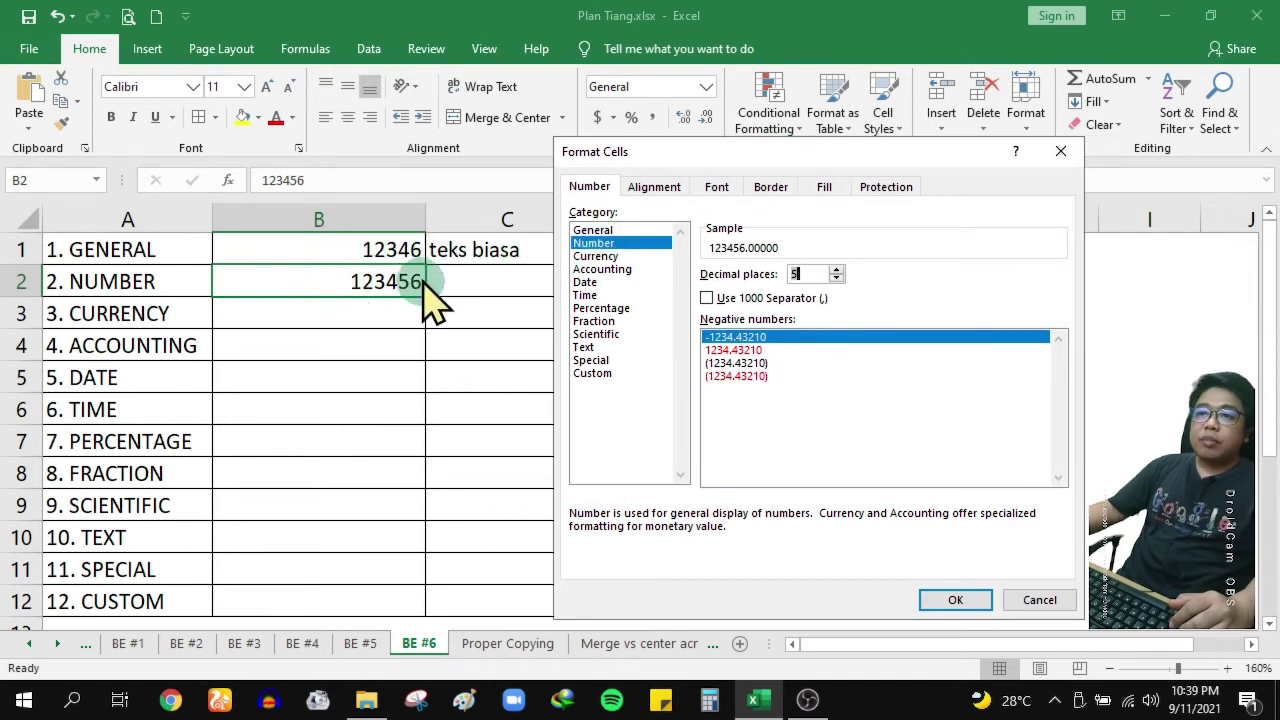
pyautogui.click(836, 278)
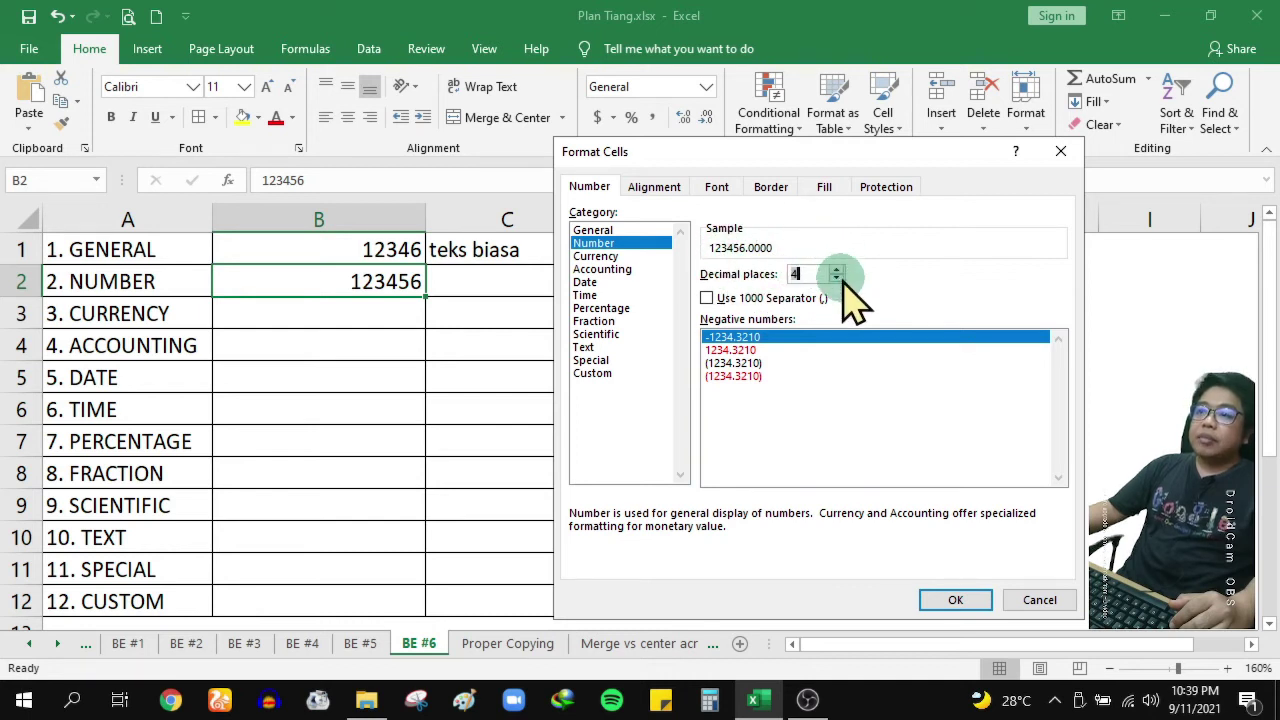
pyautogui.doubleClick(836, 278)
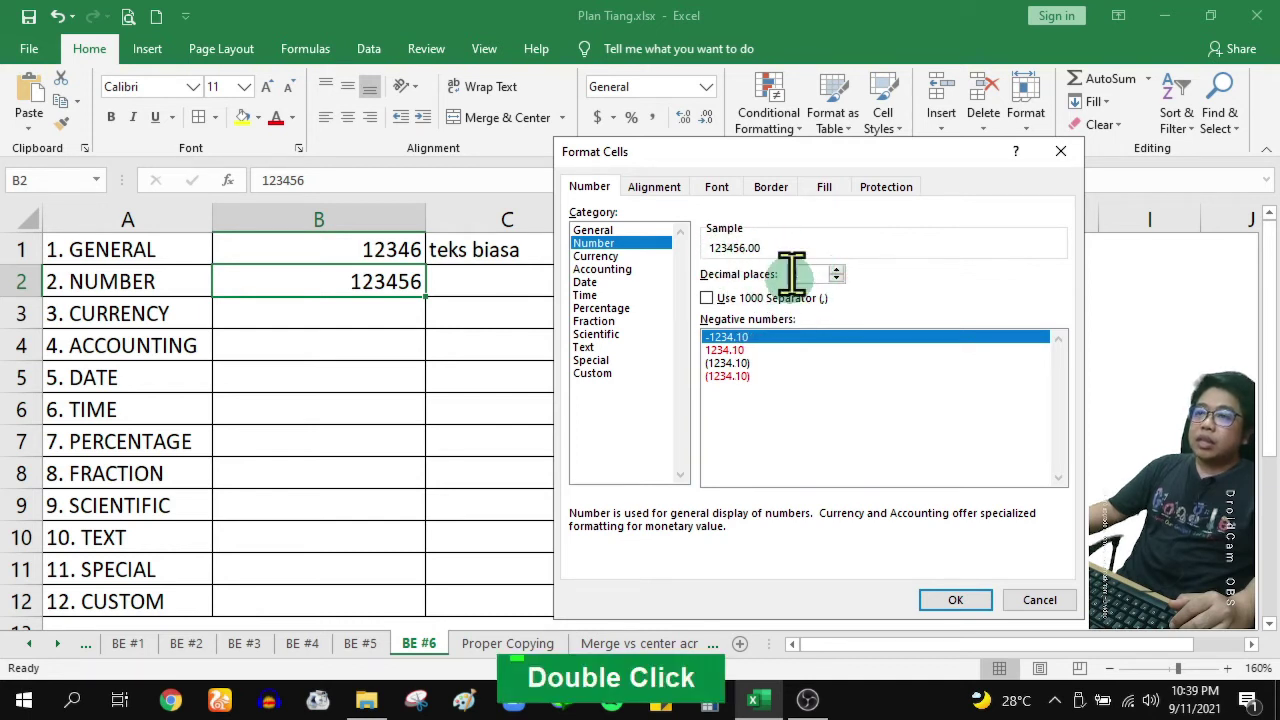
pyautogui.click(744, 318)
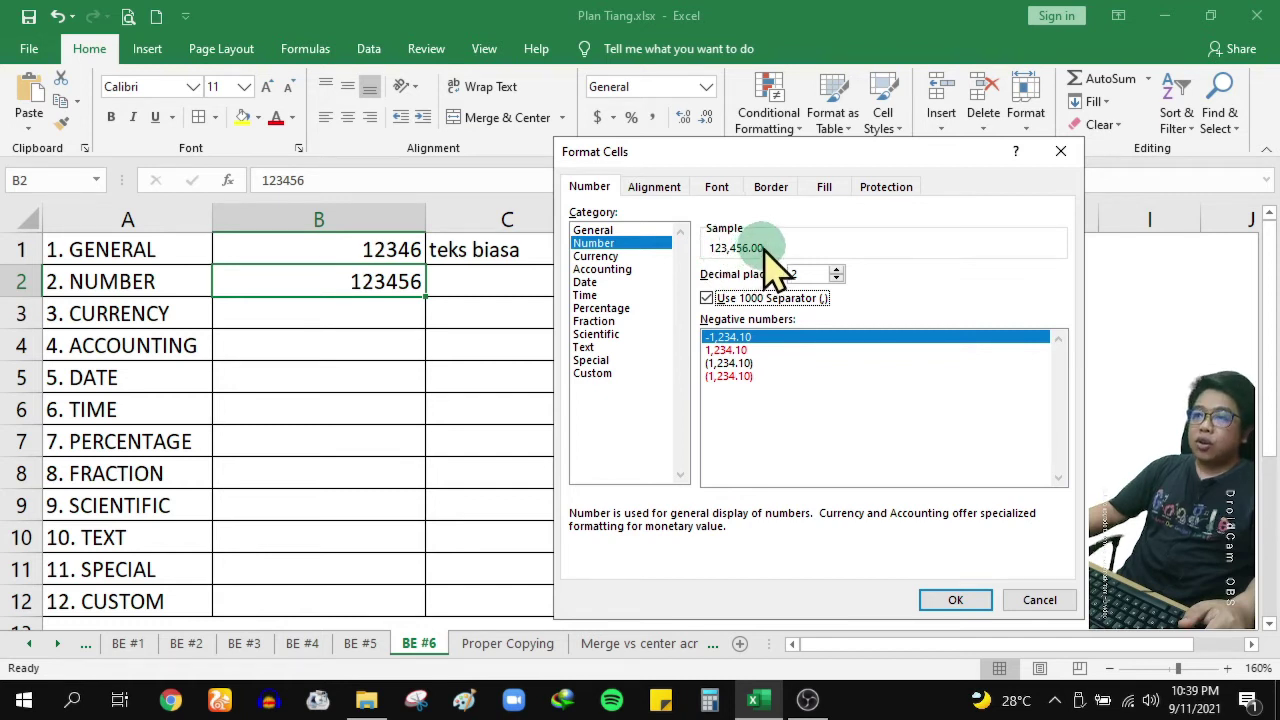
pyautogui.click(962, 603)
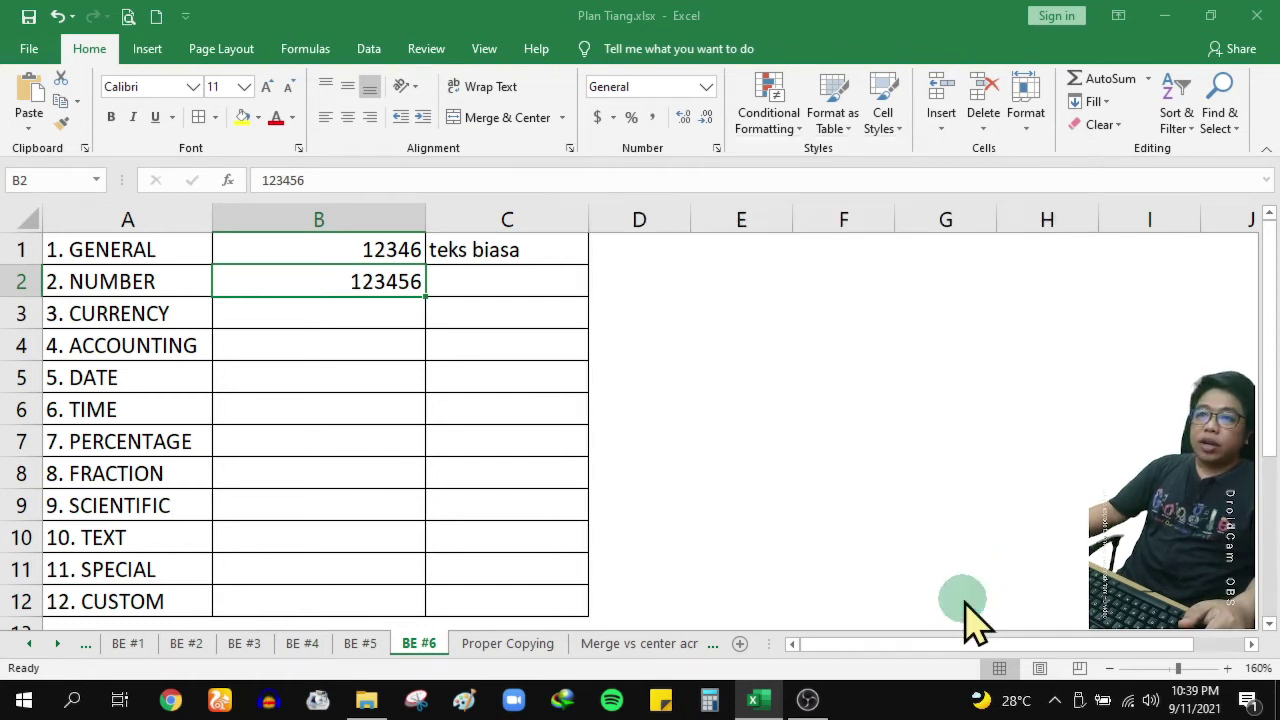
# After checking the B1 and B2 examples, enter -12000000 in cell C2
pyautogui.click(386, 251)
pyautogui.click(386, 277)
pyautogui.click(397, 245)
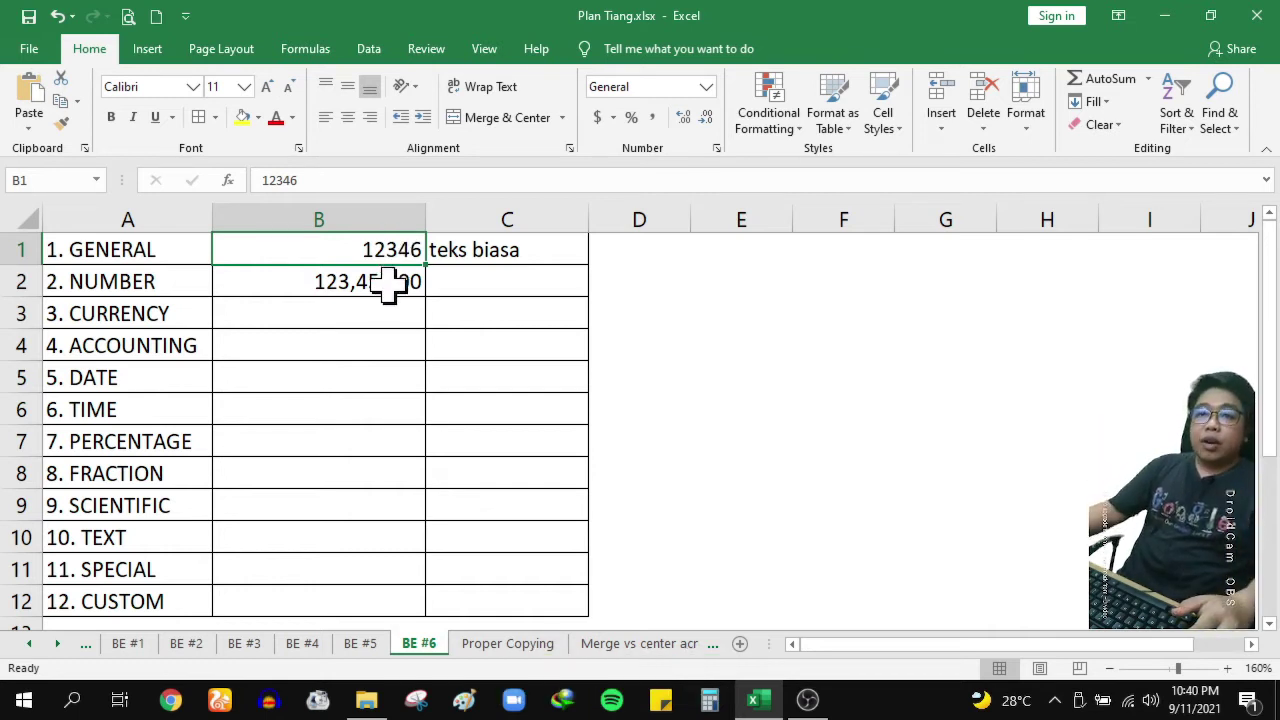
pyautogui.click(392, 285)
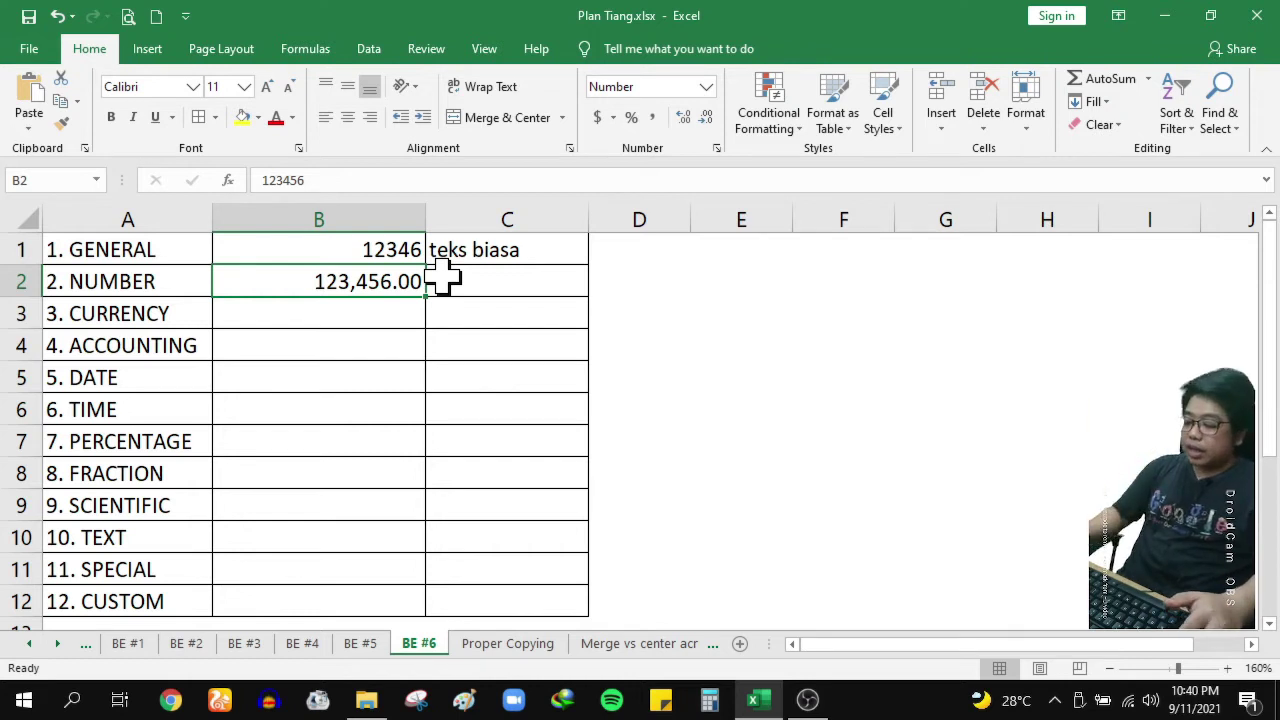
pyautogui.press('Right')
pyautogui.press('Up')
pyautogui.press('Down')
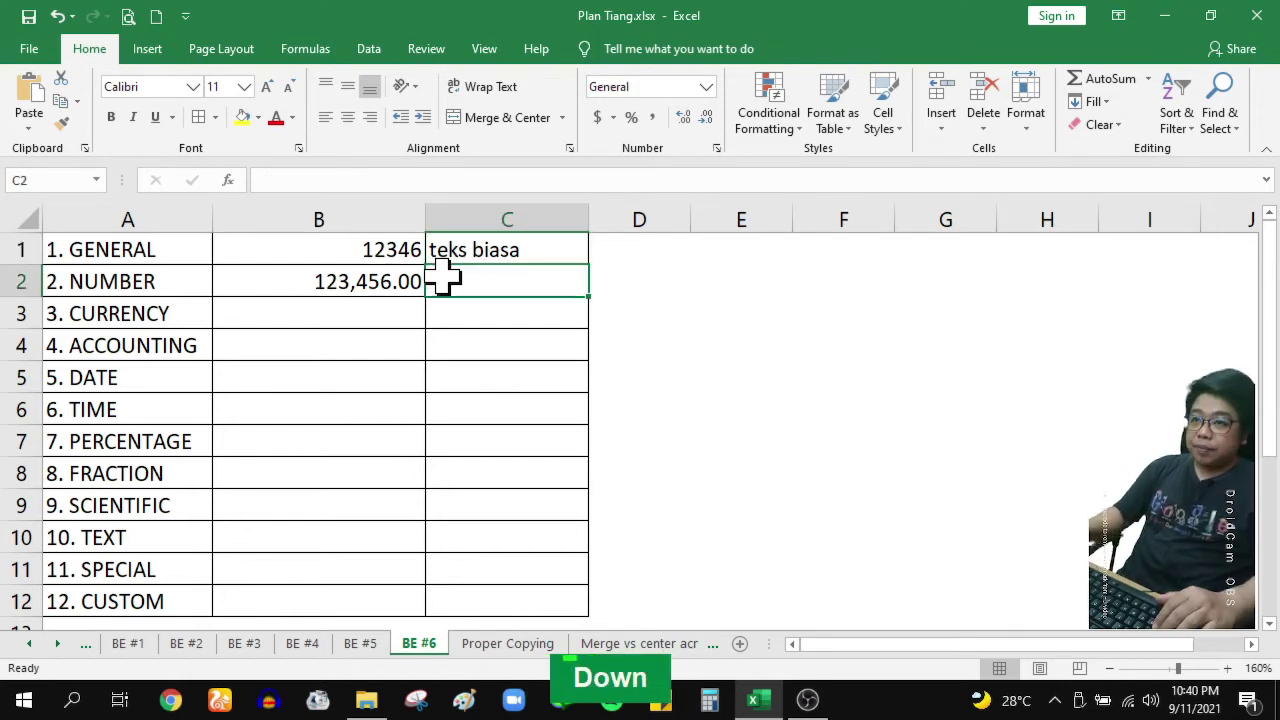
pyautogui.write('-12')
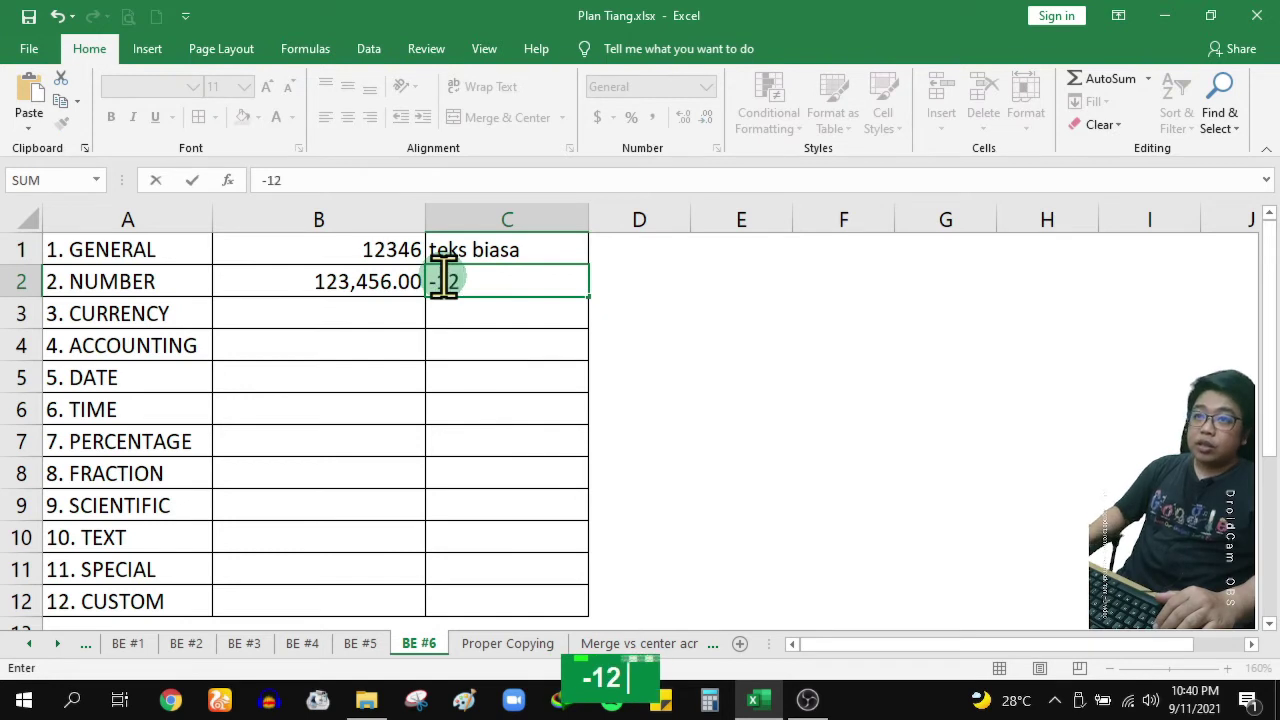
pyautogui.write('000000')
pyautogui.press('Return')
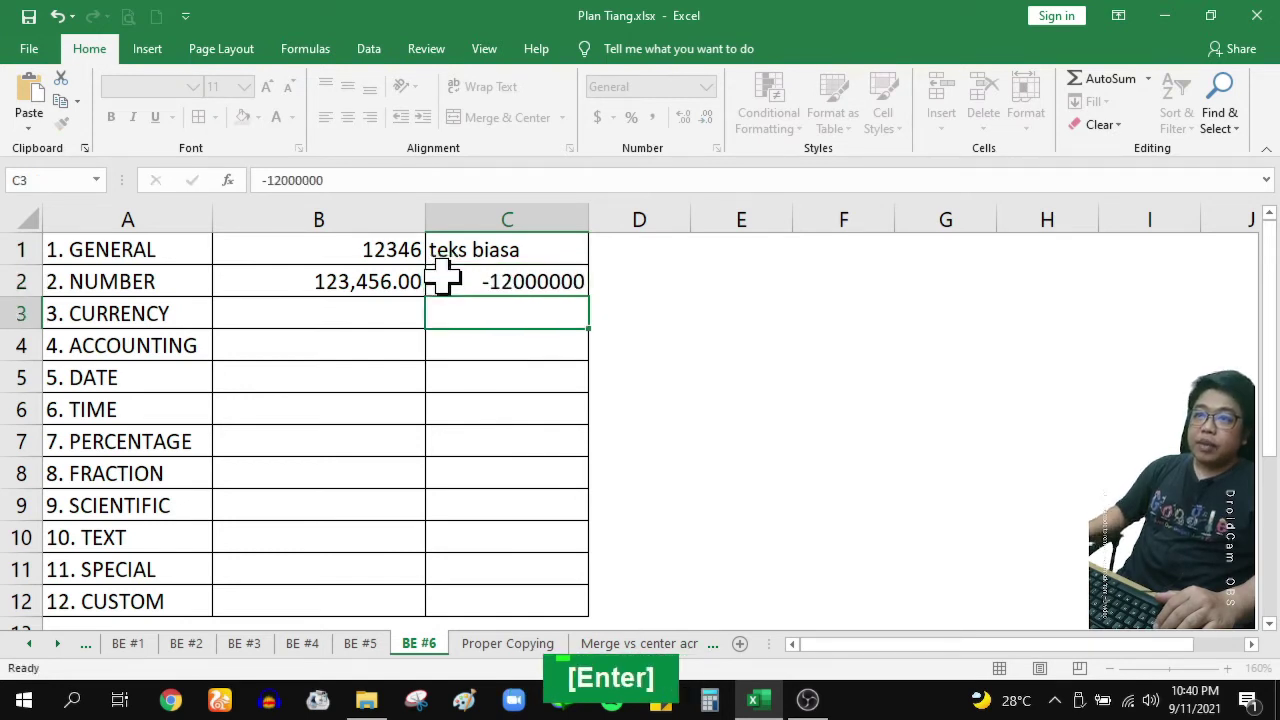
pyautogui.click(455, 275)
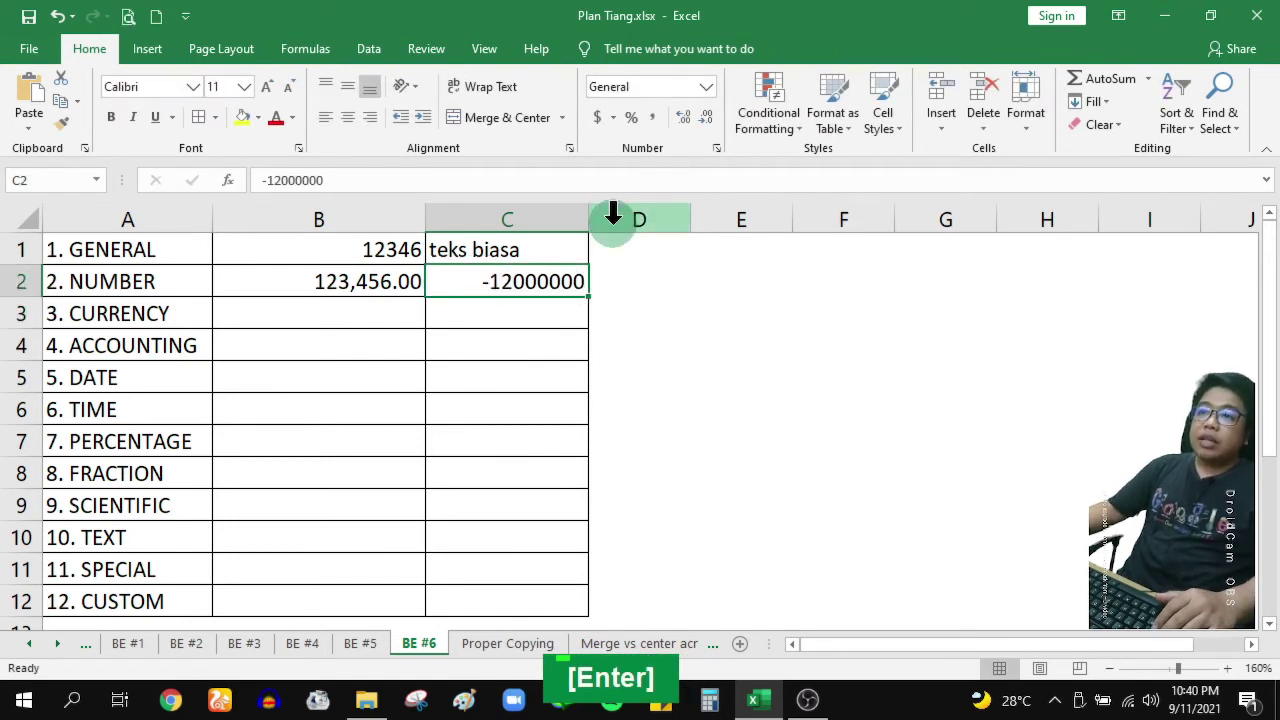
# Format C2 as Number with a 1000 separator and red parentheses for negatives
pyautogui.click(716, 148)
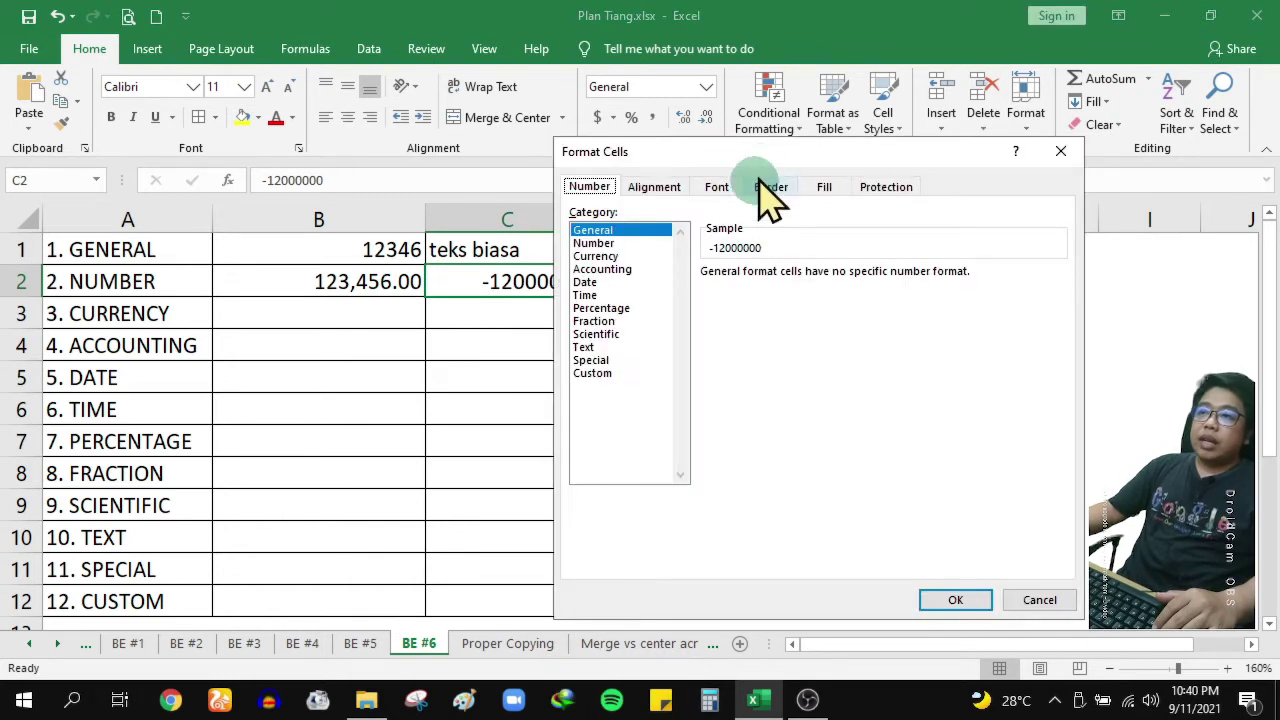
pyautogui.moveTo(766, 160); pyautogui.dragTo(864, 153)
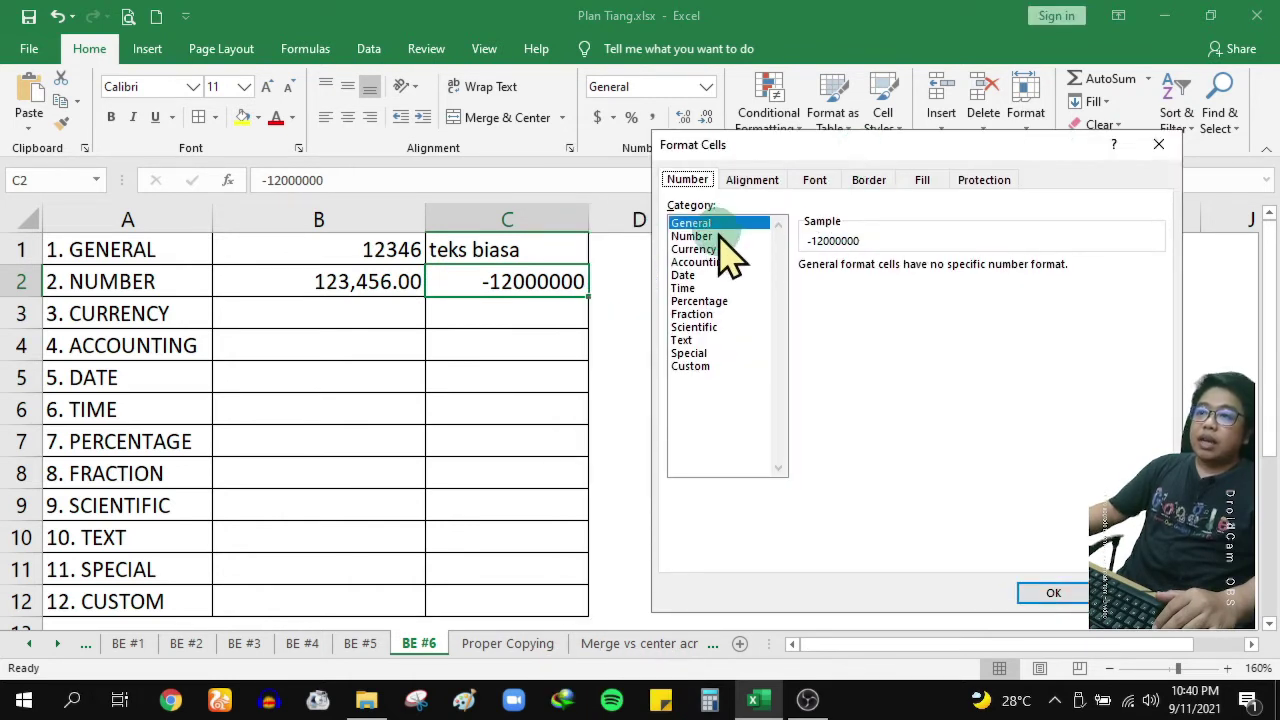
pyautogui.click(705, 236)
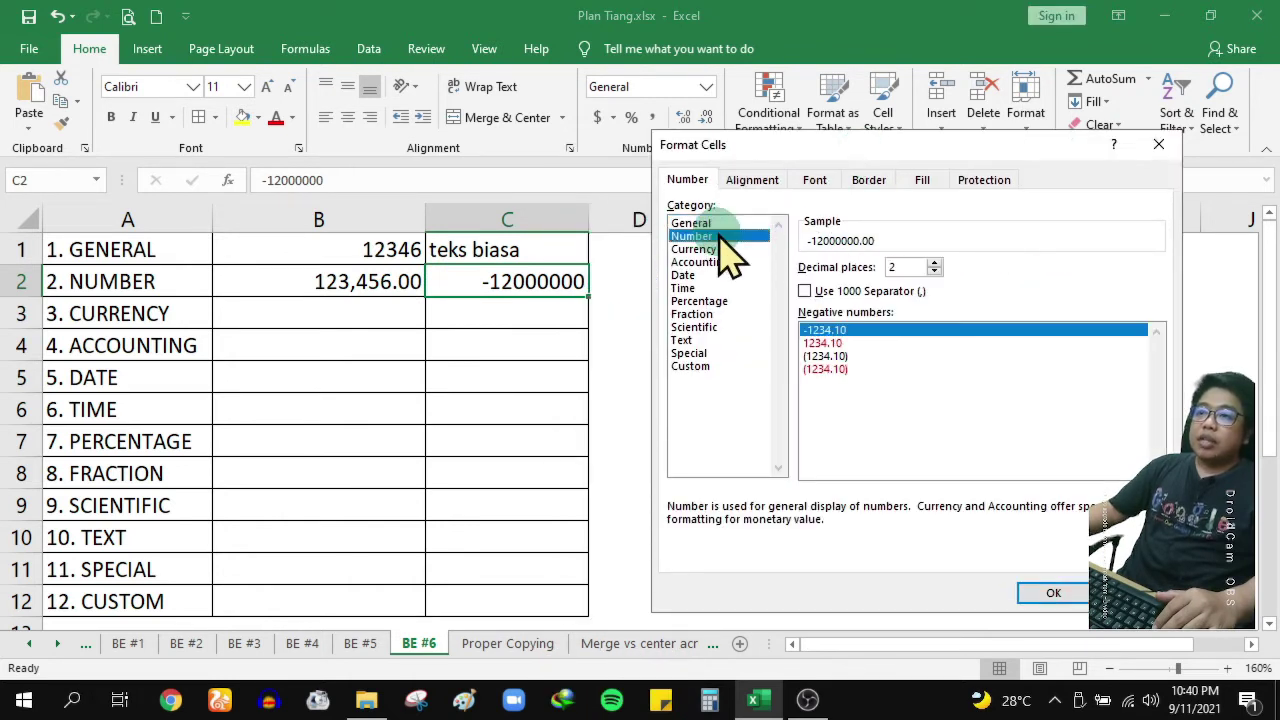
pyautogui.click(828, 356)
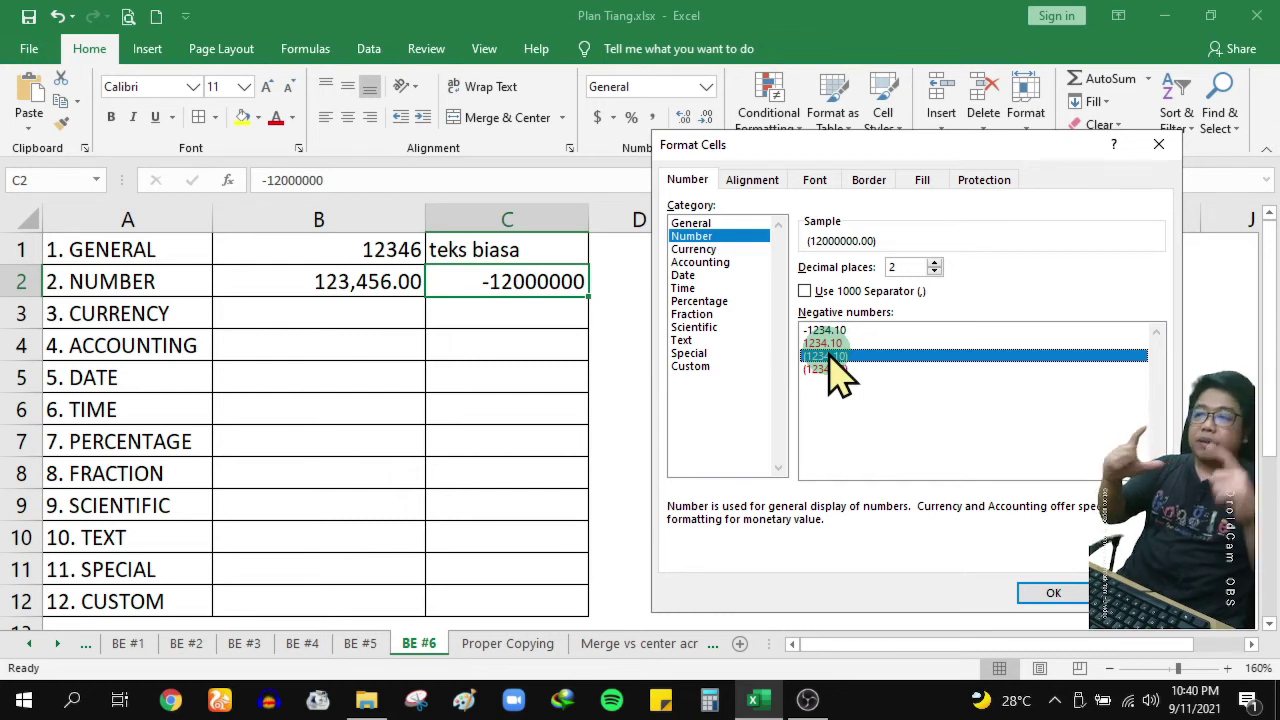
pyautogui.click(870, 291)
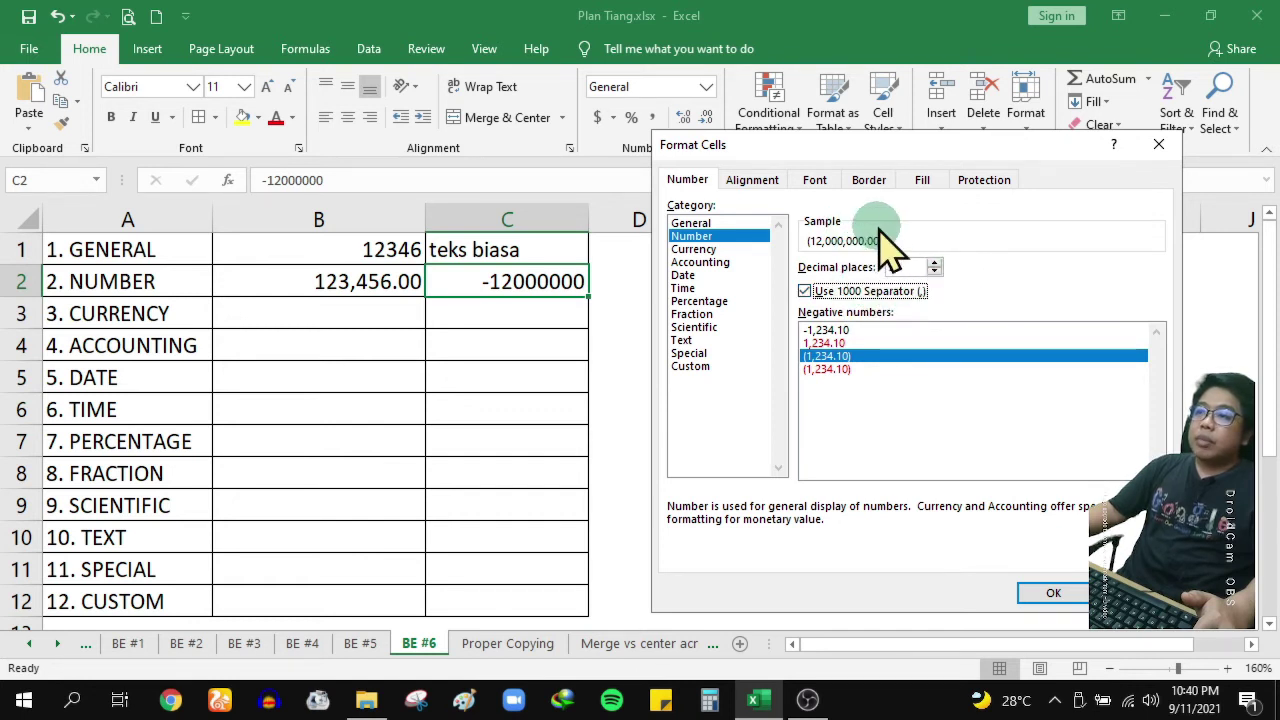
pyautogui.click(838, 369)
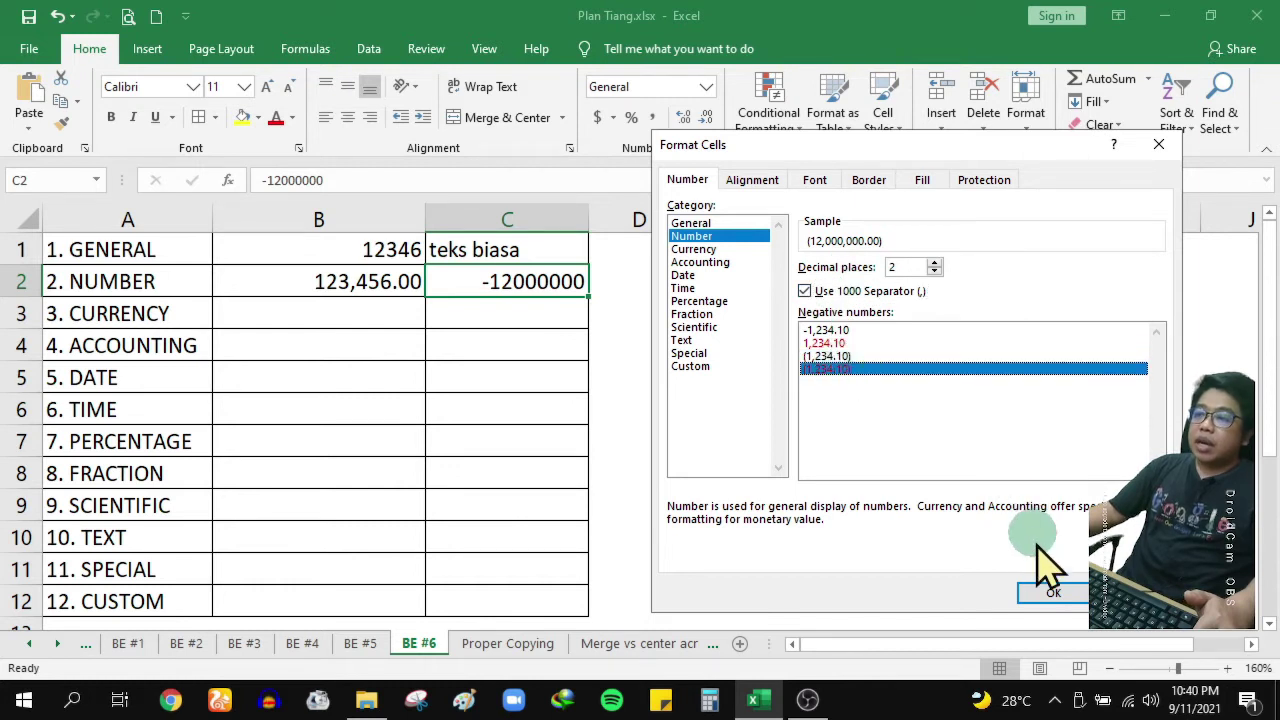
pyautogui.click(1045, 594)
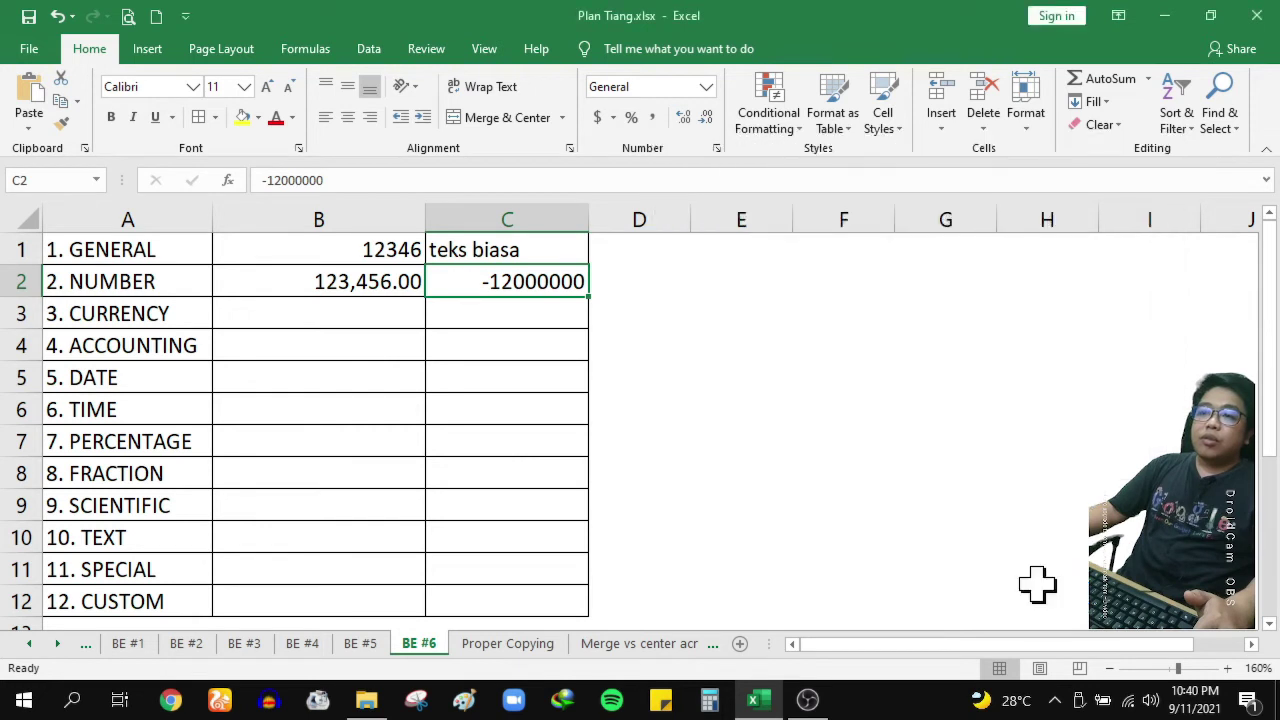
# Widen column C so (12,000,000.00) fits, then move to B3
pyautogui.moveTo(588, 221); pyautogui.dragTo(612, 220)
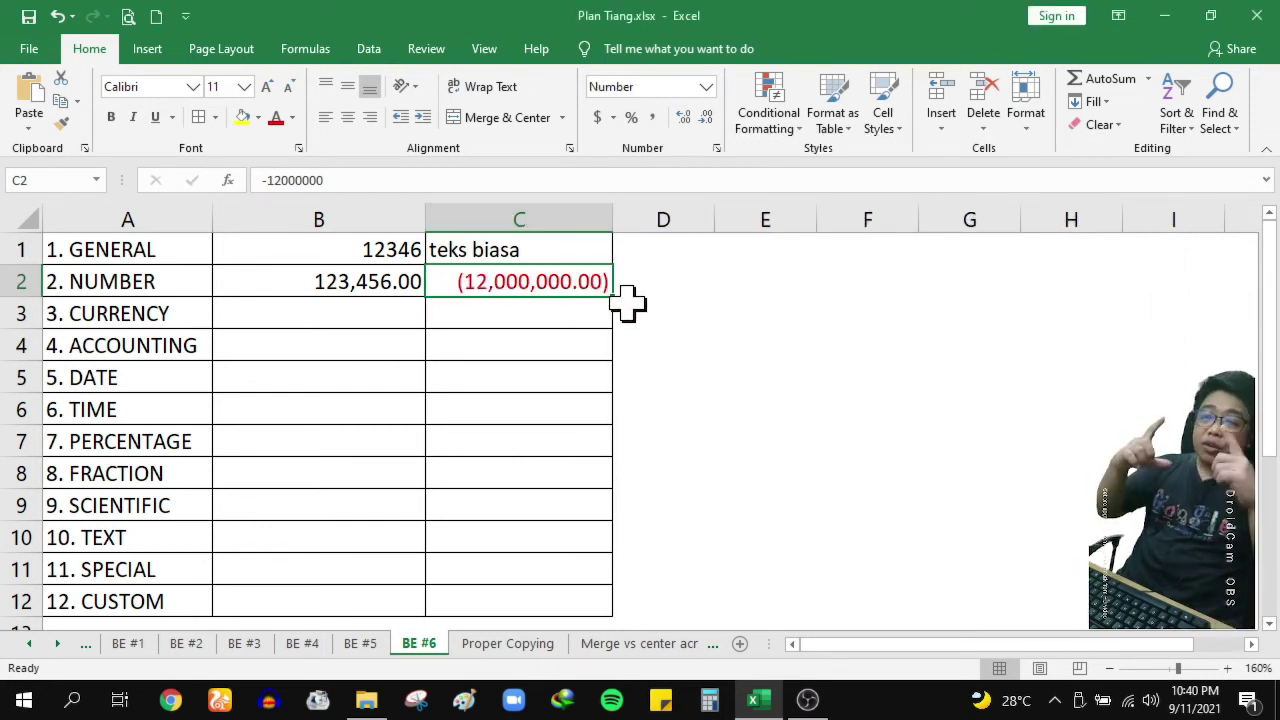
pyautogui.moveTo(317, 280); pyautogui.dragTo(503, 290)
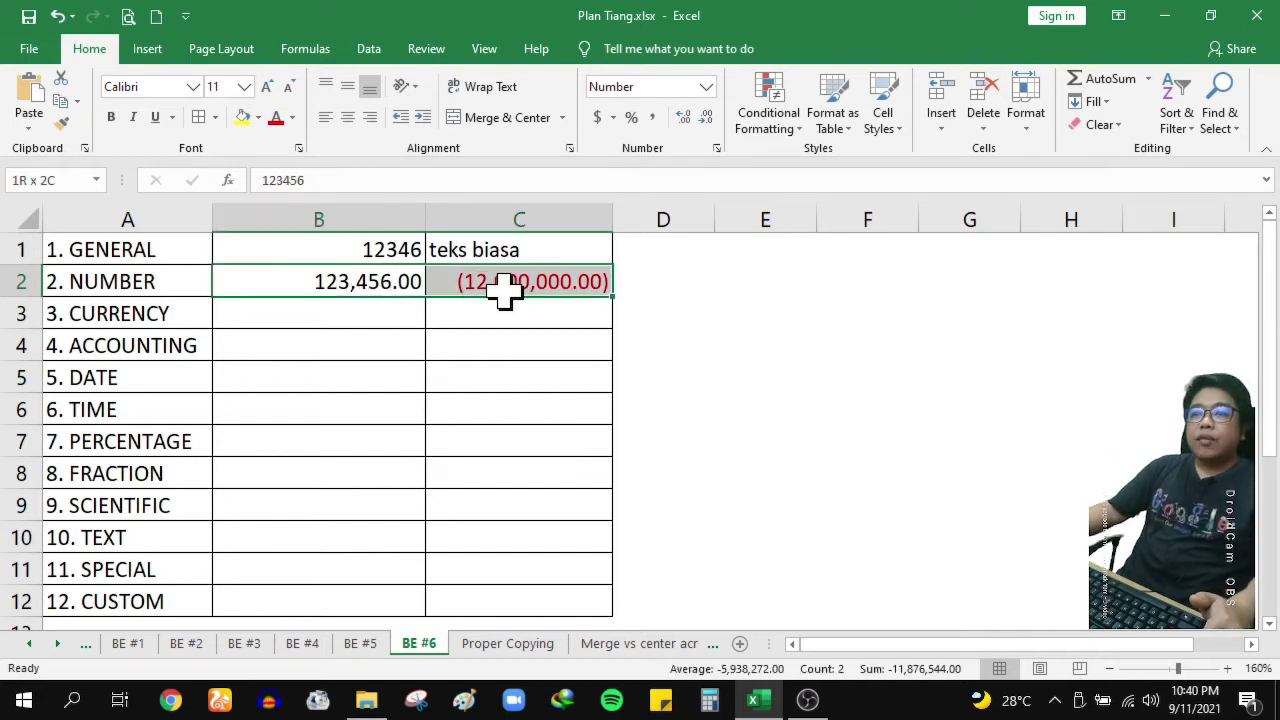
pyautogui.click(360, 317)
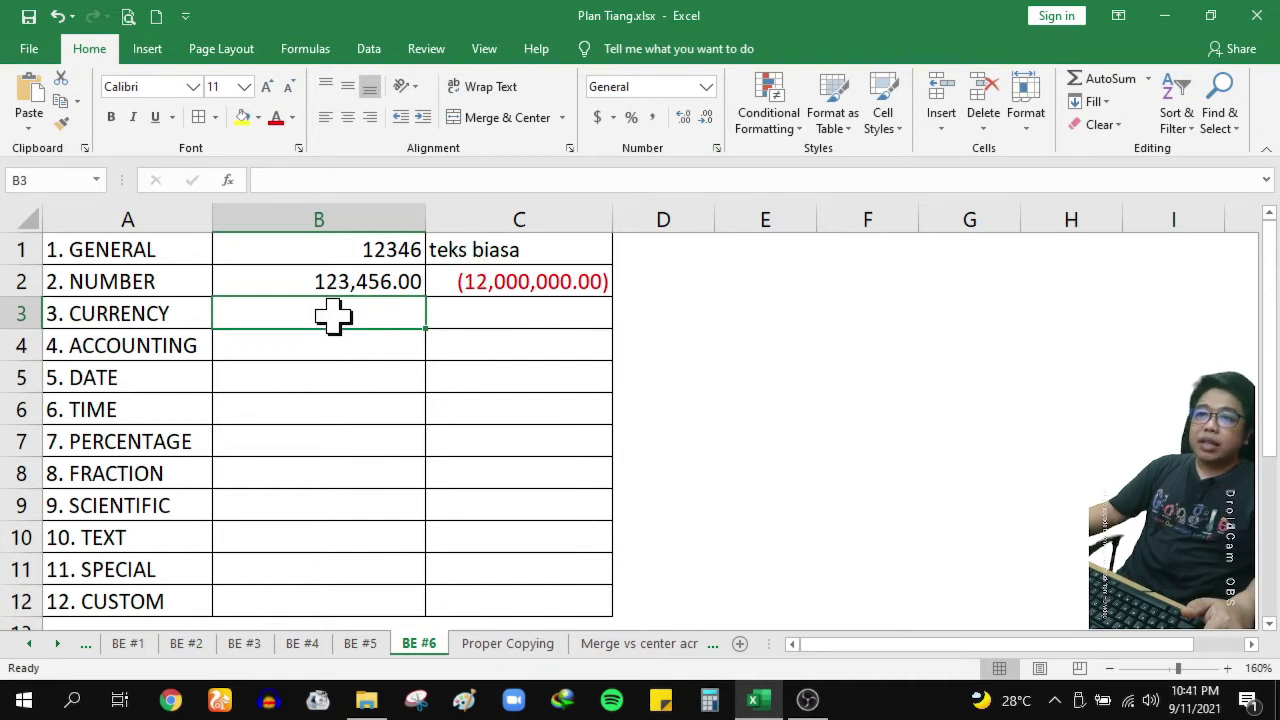
# Set B3 to Currency with 2 decimal places and the Rp Indonesian symbol
pyautogui.click(716, 150)
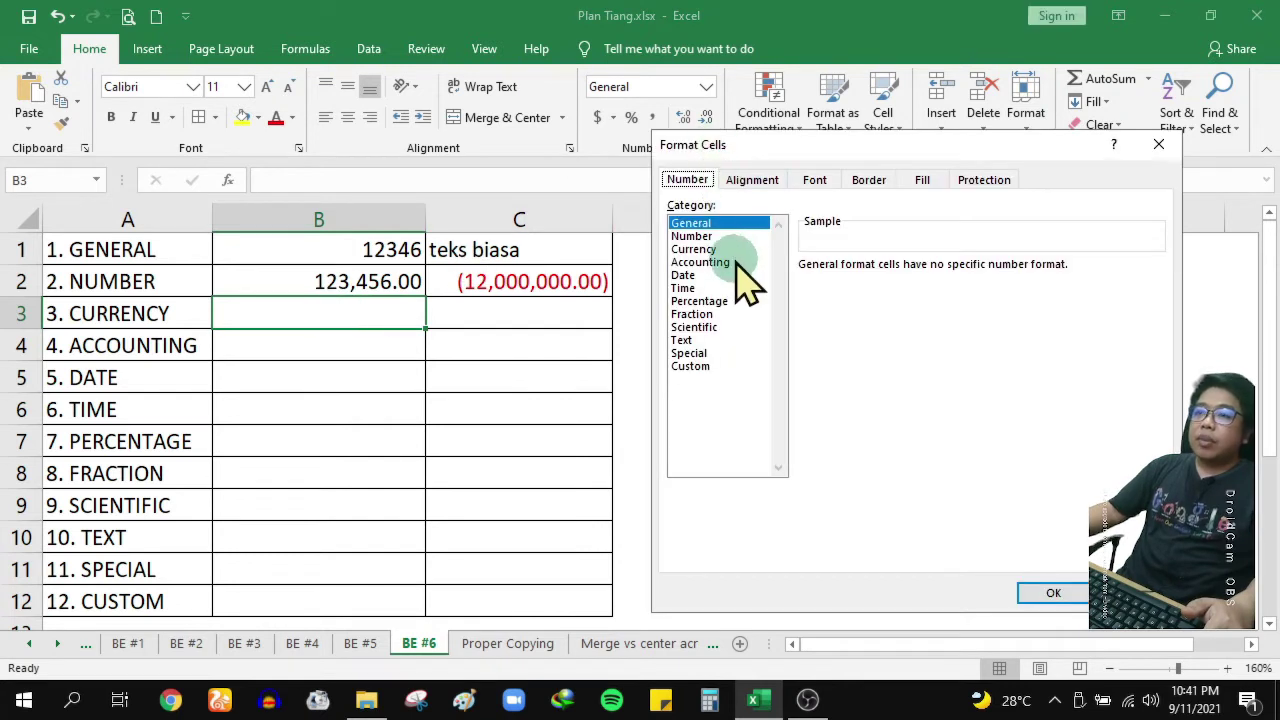
pyautogui.click(700, 249)
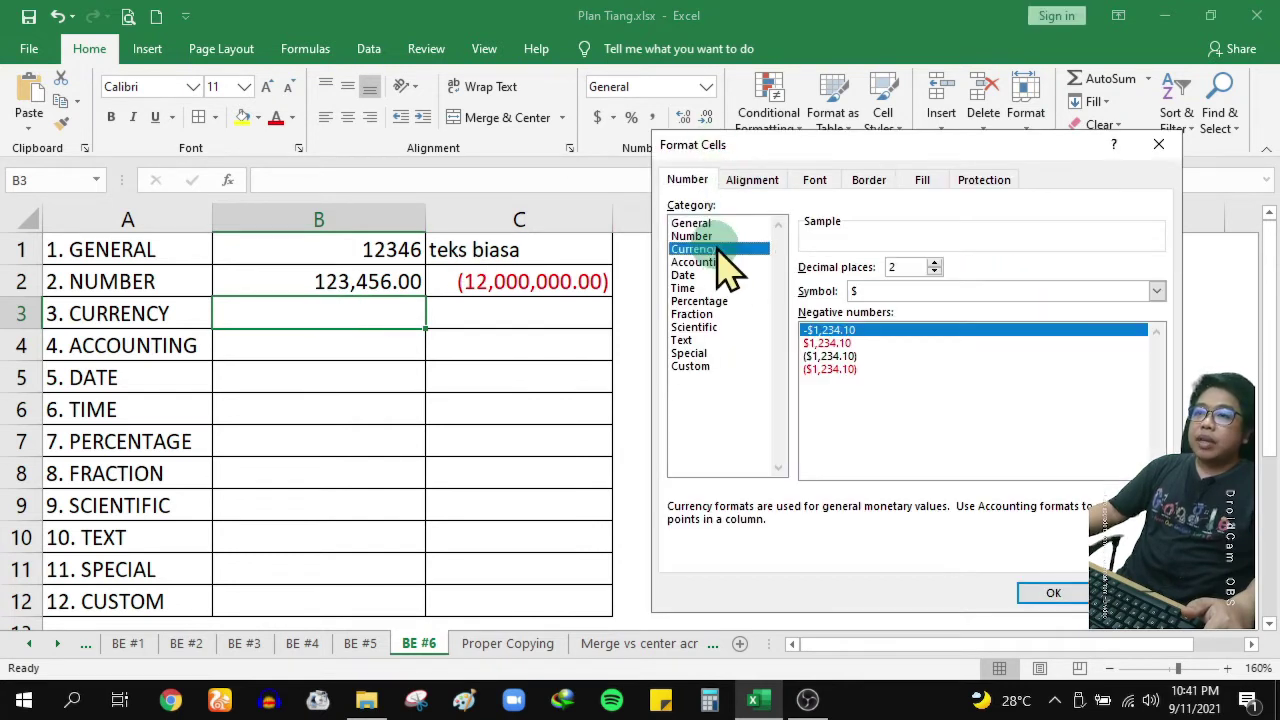
pyautogui.doubleClick(938, 266)
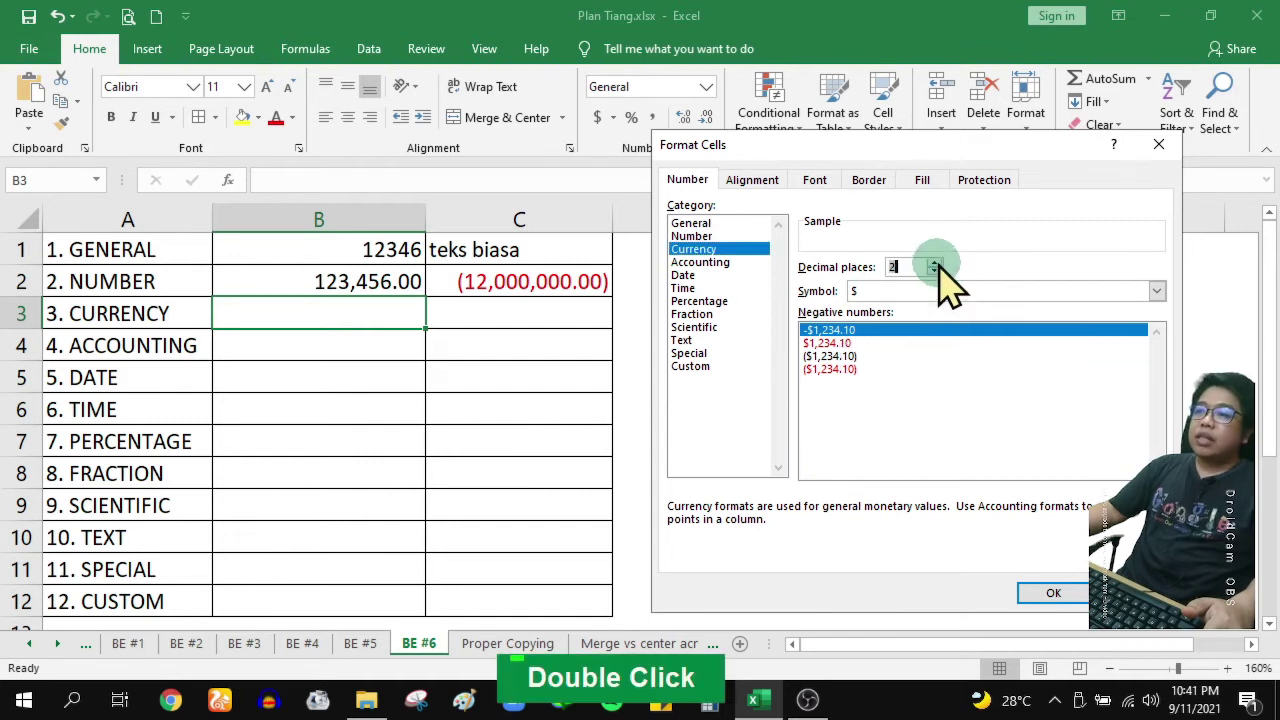
pyautogui.click(935, 270)
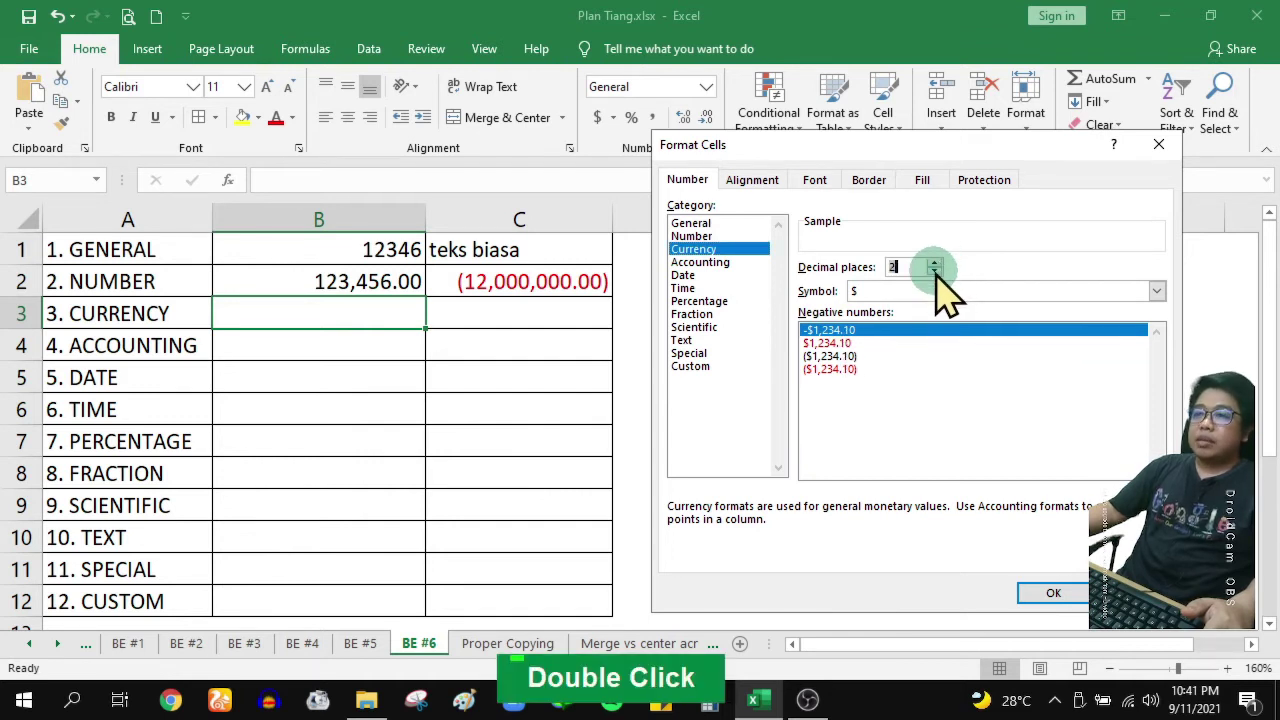
pyautogui.click(1156, 292)
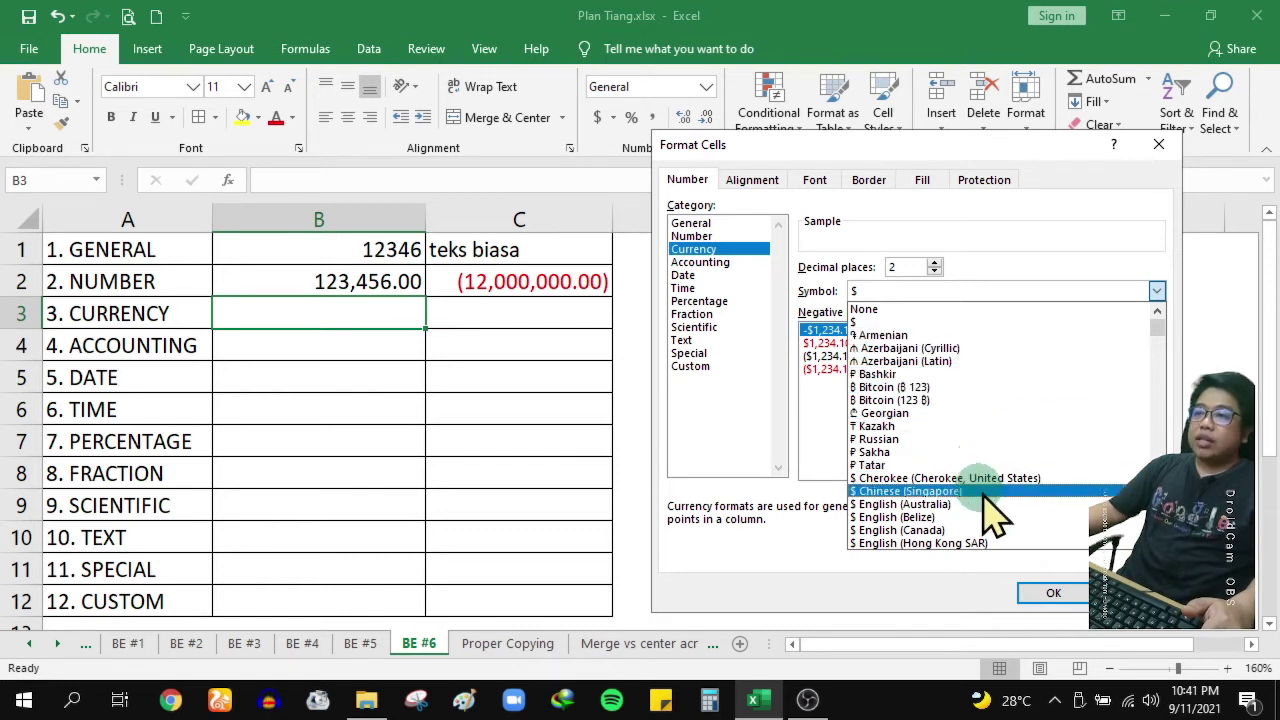
pyautogui.scroll(-3, 1150, 420)
pyautogui.scroll(-10, 1150, 420)
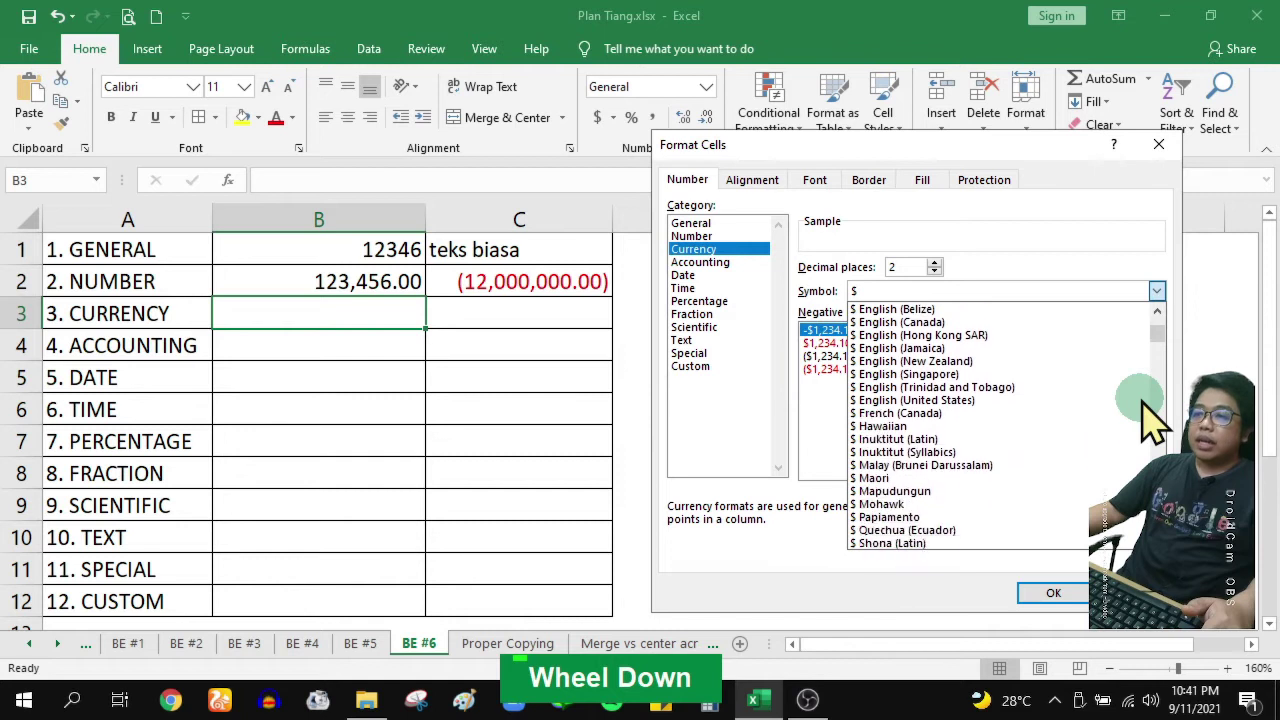
pyautogui.scroll(-10, 1150, 420)
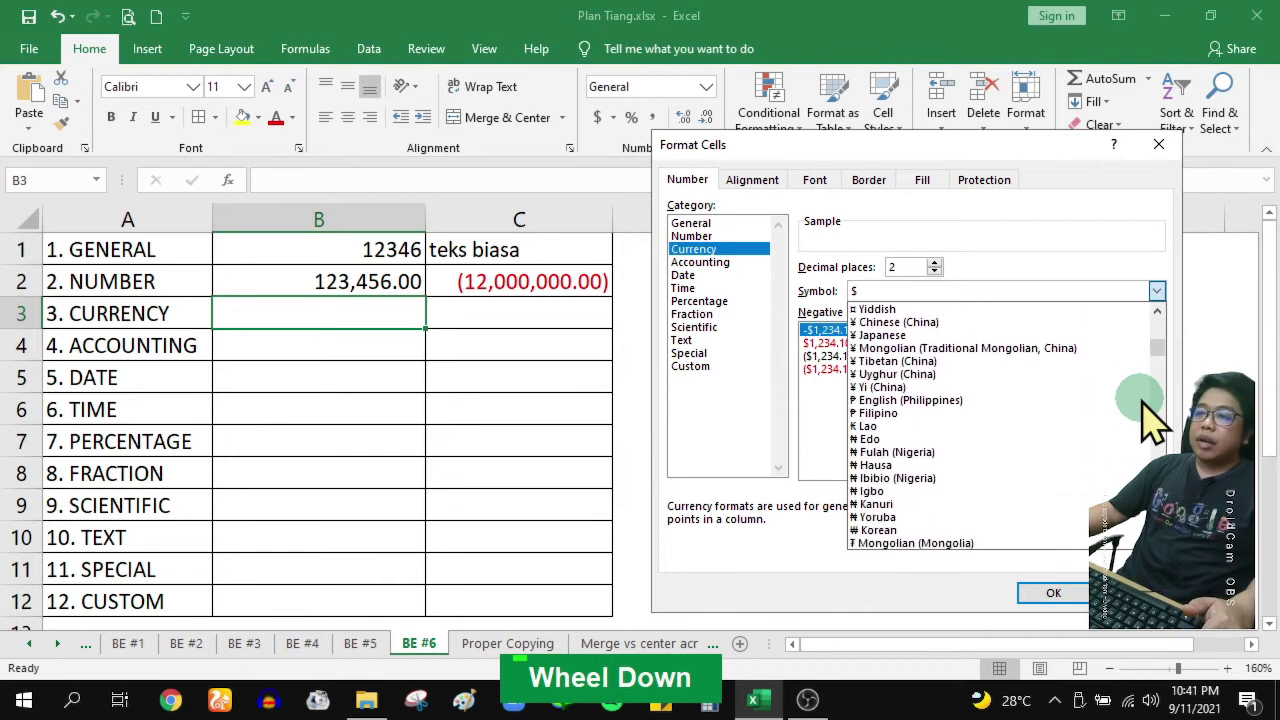
pyautogui.scroll(-10, 1150, 420)
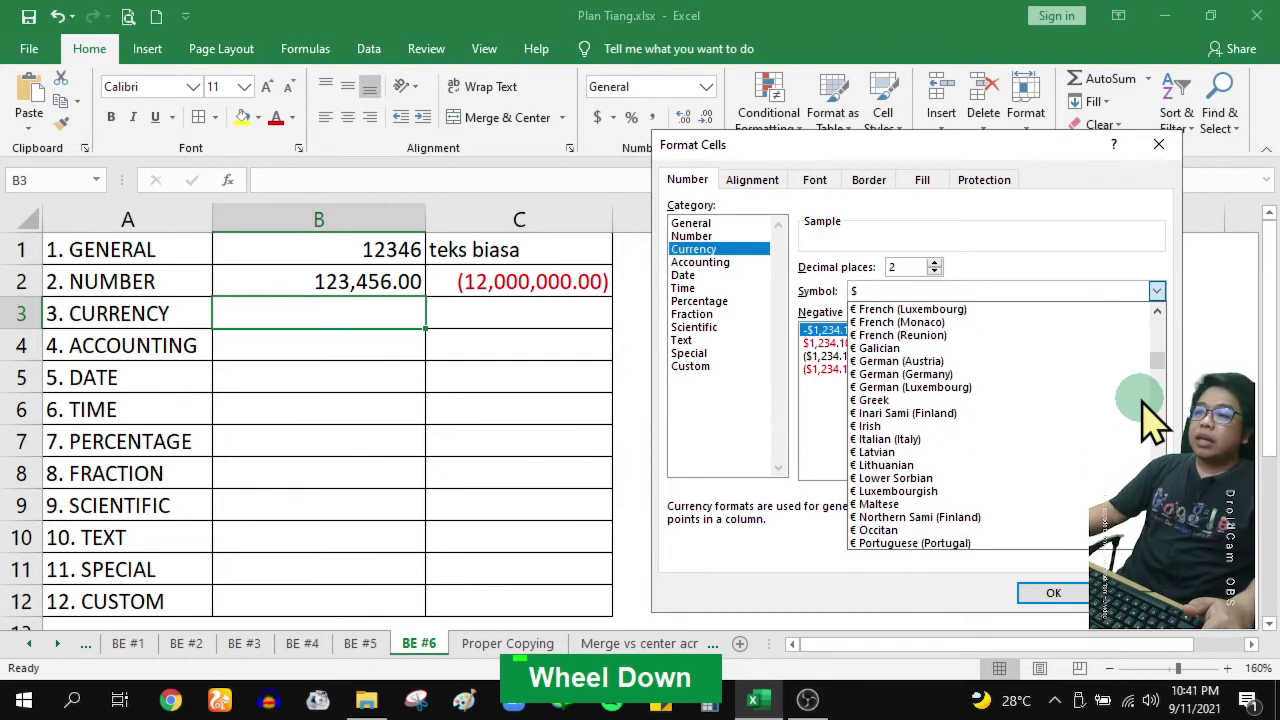
pyautogui.scroll(-4, 1150, 420)
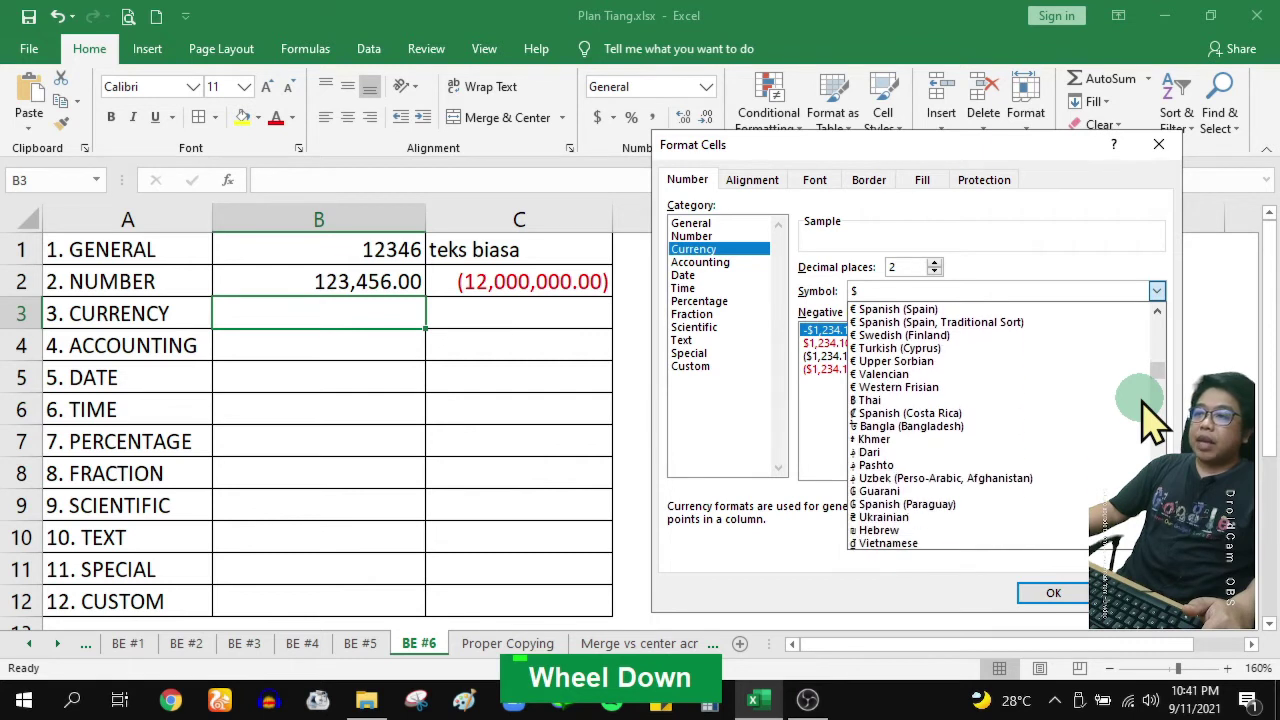
pyautogui.scroll(6, 1150, 420)
pyautogui.scroll(4, 1150, 420)
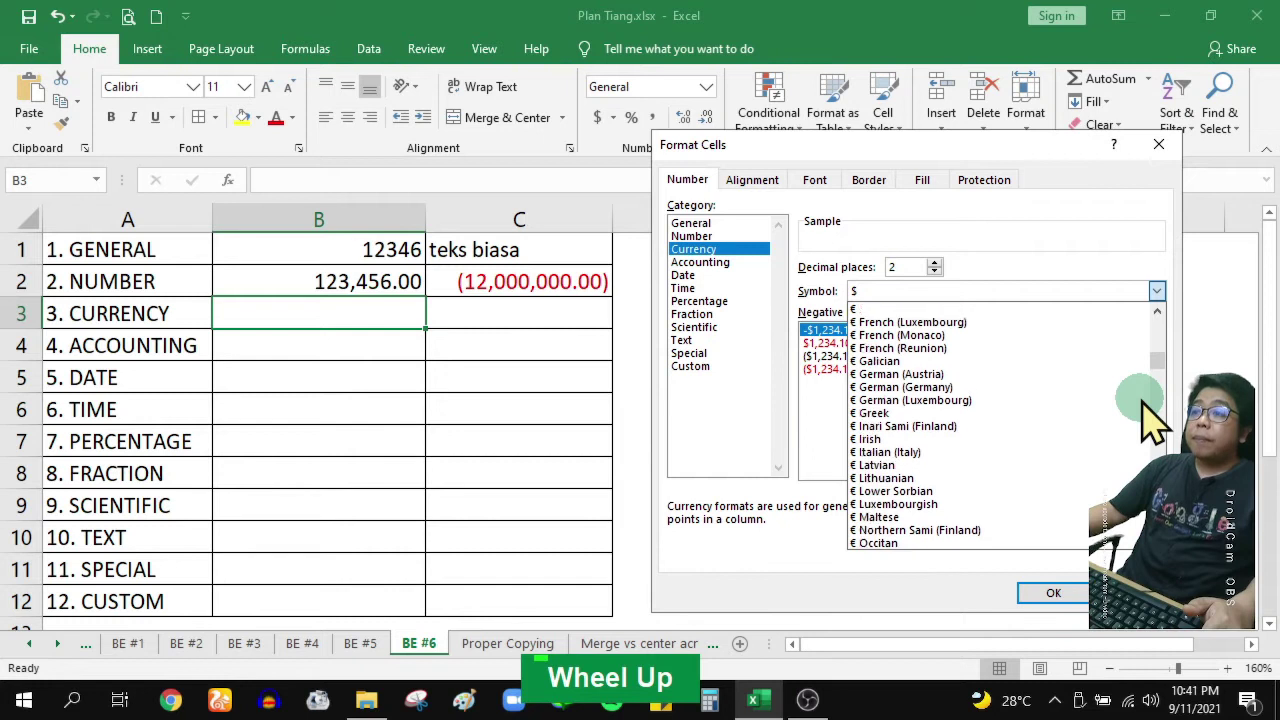
pyautogui.scroll(-2, 1150, 420)
pyautogui.moveTo(1157, 361); pyautogui.dragTo(1161, 412)
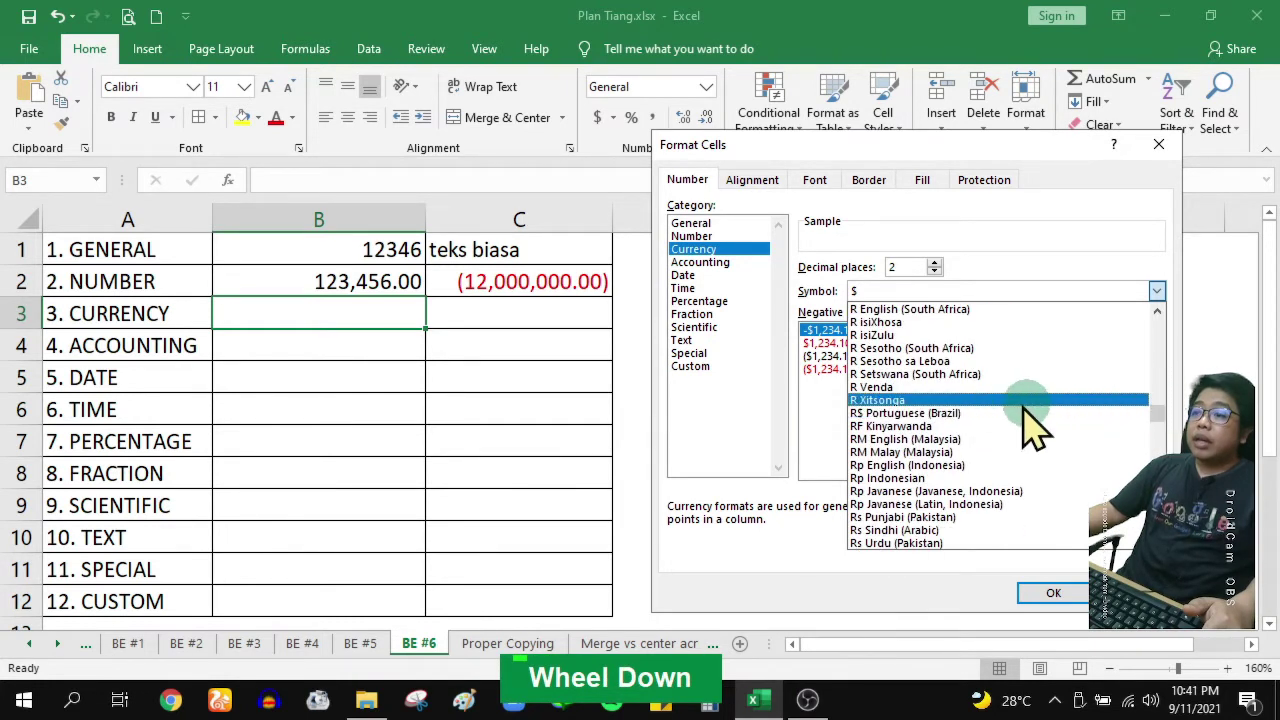
pyautogui.scroll(-1, 1014, 428)
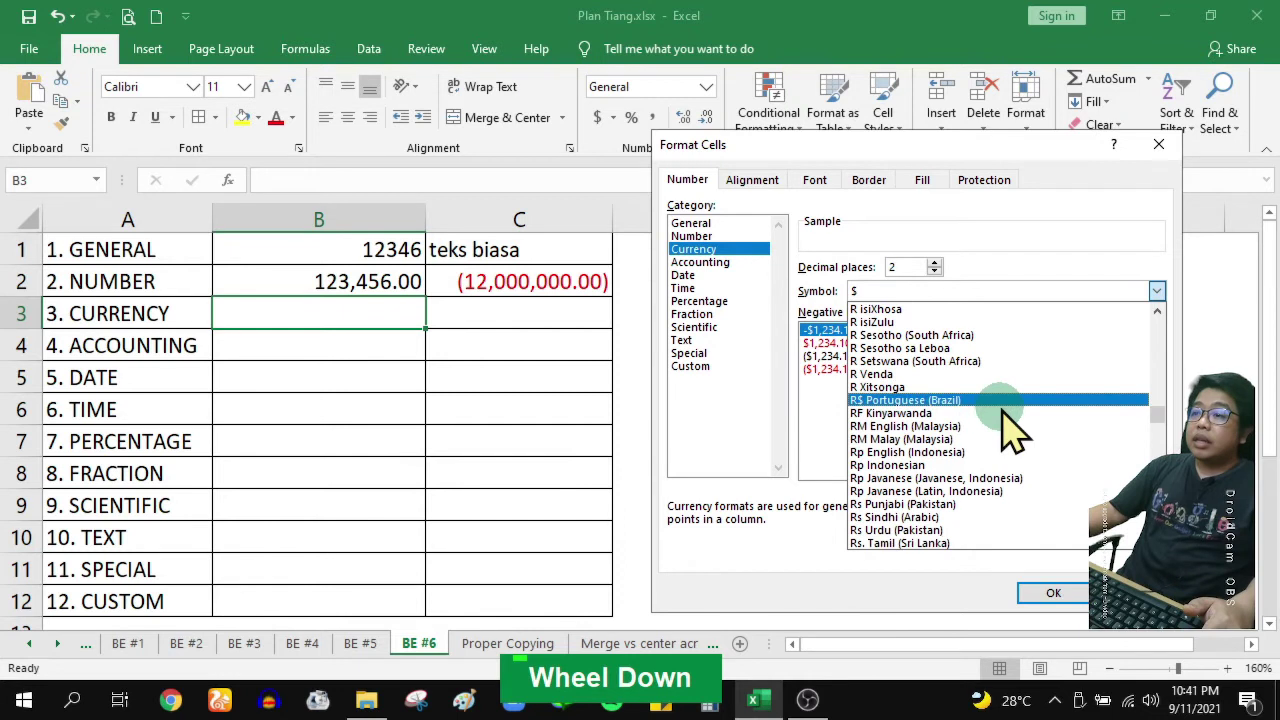
pyautogui.click(936, 466)
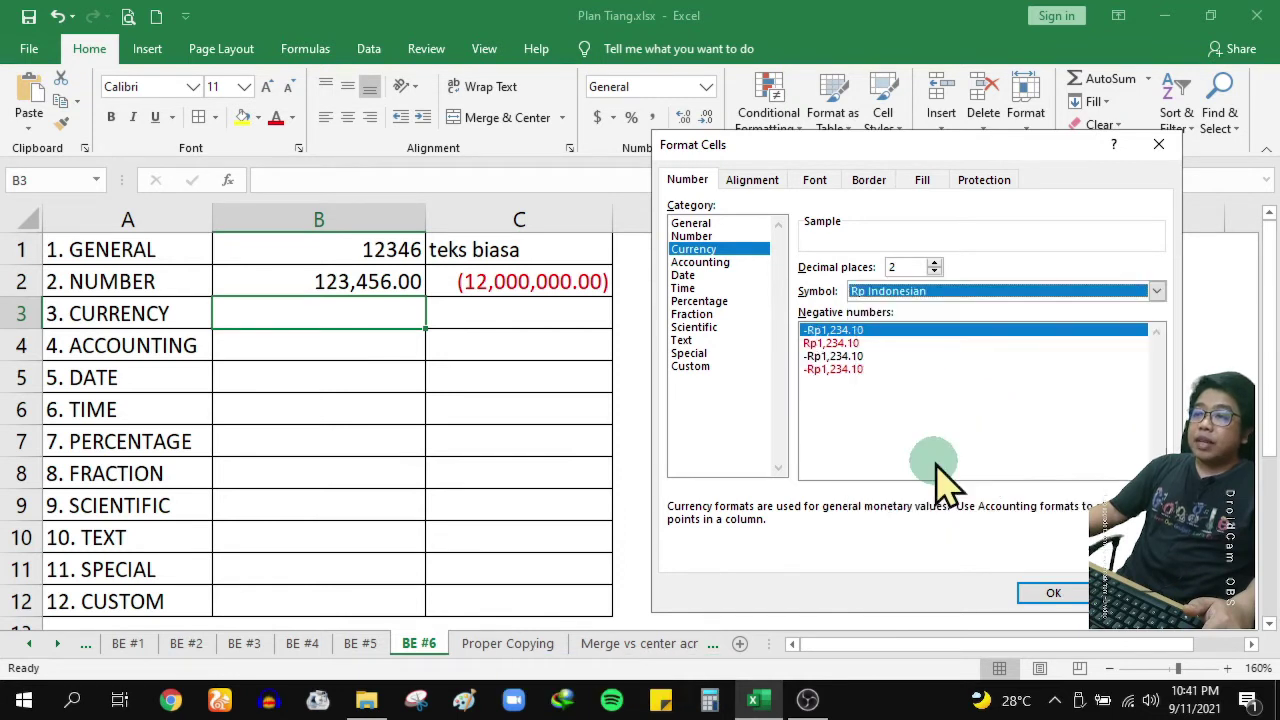
# Choose the red minus-sign negative style and apply the Currency format to B3
pyautogui.click(836, 343)
pyautogui.click(838, 357)
pyautogui.click(842, 369)
pyautogui.click(843, 356)
pyautogui.click(842, 330)
pyautogui.click(844, 343)
pyautogui.click(845, 357)
pyautogui.click(846, 369)
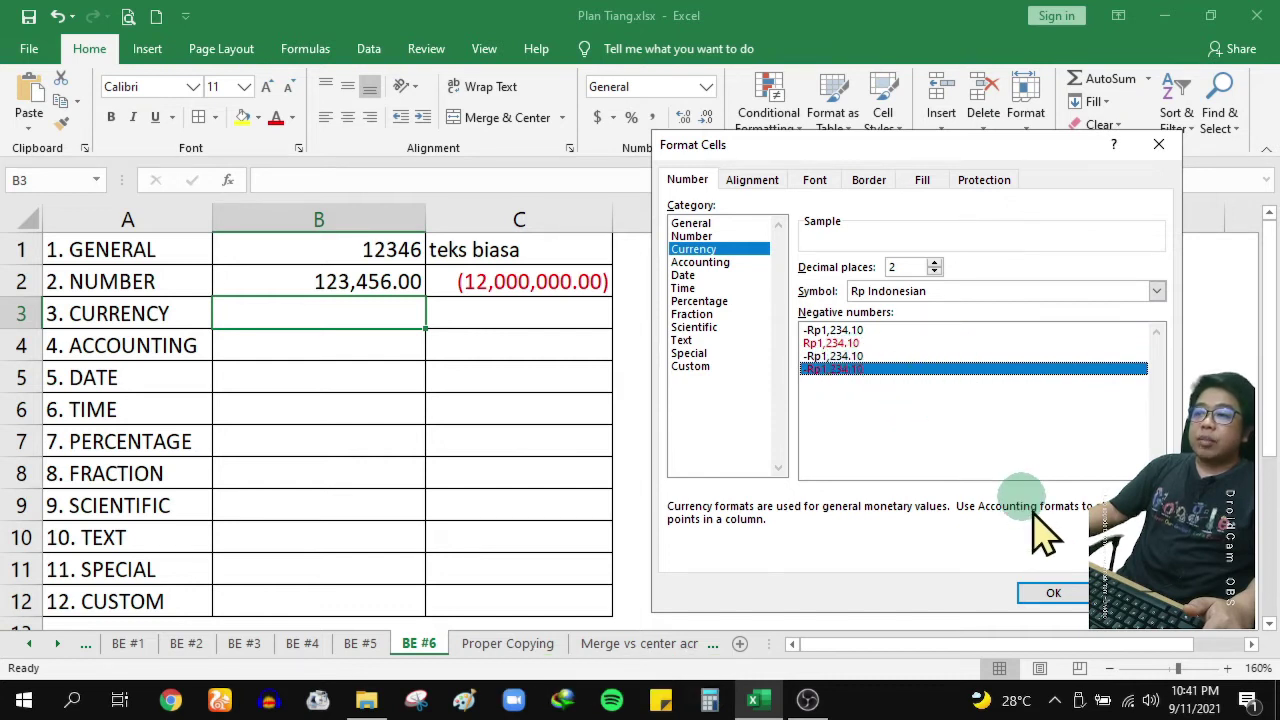
pyautogui.click(1053, 594)
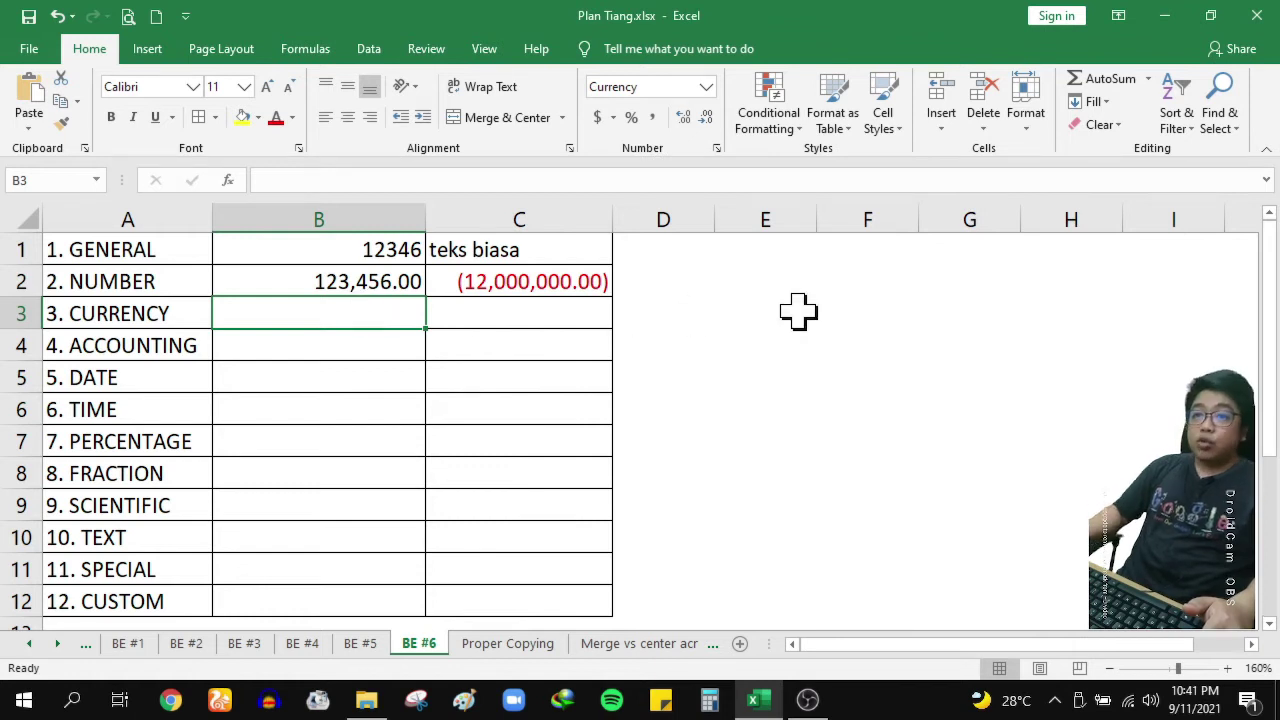
# Replace 12500 in B3 with 1500000 so it reads Rp1,500,000.00
pyautogui.write('12500')
pyautogui.press('Return')
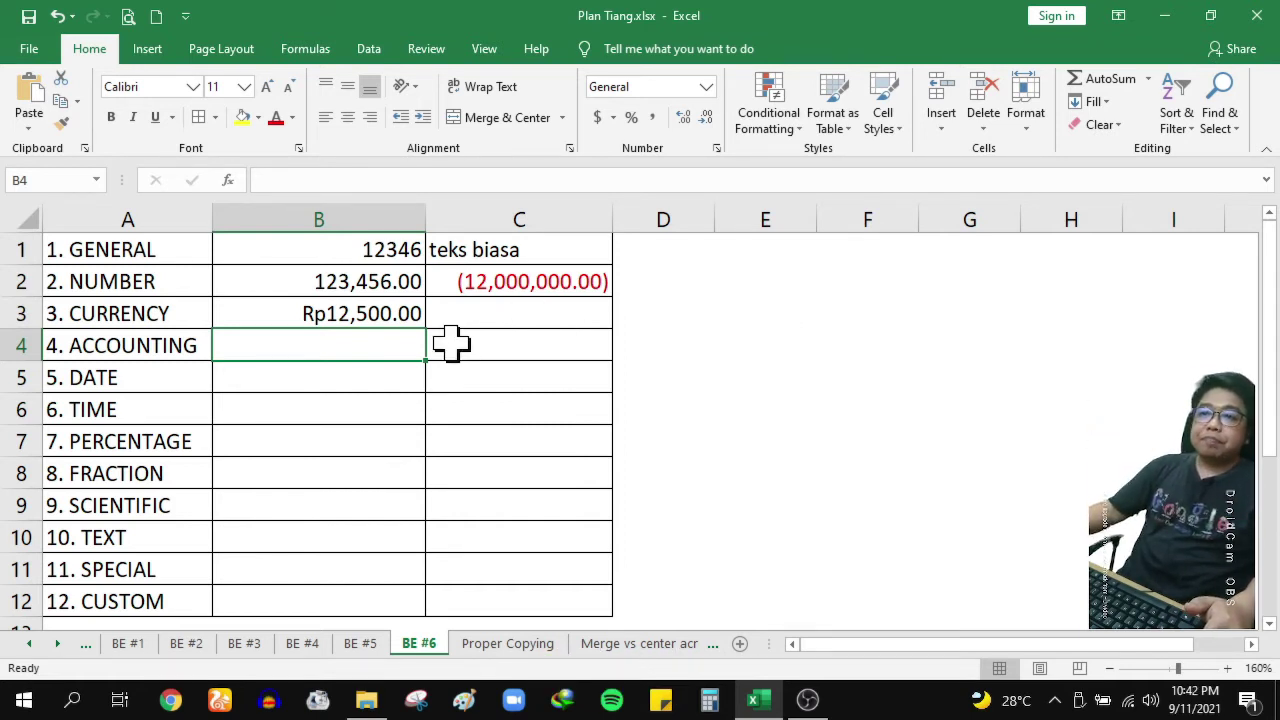
pyautogui.click(402, 323)
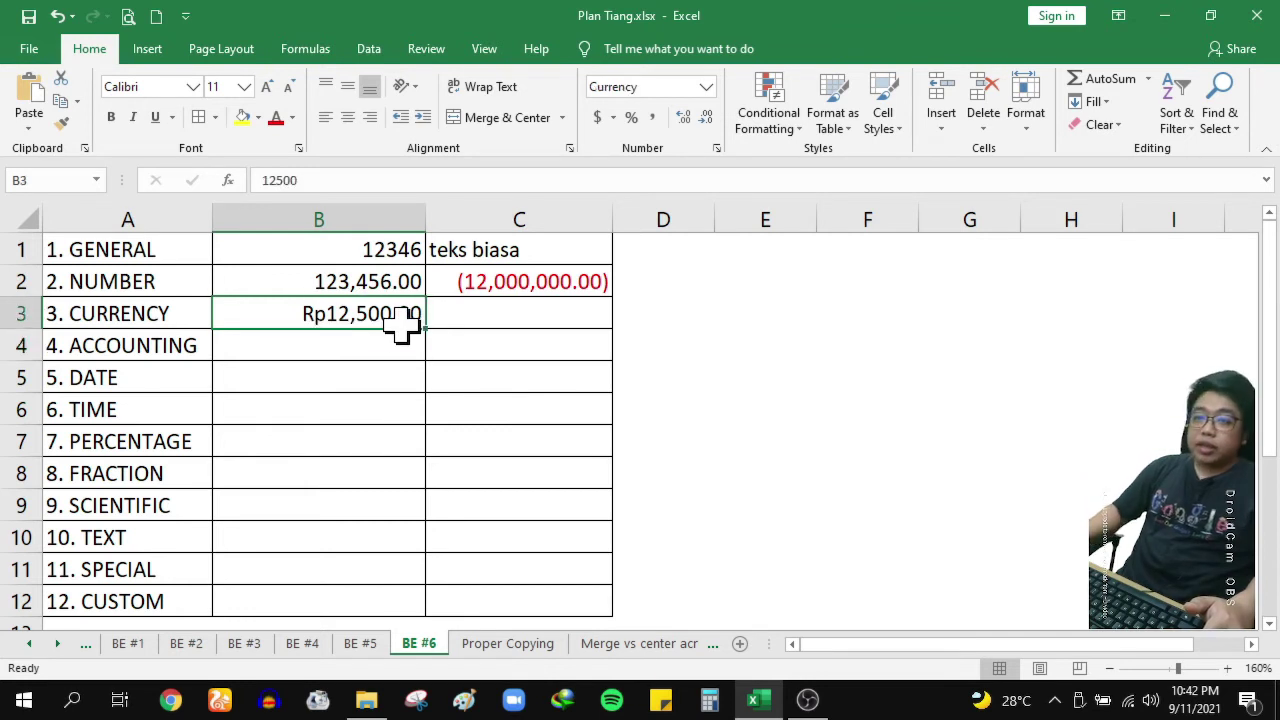
pyautogui.write('1500000')
pyautogui.press('Return')
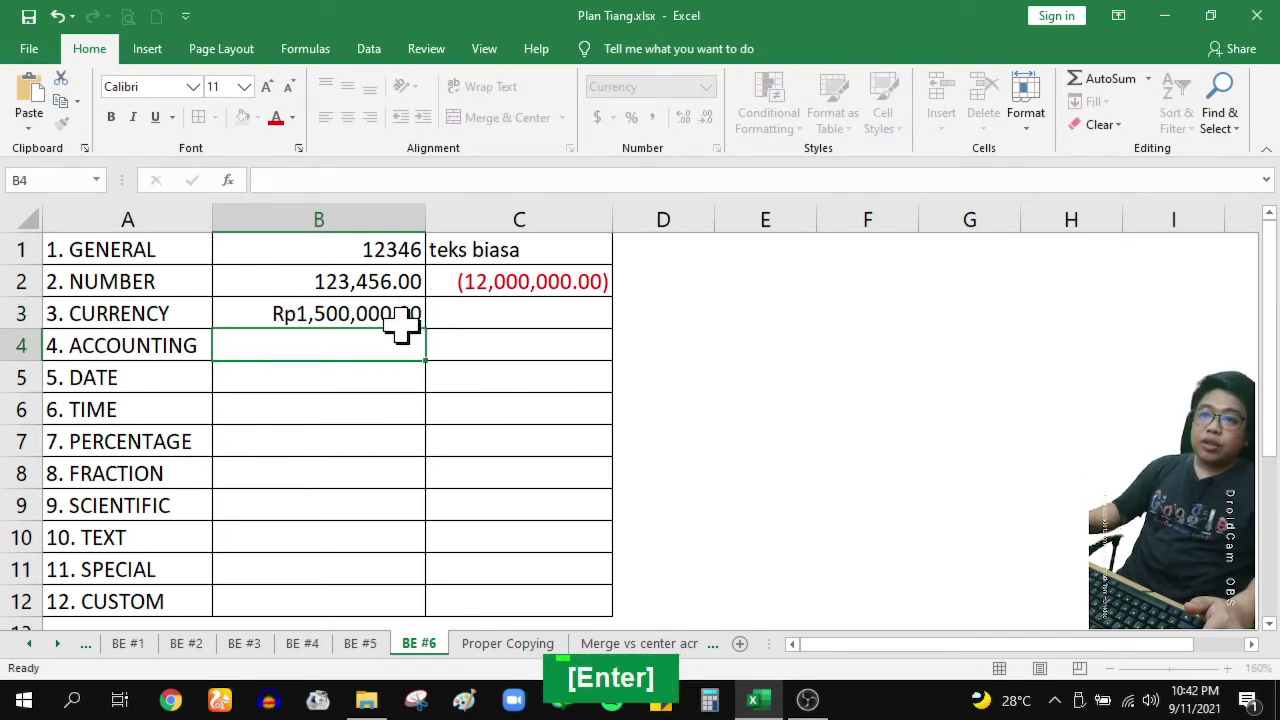
pyautogui.click(366, 316)
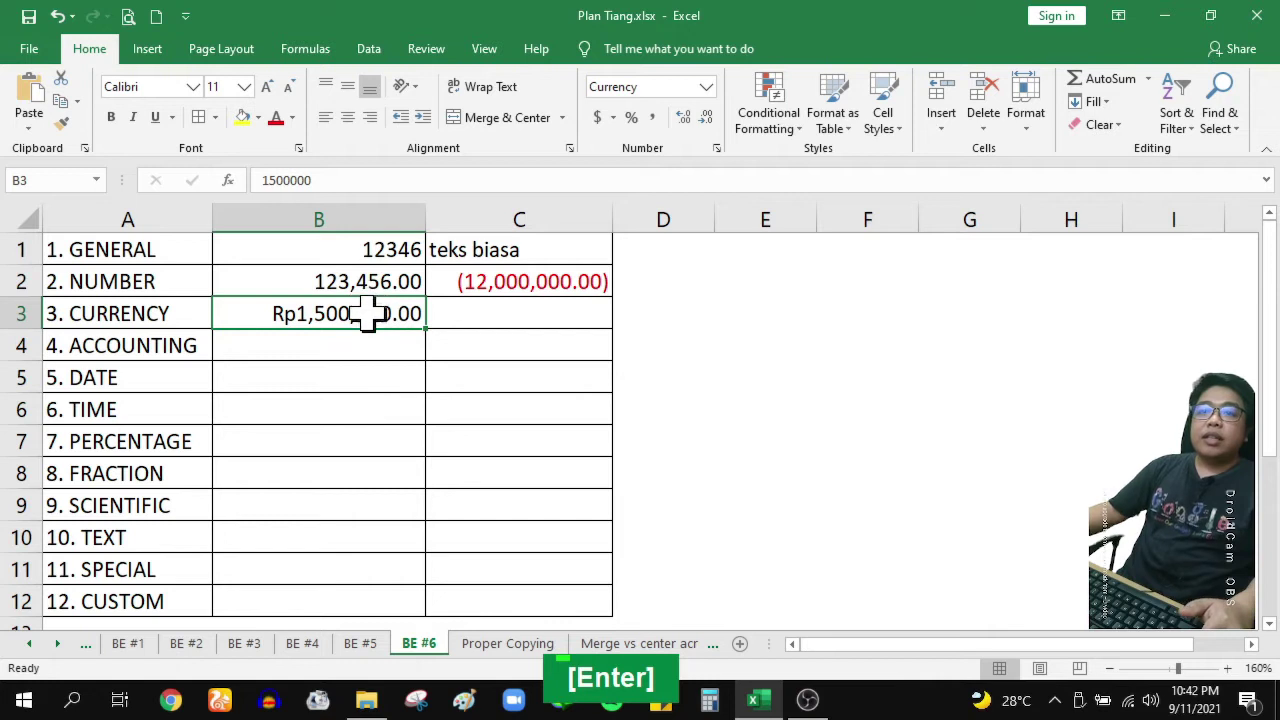
pyautogui.click(236, 347)
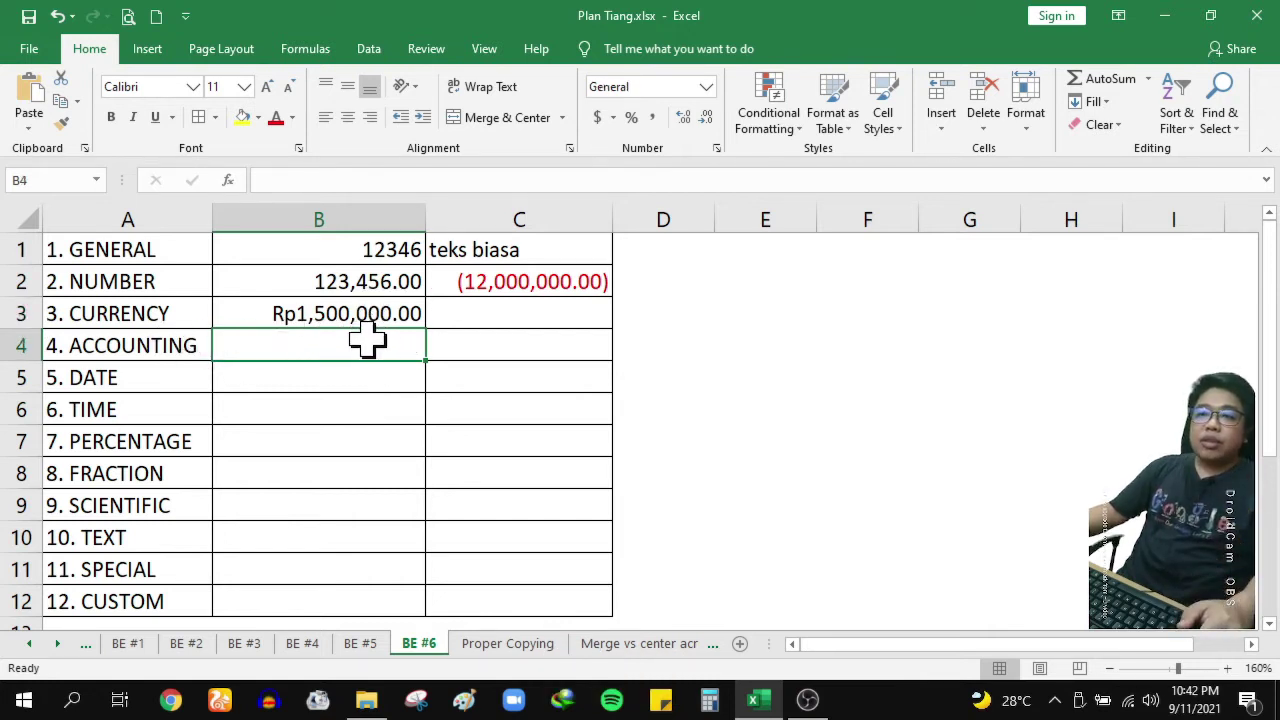
# Apply the Accounting format with 2 decimals and the Rp Indonesian symbol to B4
pyautogui.click(716, 149)
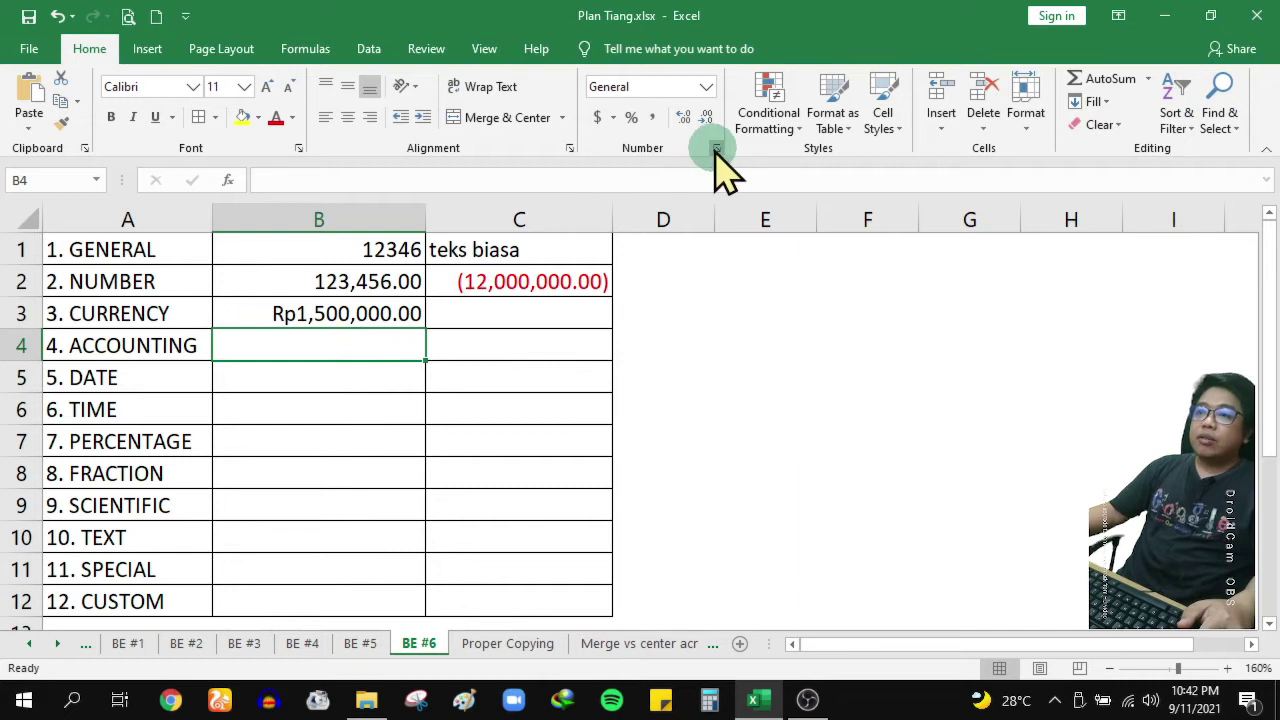
pyautogui.click(728, 261)
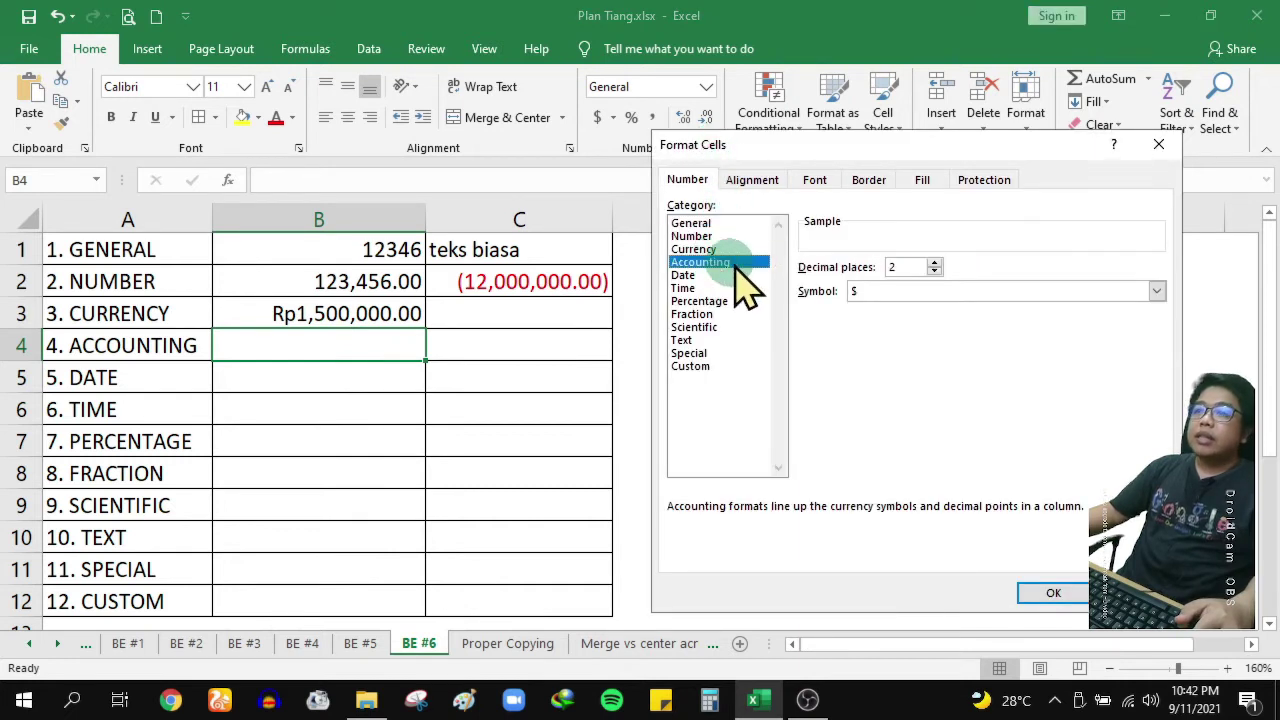
pyautogui.click(934, 262)
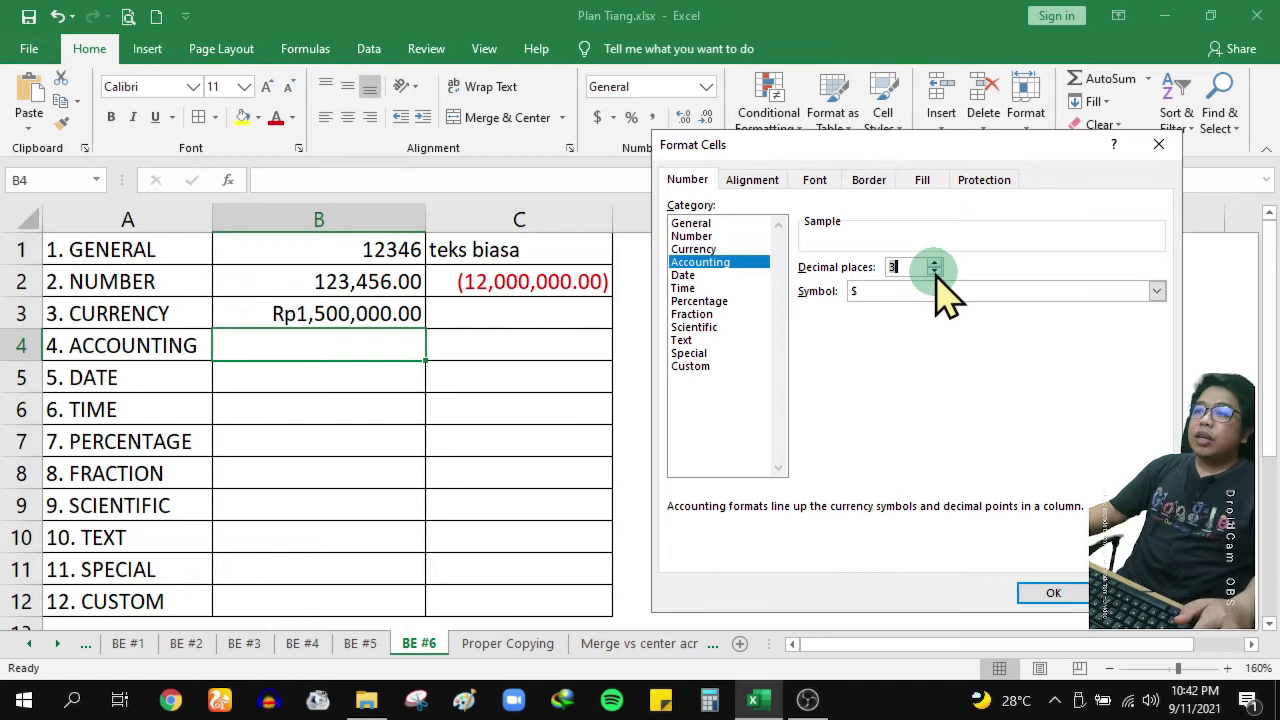
pyautogui.click(934, 272)
pyautogui.click(944, 291)
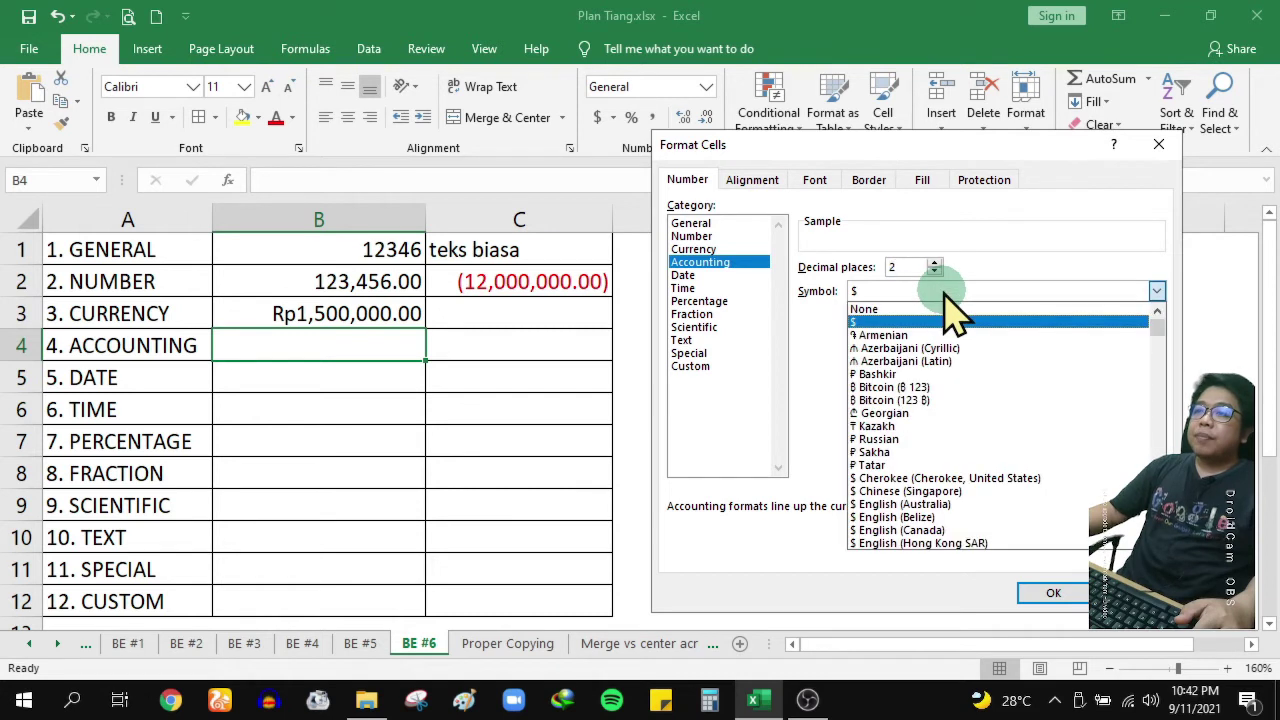
pyautogui.moveTo(1163, 321); pyautogui.dragTo(1165, 339)
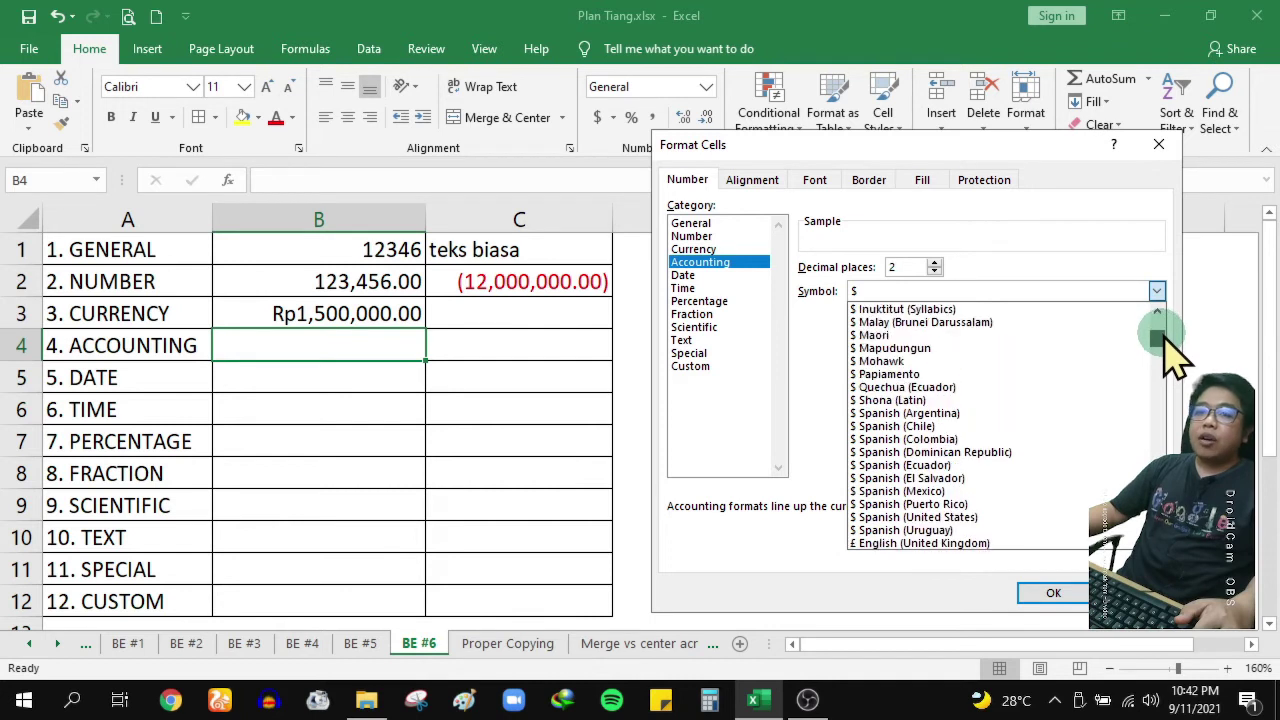
pyautogui.scroll(1, 1128, 404)
pyautogui.scroll(-5, 1125, 410)
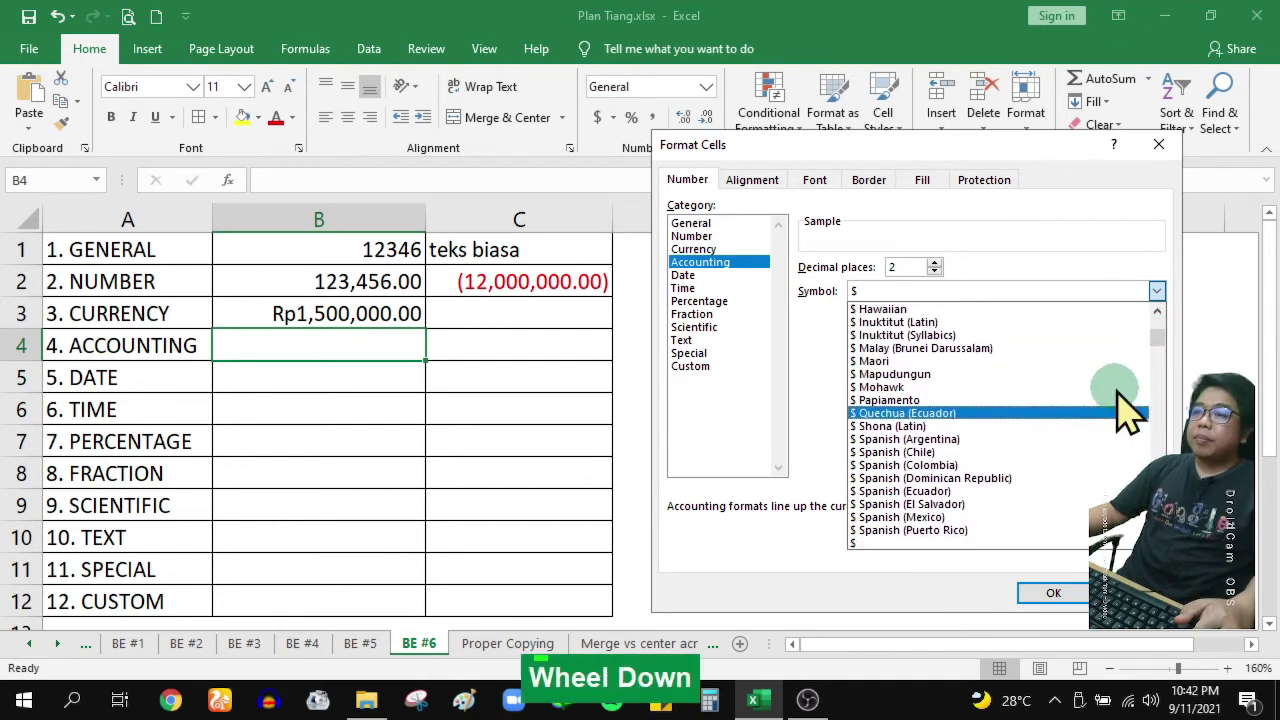
pyautogui.scroll(-1, 1128, 410)
pyautogui.moveTo(1162, 350); pyautogui.dragTo(1169, 400)
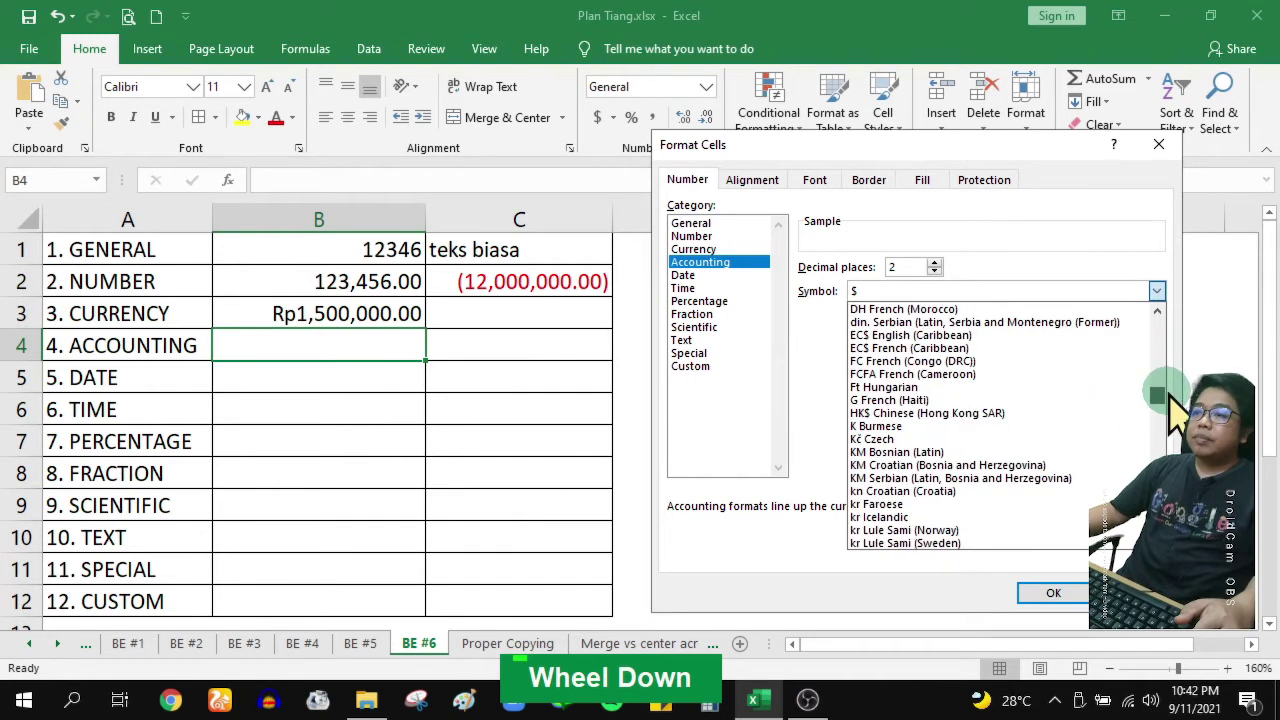
pyautogui.scroll(-15, 1172, 398)
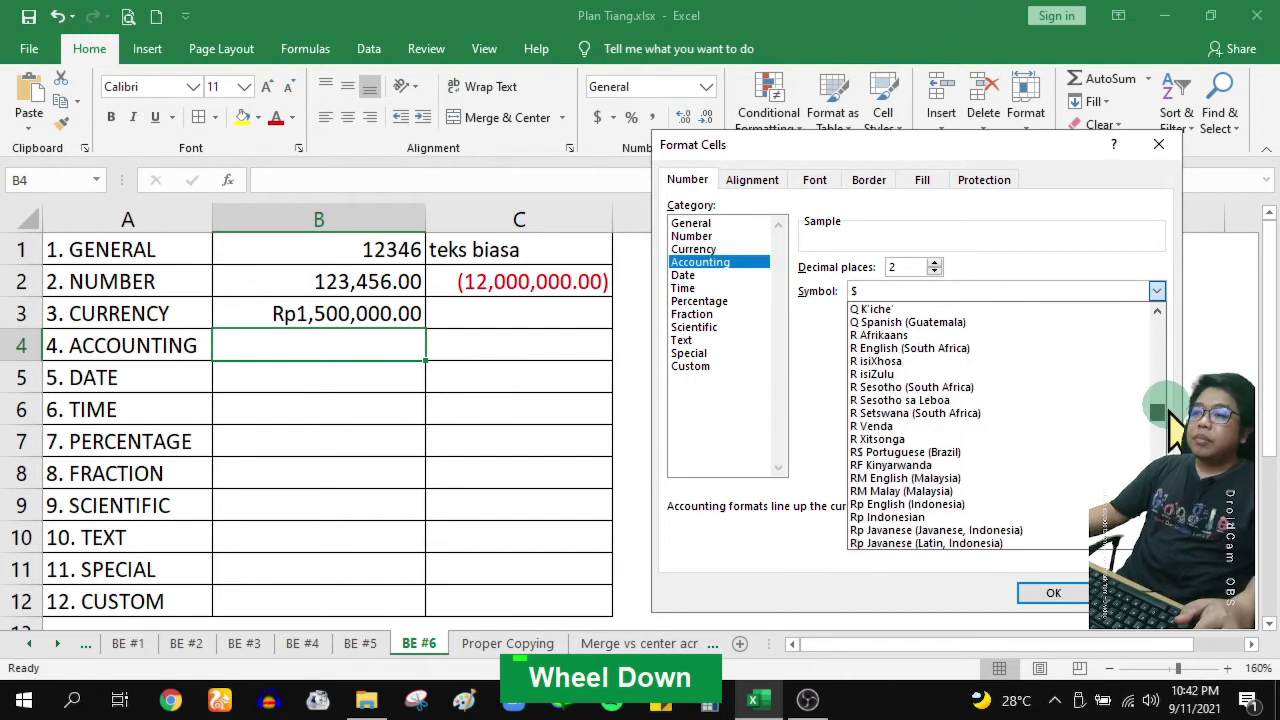
pyautogui.click(930, 452)
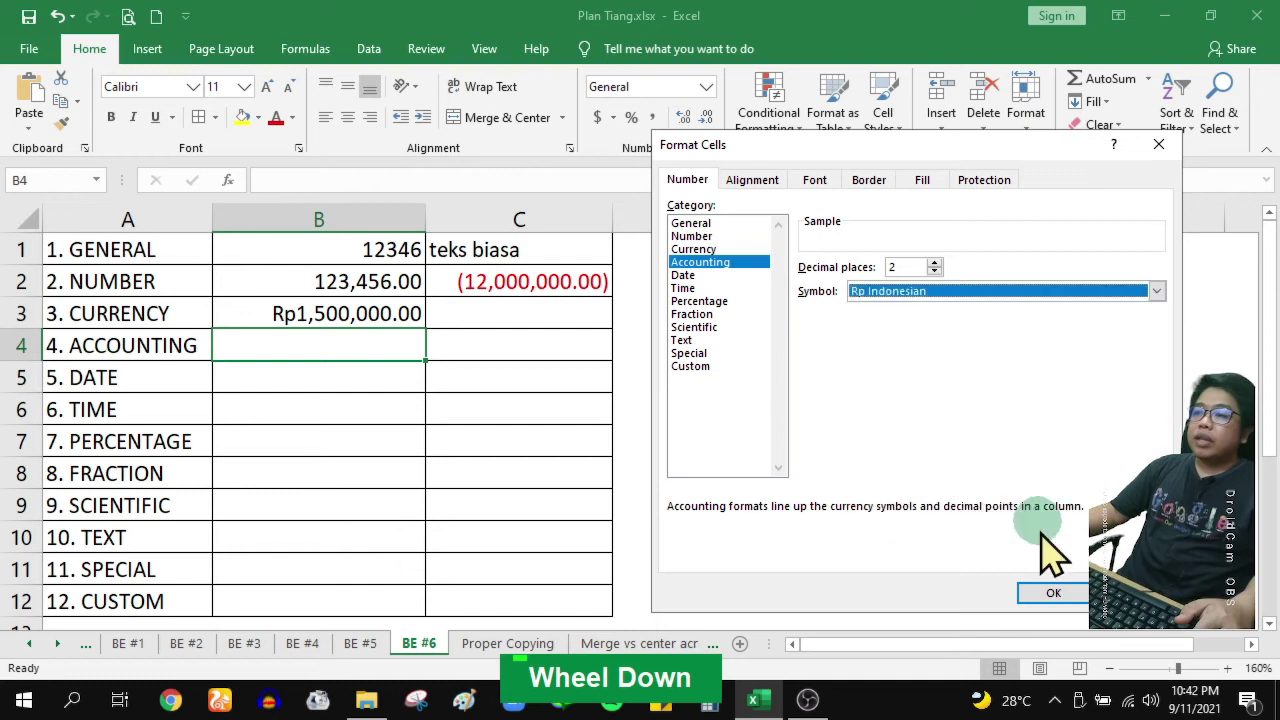
pyautogui.click(1056, 590)
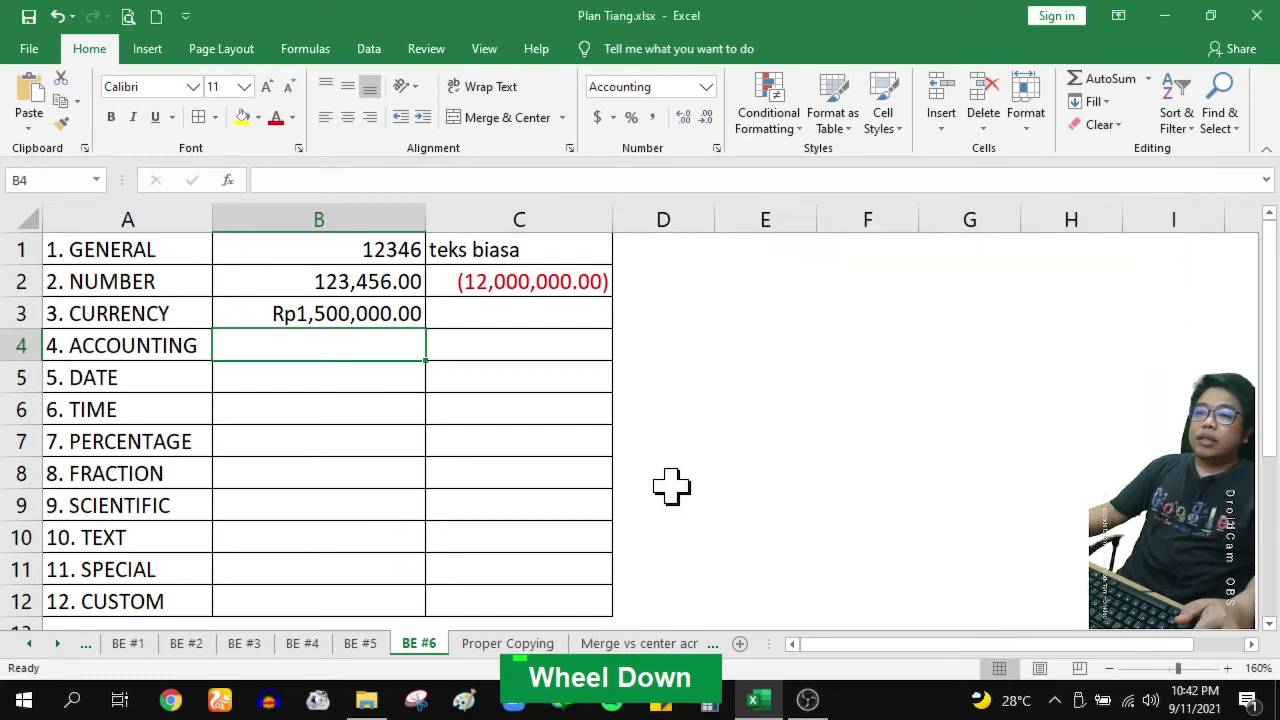
# Enter 1500000 in B4 so it shows Rp 1,500,000.00, then return to B5
pyautogui.write('1500000')
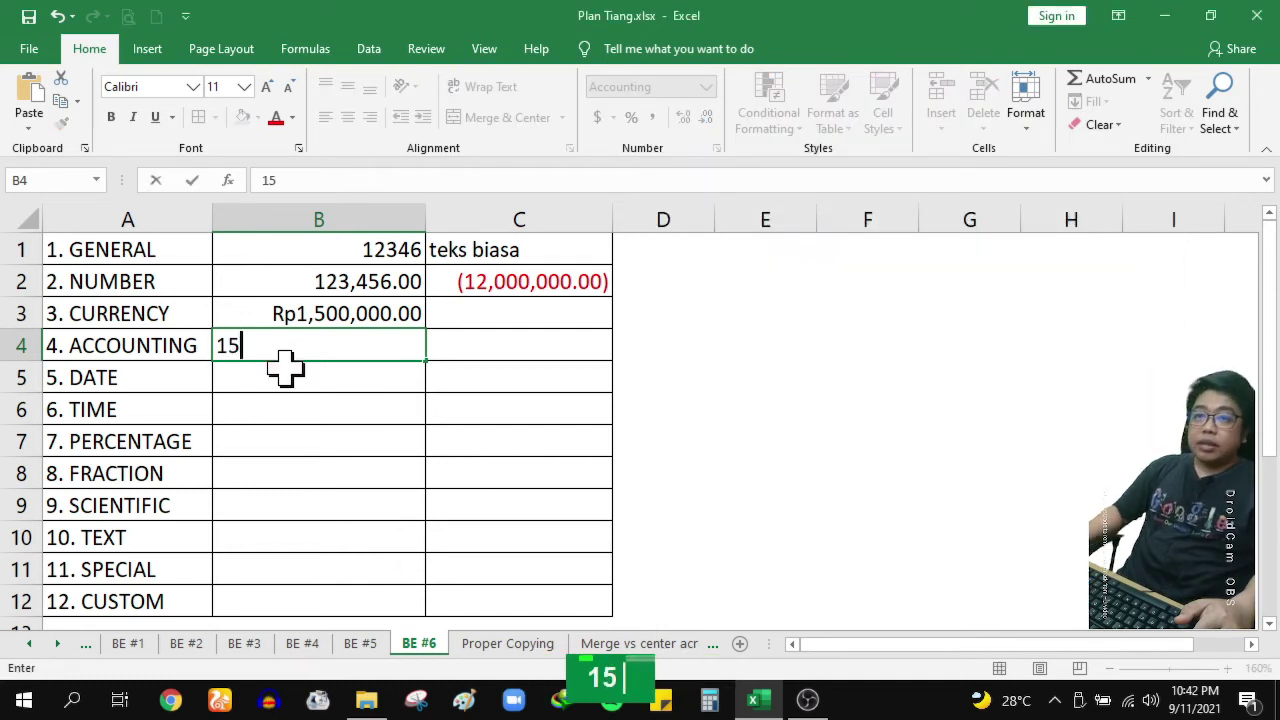
pyautogui.press('Return')
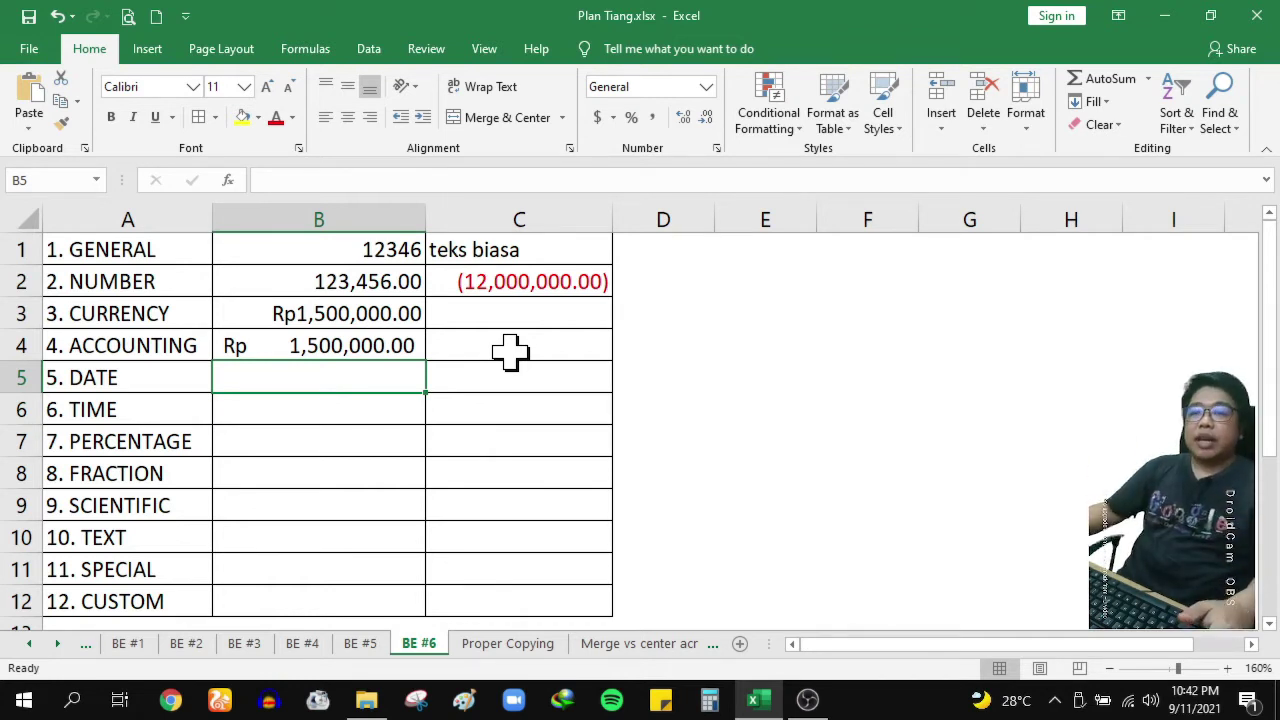
pyautogui.click(306, 346)
pyautogui.click(303, 378)
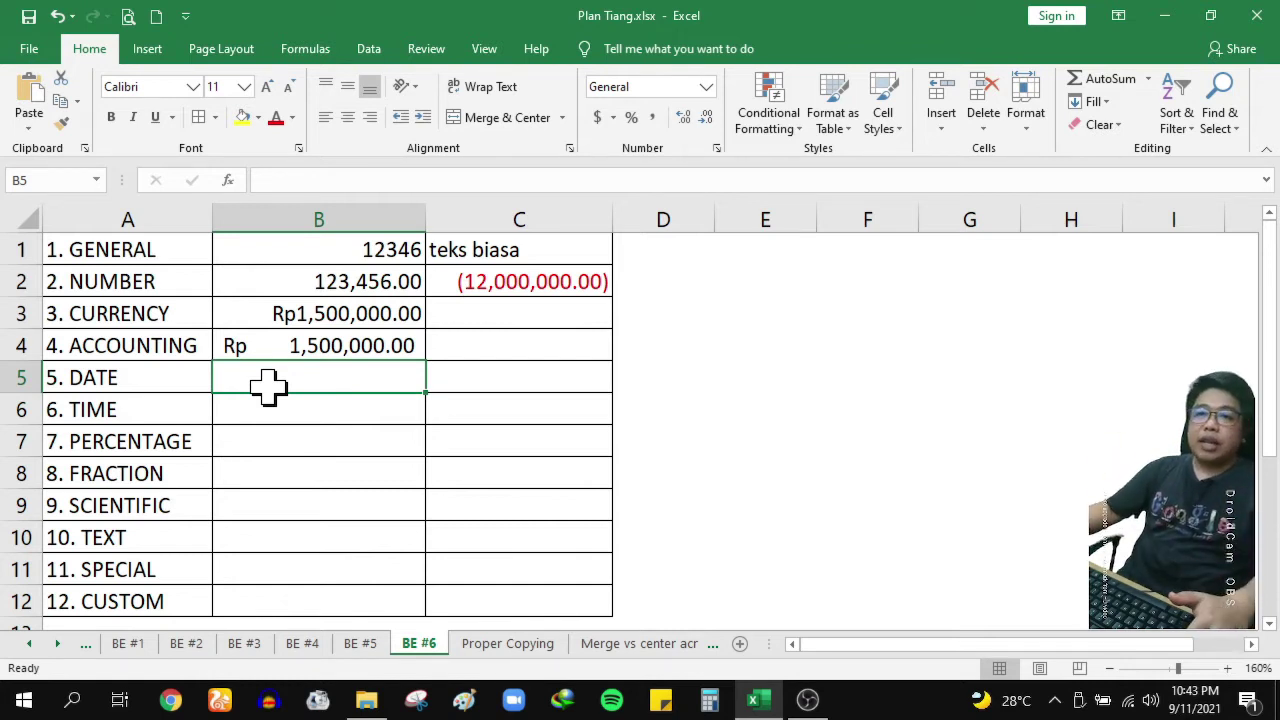
pyautogui.click(157, 377)
pyautogui.click(318, 385)
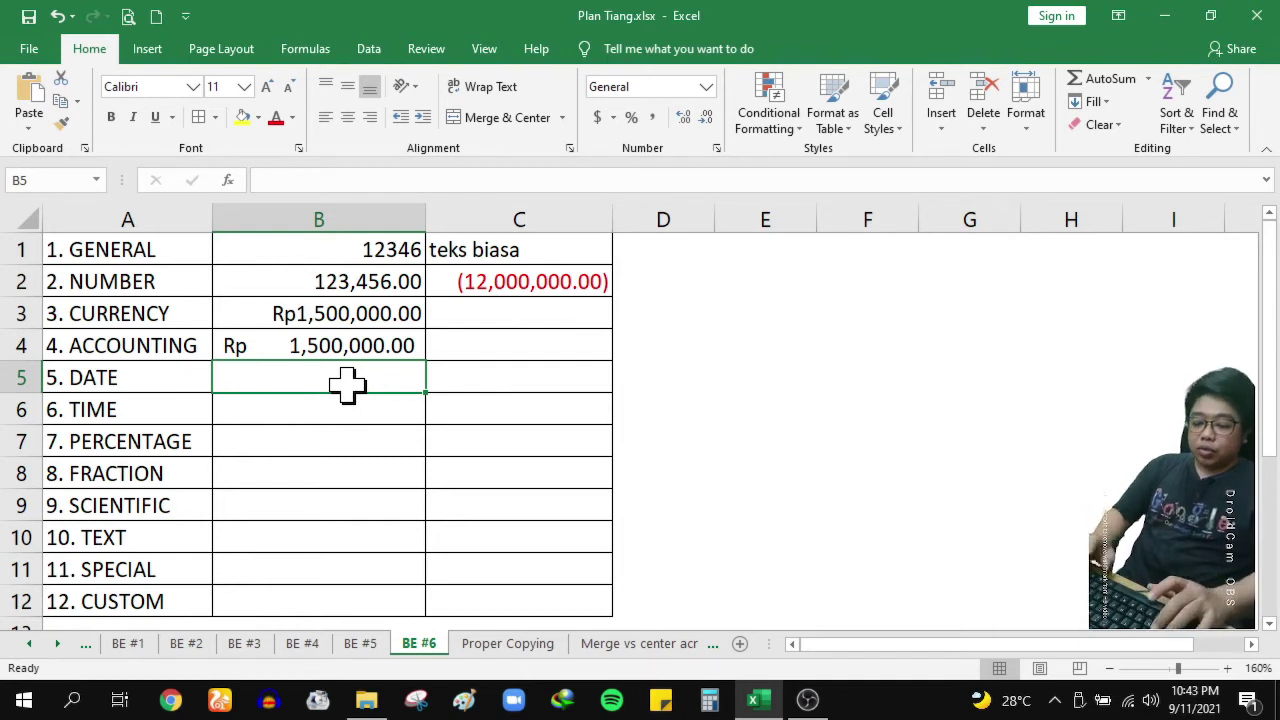
# Type 22 okt 2021 into B5 and reselect that cell
pyautogui.write('22')
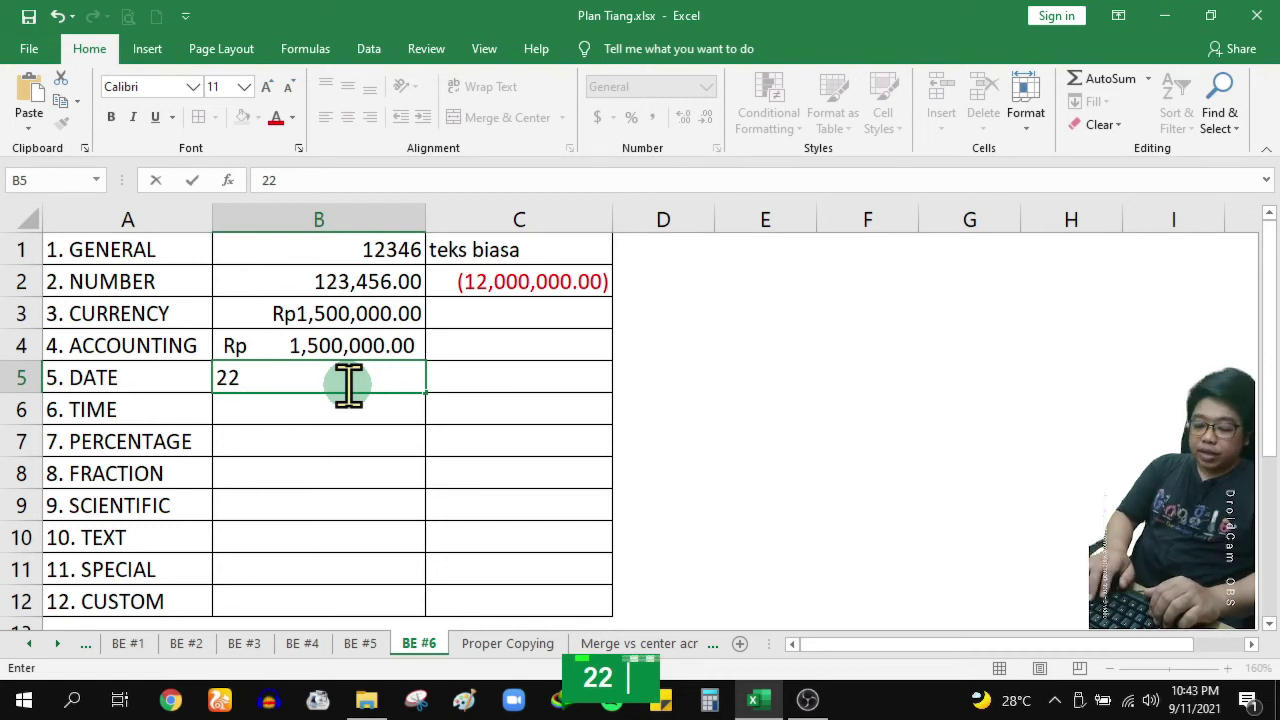
pyautogui.write(' okt 2021')
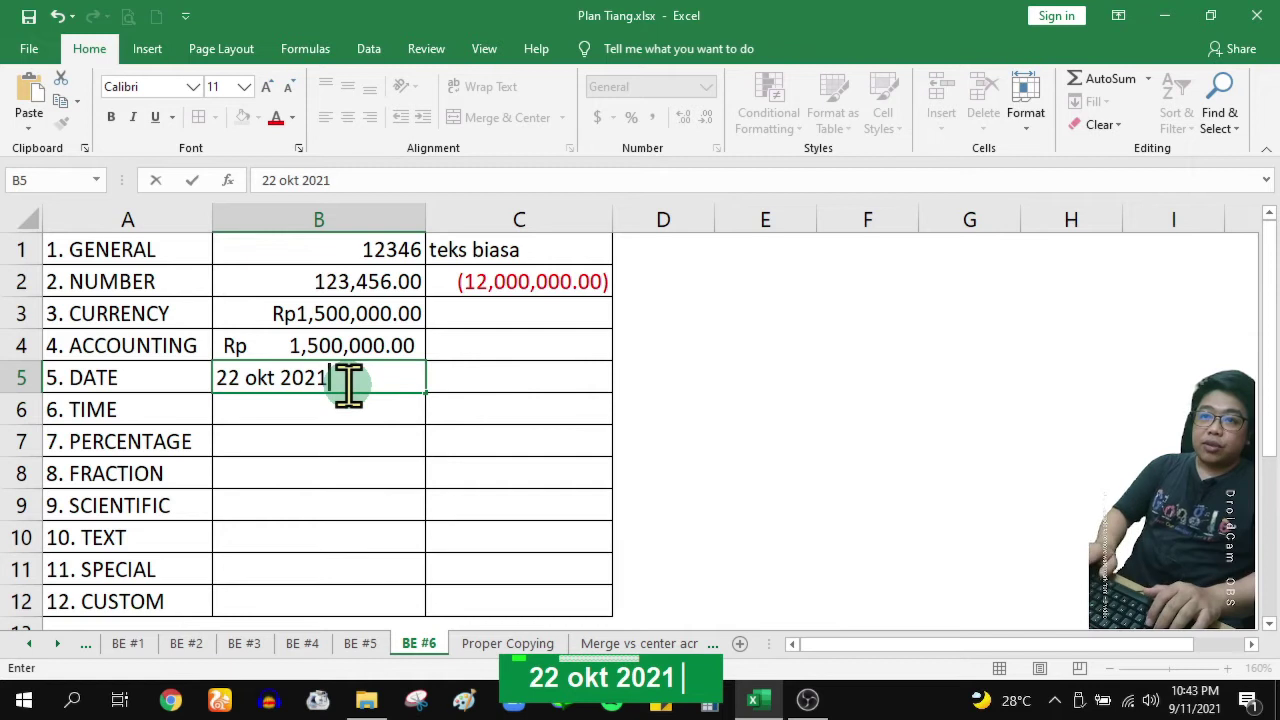
pyautogui.press('Return')
pyautogui.press('Up')
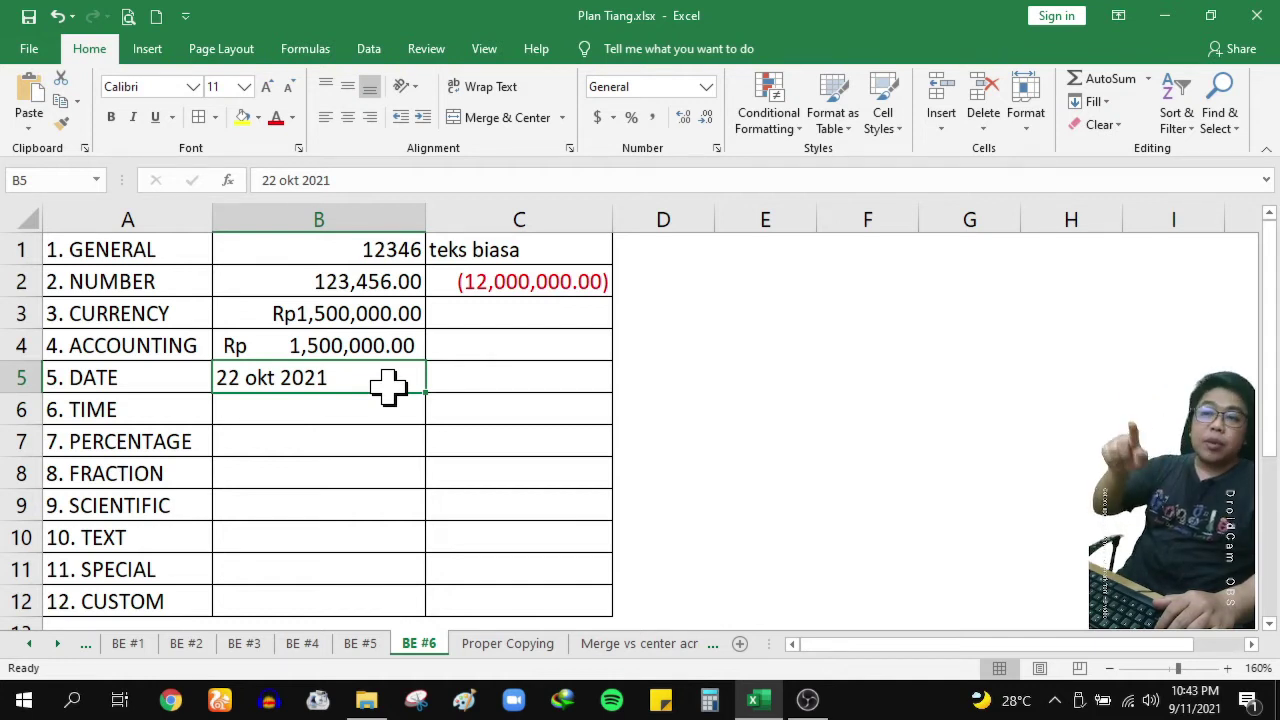
# Give B5 the Date type *Wednesday, March 14, 2012
pyautogui.click(716, 148)
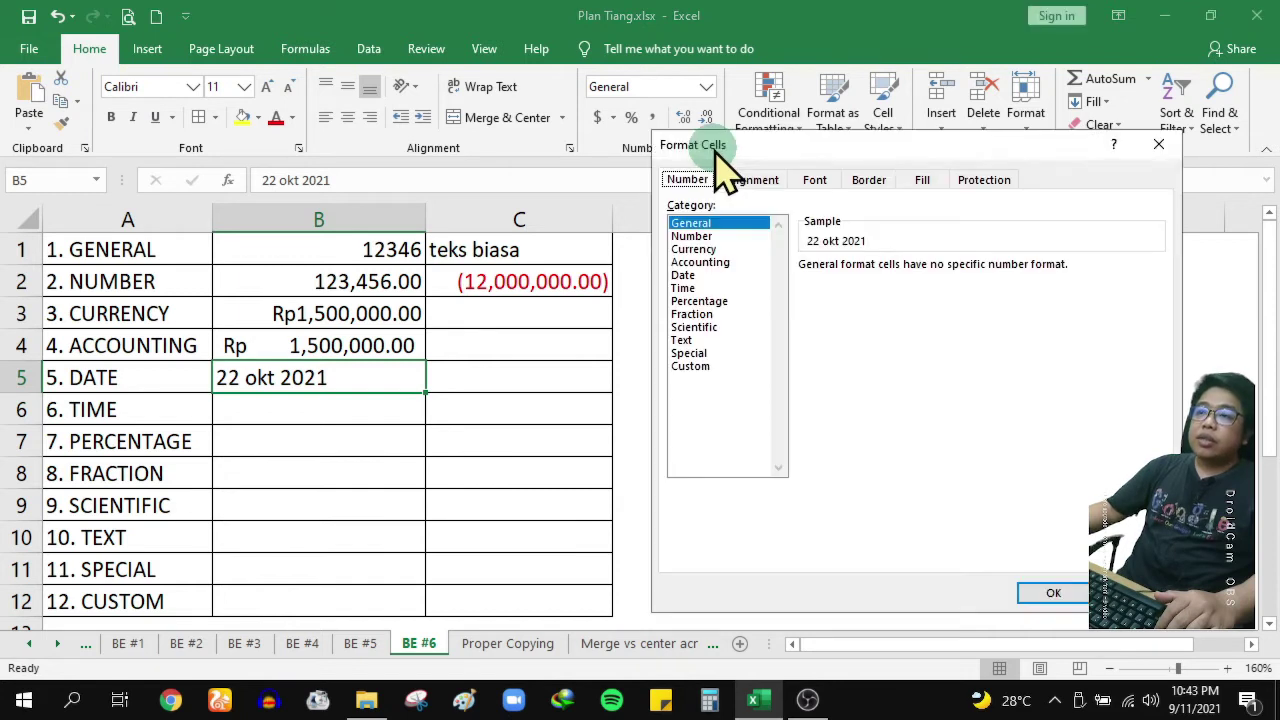
pyautogui.click(690, 275)
pyautogui.click(818, 283)
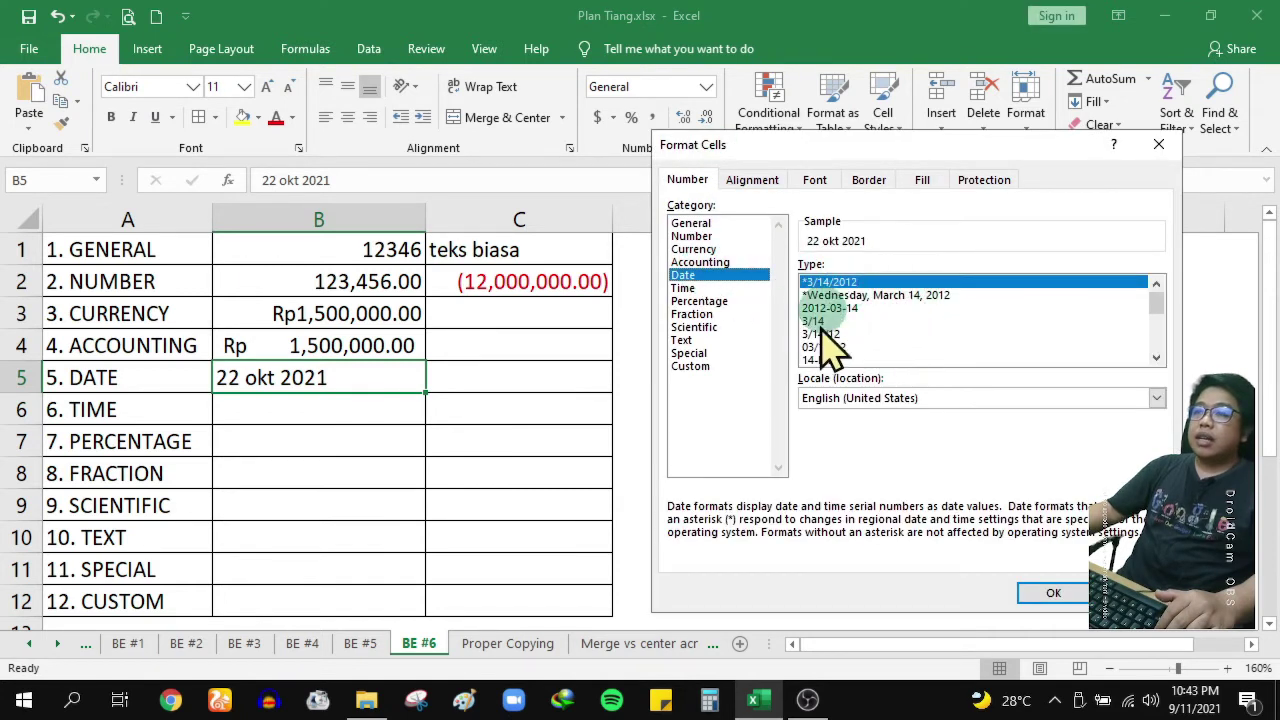
pyautogui.scroll(-1, 995, 345)
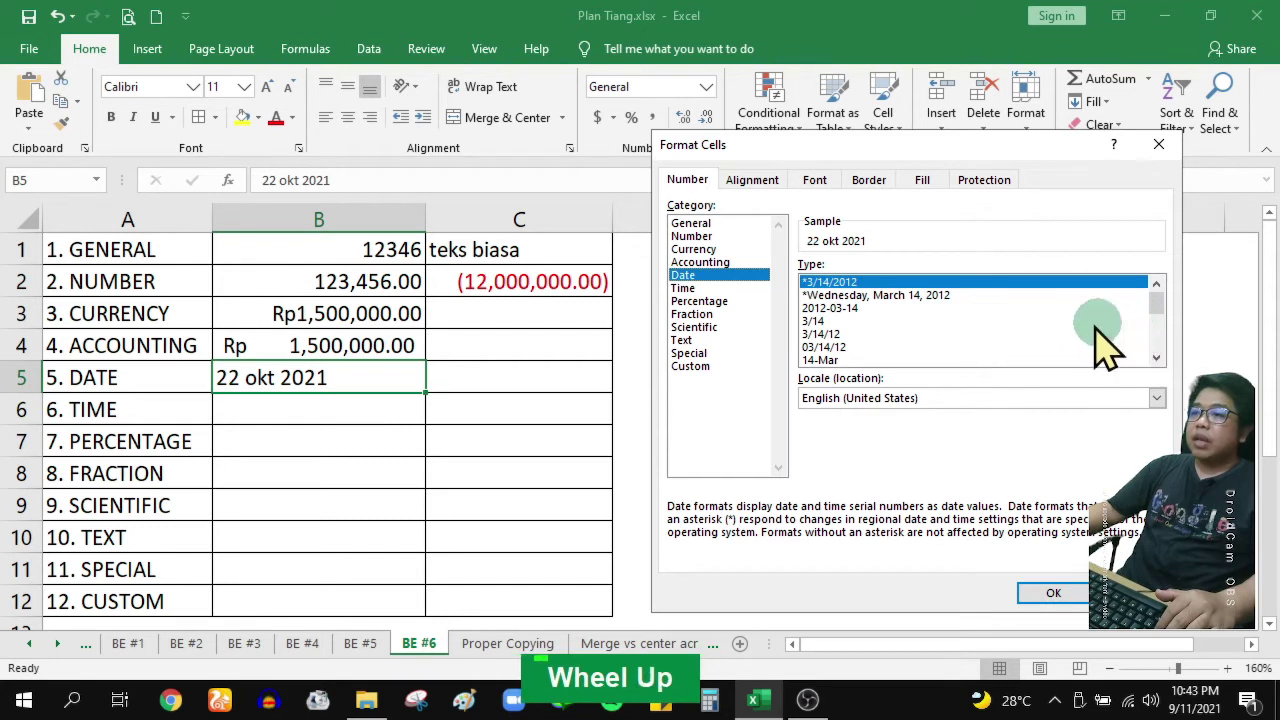
pyautogui.moveTo(1158, 299)
pyautogui.mouseDown()
pyautogui.moveTo(1160, 340)
pyautogui.moveTo(1158, 291)
pyautogui.mouseUp()
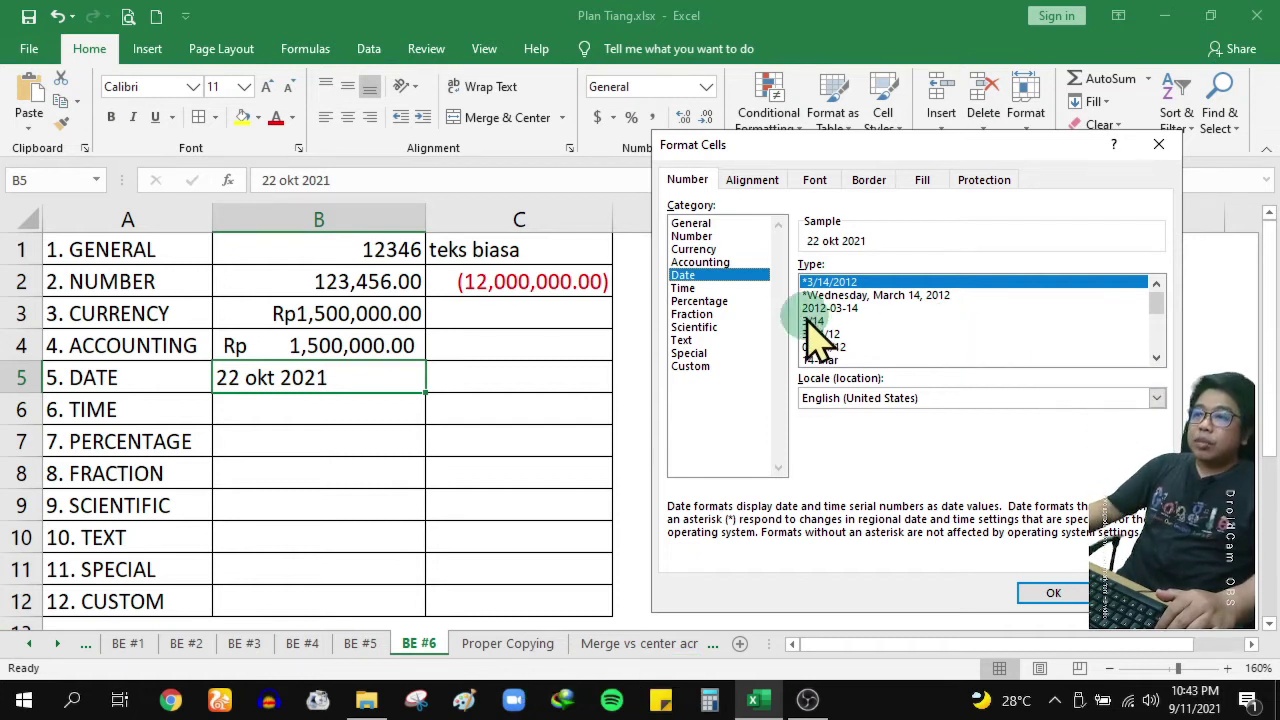
pyautogui.click(900, 296)
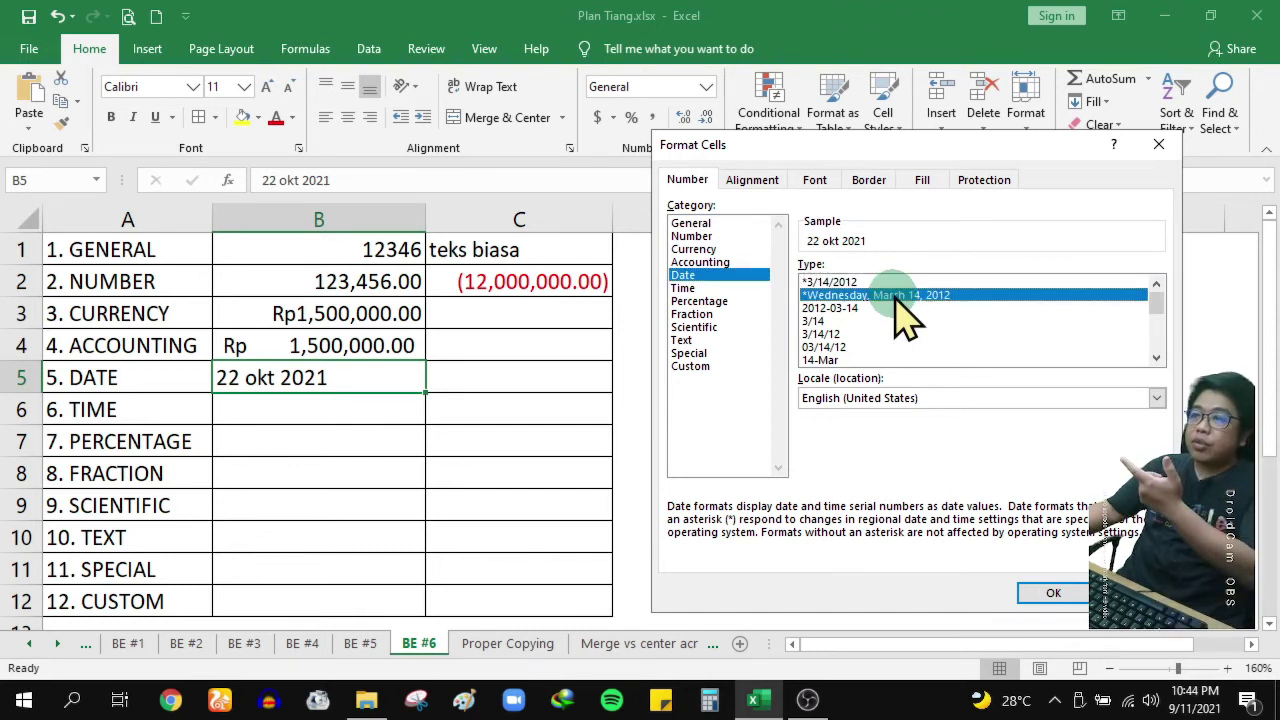
pyautogui.click(1053, 593)
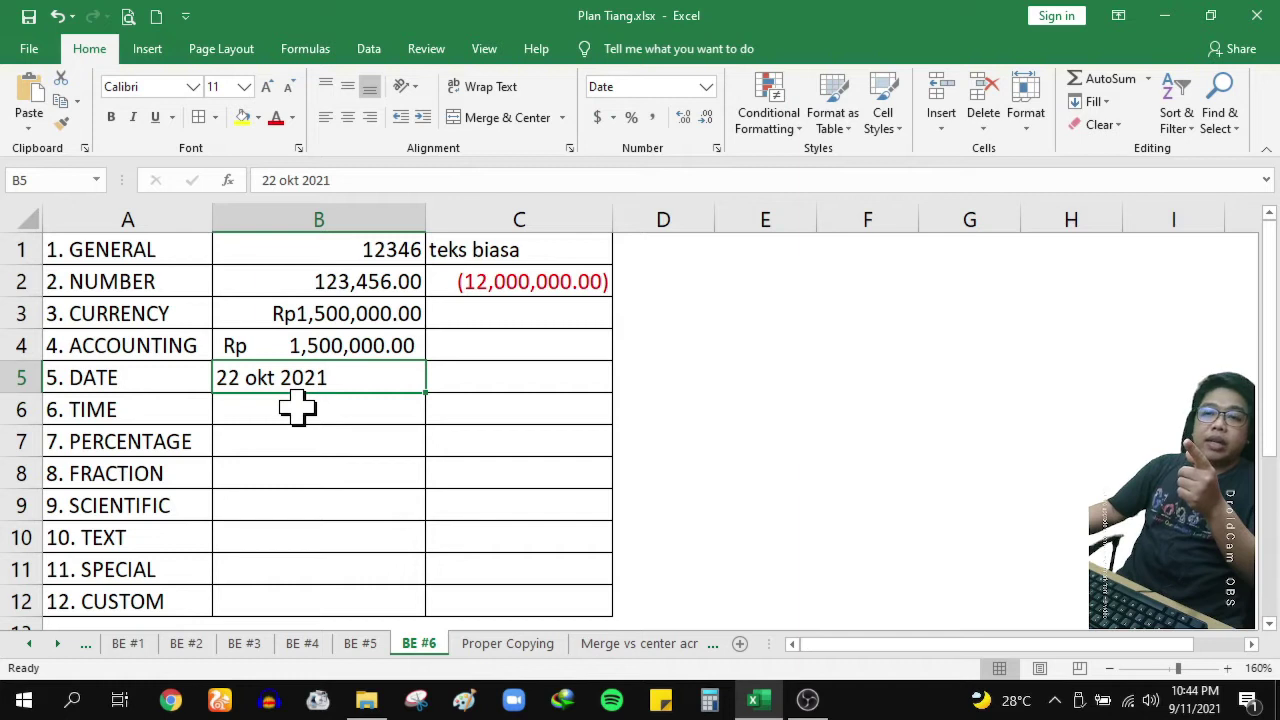
# Fix the month in B5 from 'okt' to 'oct' so it converts to a date, and widen column B
pyautogui.doubleClick(266, 378)
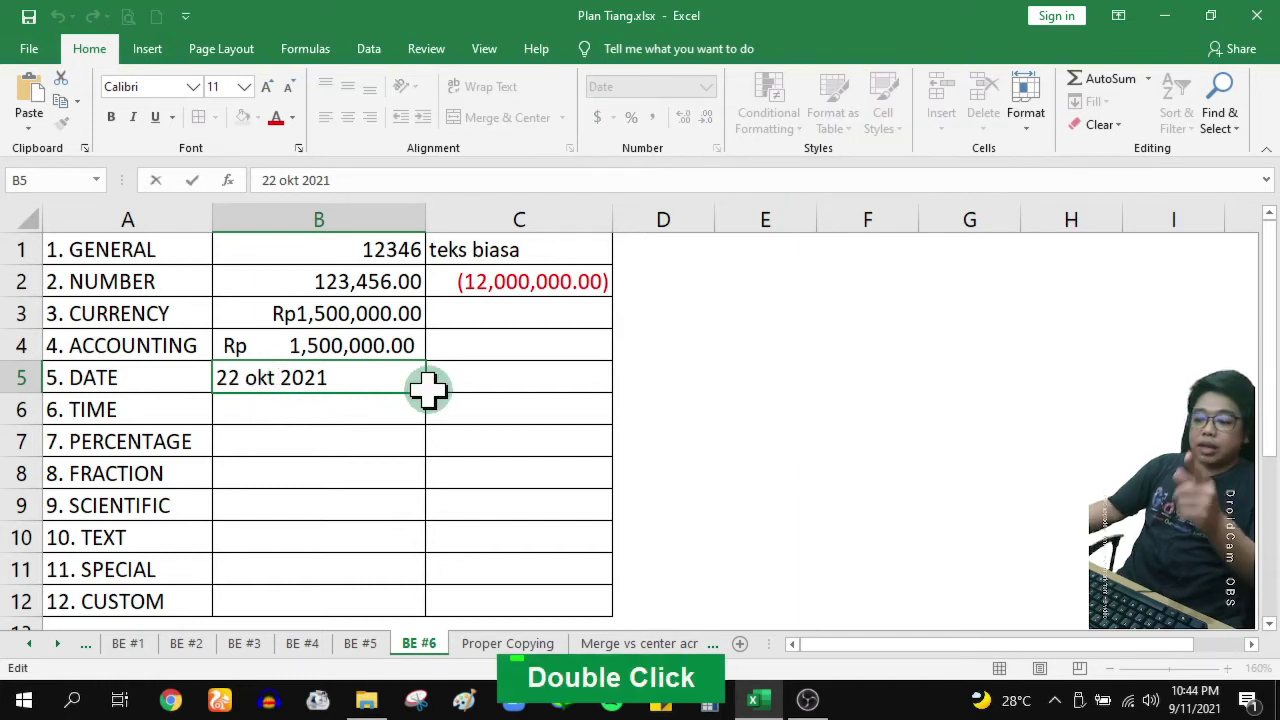
pyautogui.press('BackSpace')
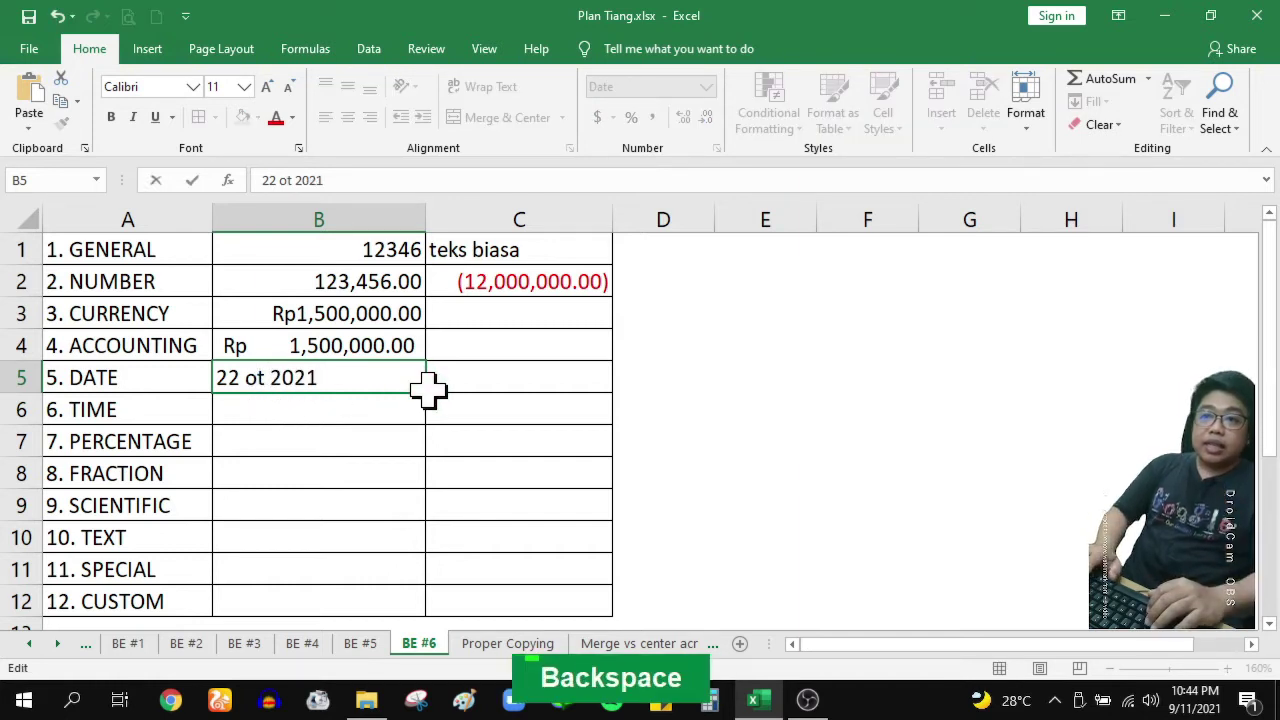
pyautogui.write('c')
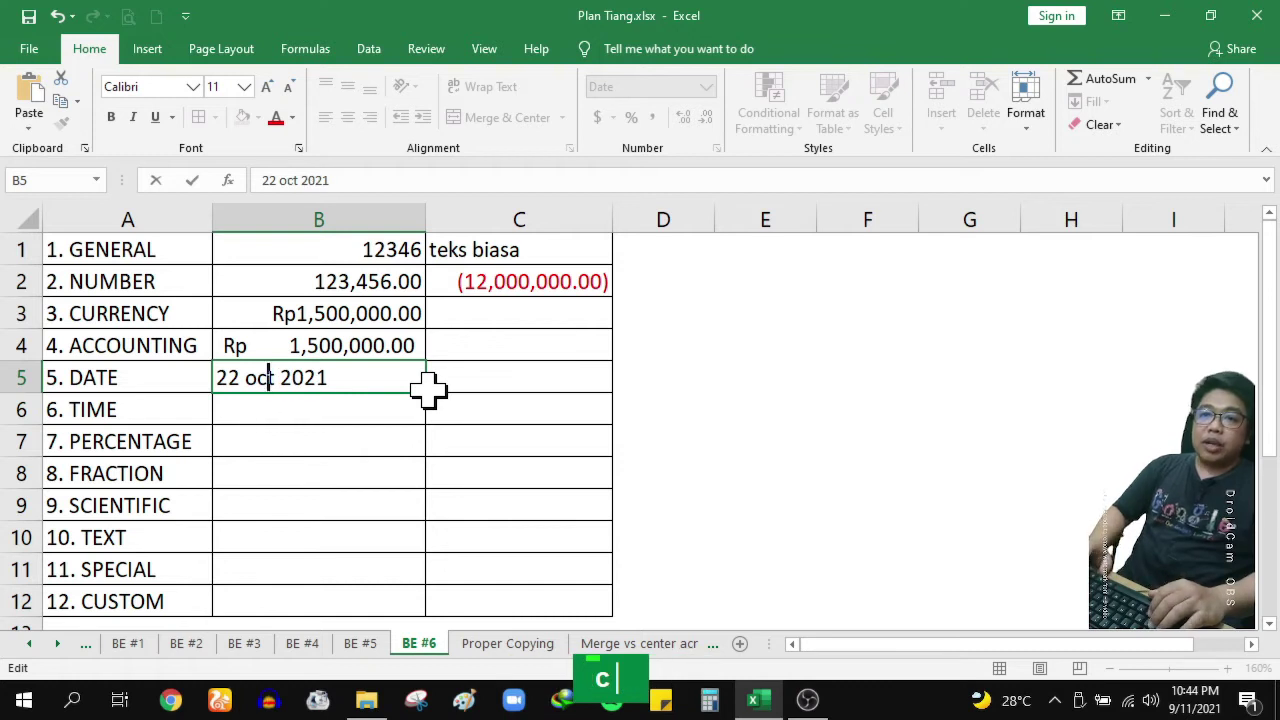
pyautogui.press('Return')
pyautogui.click(410, 380)
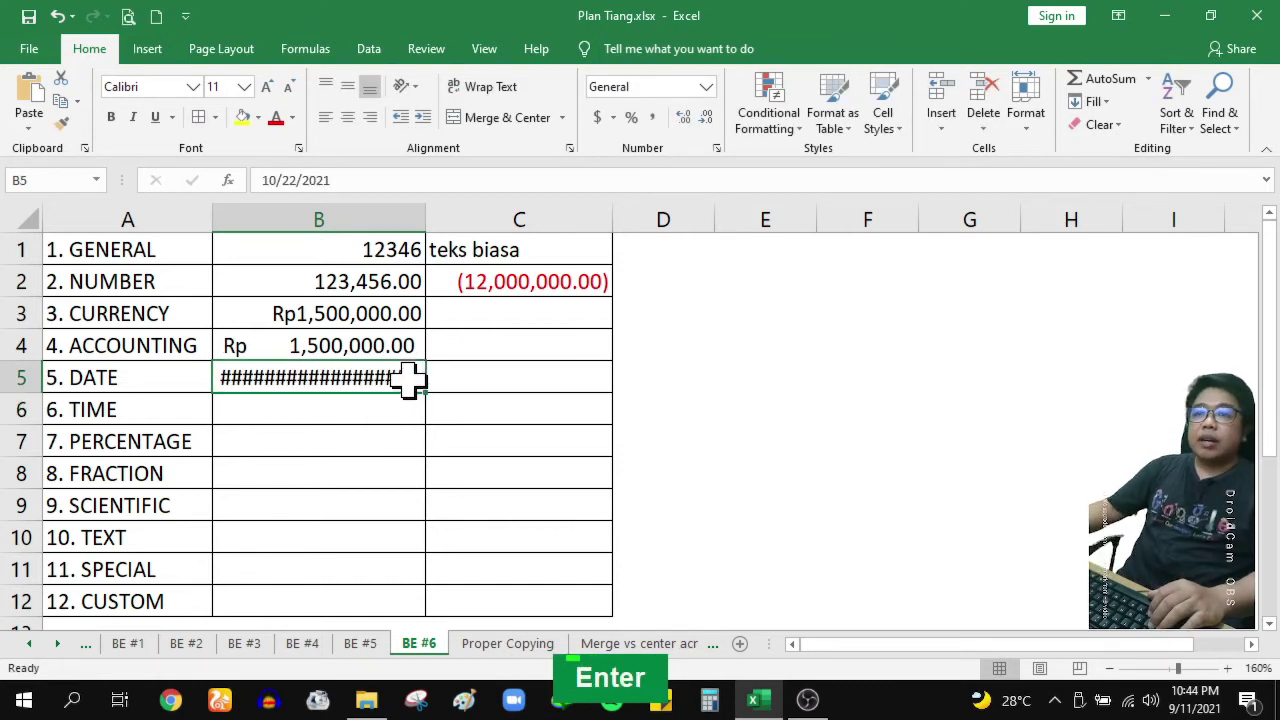
pyautogui.doubleClick(425, 219)
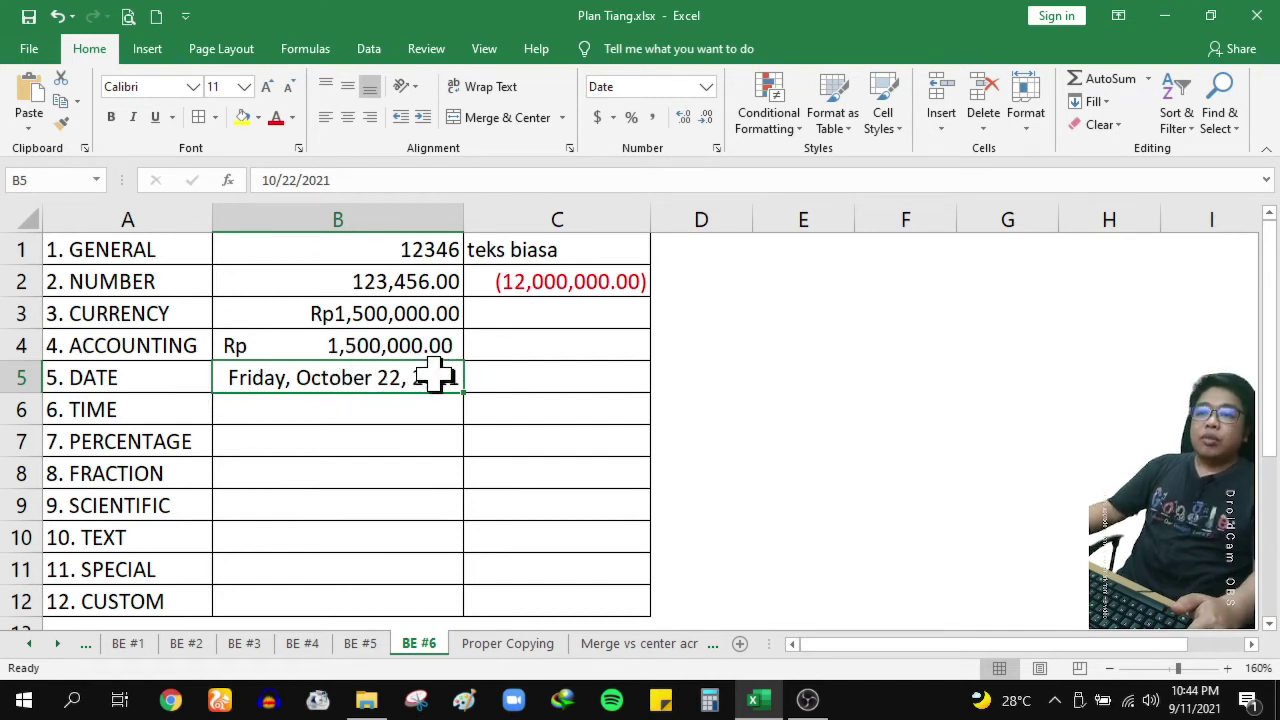
# Open Format Cells for B5 and select the long weekday Date type
pyautogui.click(706, 118)
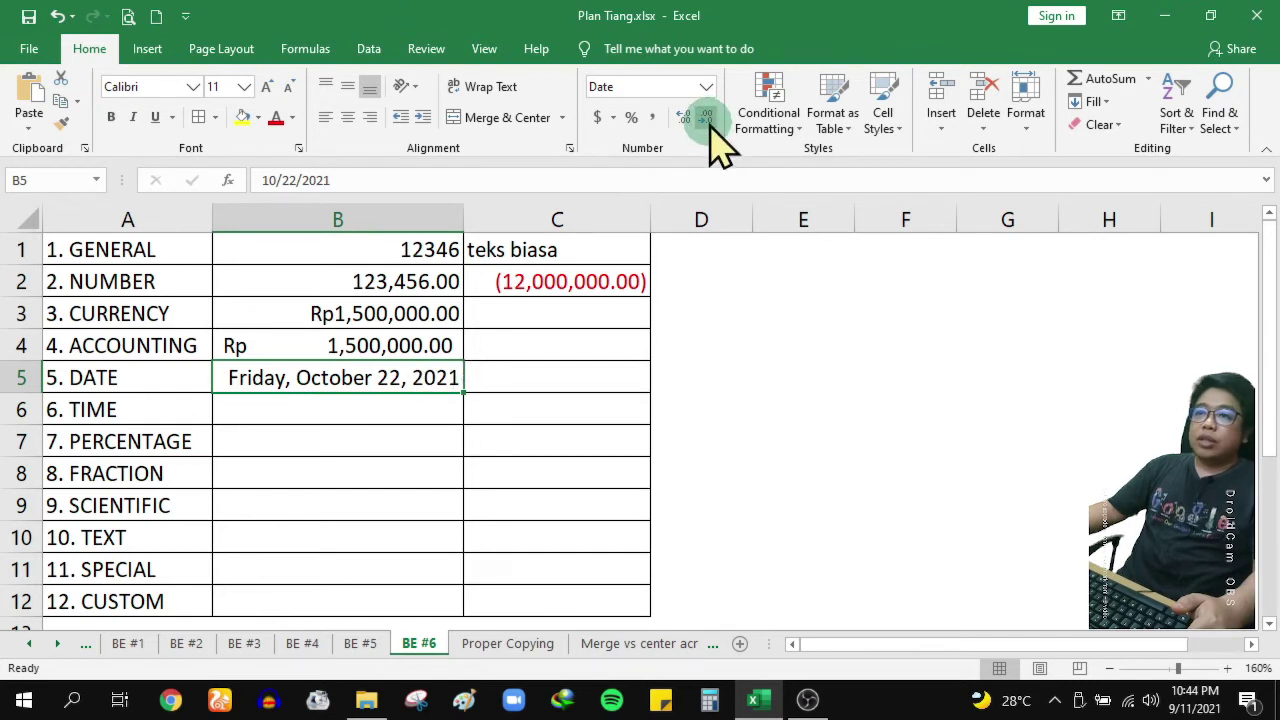
pyautogui.click(712, 148)
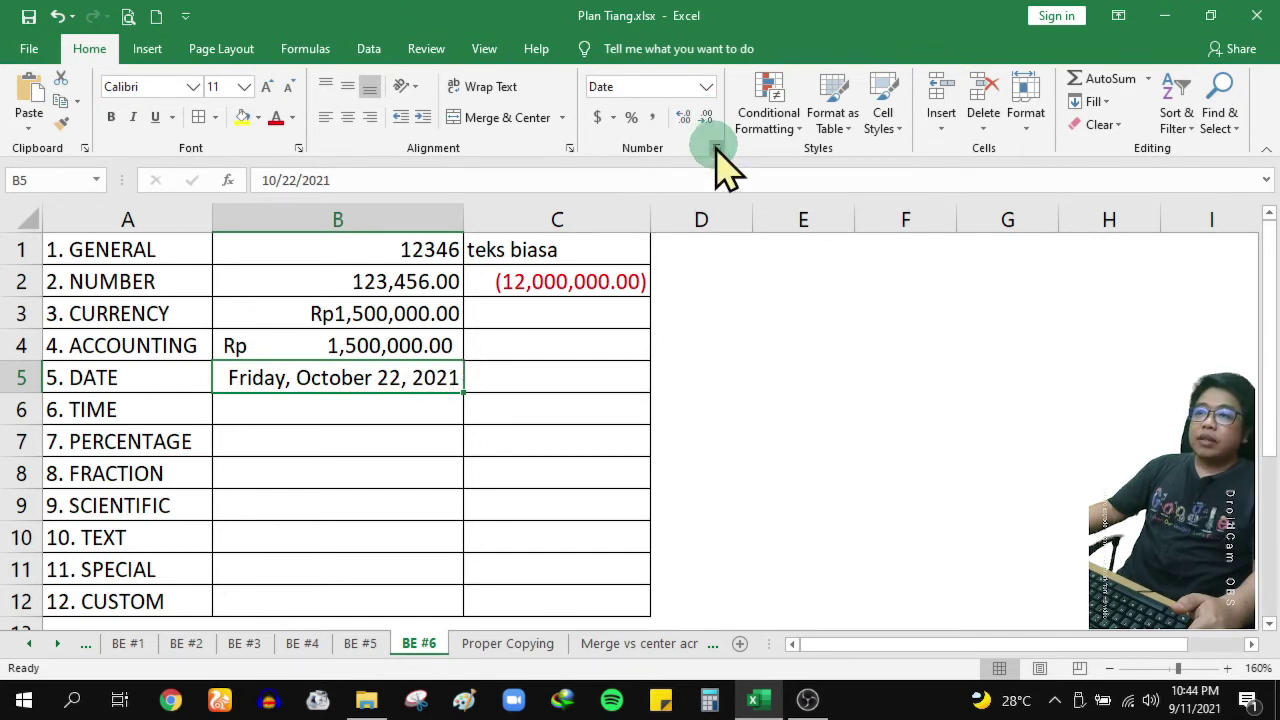
pyautogui.click(878, 298)
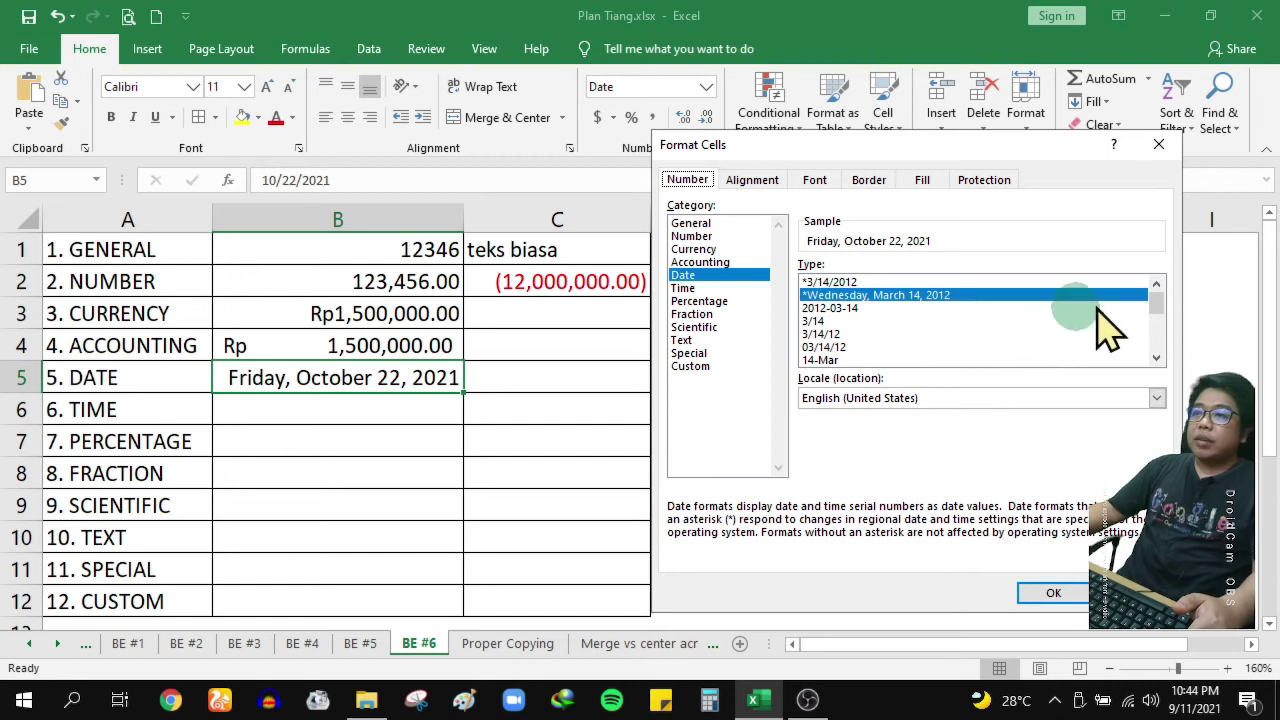
# Apply the 14-Mar day-month Date type to B5 so it shows 22-Oct
pyautogui.click(1157, 303)
pyautogui.moveTo(1159, 306); pyautogui.dragTo(1161, 319)
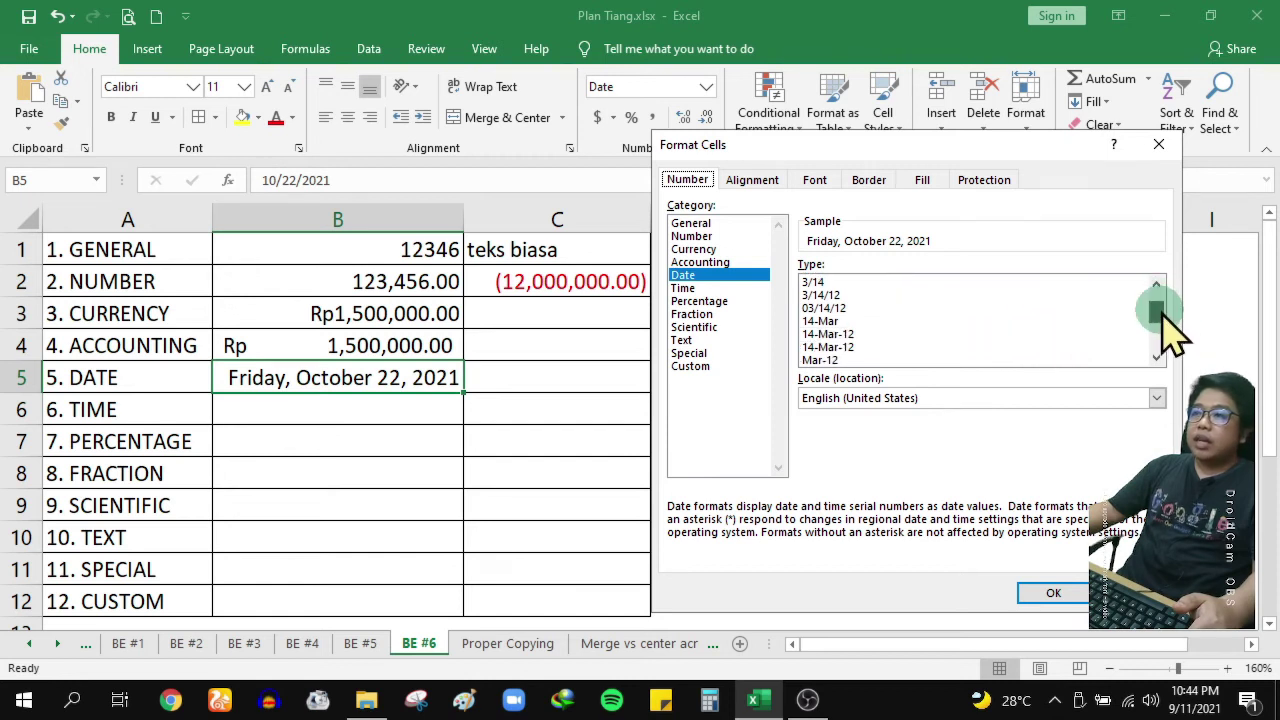
pyautogui.click(848, 322)
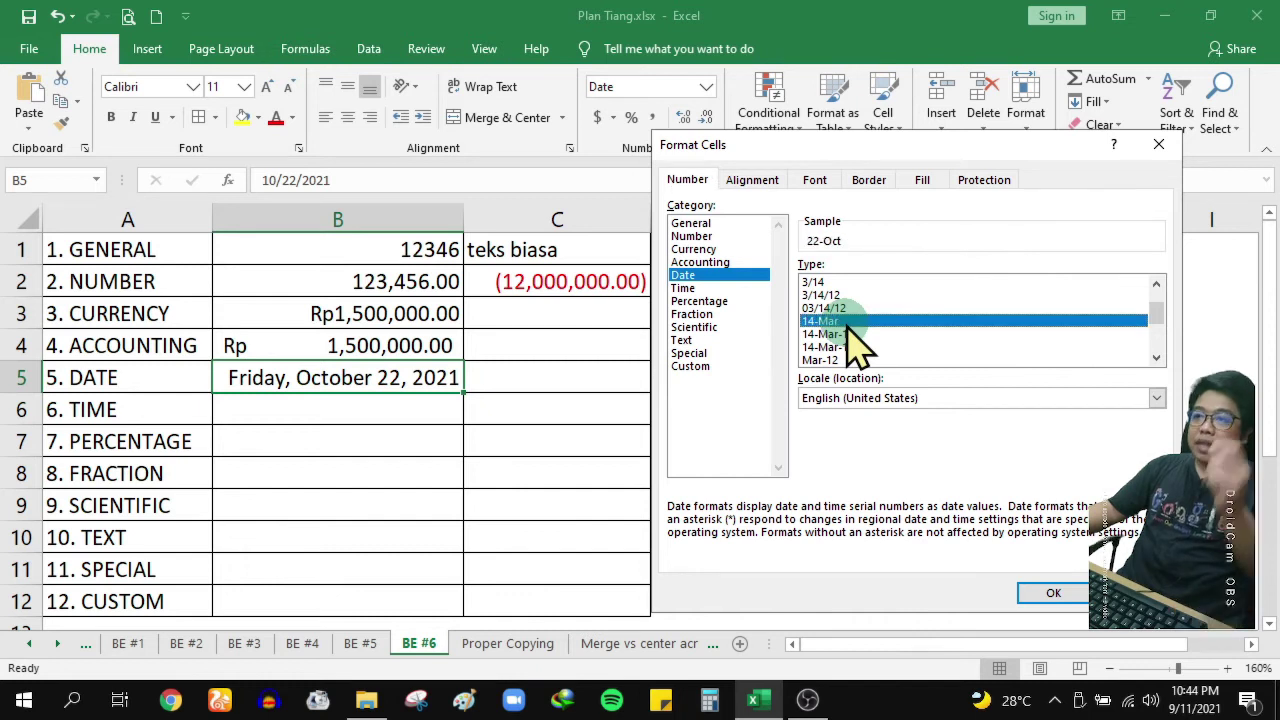
pyautogui.click(1055, 594)
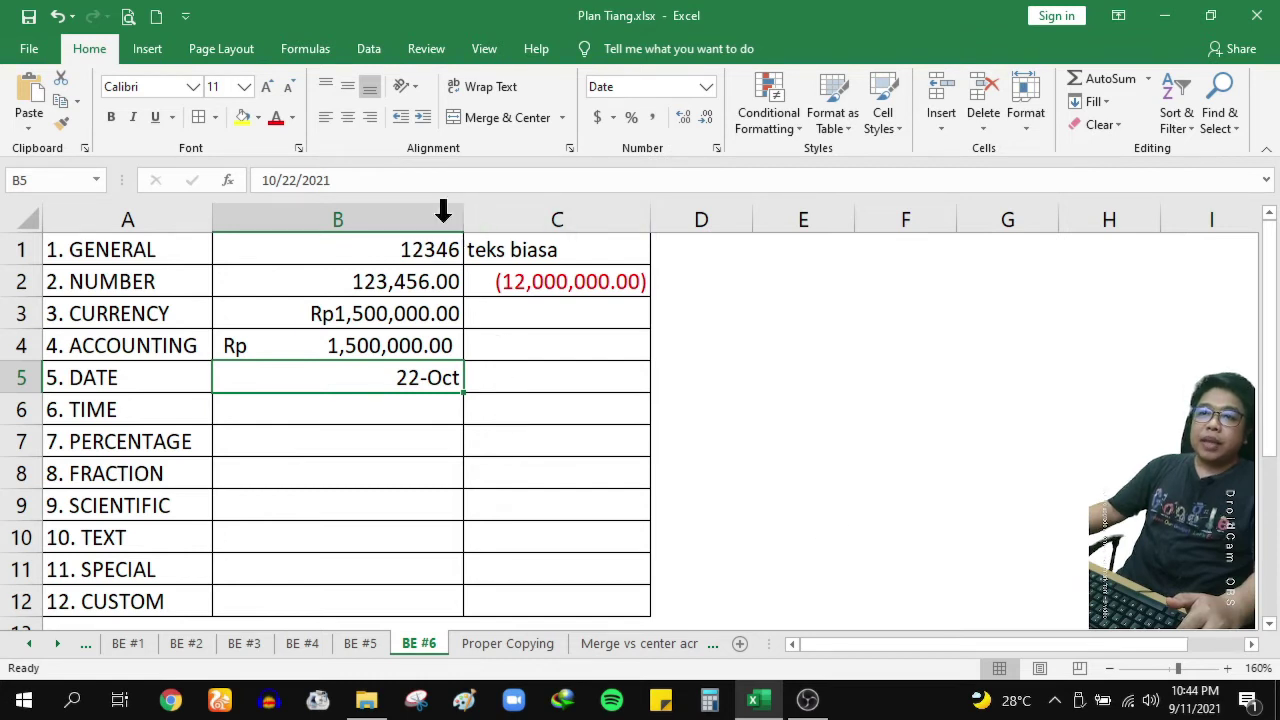
# Check B5's stored value 10/22/2021 in the formula bar and leave it unchanged
pyautogui.moveTo(366, 180); pyautogui.dragTo(254, 175)
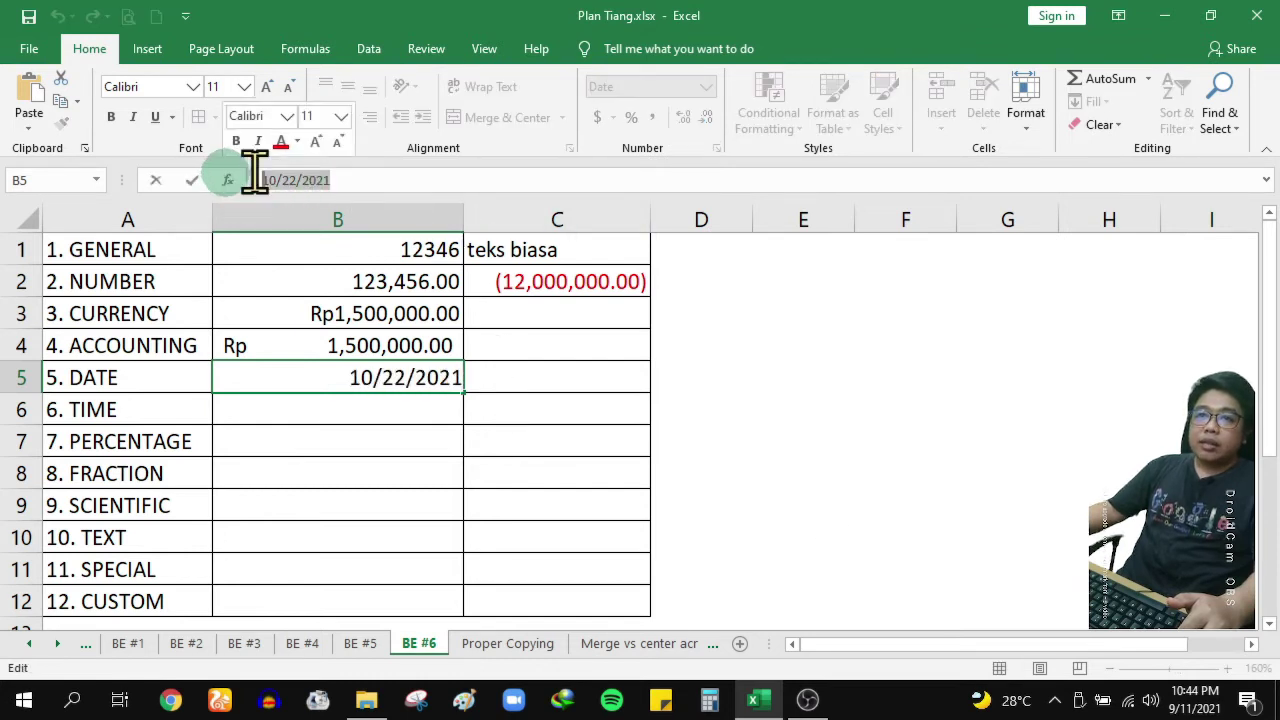
pyautogui.click(355, 182)
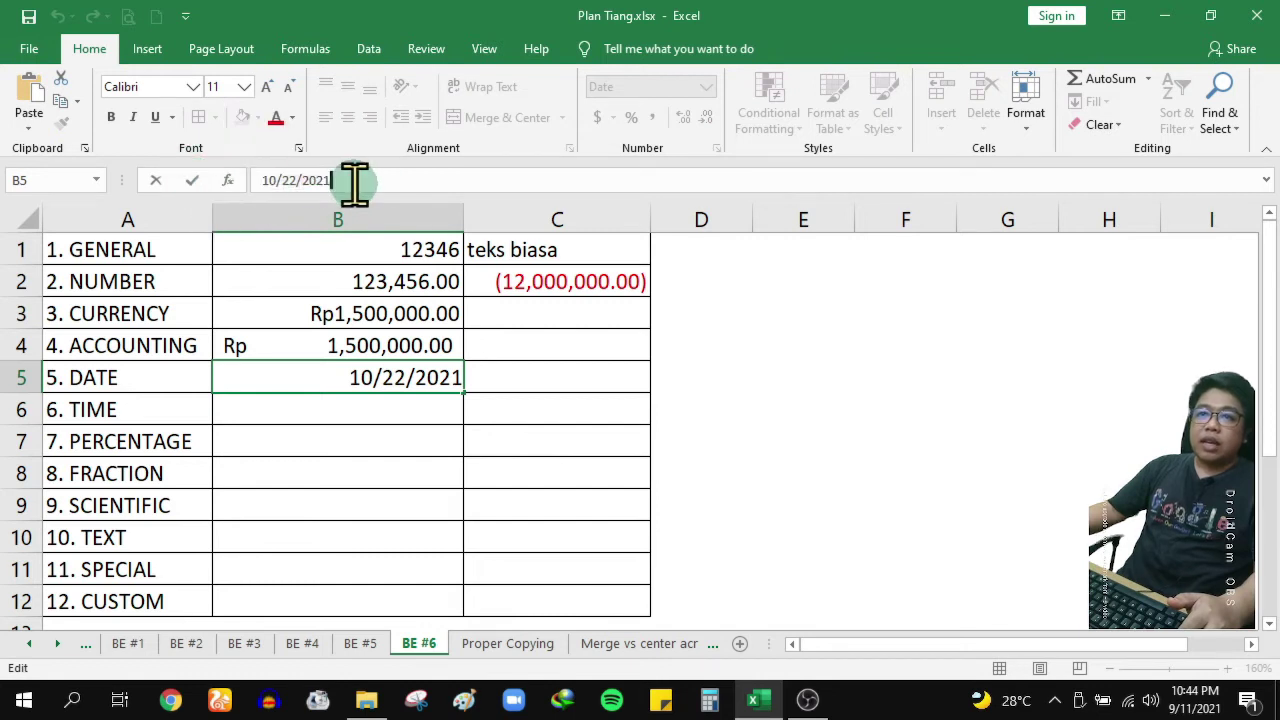
pyautogui.click(279, 180)
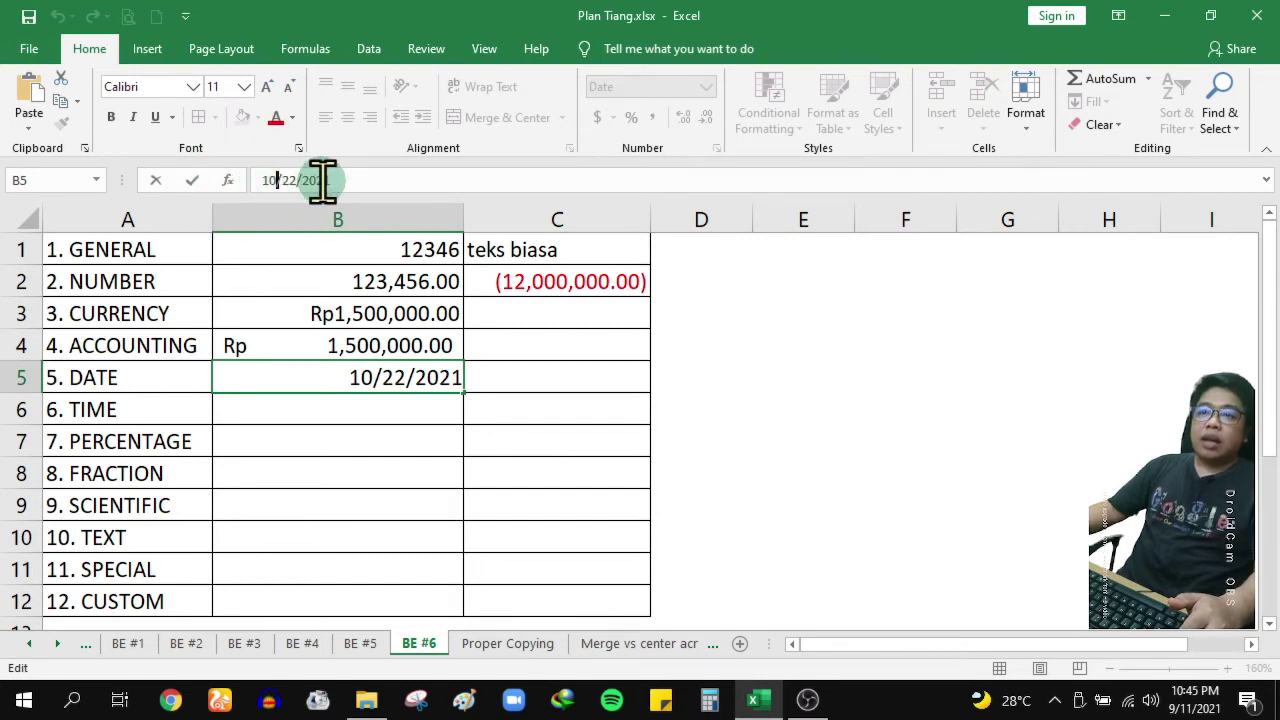
pyautogui.press('Return')
# Format the empty cell C5 with the 14-Mar-2012 Date type
pyautogui.click(528, 378)
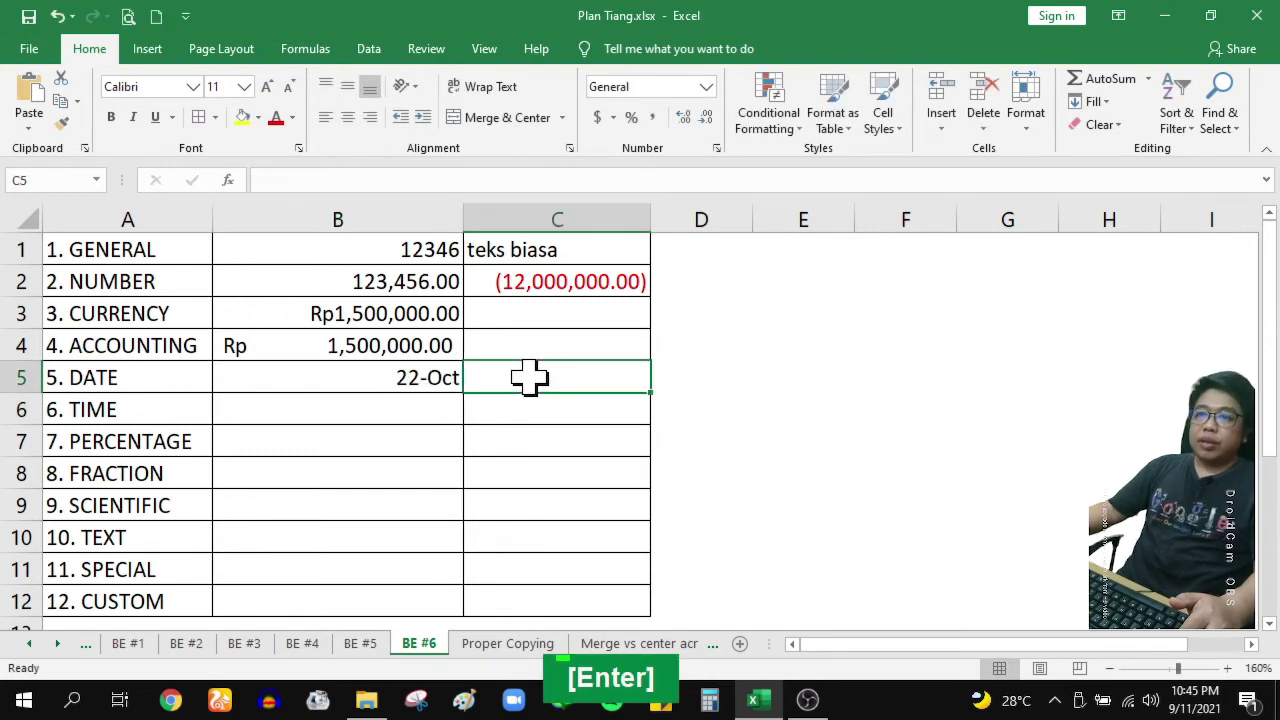
pyautogui.click(716, 147)
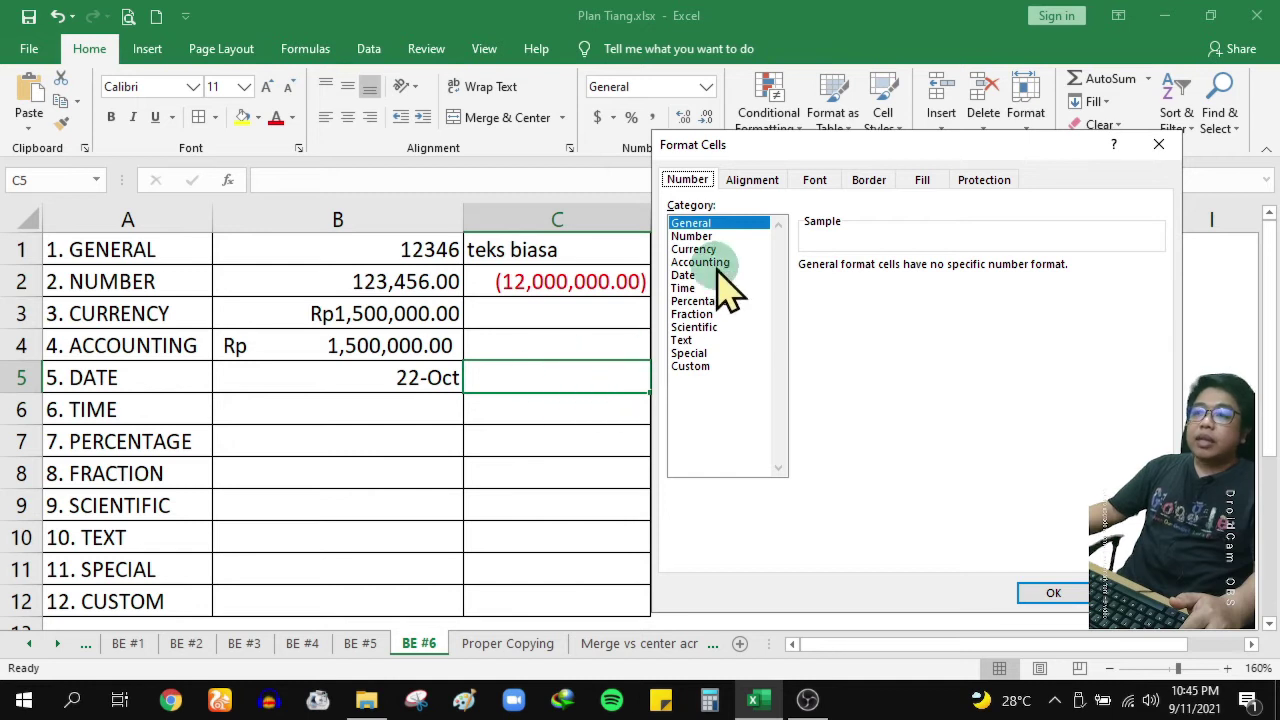
pyautogui.click(720, 276)
pyautogui.scroll(-1, 1034, 371)
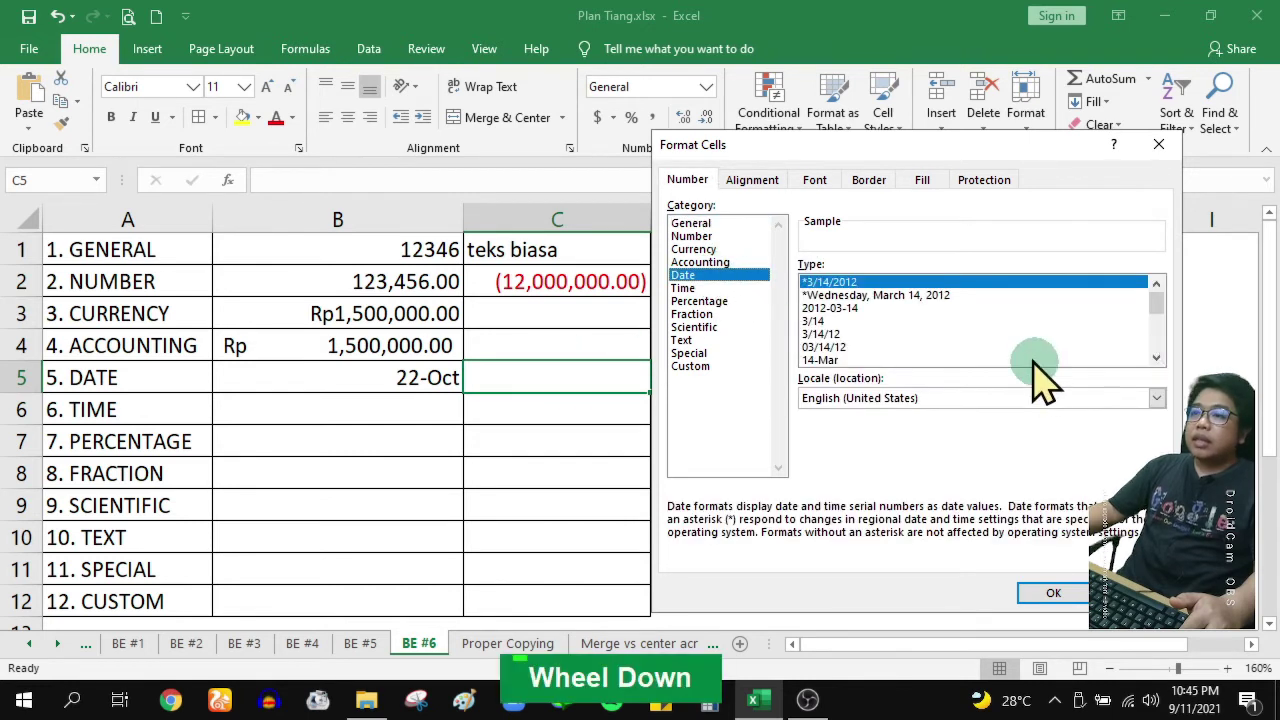
pyautogui.scroll(-3, 1158, 298)
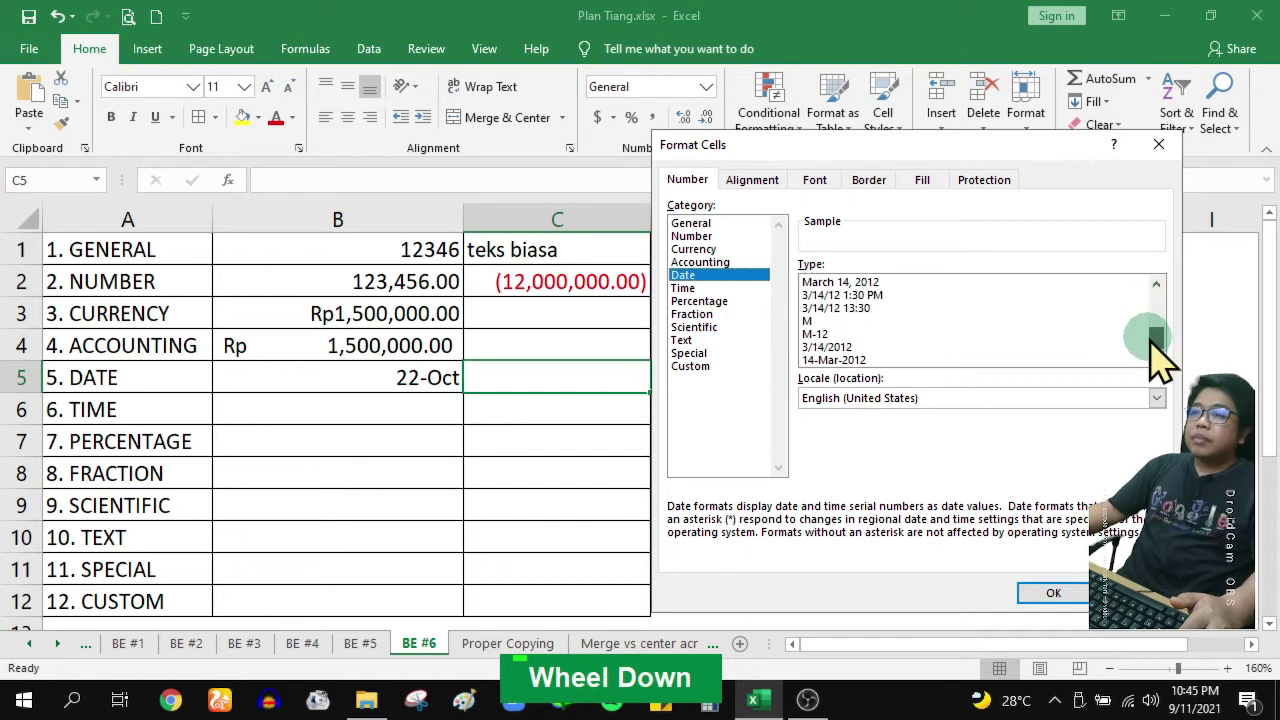
pyautogui.click(836, 360)
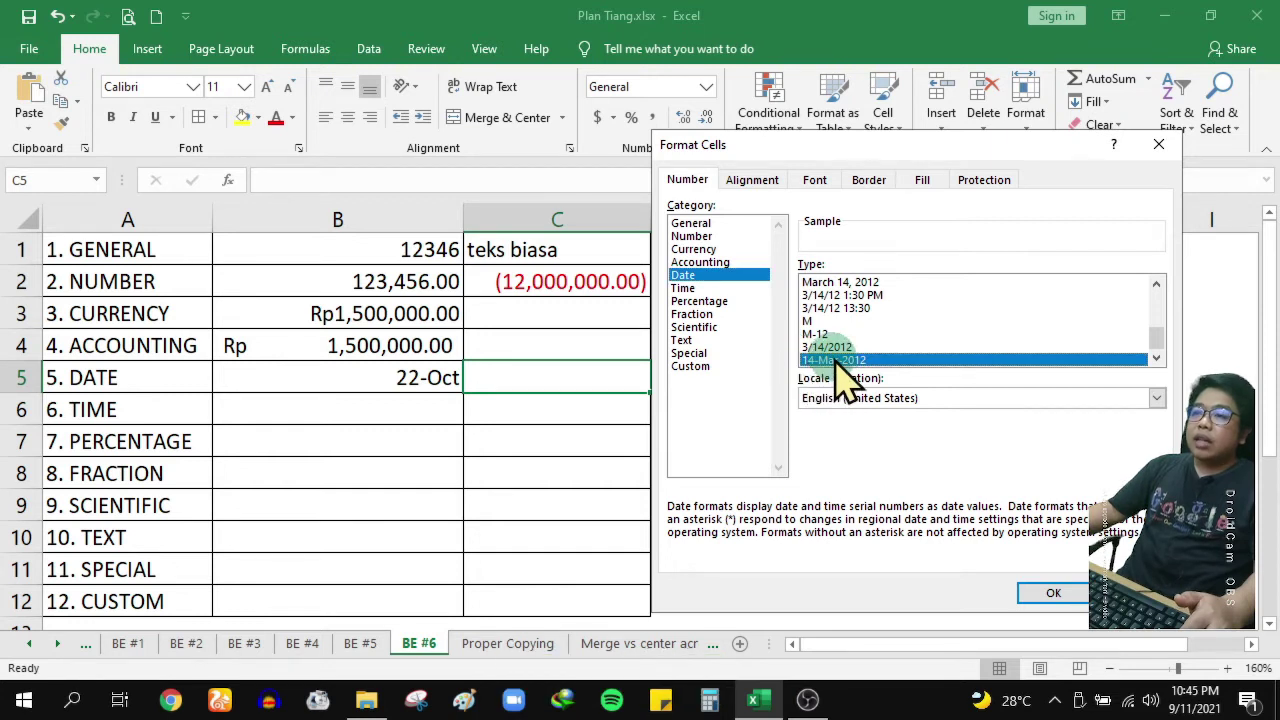
pyautogui.click(1052, 592)
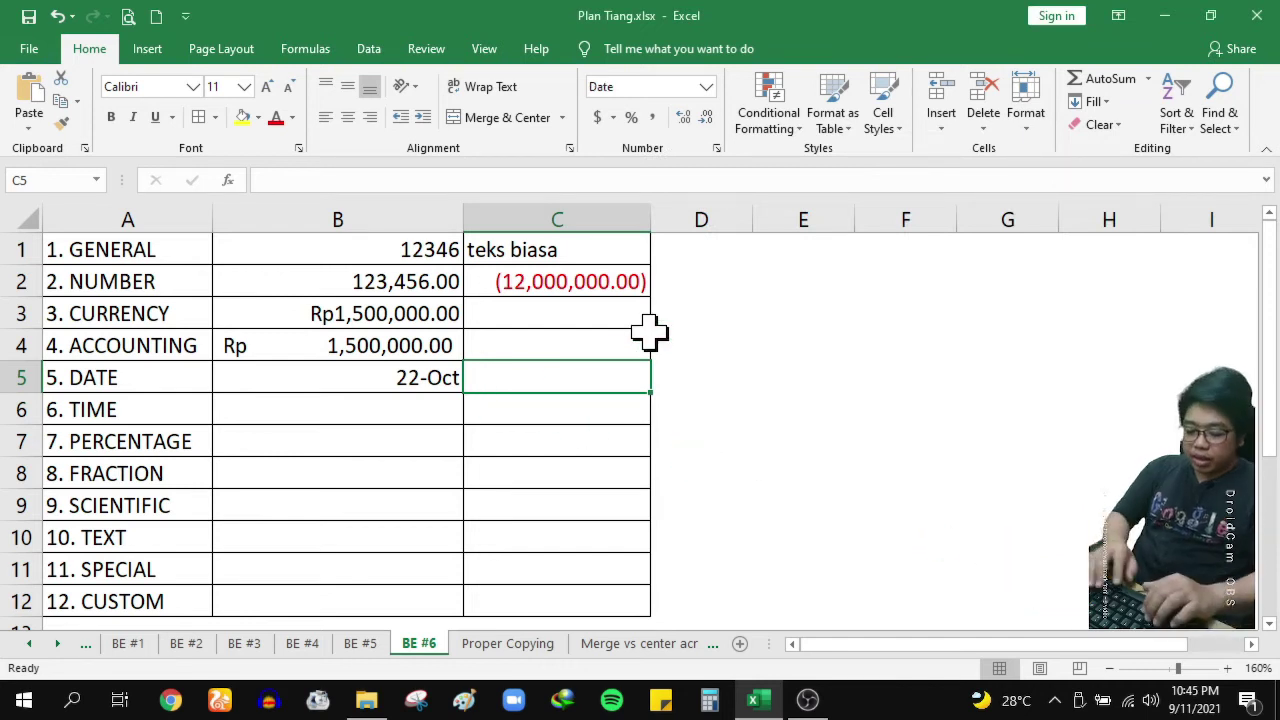
# Enter 17 aug 2021 in C5, correcting the misspelled month, so it shows 17-Aug-2021
pyautogui.write('17 ')
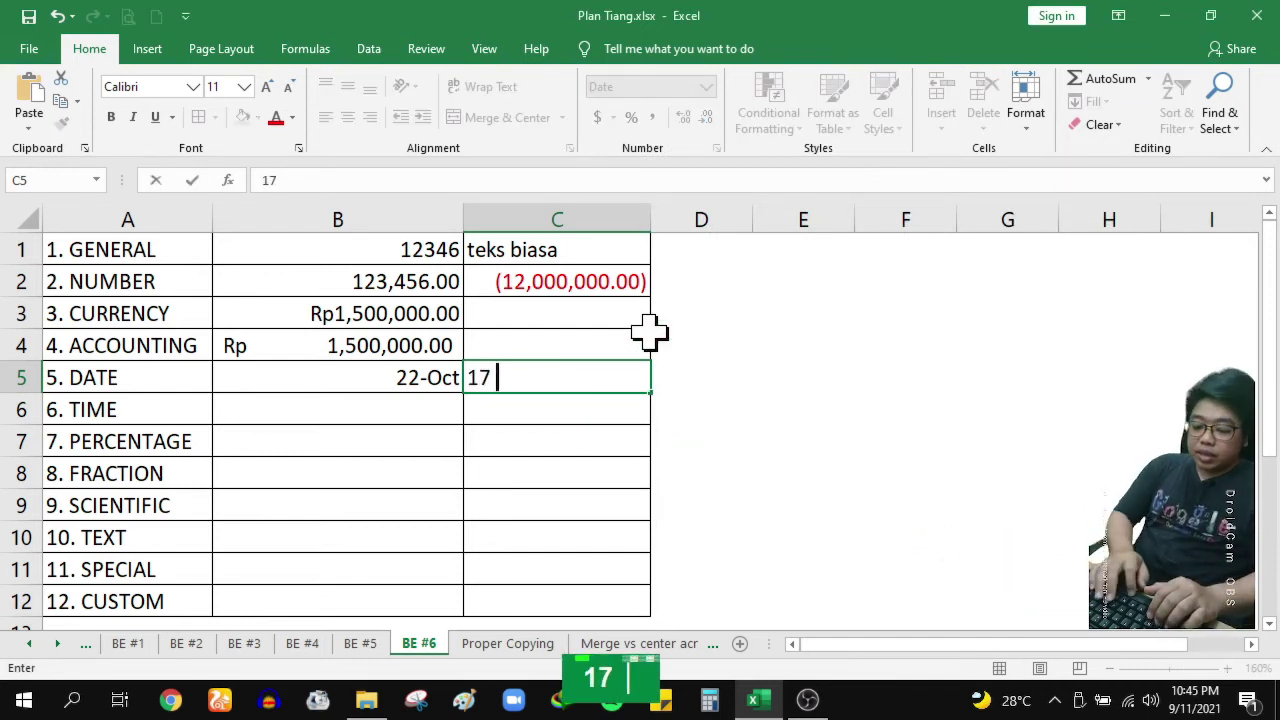
pyautogui.write('ags 2021')
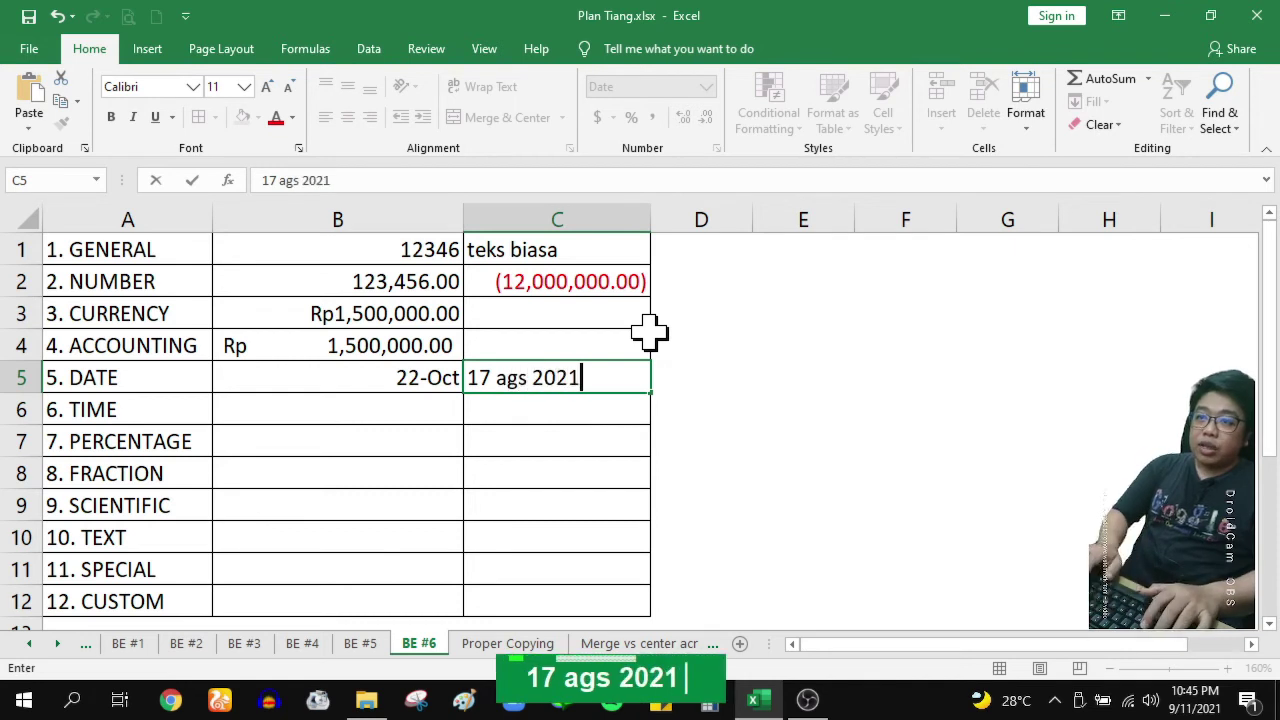
pyautogui.press('Return')
pyautogui.press('Up')
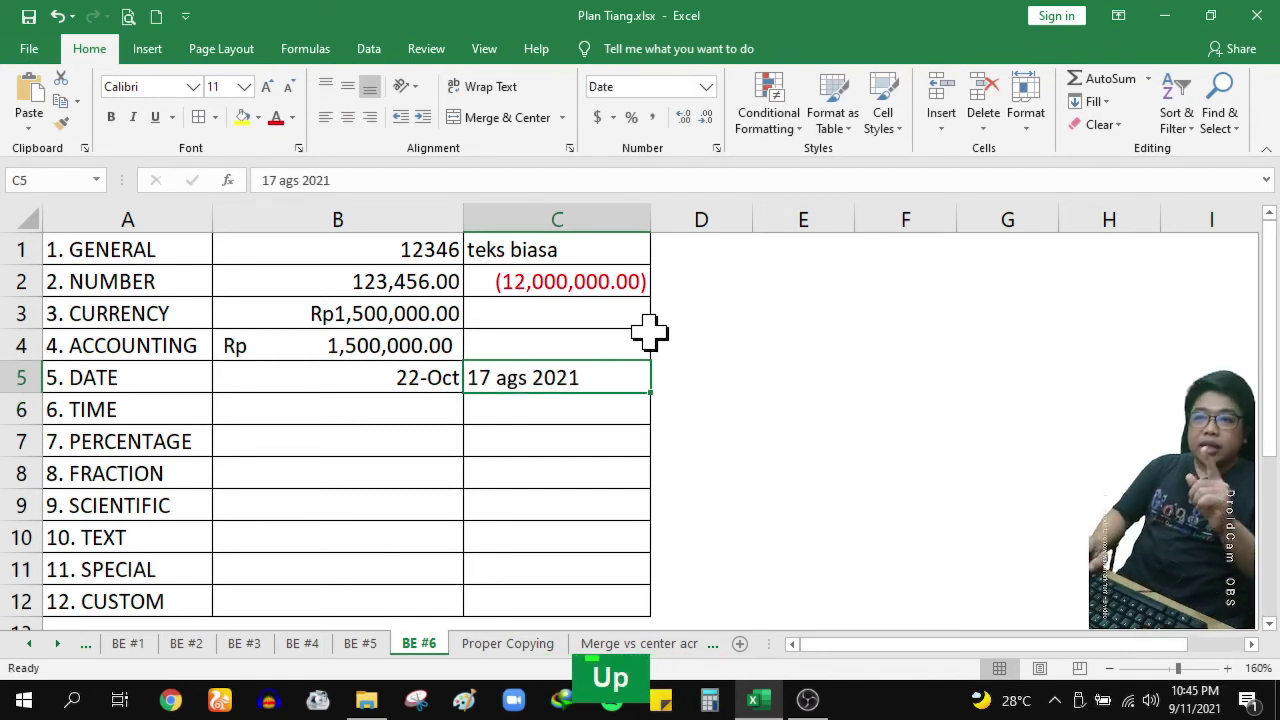
pyautogui.doubleClick(545, 378)
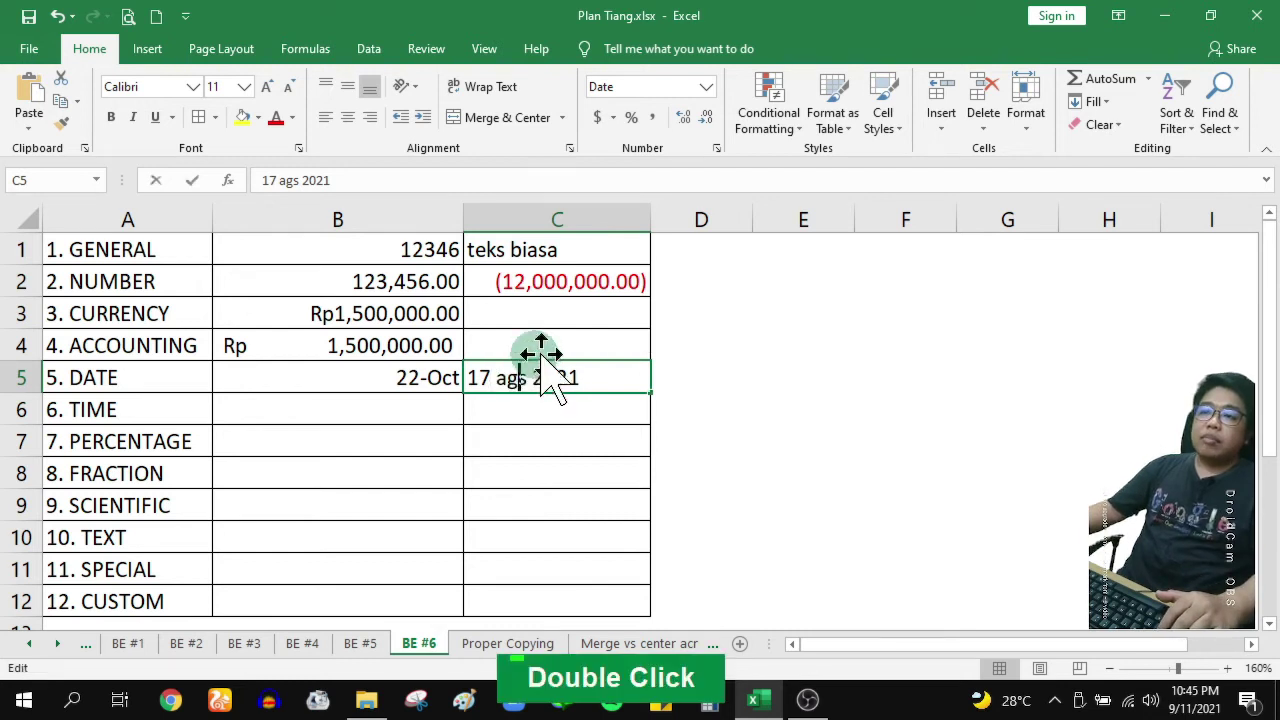
pyautogui.press('BackSpace')
pyautogui.press('Delete')
pyautogui.write('ug')
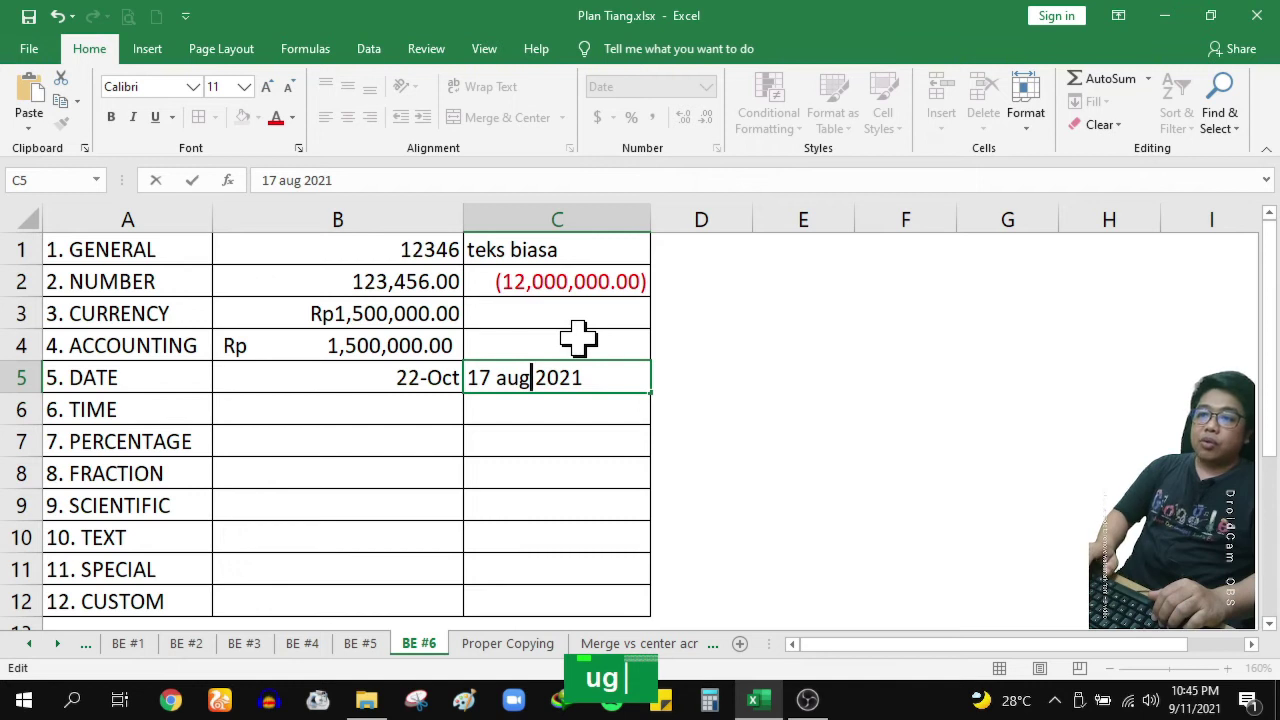
pyautogui.press('Return')
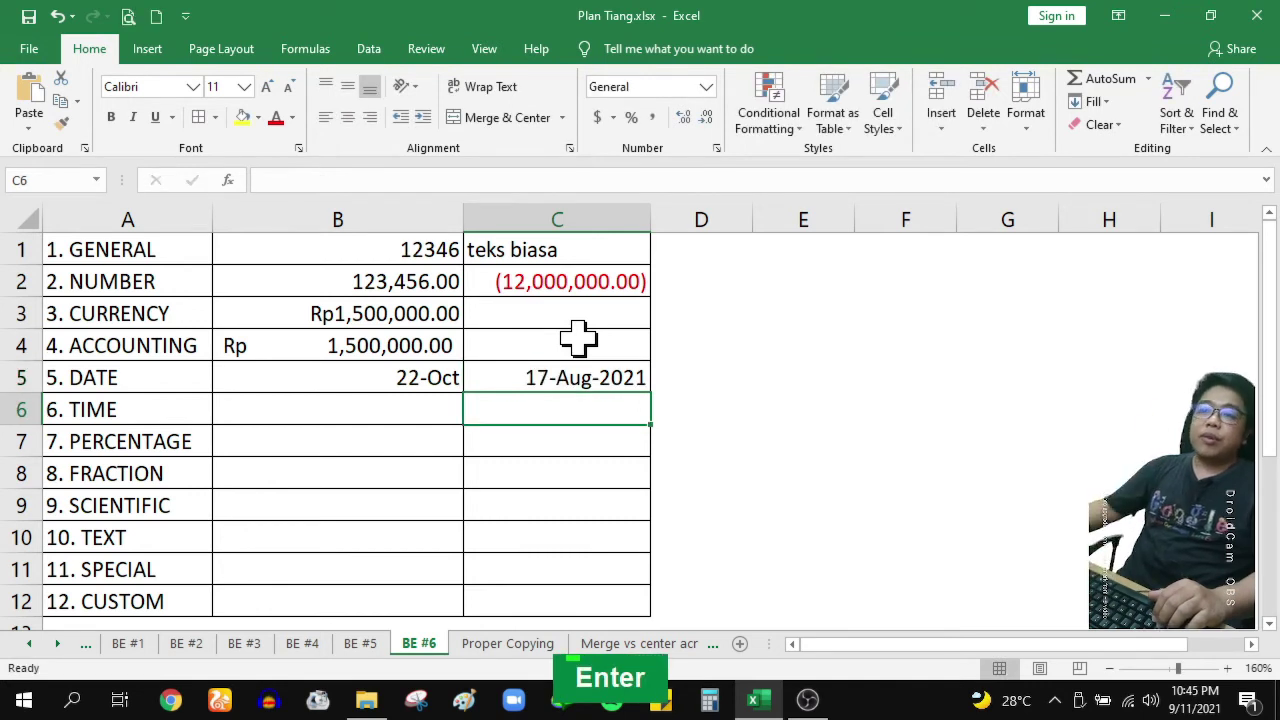
pyautogui.click(528, 375)
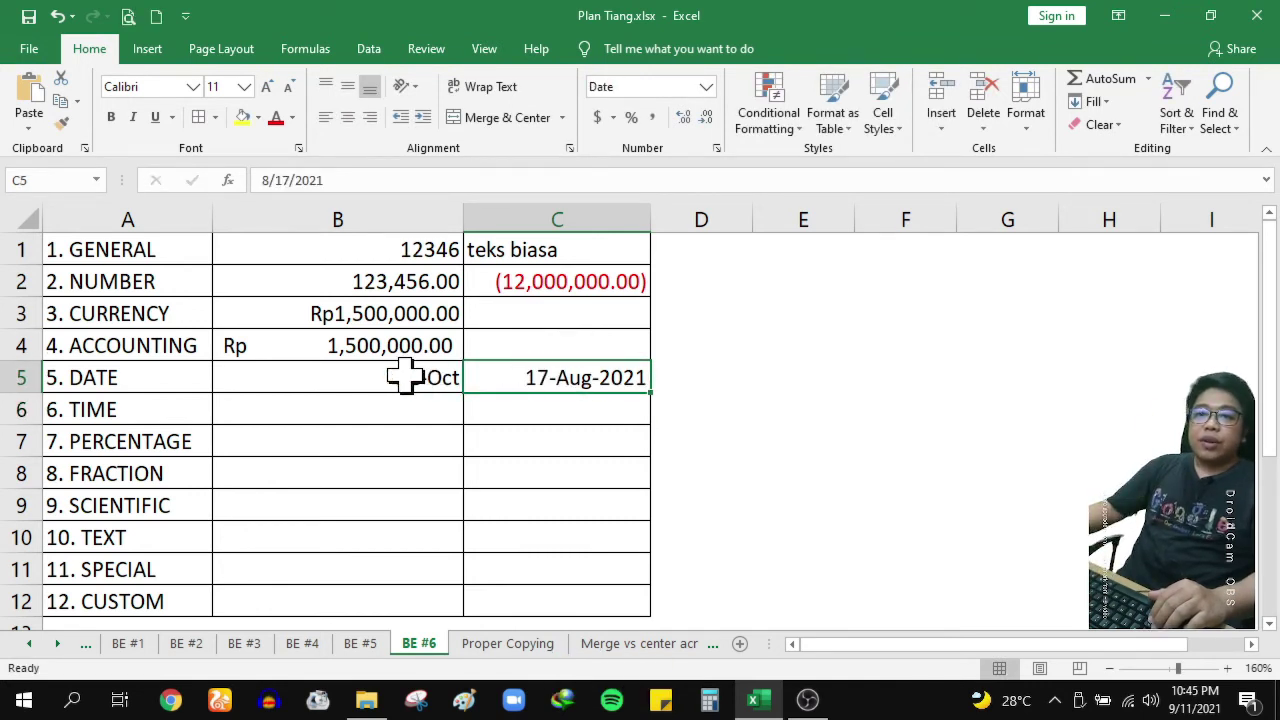
pyautogui.moveTo(430, 412); pyautogui.dragTo(538, 411)
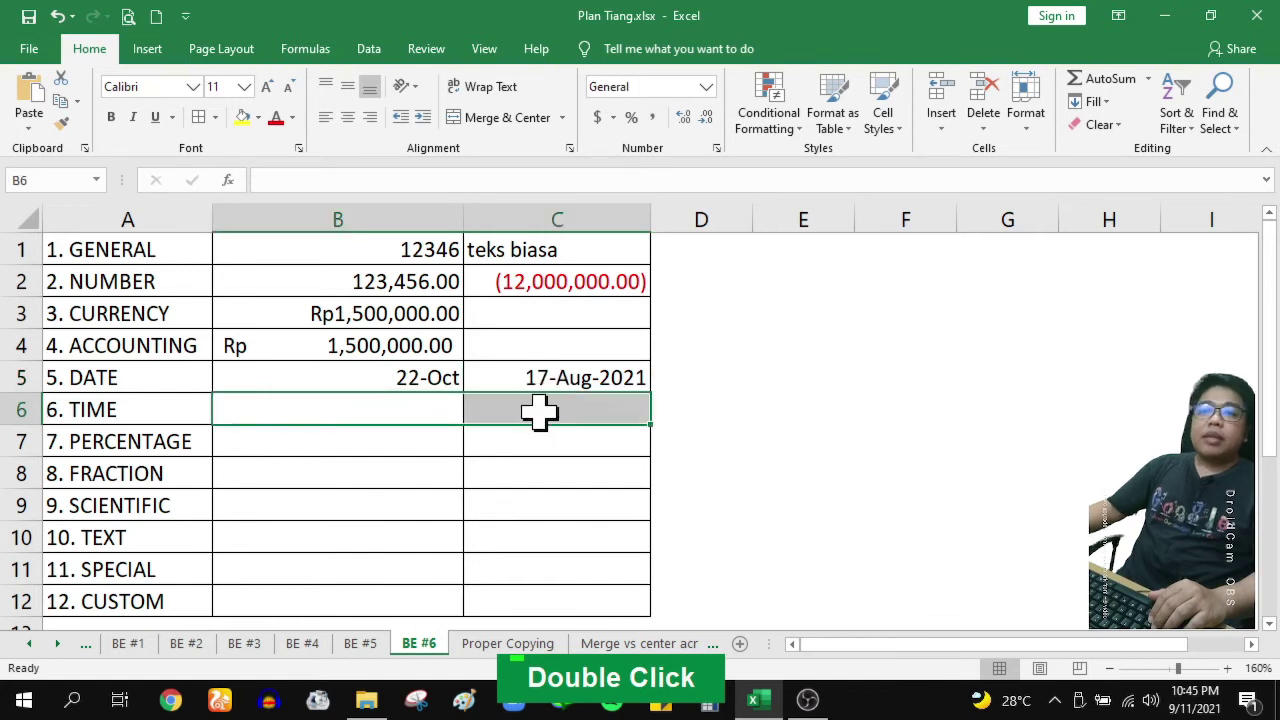
# Enter the time 22:45 in B6 after erasing a mistyped 11
pyautogui.click(405, 408)
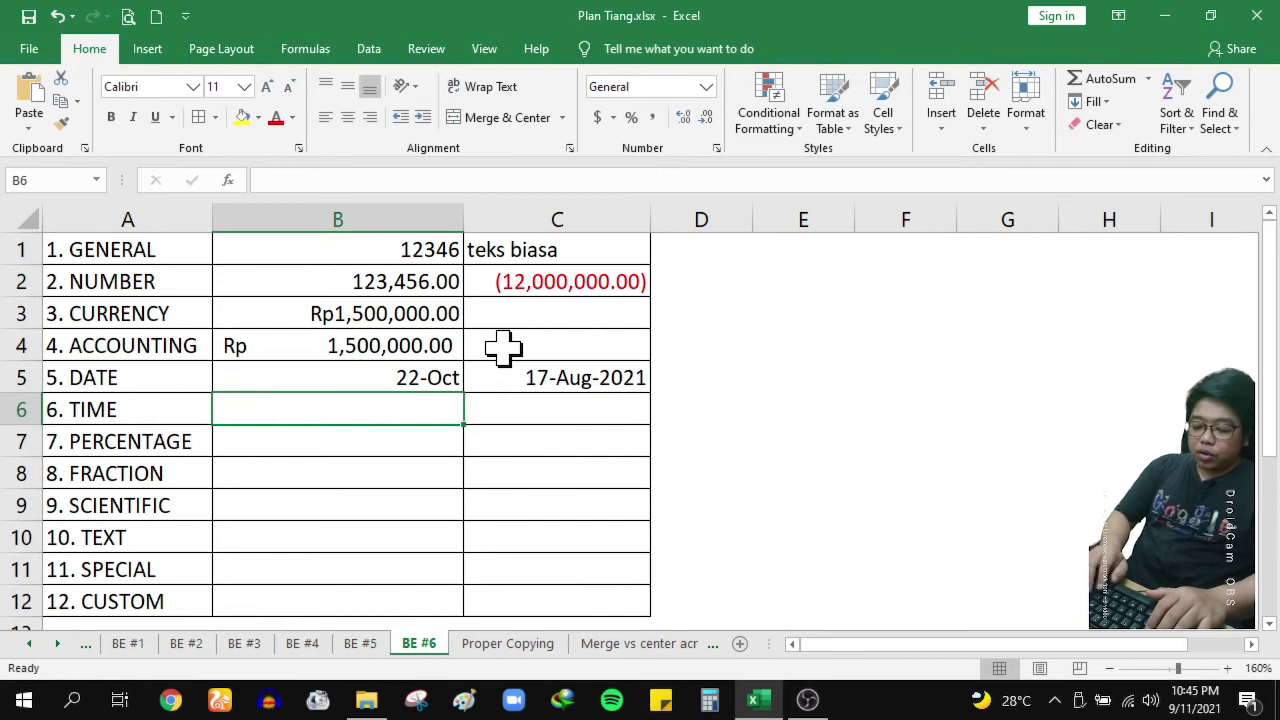
pyautogui.write('11')
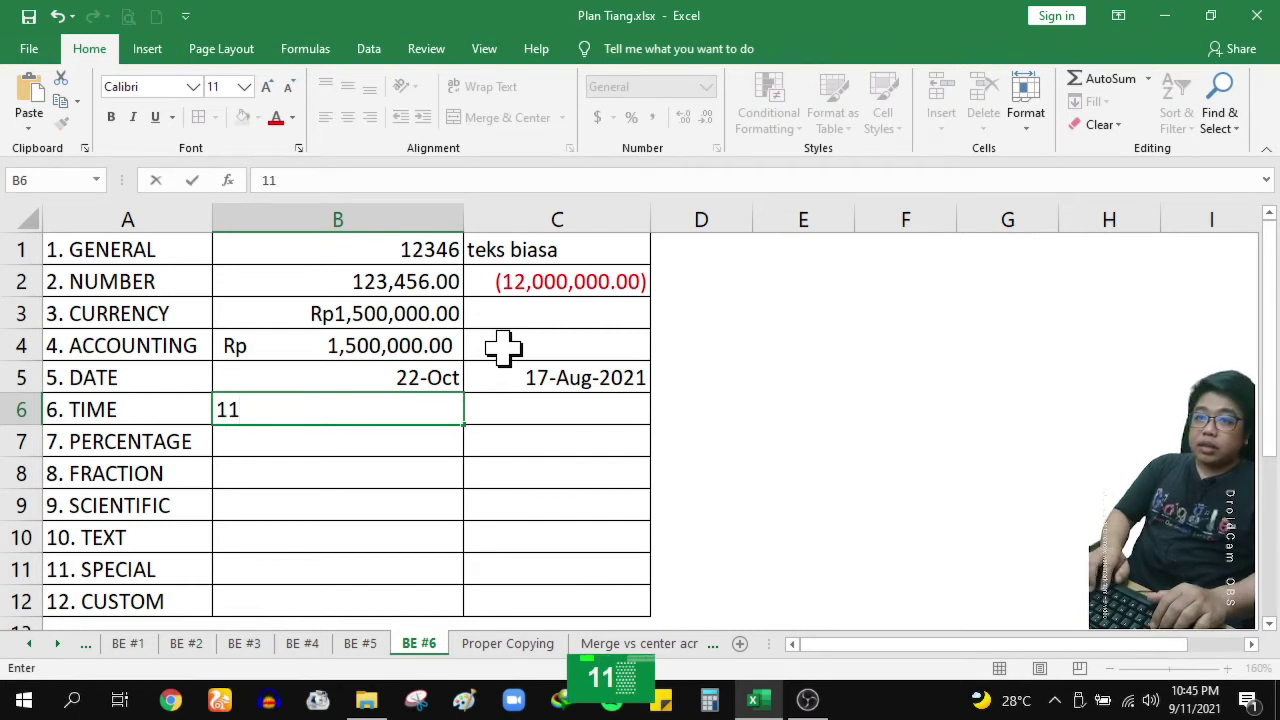
pyautogui.press('BackSpace')
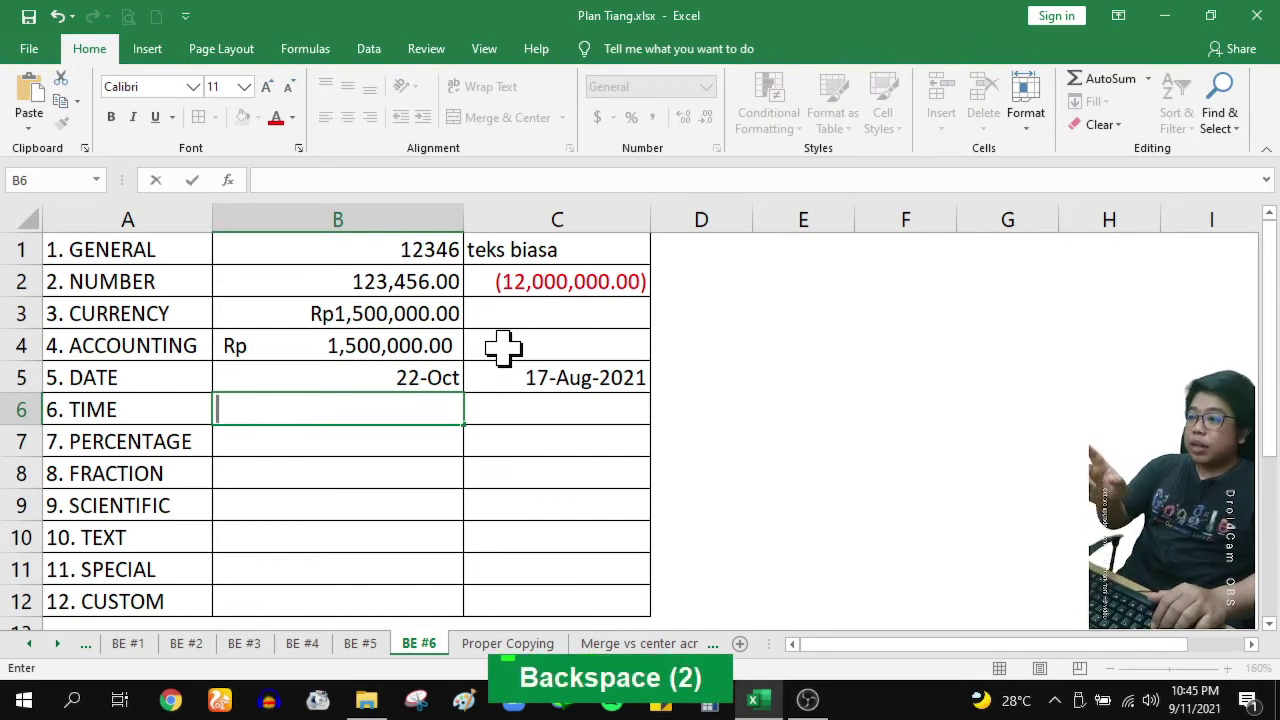
pyautogui.write('2')
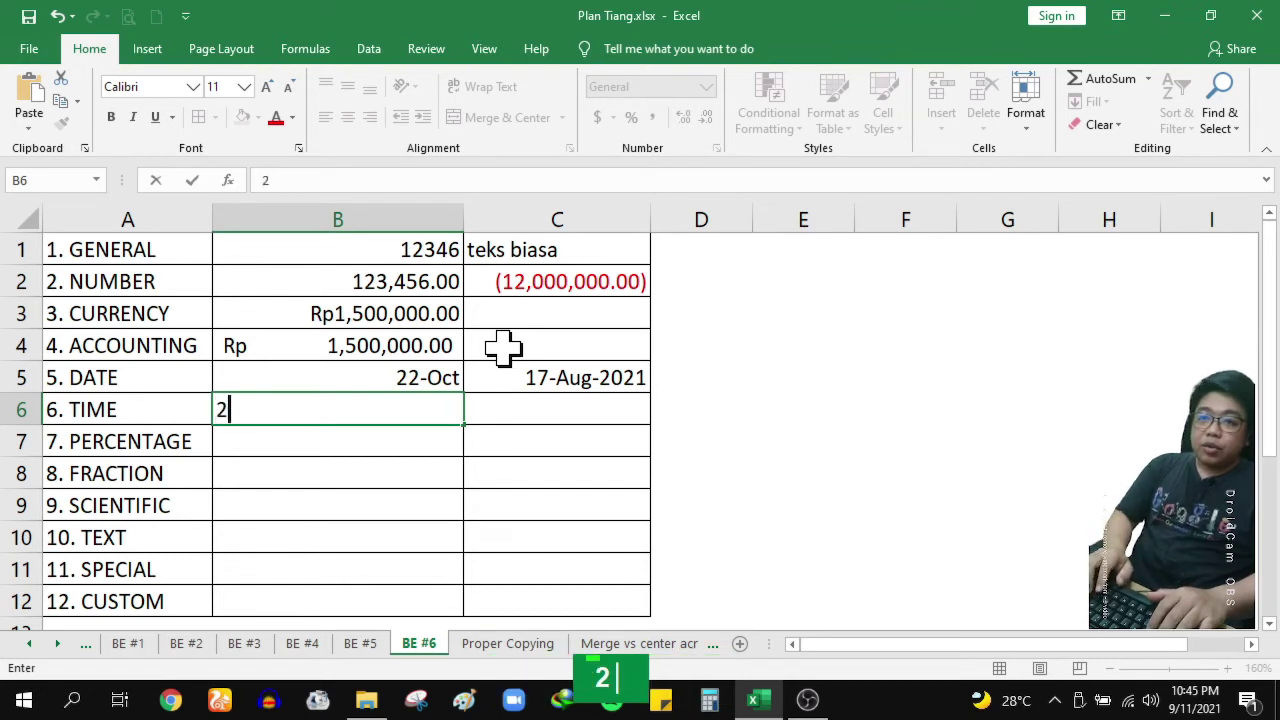
pyautogui.write('2:')
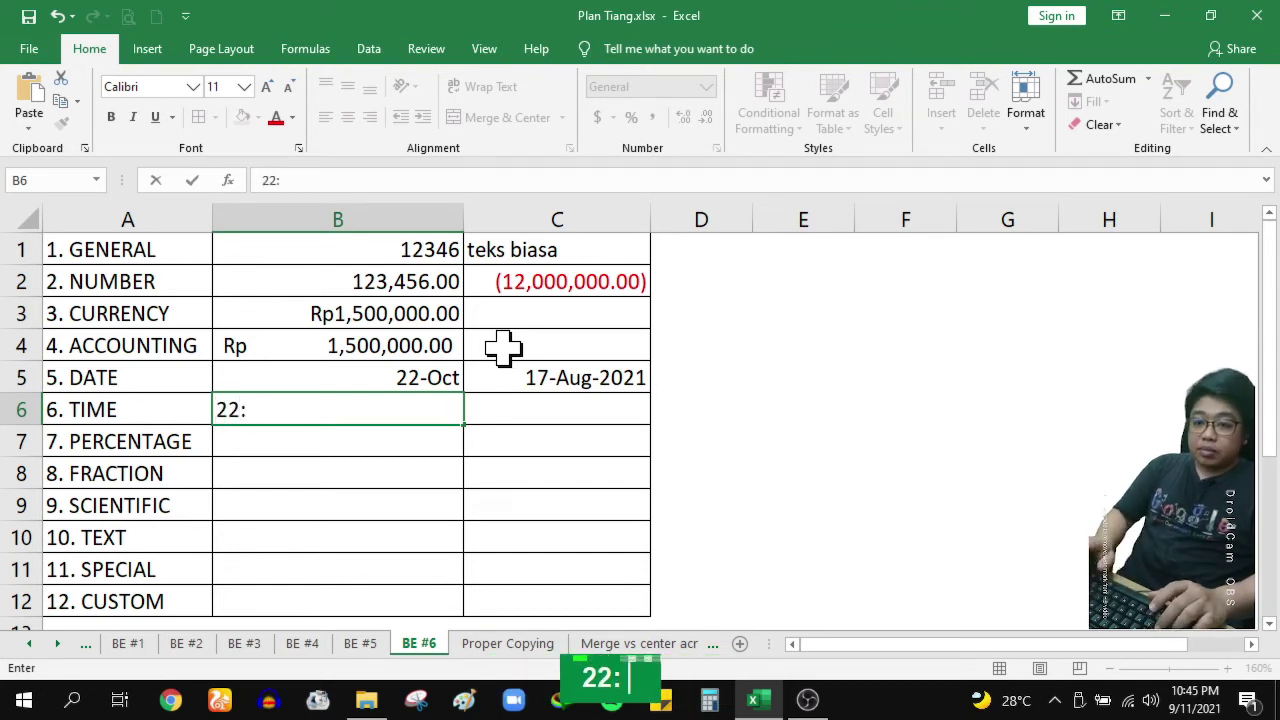
pyautogui.write('45')
pyautogui.press('Return')
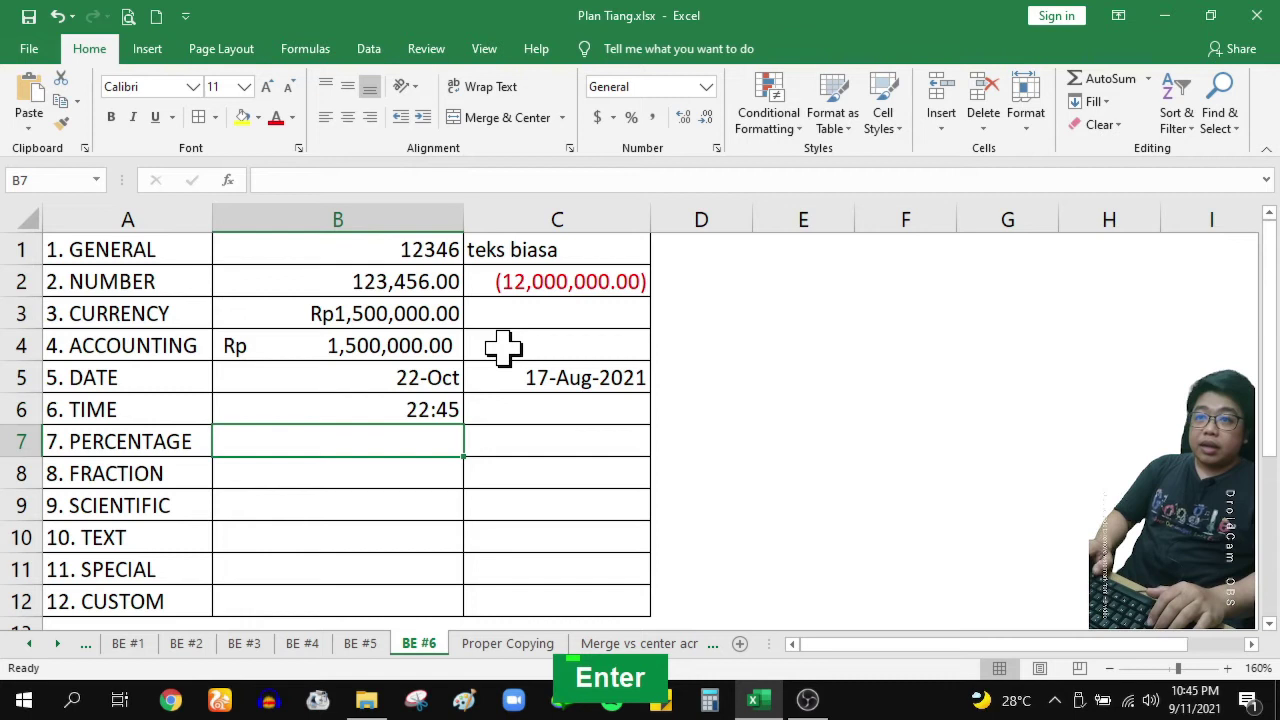
pyautogui.press('Up')
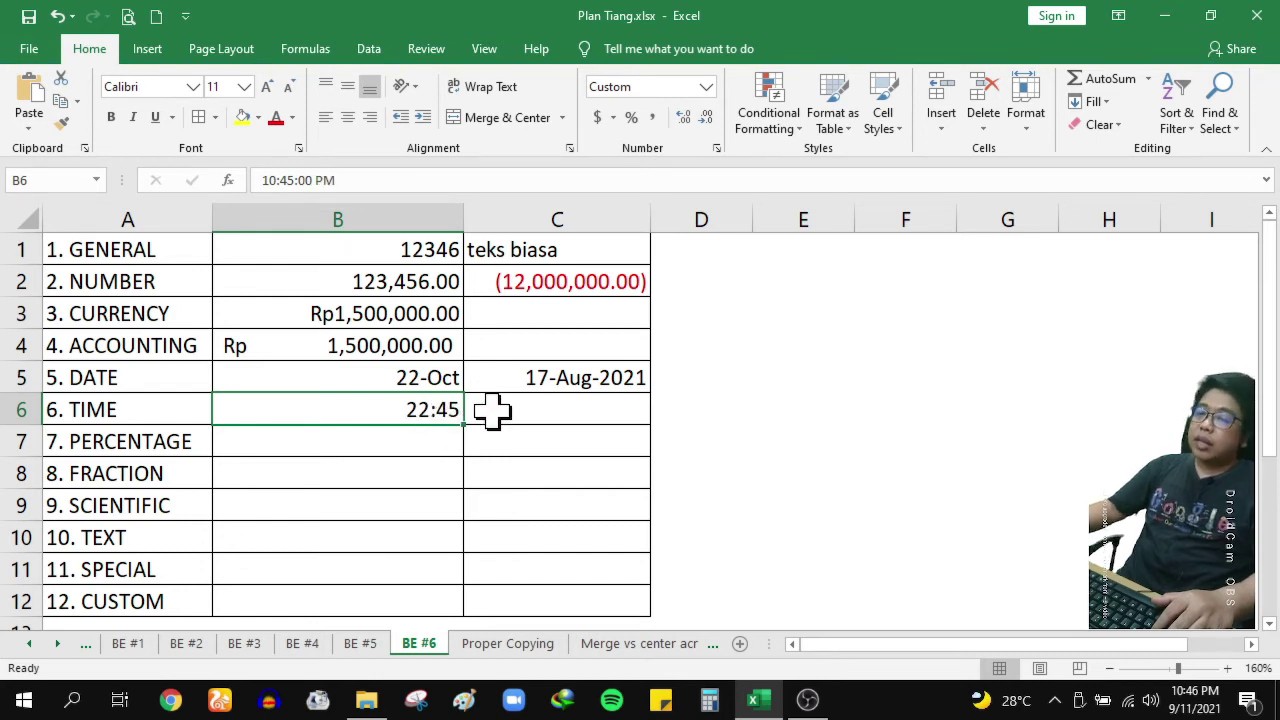
# Apply the 1:30:55 PM Time format to B6 so it reads 10:45:00 PM
pyautogui.click(716, 148)
pyautogui.click(680, 276)
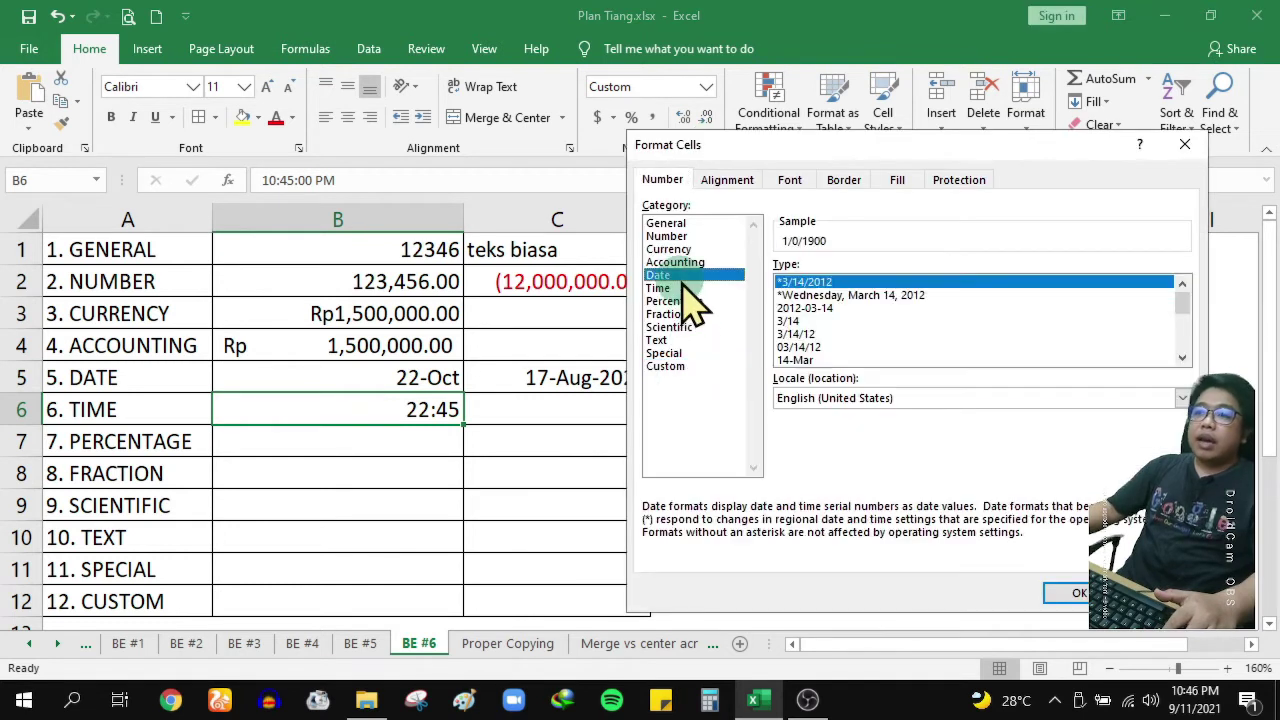
pyautogui.click(681, 288)
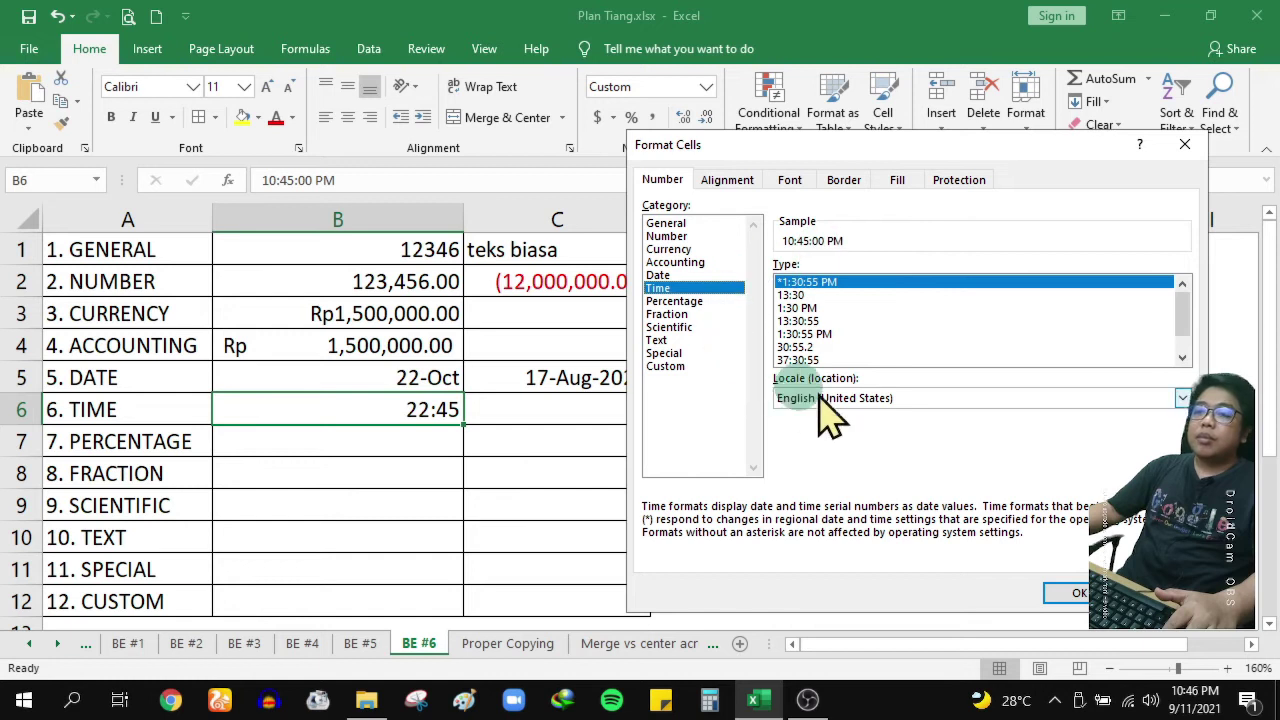
pyautogui.click(822, 308)
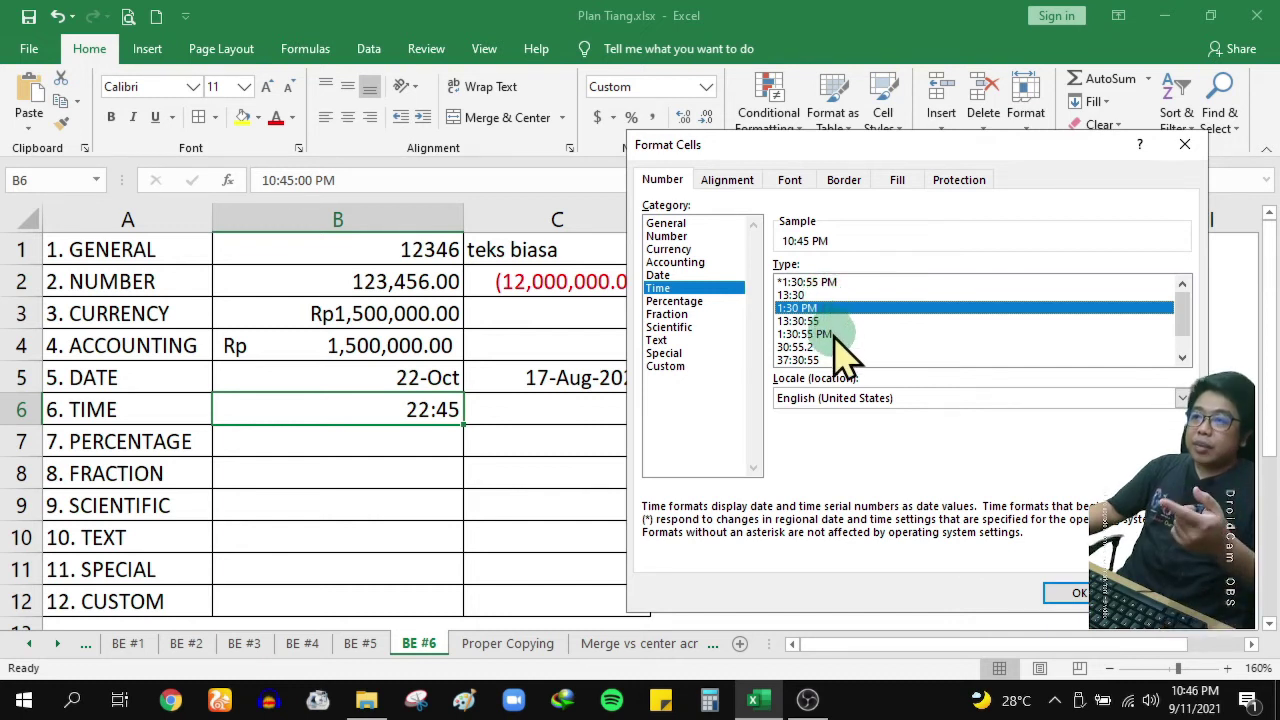
pyautogui.click(833, 336)
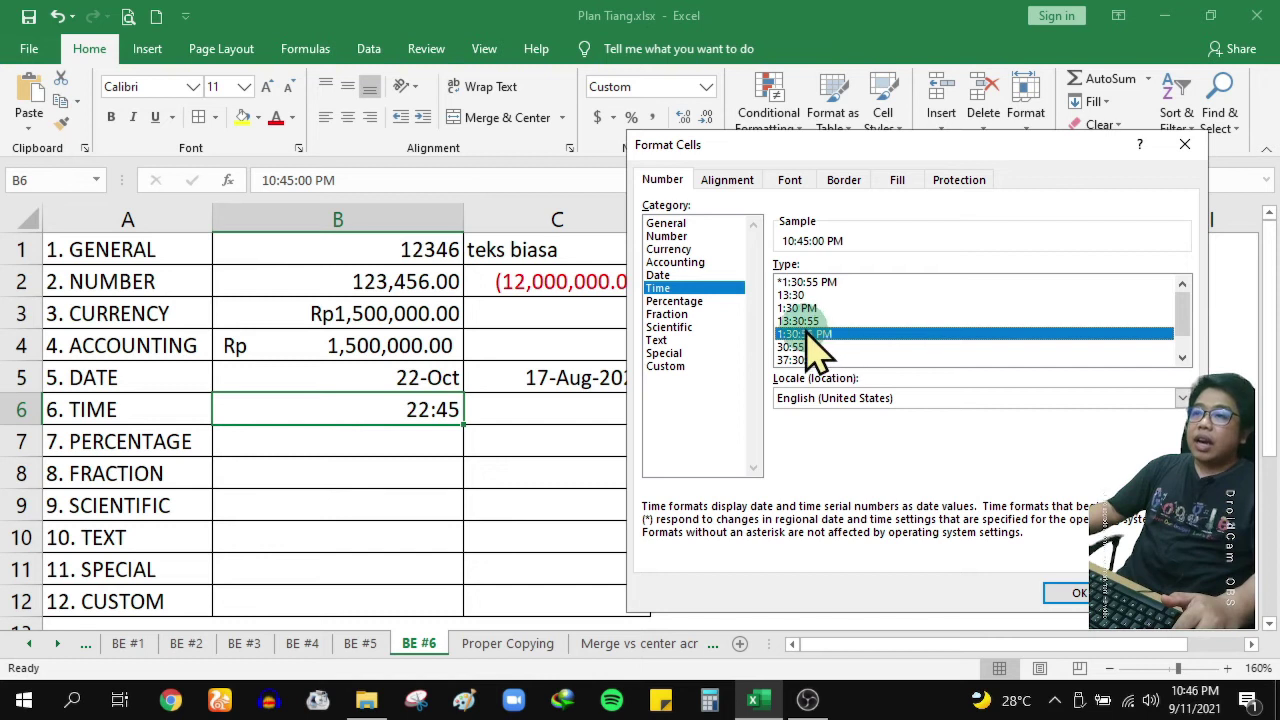
pyautogui.click(1075, 592)
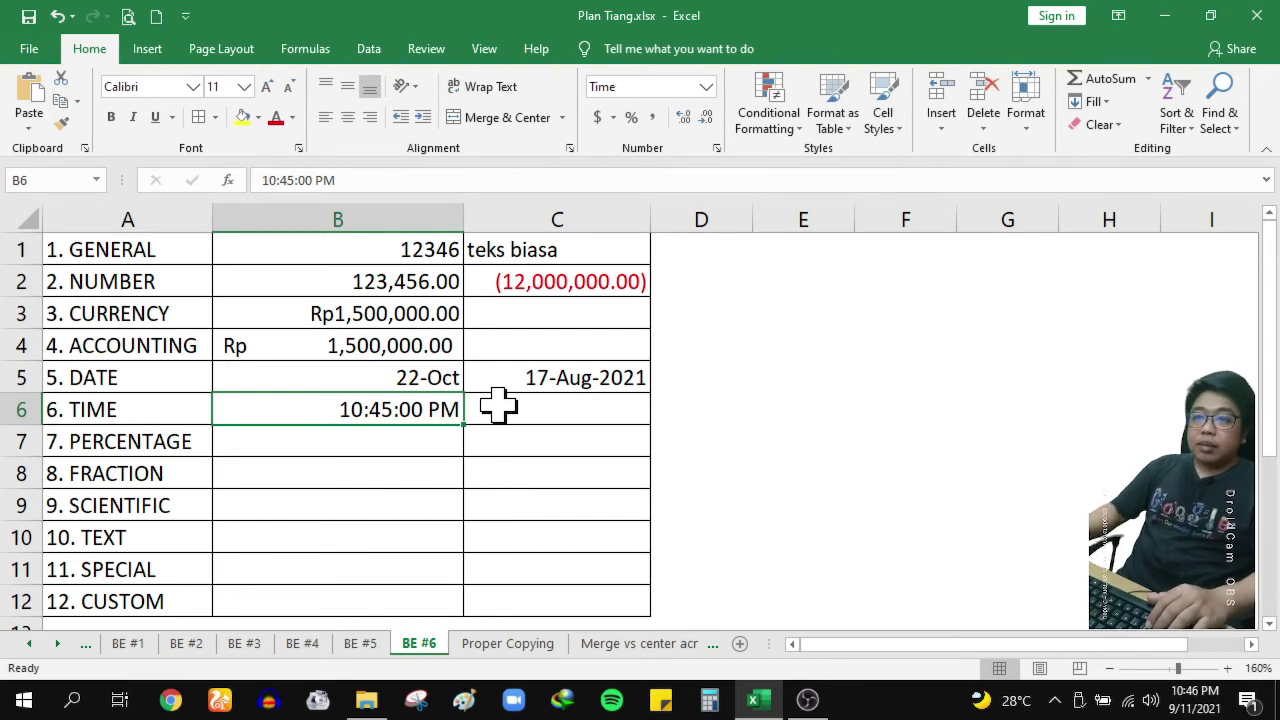
# Replace B6's time with 17:00 so it displays 5:00:00 PM, then select C6
pyautogui.write('0')
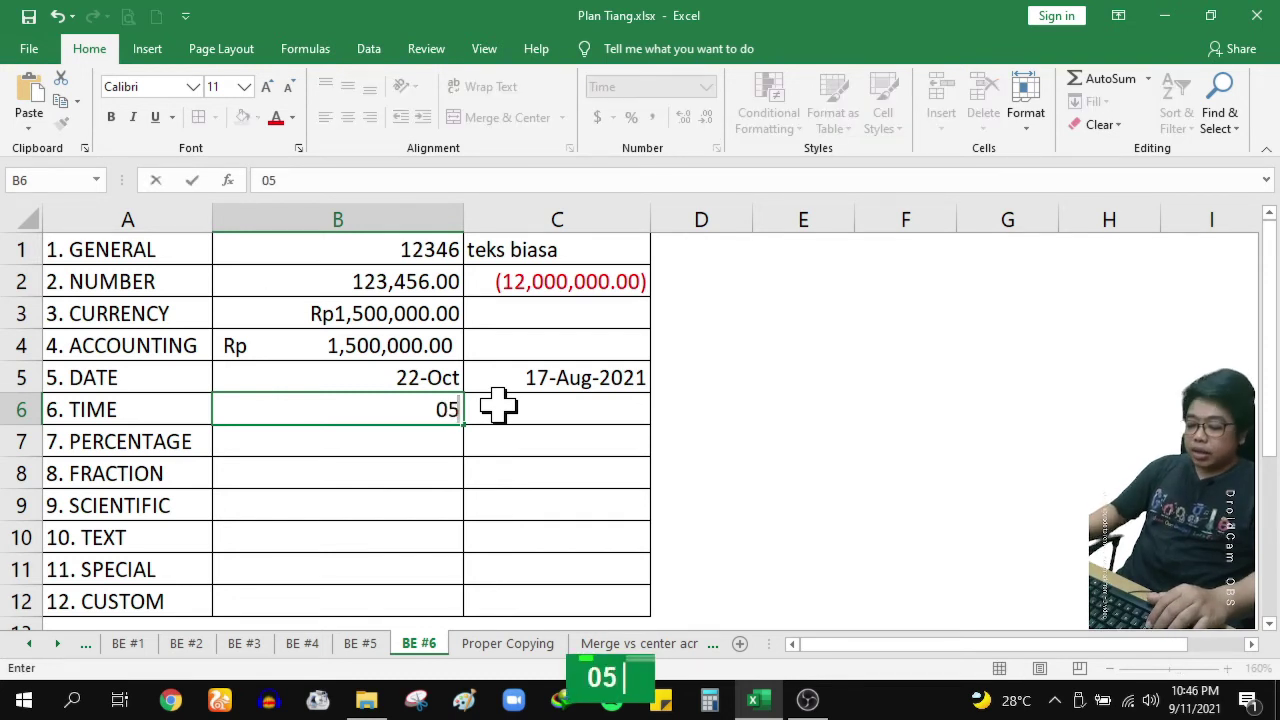
pyautogui.write('5:00')
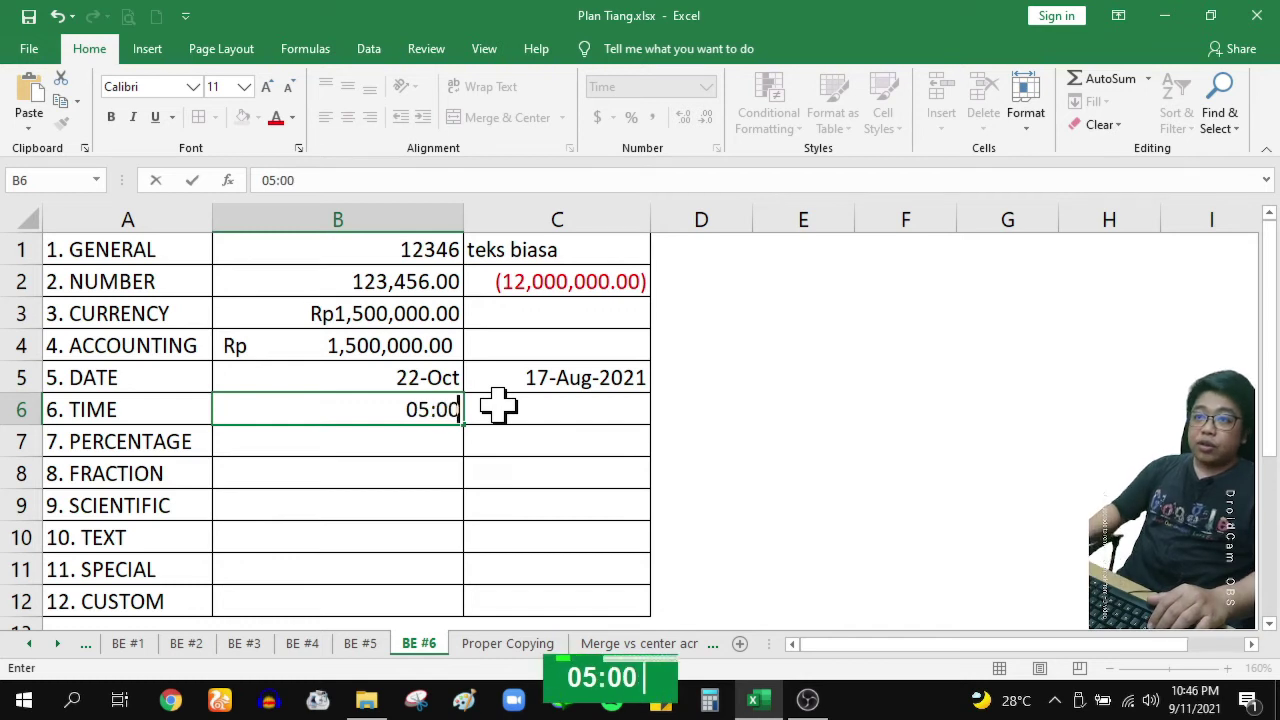
pyautogui.press('Return')
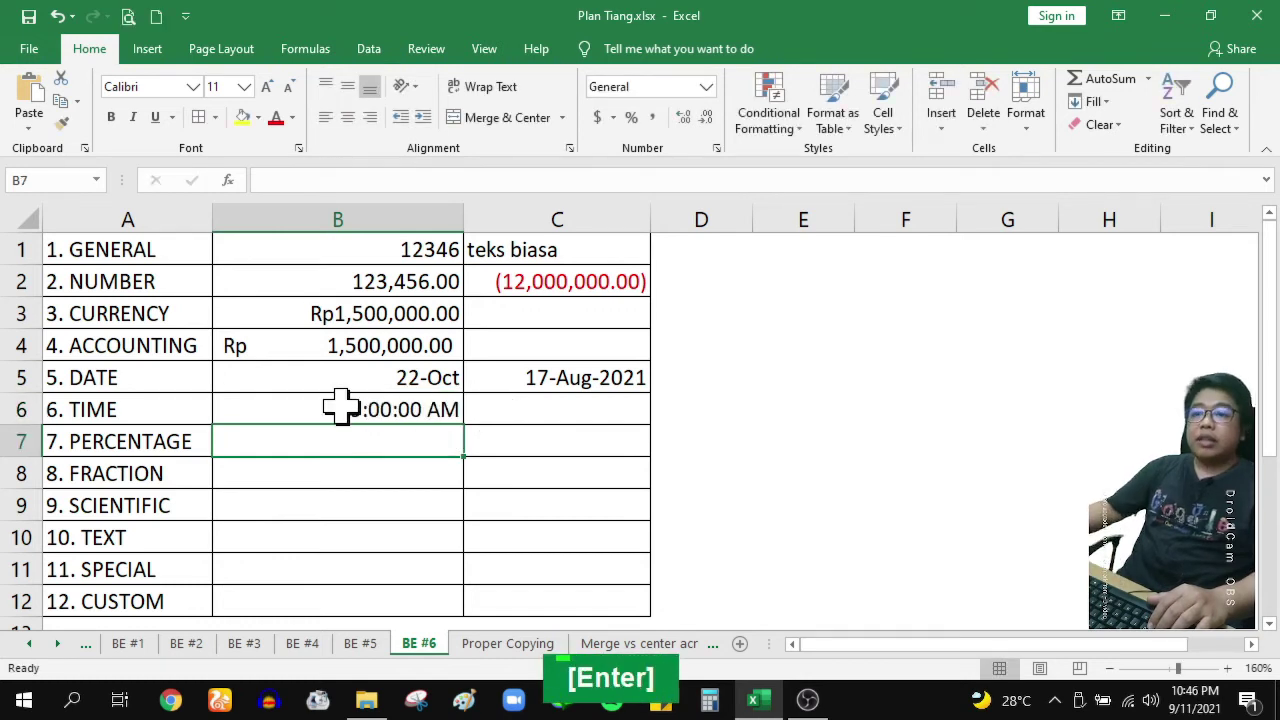
pyautogui.click(441, 408)
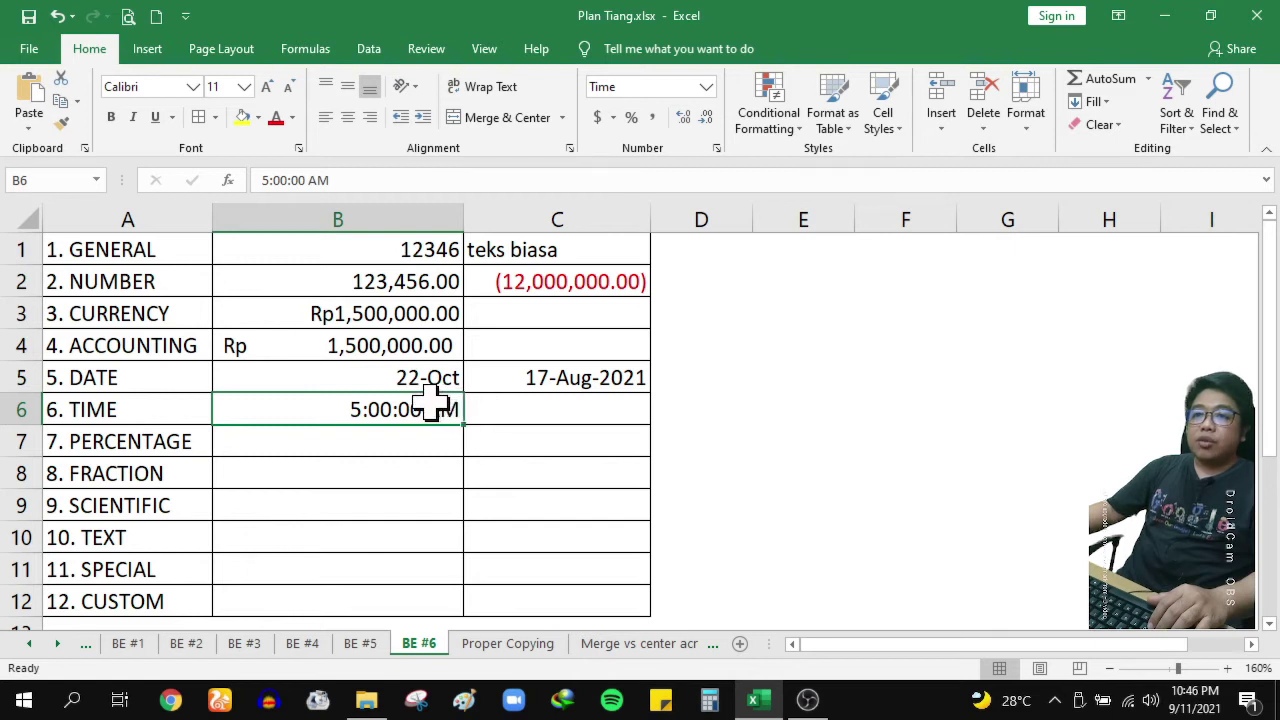
pyautogui.write('17:00')
pyautogui.press('Return')
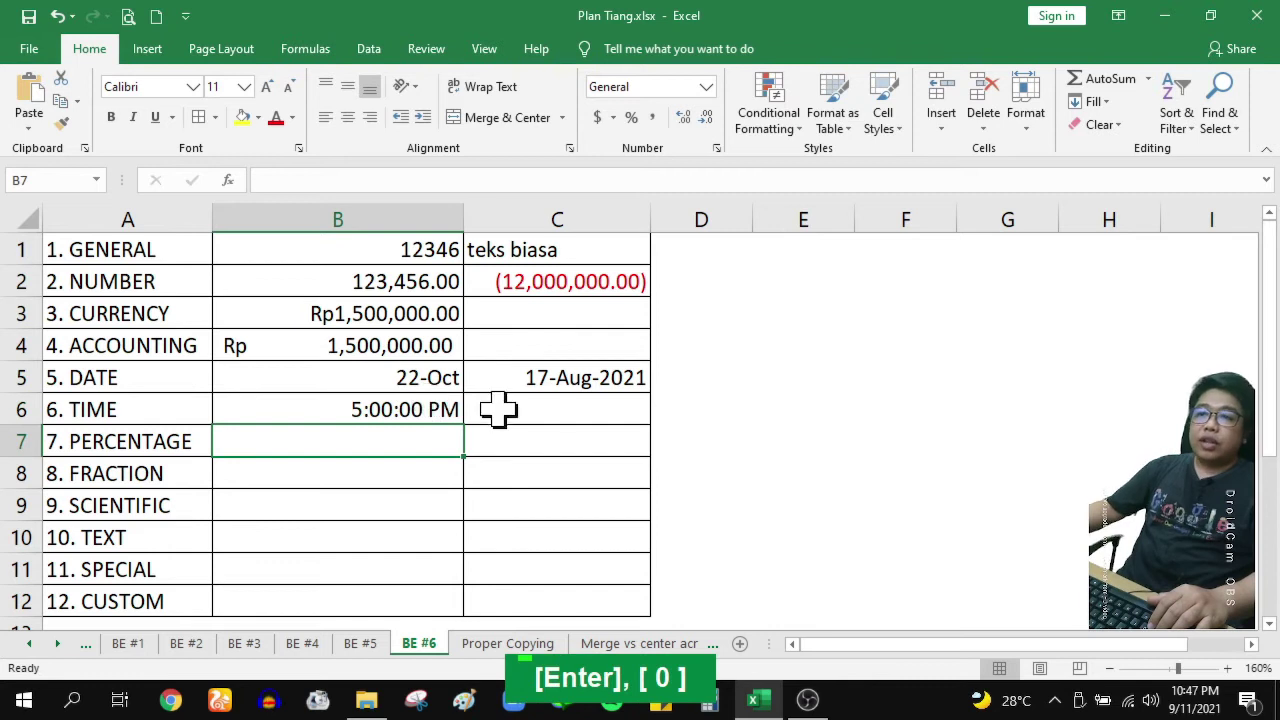
pyautogui.click(451, 406)
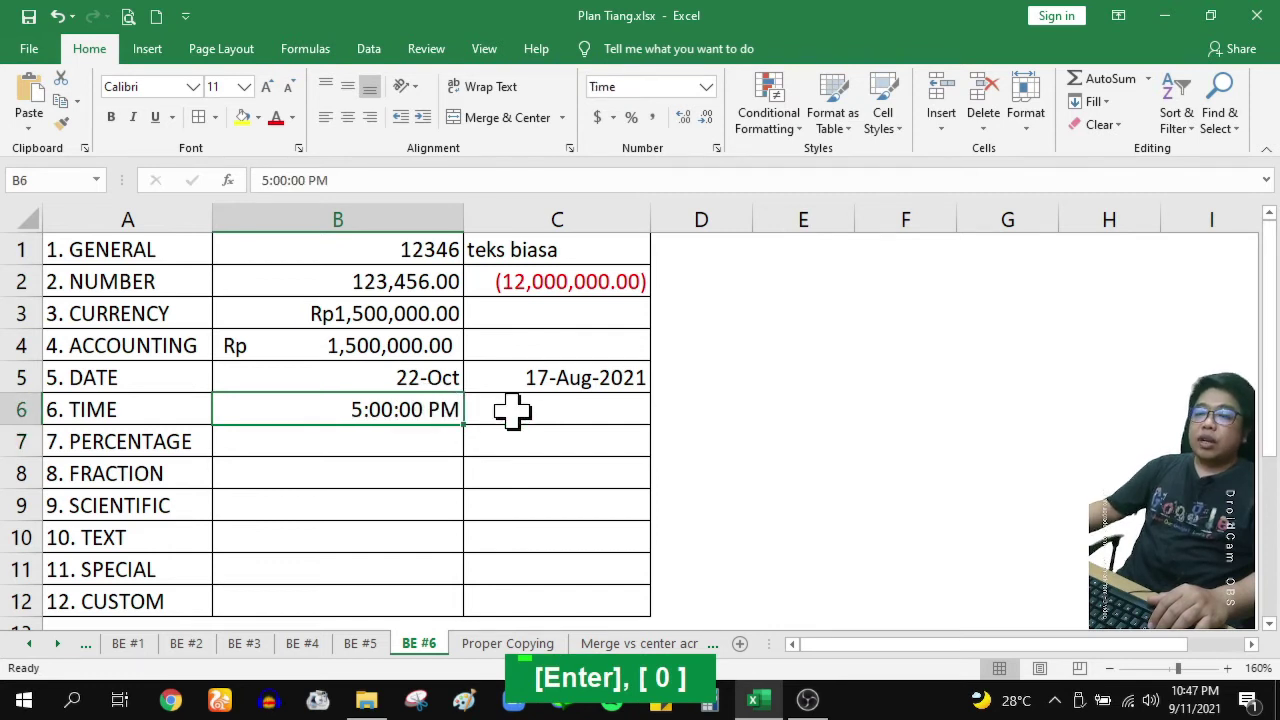
pyautogui.click(512, 410)
# Open Format Cells, browse the categories, and close it without changes
pyautogui.click(716, 149)
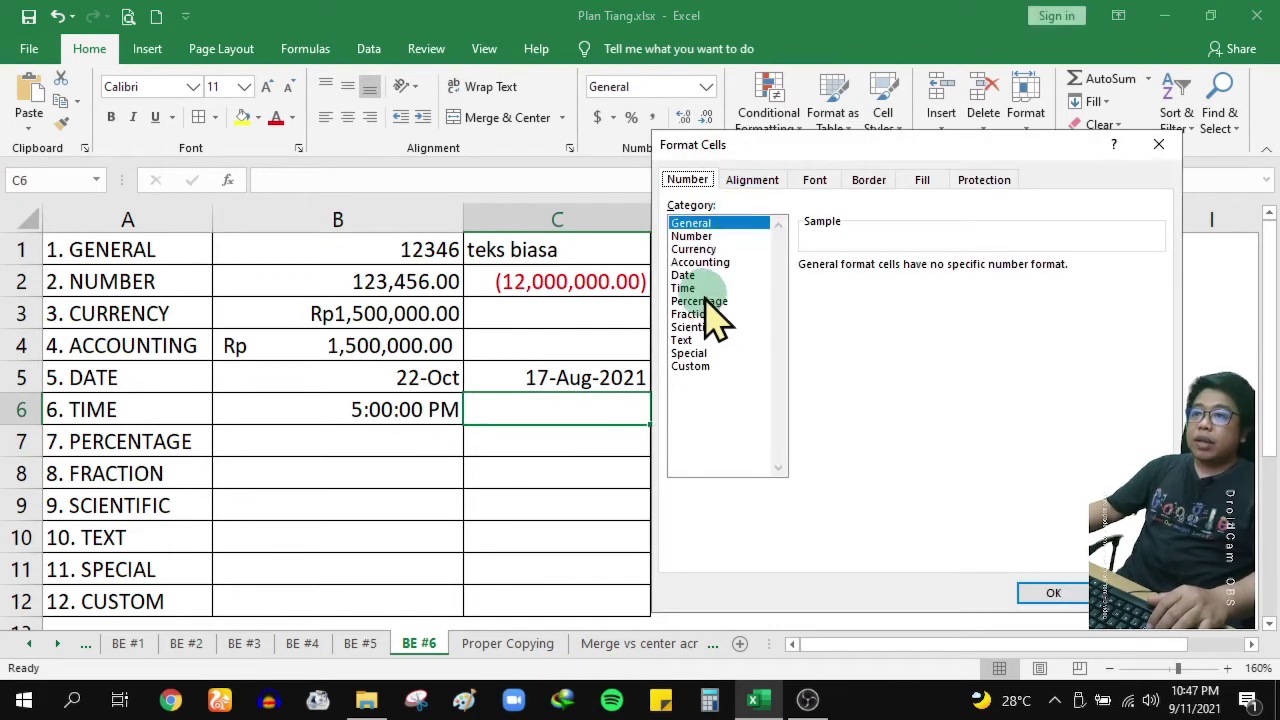
pyautogui.click(702, 288)
pyautogui.scroll(-1, 1165, 305)
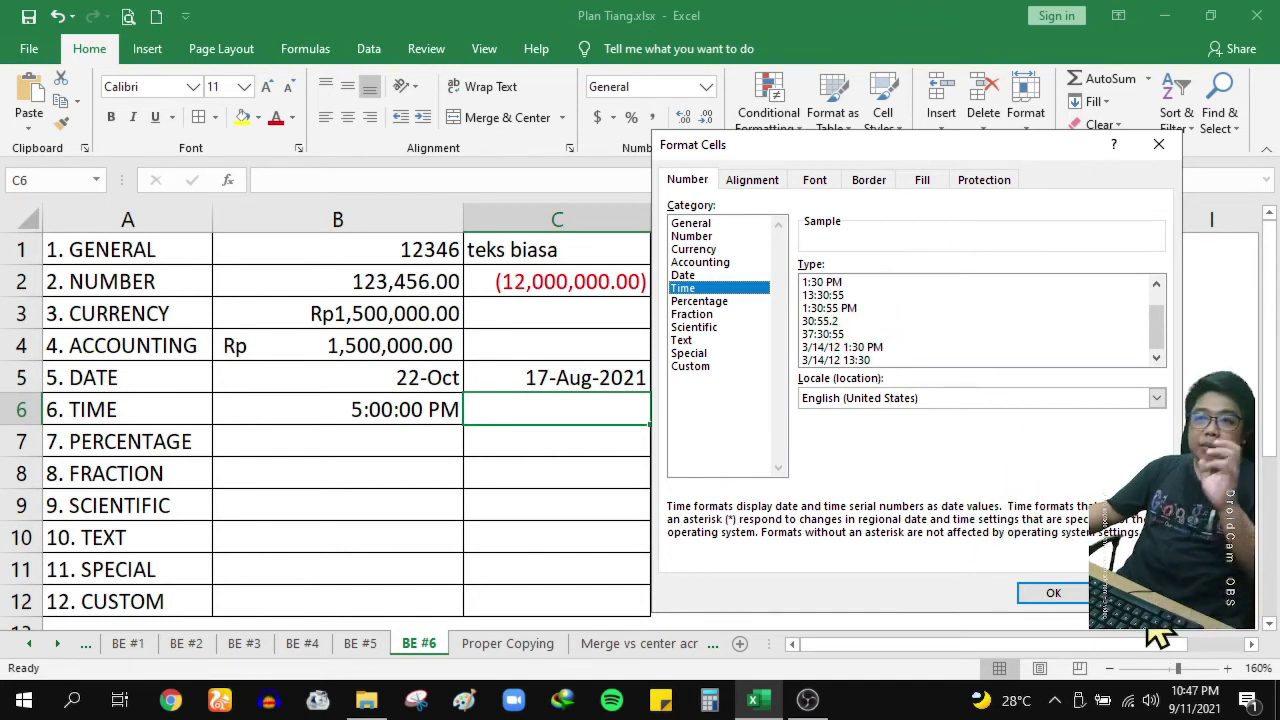
pyautogui.click(1038, 588)
# Select the empty PERCENTAGE cell B7 and open Format Cells for it
pyautogui.moveTo(389, 441); pyautogui.dragTo(486, 443)
pyautogui.click(402, 444)
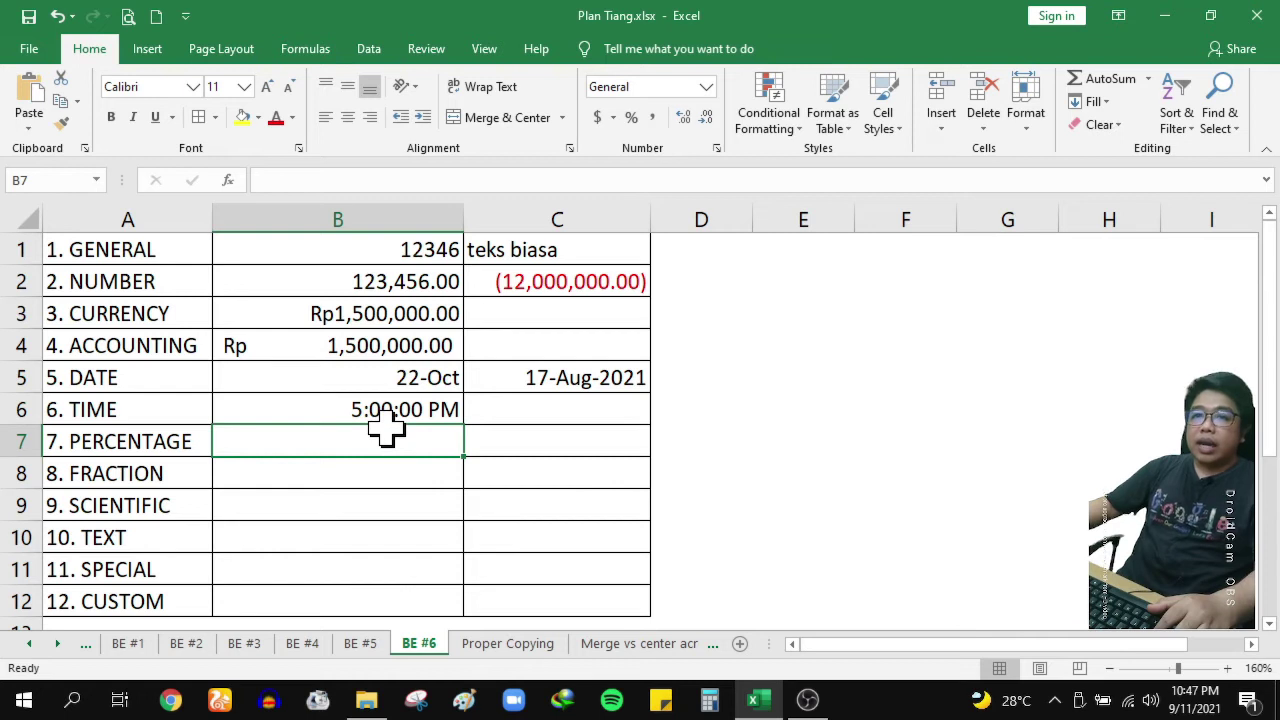
pyautogui.click(278, 311)
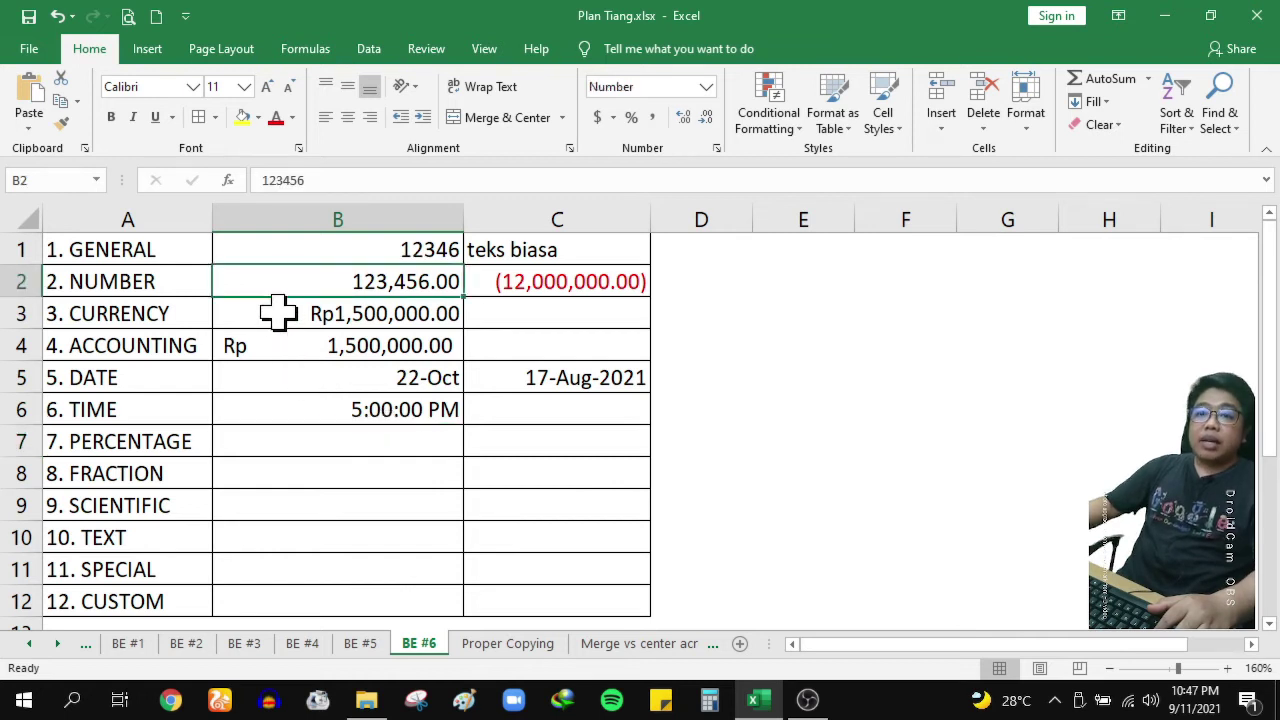
pyautogui.click(369, 452)
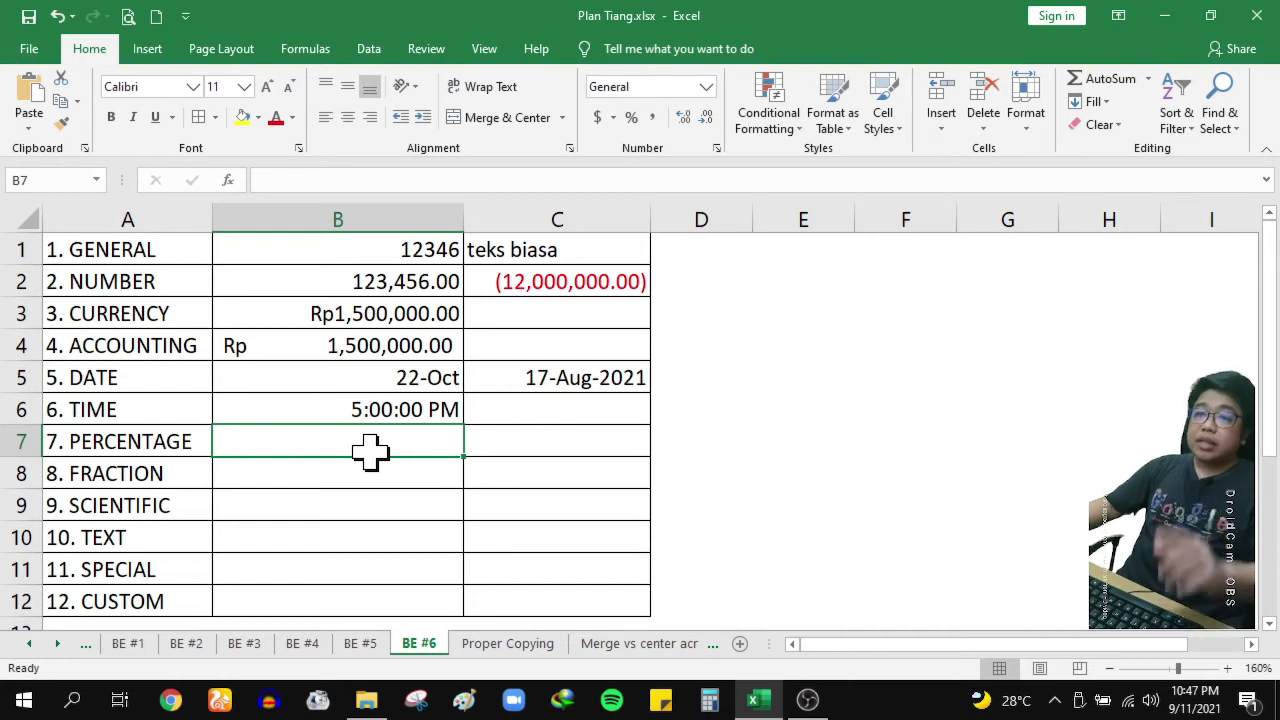
pyautogui.moveTo(425, 440); pyautogui.dragTo(505, 442)
pyautogui.click(420, 441)
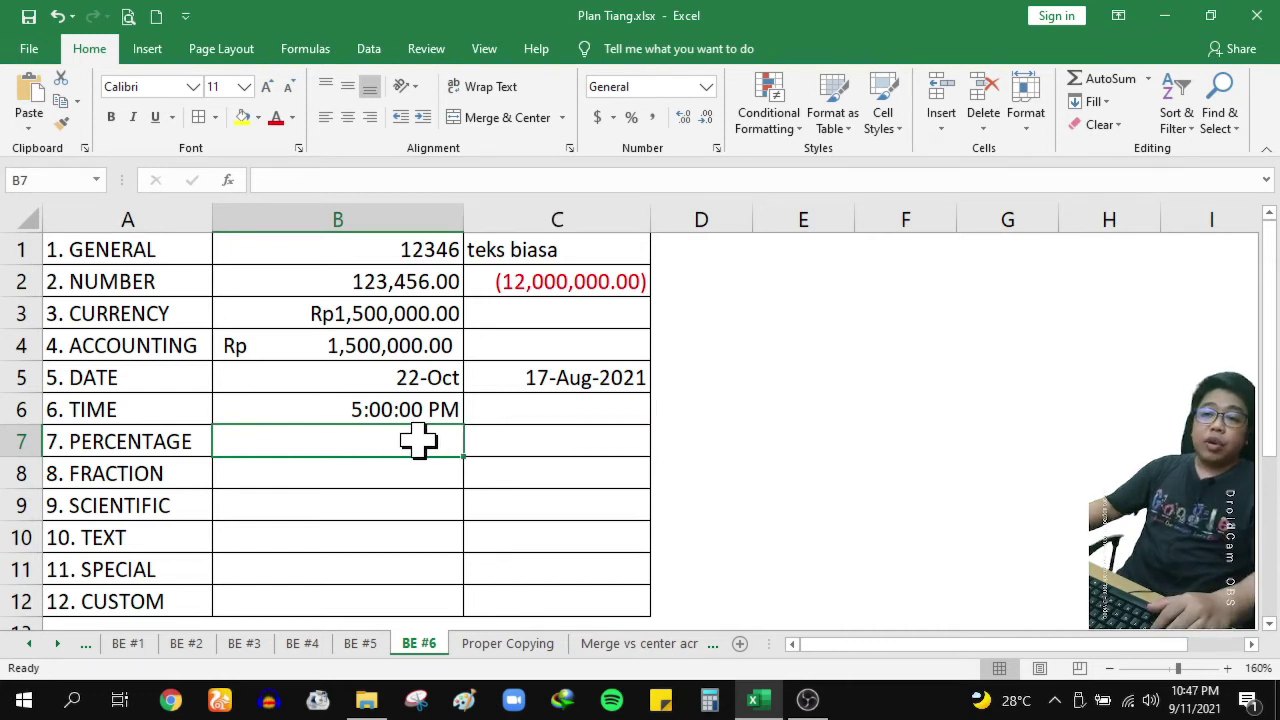
pyautogui.click(716, 148)
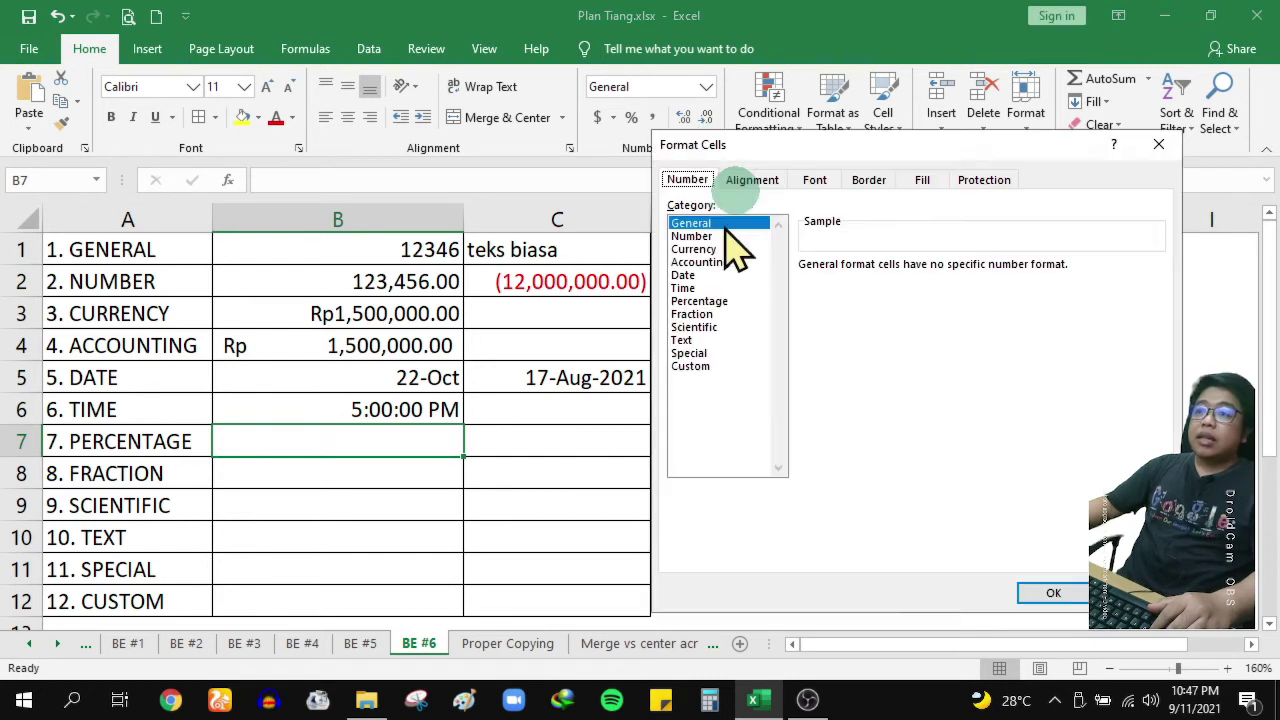
# Enter 2 in B7 and apply Percent Style so it shows 200%
pyautogui.click(716, 301)
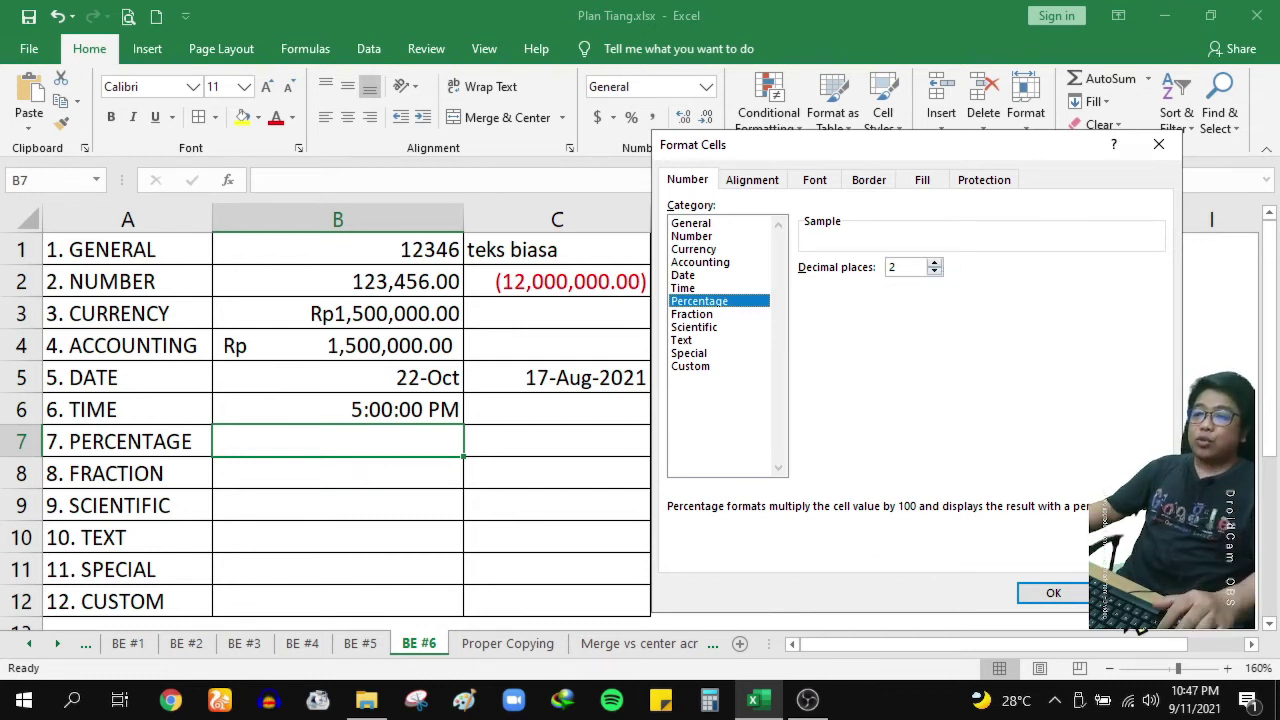
pyautogui.click(1053, 593)
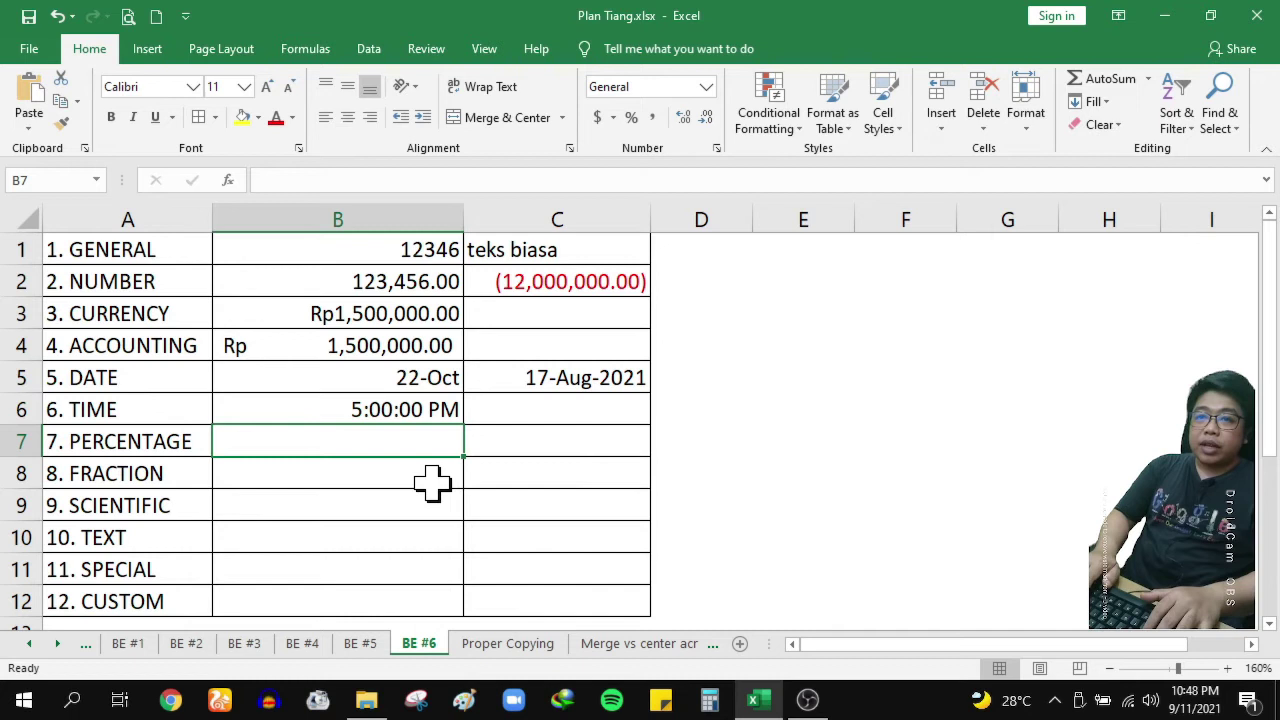
pyautogui.write('2')
pyautogui.press('Return')
pyautogui.press('Up')
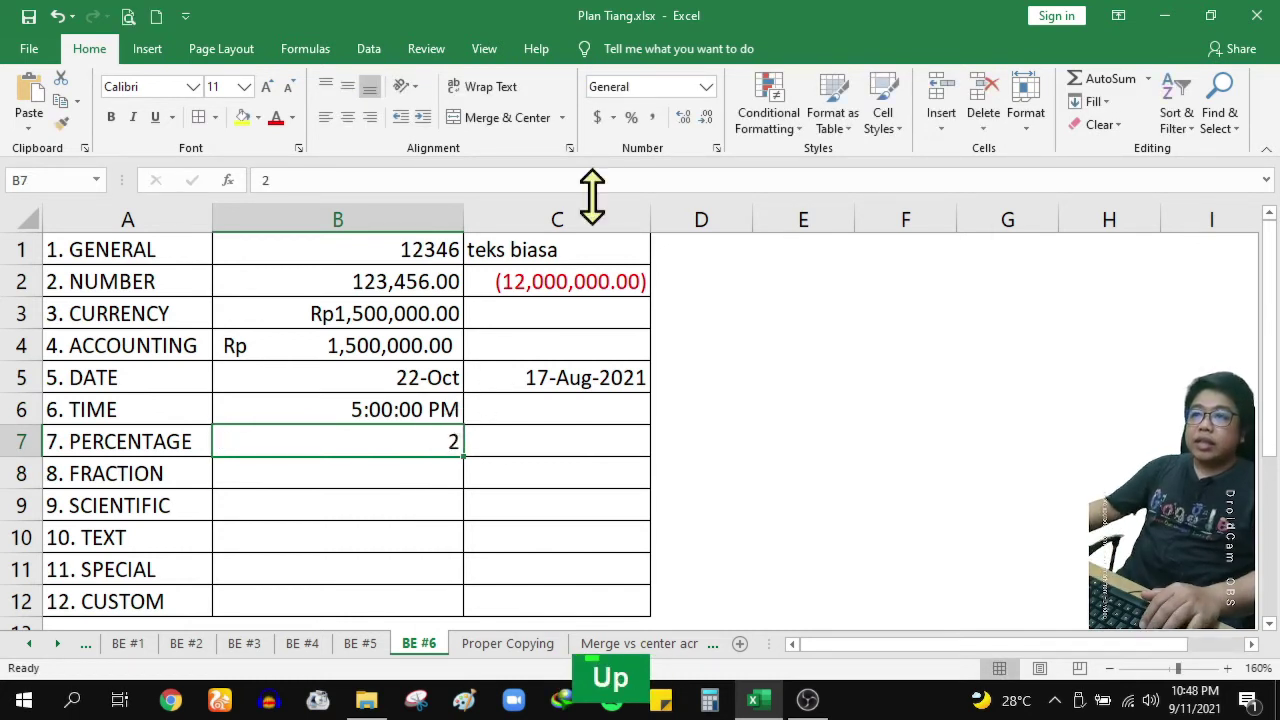
pyautogui.click(632, 118)
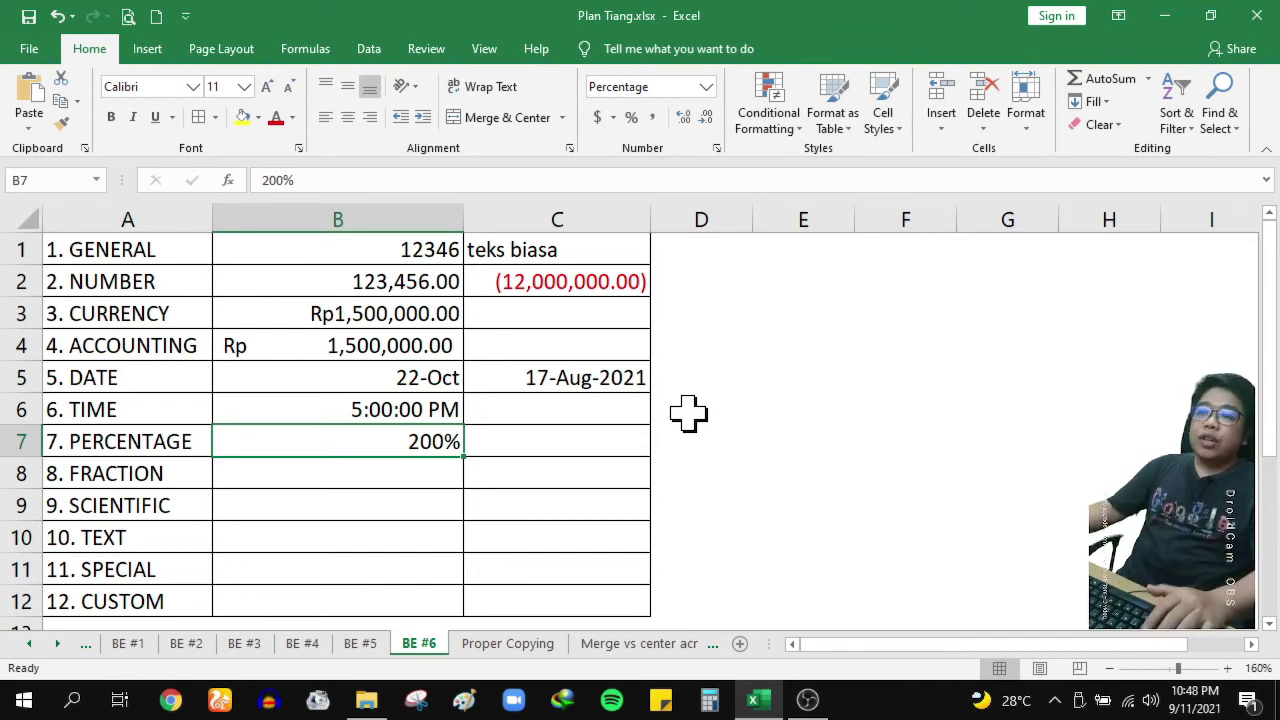
pyautogui.click(630, 441)
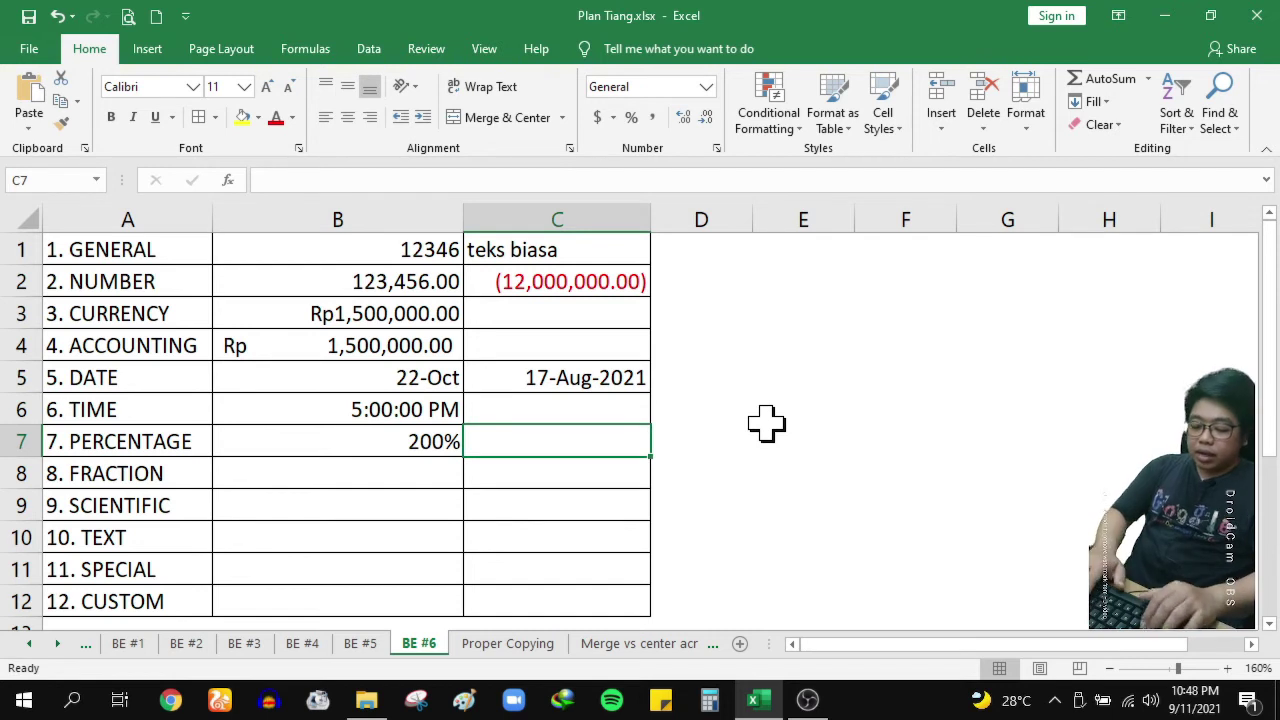
# Enter the formula =20/10 in C7 and format it as a percentage
pyautogui.write('=')
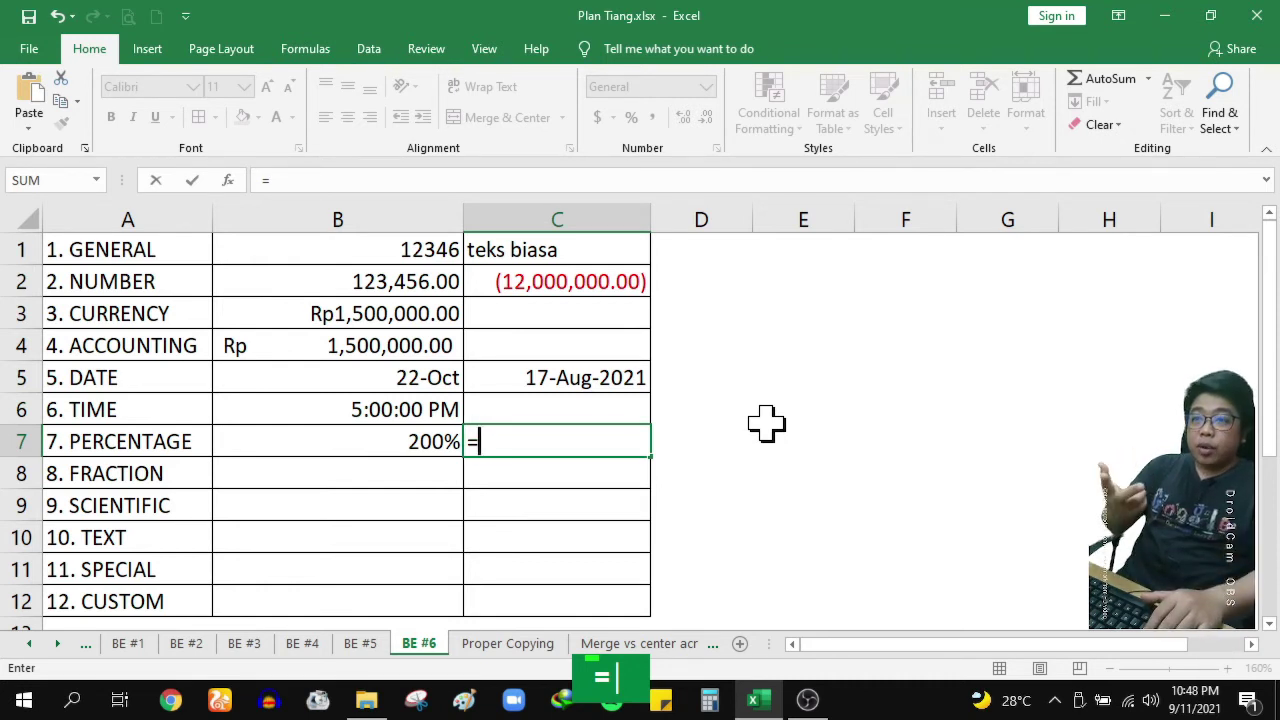
pyautogui.write('20/')
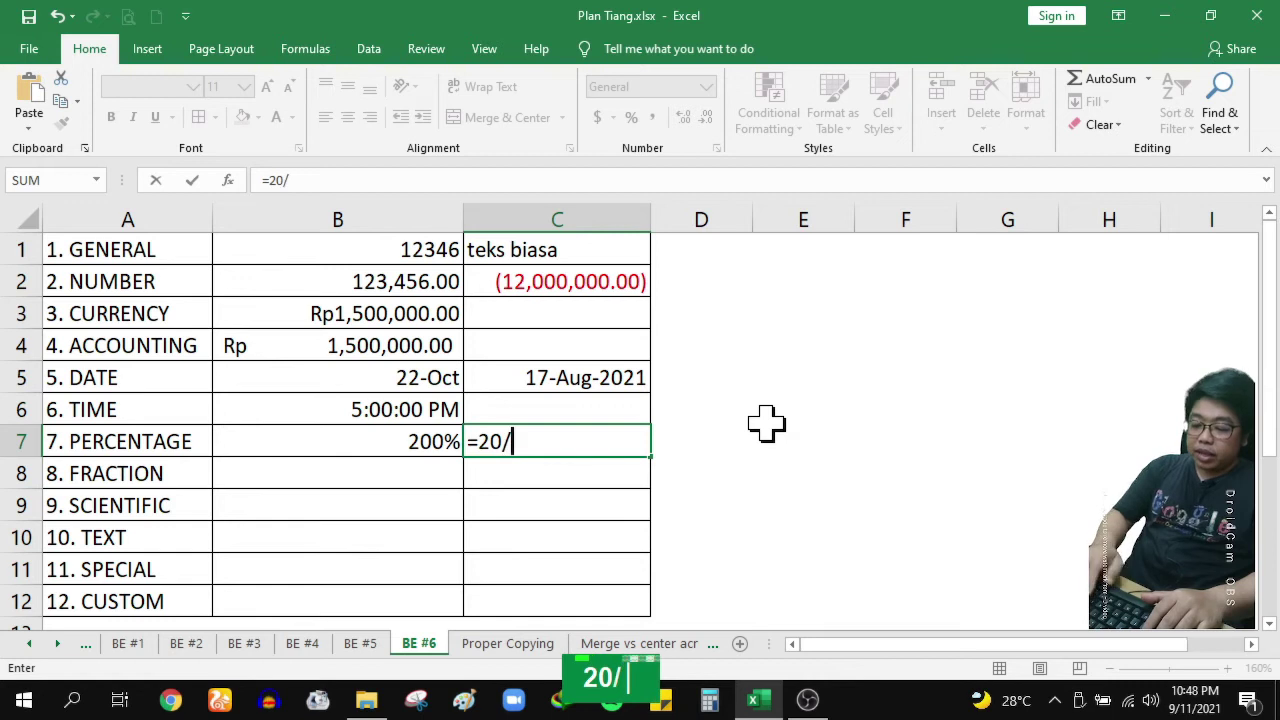
pyautogui.write('10')
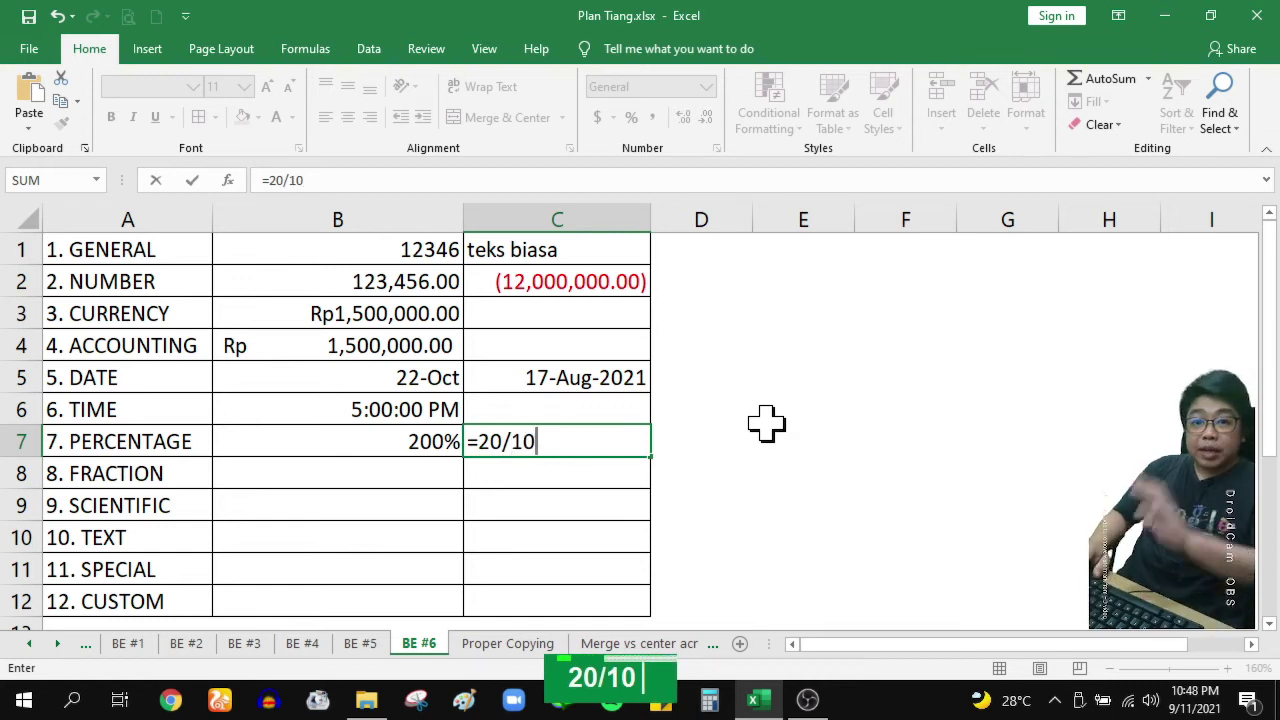
pyautogui.press('Return')
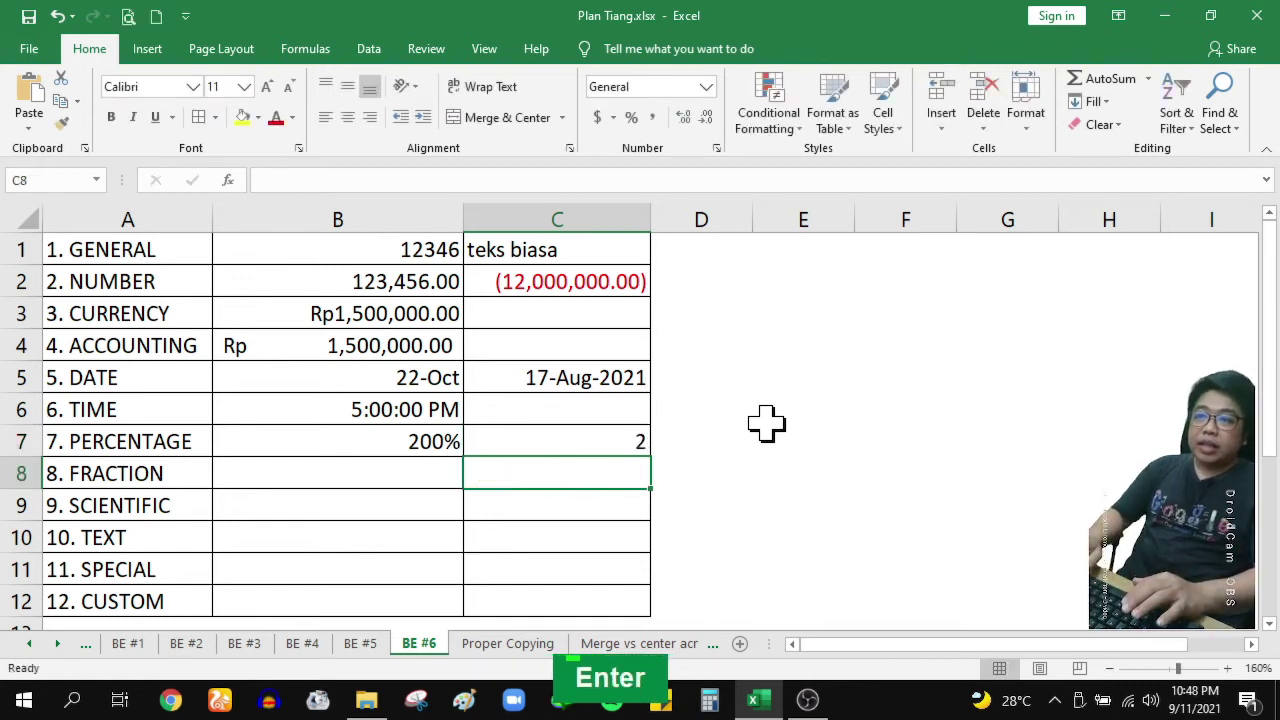
pyautogui.press('Up')
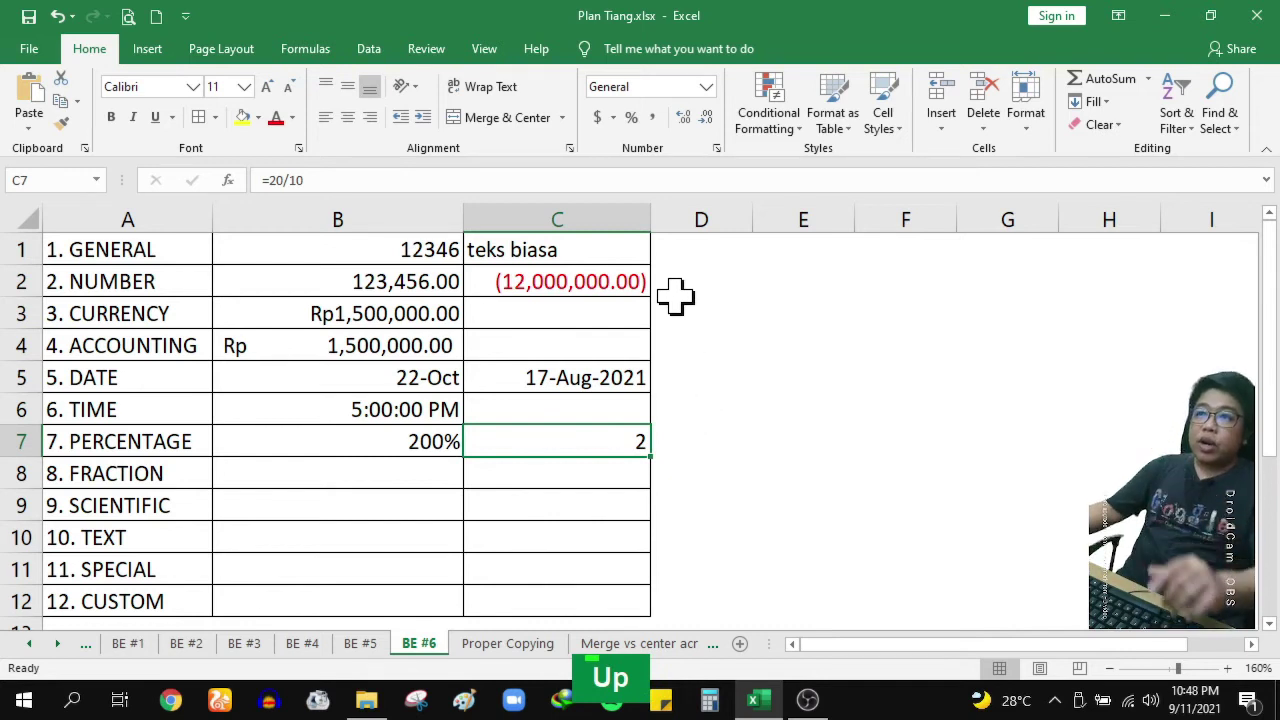
pyautogui.click(630, 118)
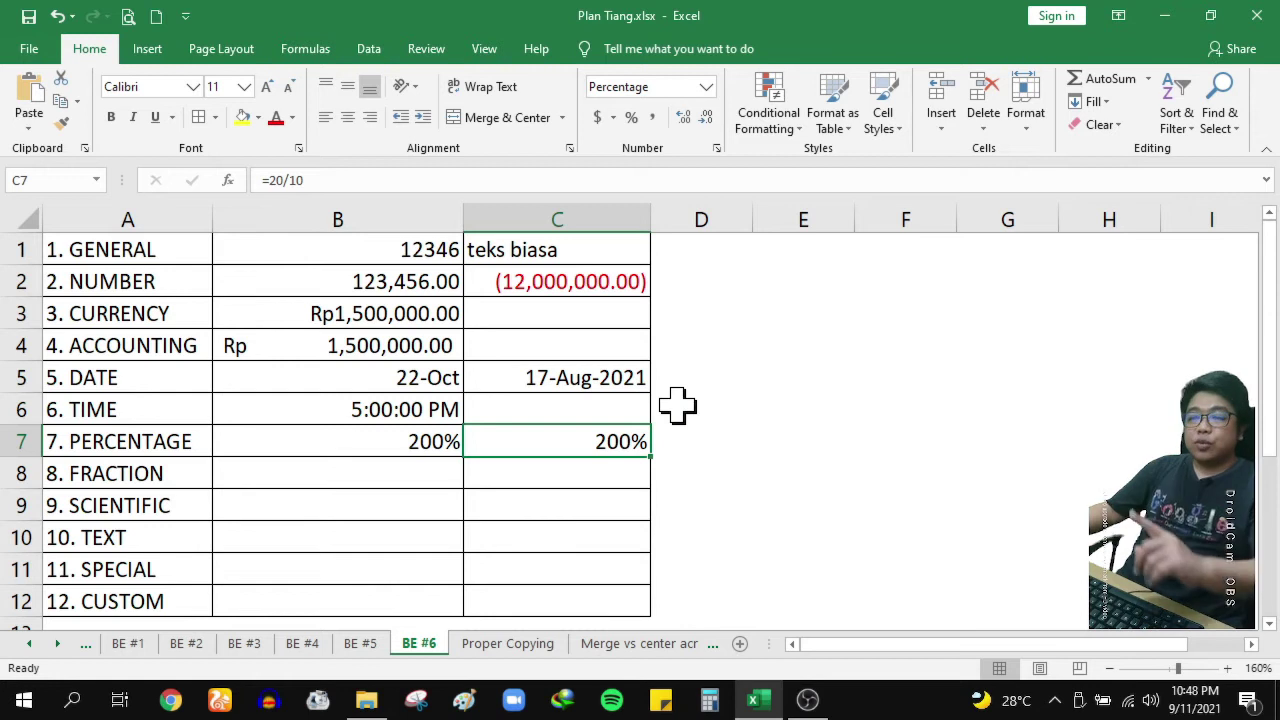
# Replace C7's formula with =5/10 so it shows 50%
pyautogui.write('=')
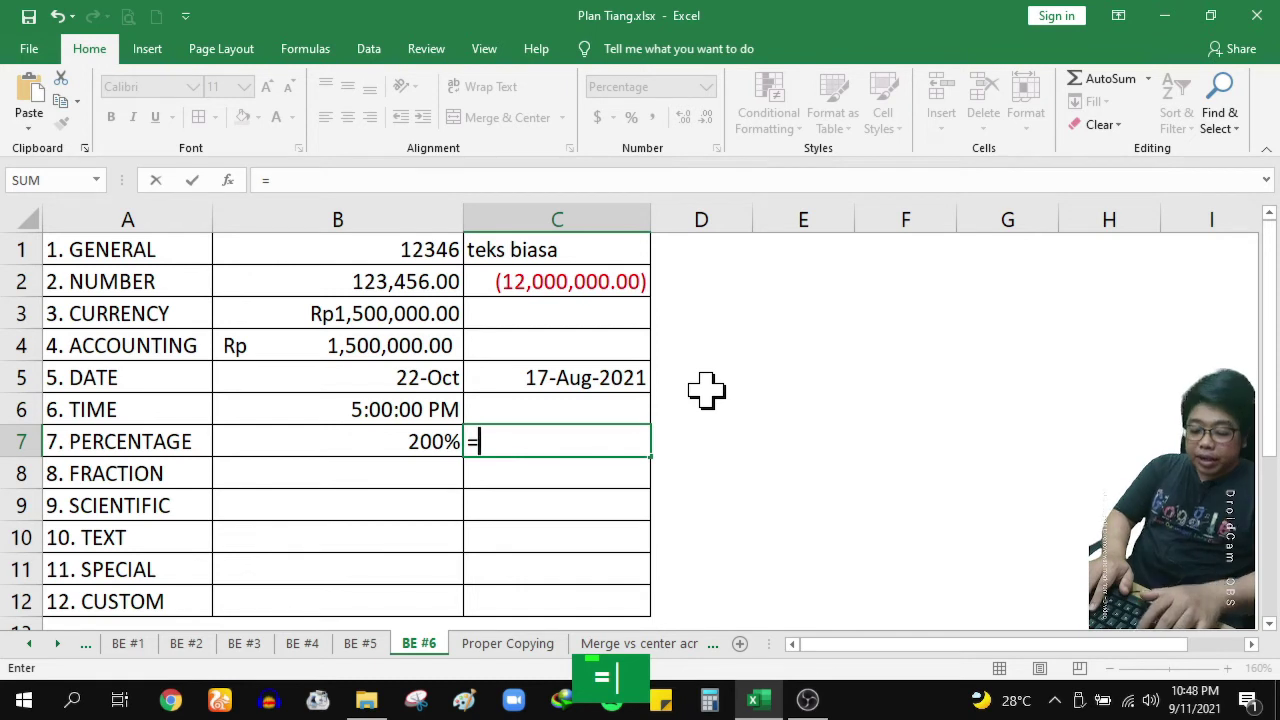
pyautogui.write('5/')
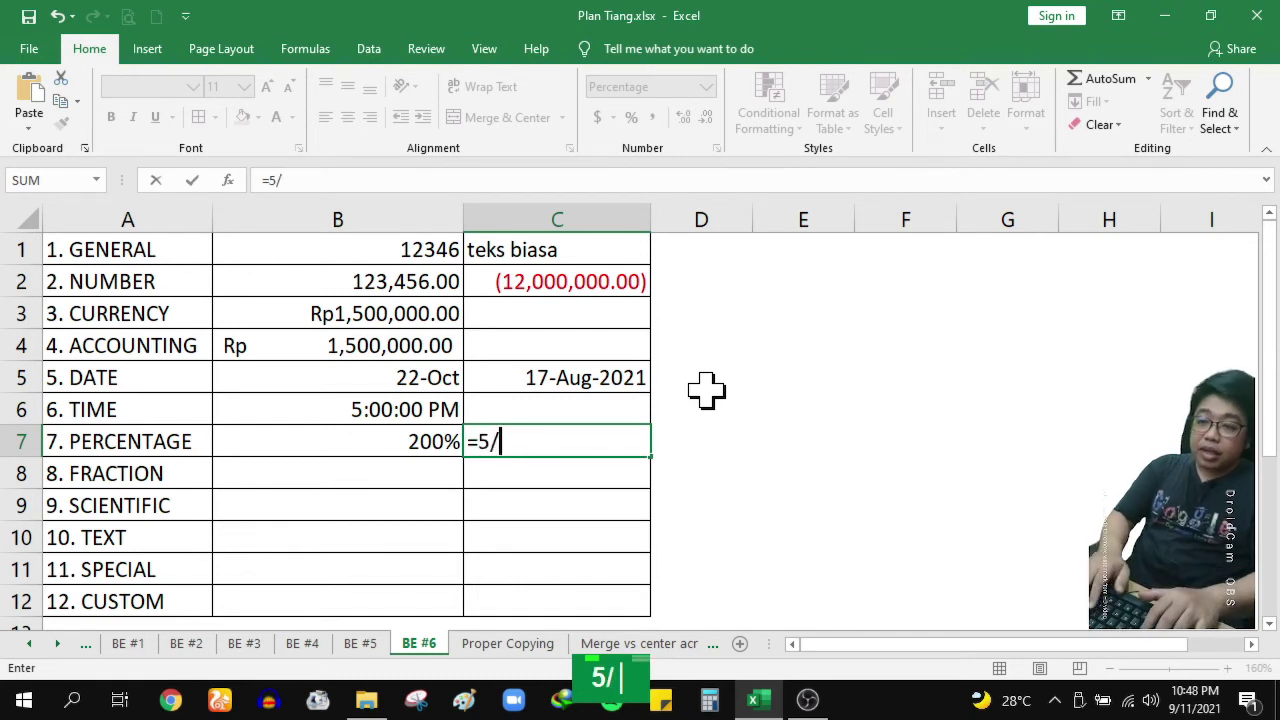
pyautogui.write('10')
pyautogui.press('Return')
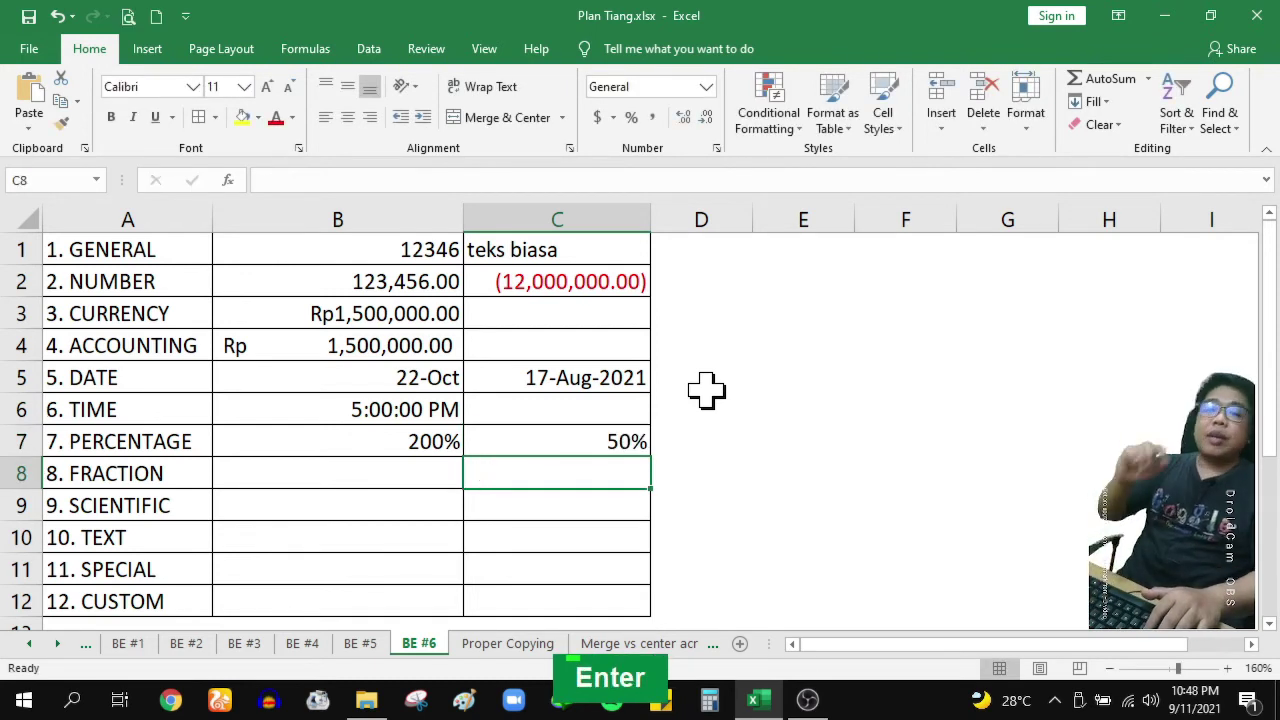
pyautogui.press('Up')
pyautogui.press('Left')
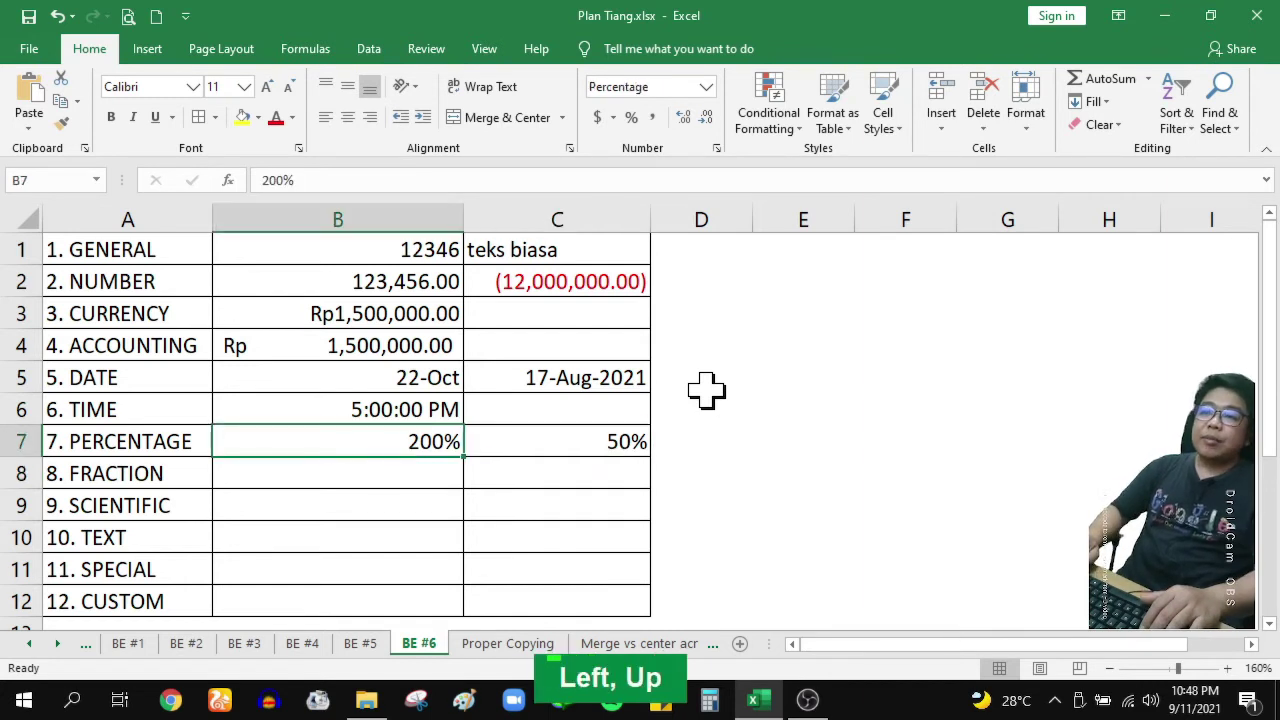
pyautogui.press('Right')
pyautogui.press('Right')
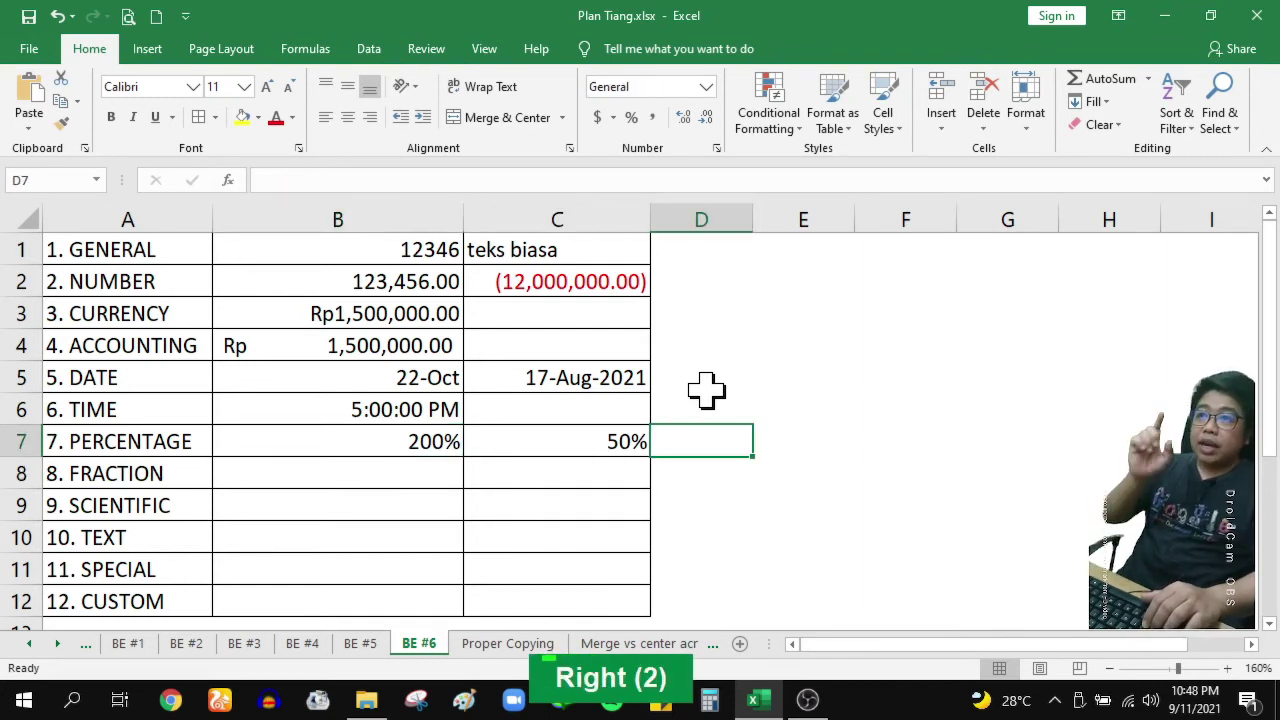
pyautogui.write('=')
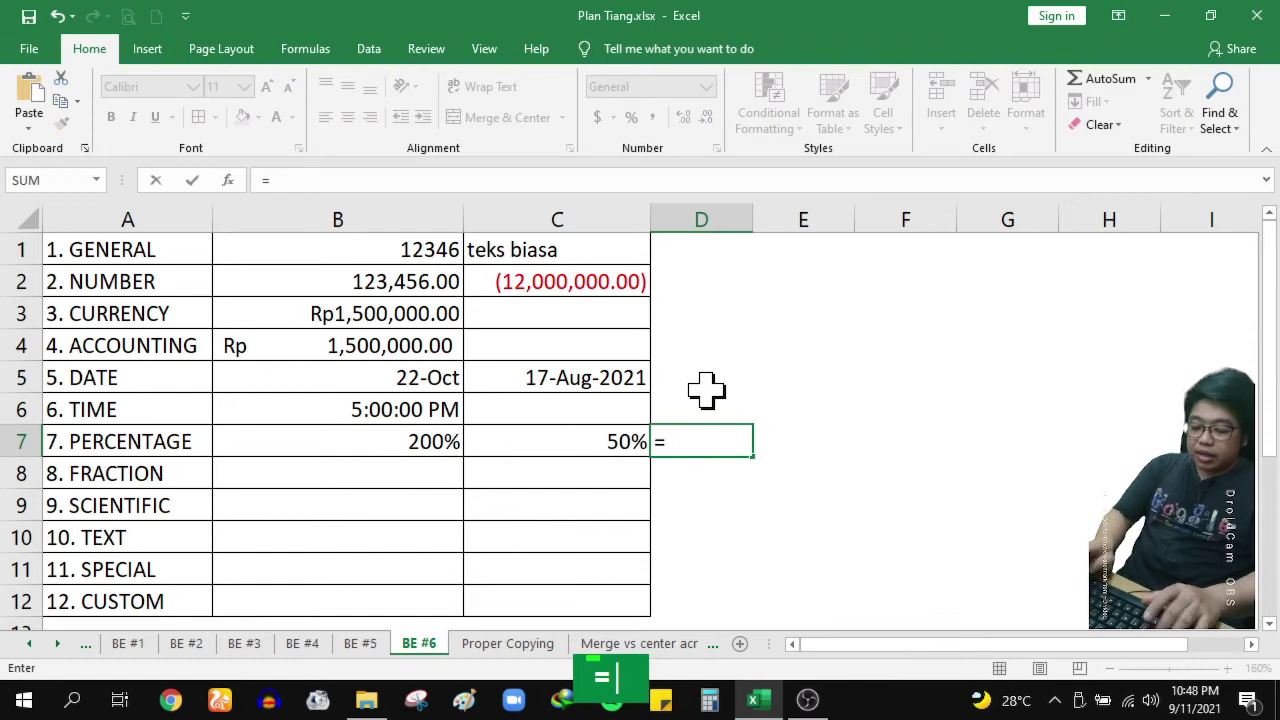
pyautogui.write('5/10')
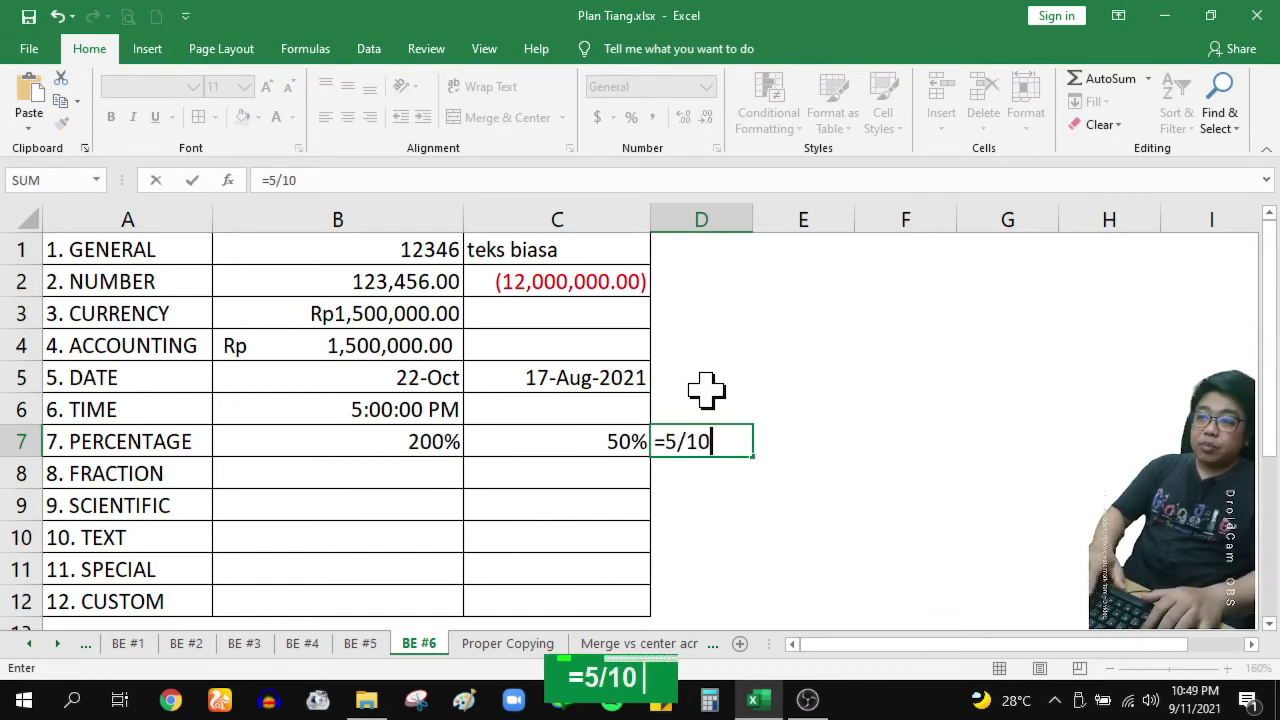
pyautogui.press('Return')
pyautogui.press('Up')
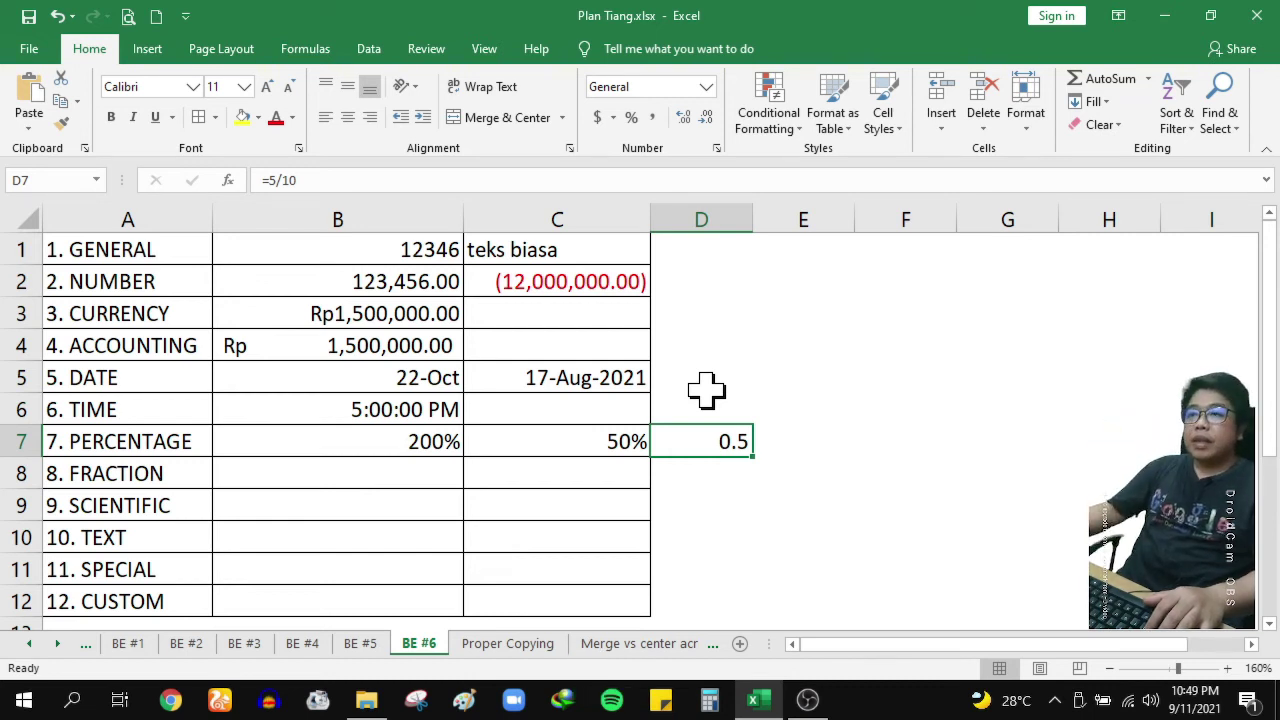
pyautogui.click(630, 118)
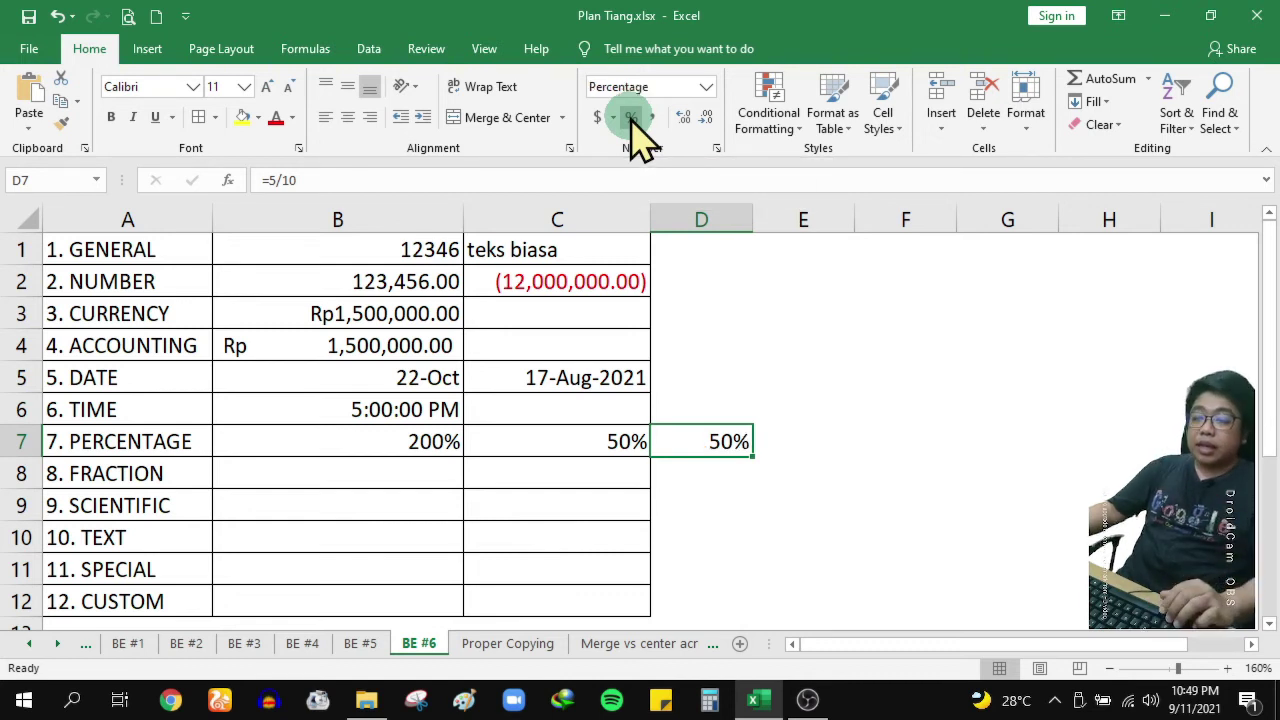
pyautogui.hotkey('ctrl', 'z')
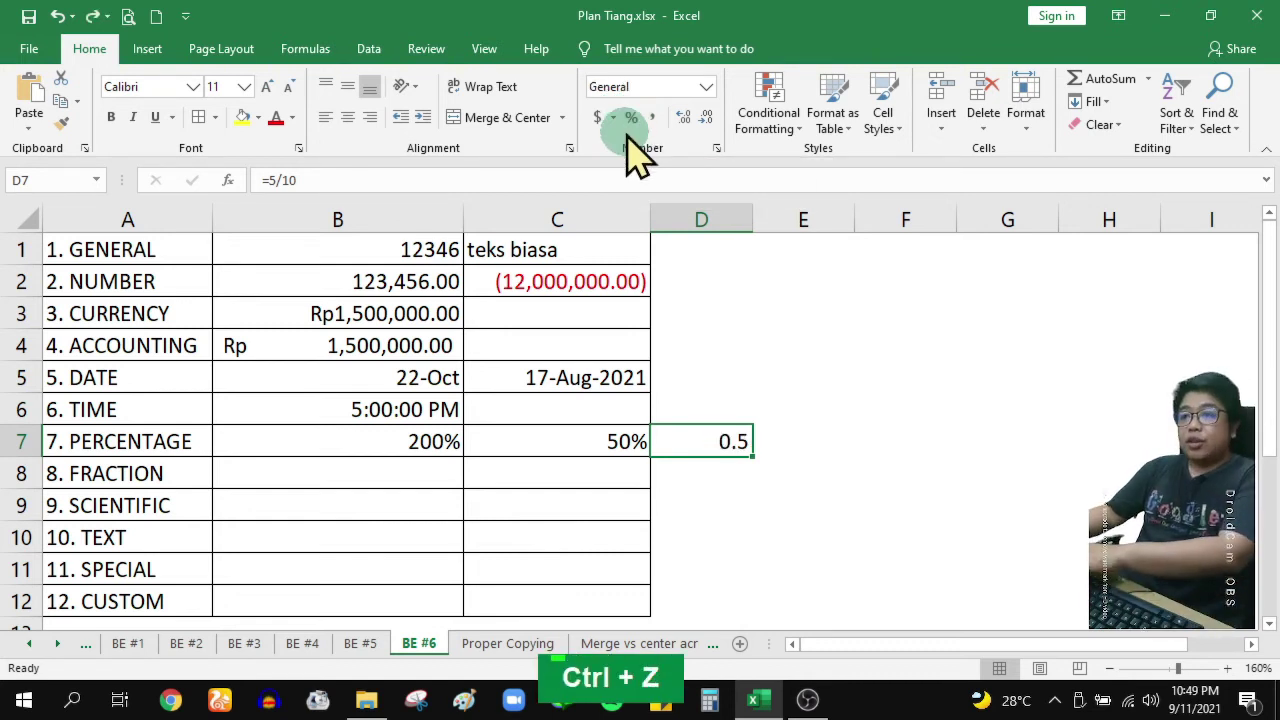
pyautogui.press('Delete')
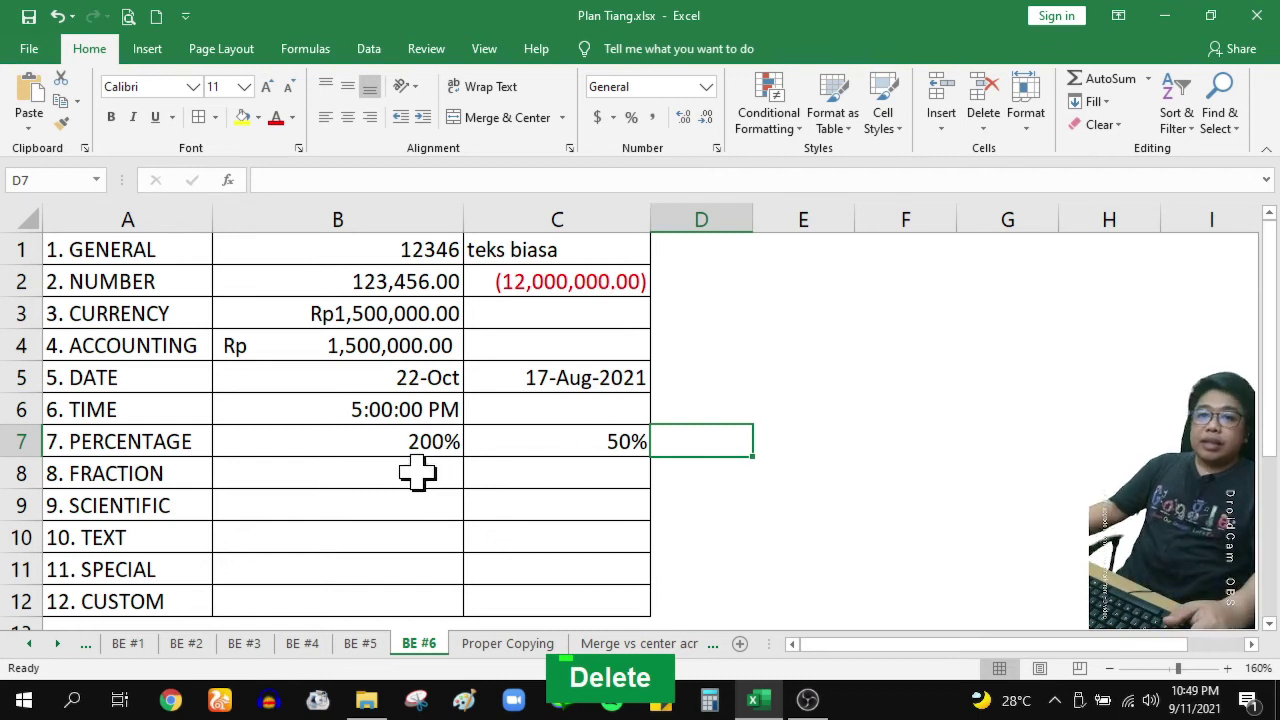
pyautogui.click(417, 473)
pyautogui.click(191, 465)
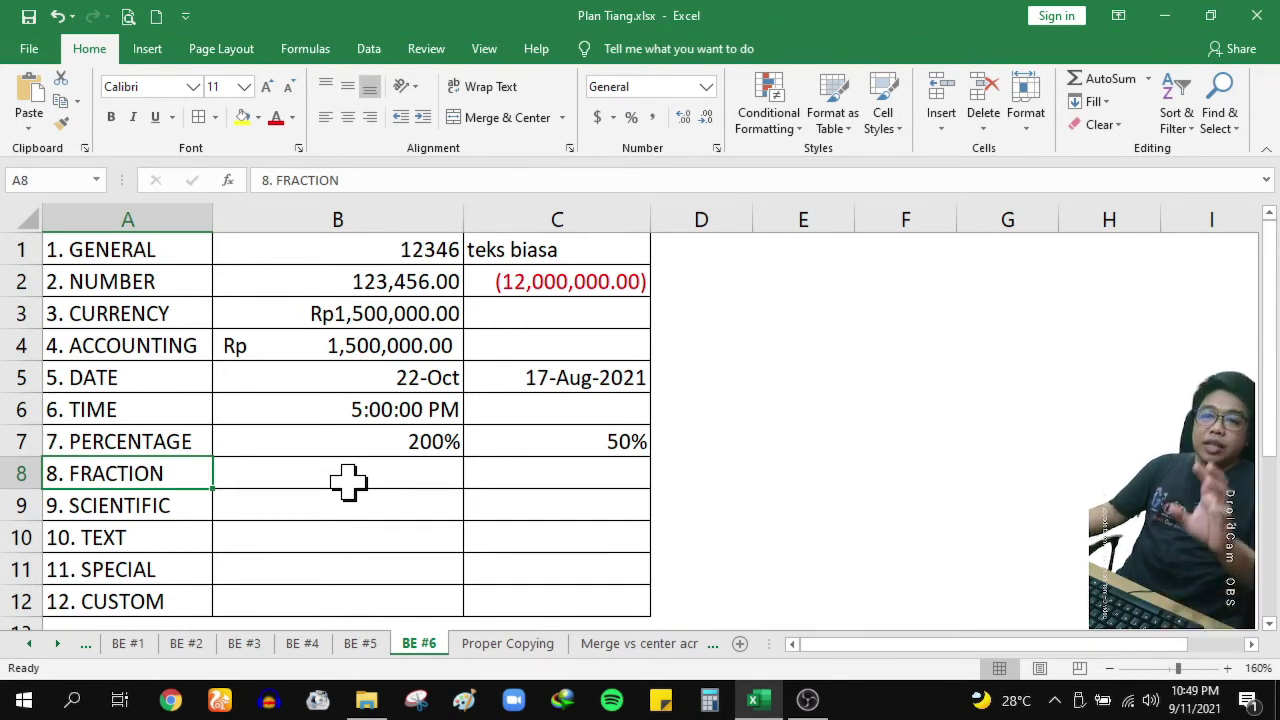
# Format B8 as a Fraction in halves (1/2), then enter 2.5 so it shows 2 1/2
pyautogui.click(375, 481)
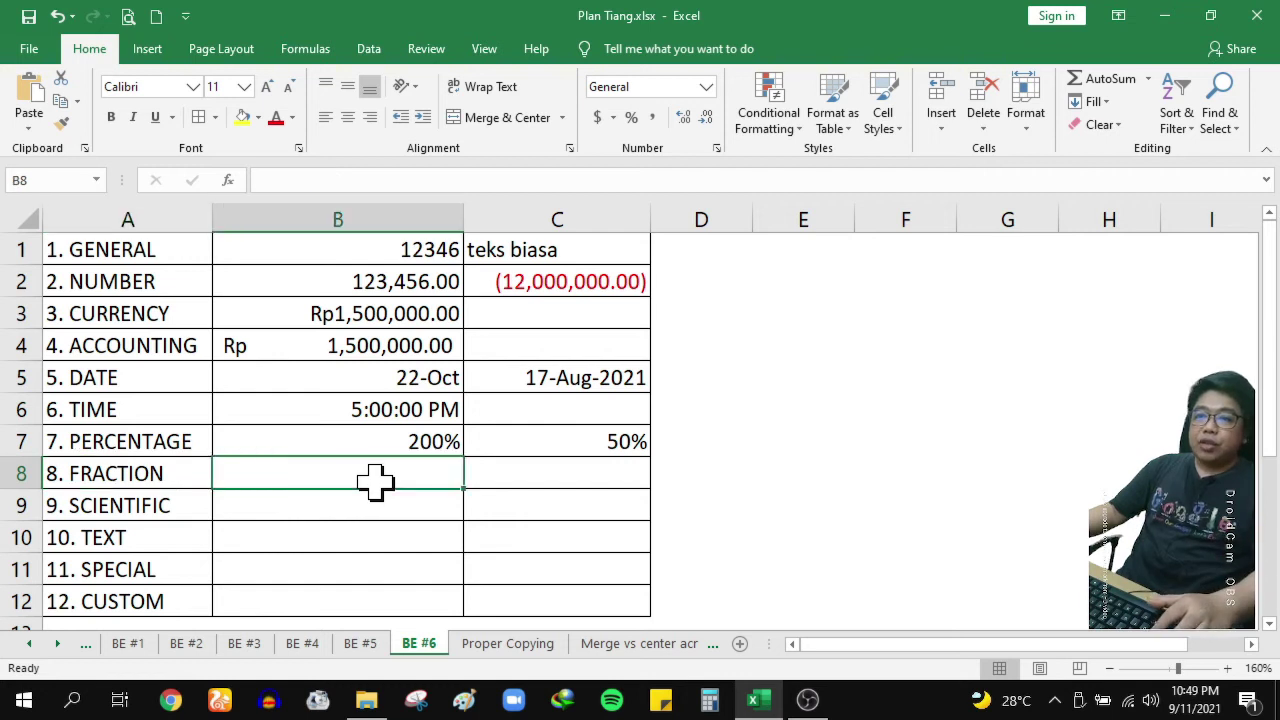
pyautogui.write('0.5')
pyautogui.press('Return')
pyautogui.press('Up')
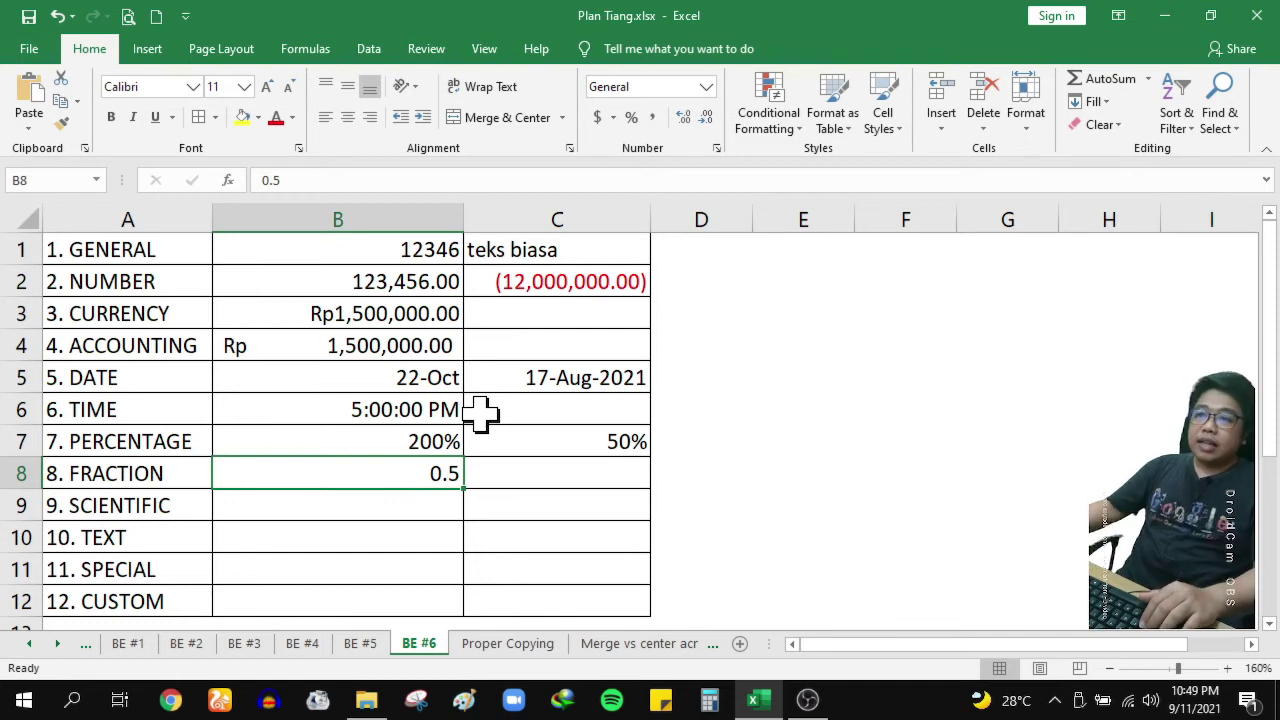
pyautogui.click(716, 148)
pyautogui.click(700, 314)
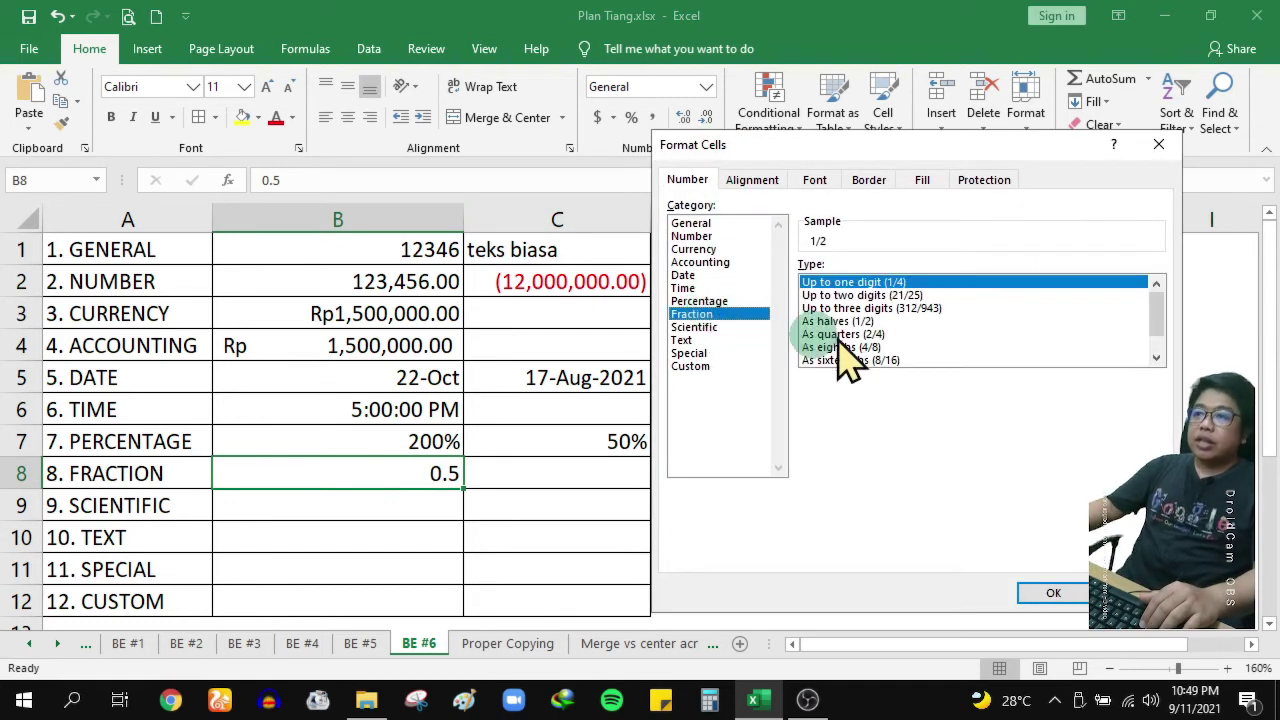
pyautogui.click(886, 323)
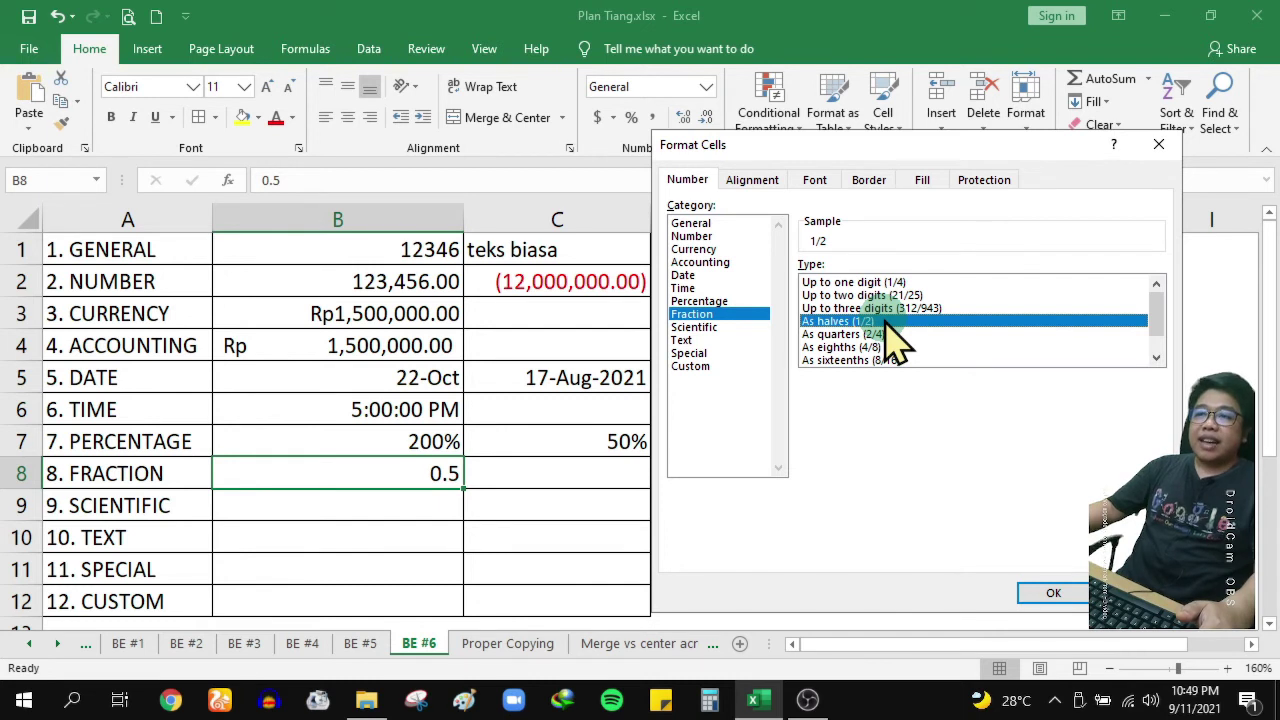
pyautogui.click(1053, 593)
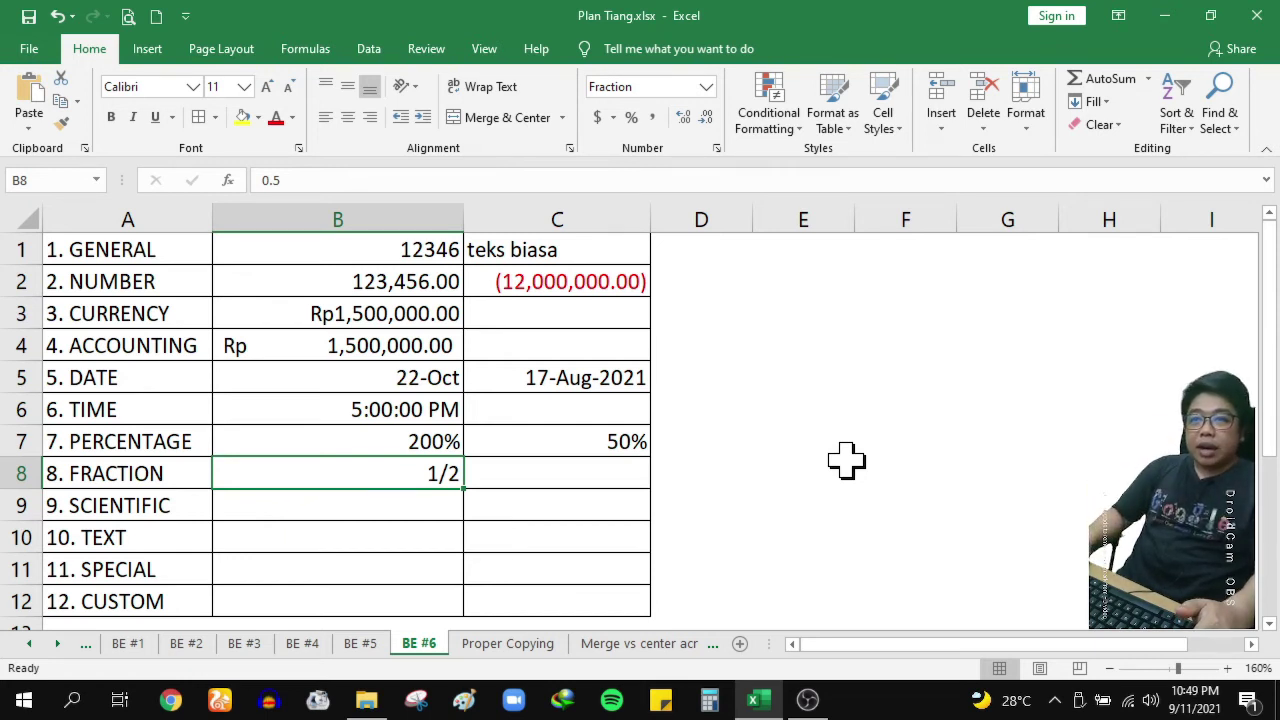
pyautogui.write('2.5')
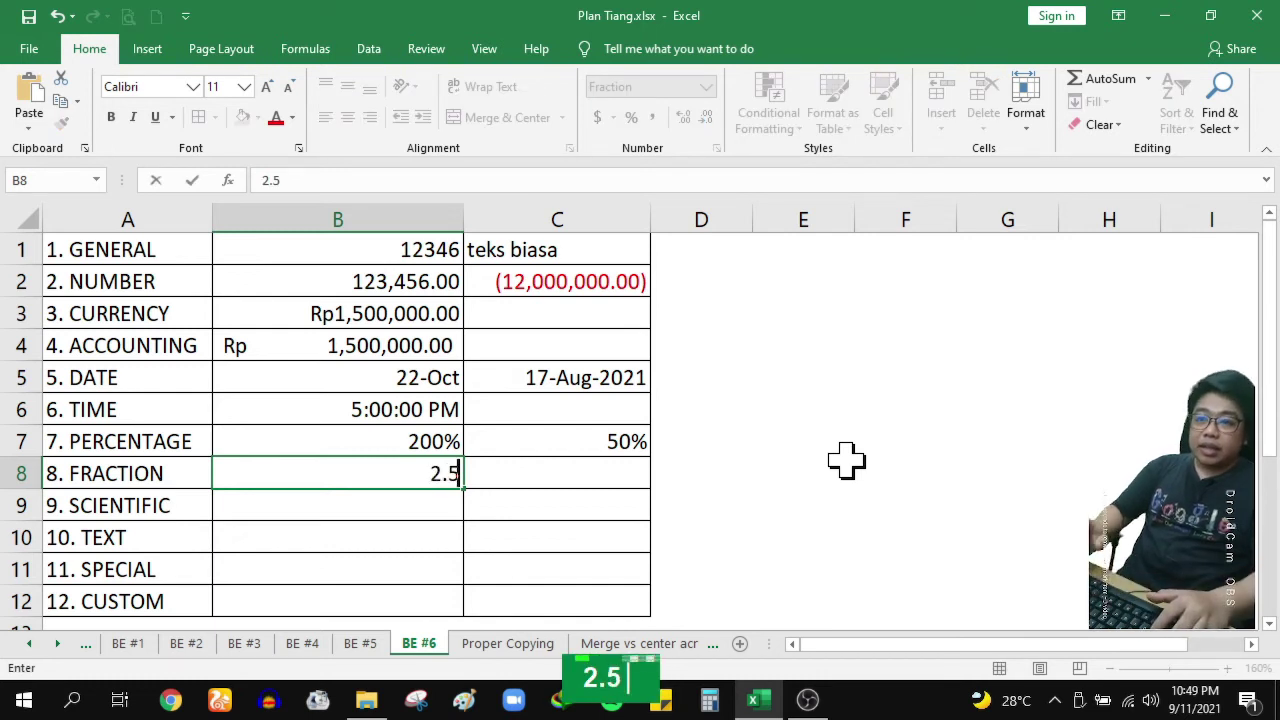
pyautogui.press('Return')
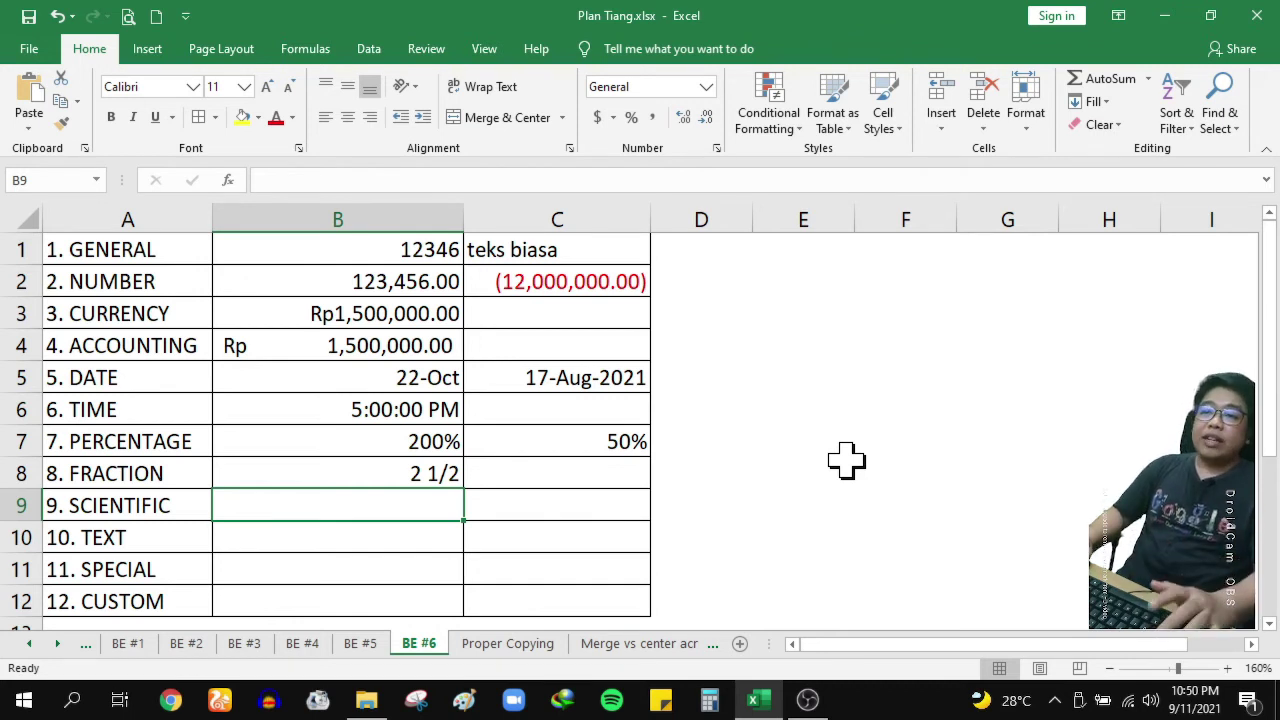
pyautogui.press('Up')
# Format C8 as a Fraction in quarters (2/4)
pyautogui.press('Right')
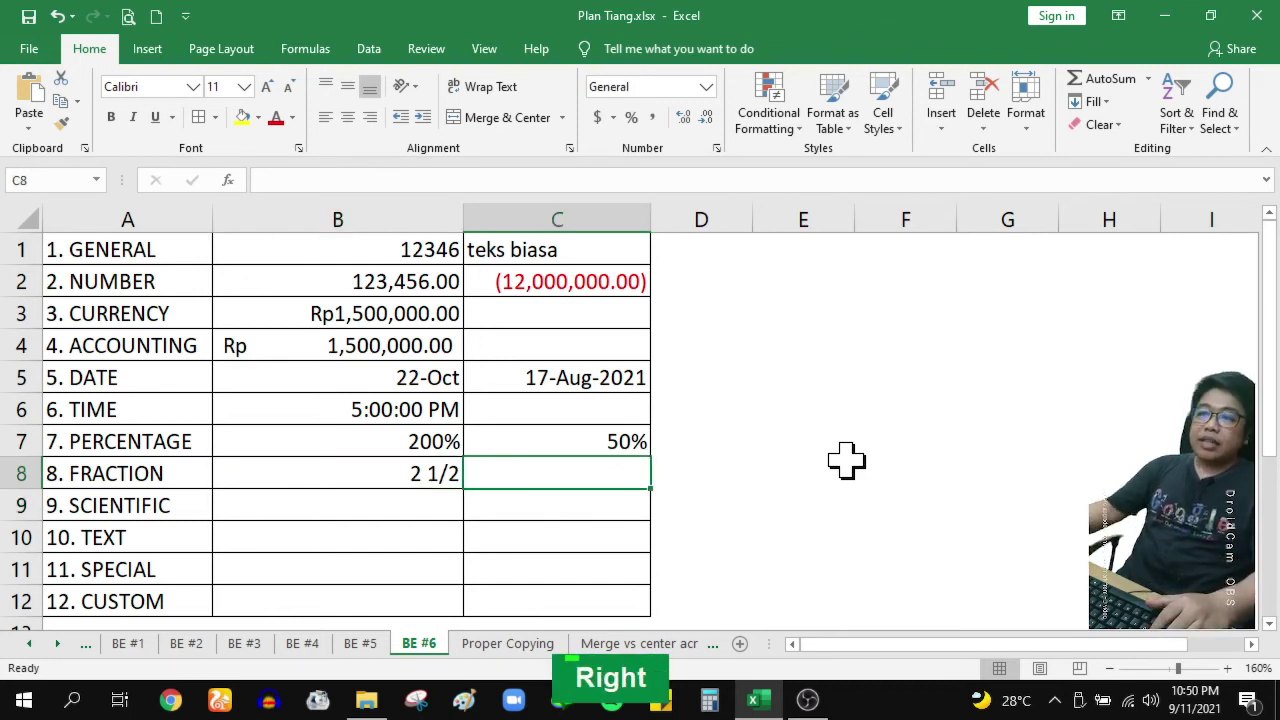
pyautogui.doubleClick(716, 149)
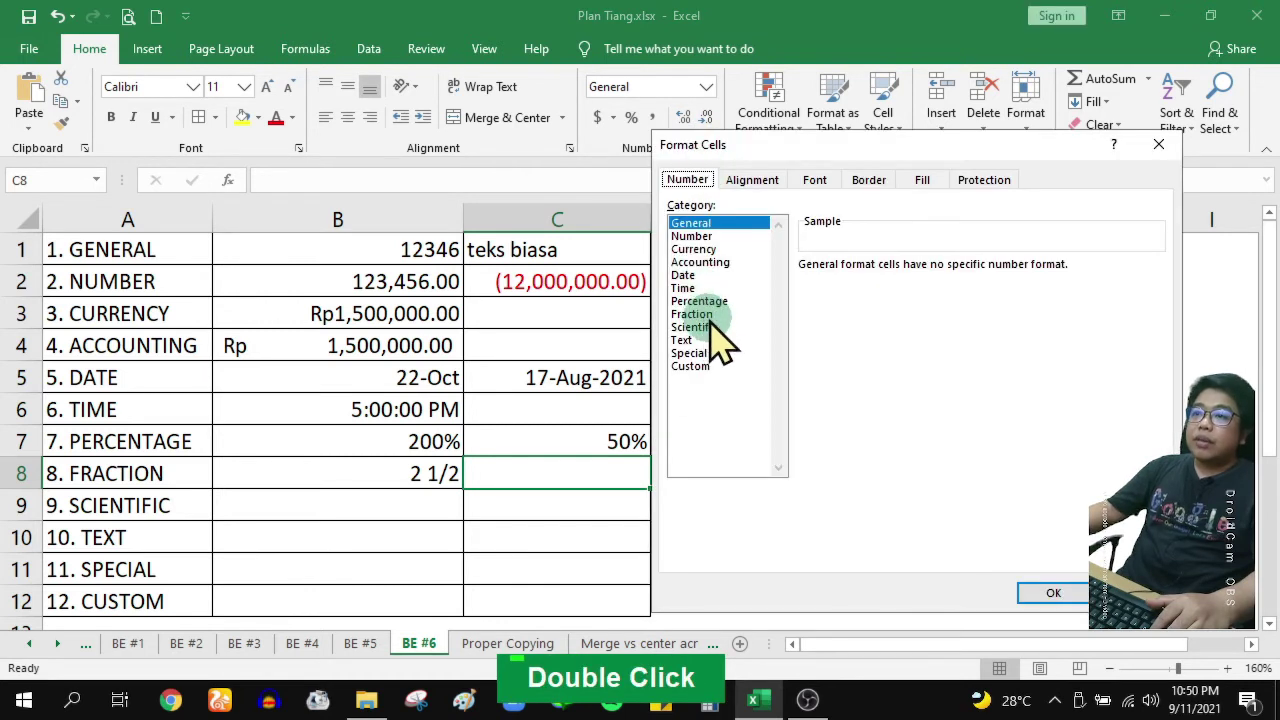
pyautogui.click(706, 316)
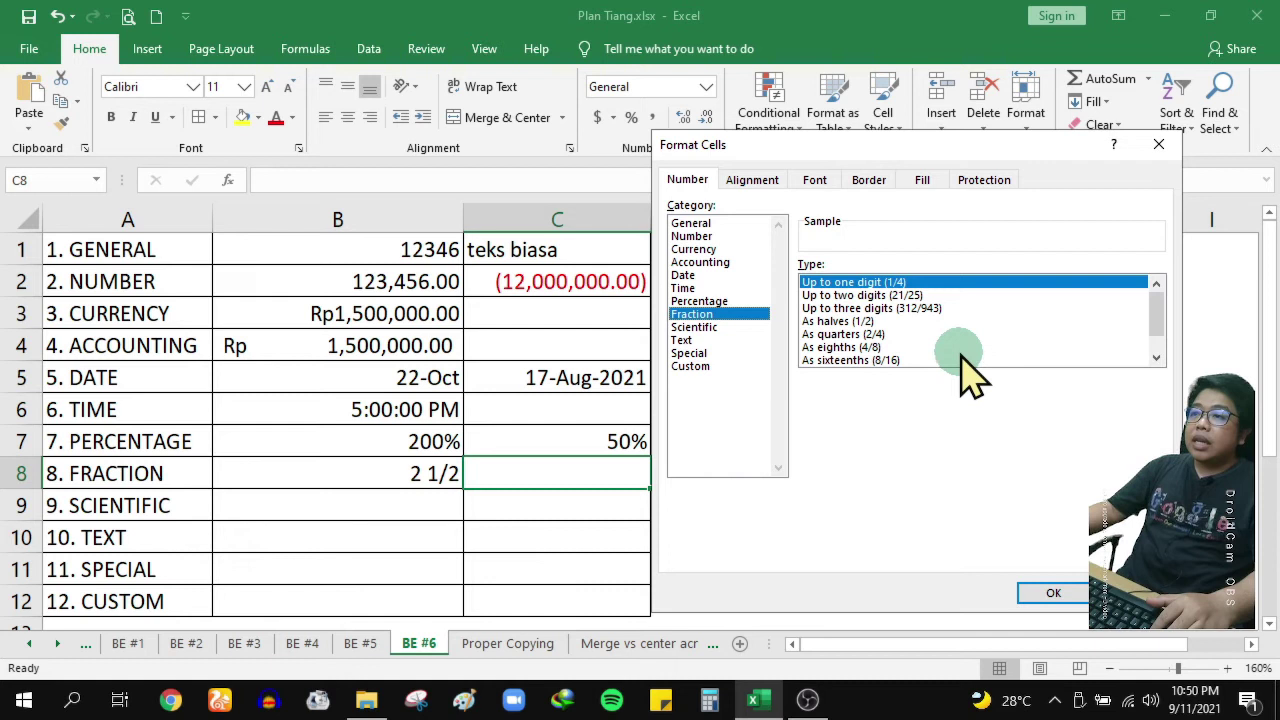
pyautogui.click(873, 336)
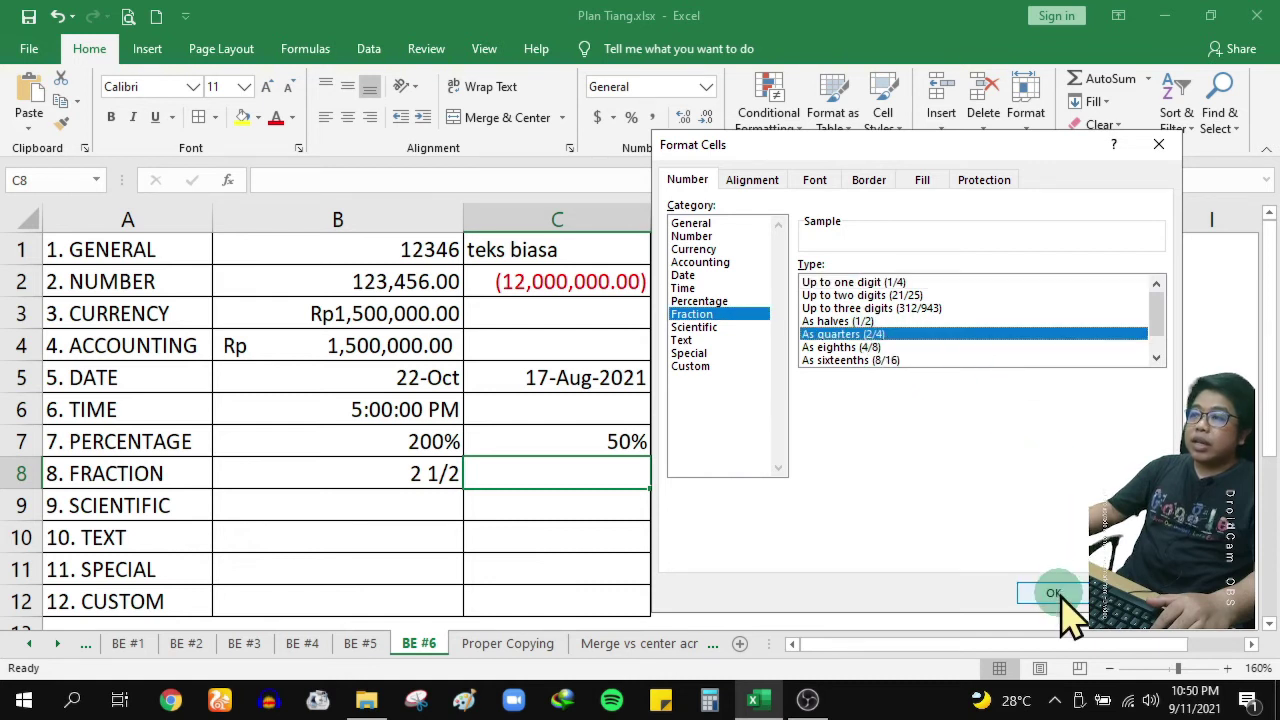
pyautogui.click(1054, 593)
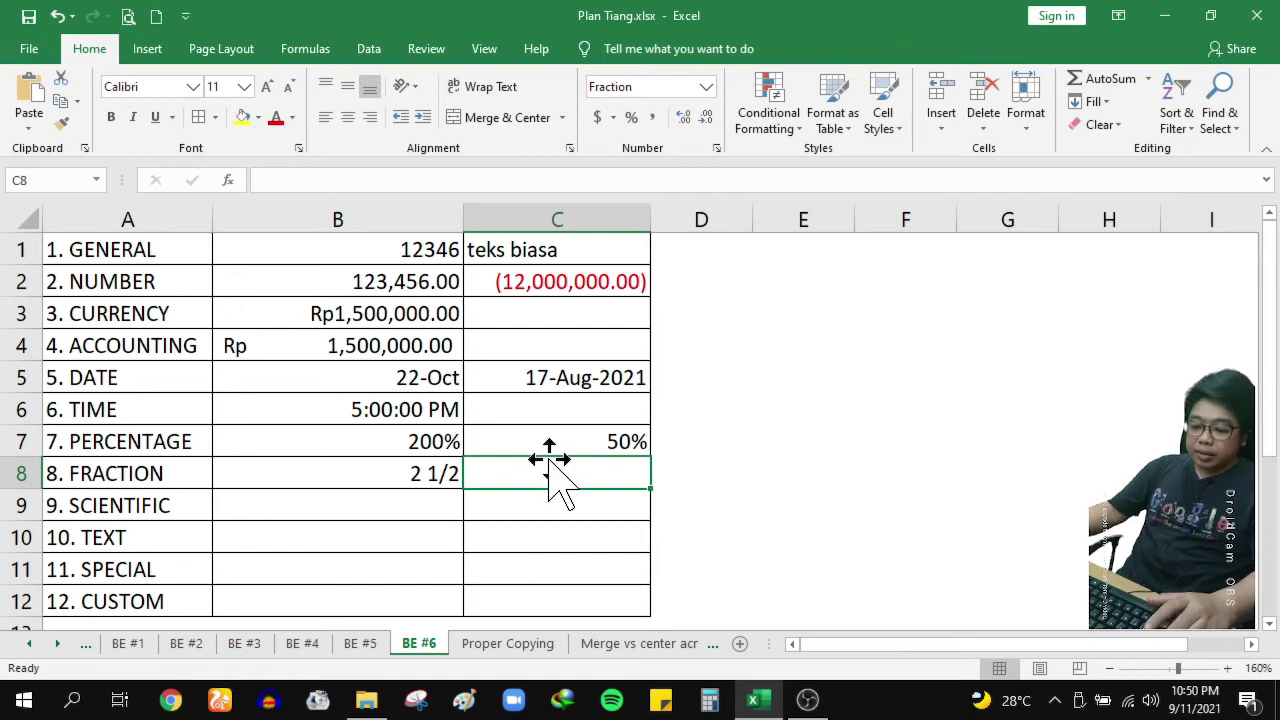
# Test 0.25, 0.5, 0.75 and 1 in C8, leaving 0.75 displayed as 3/4
pyautogui.write('0.25')
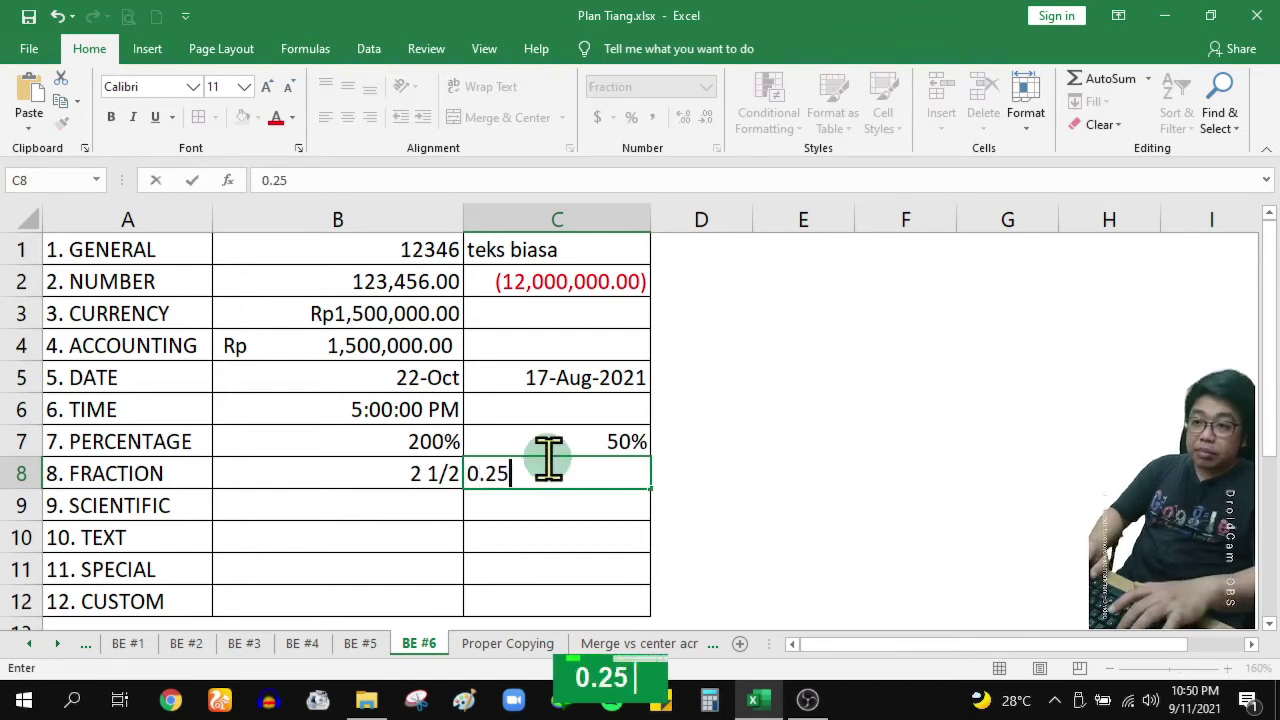
pyautogui.press('Return')
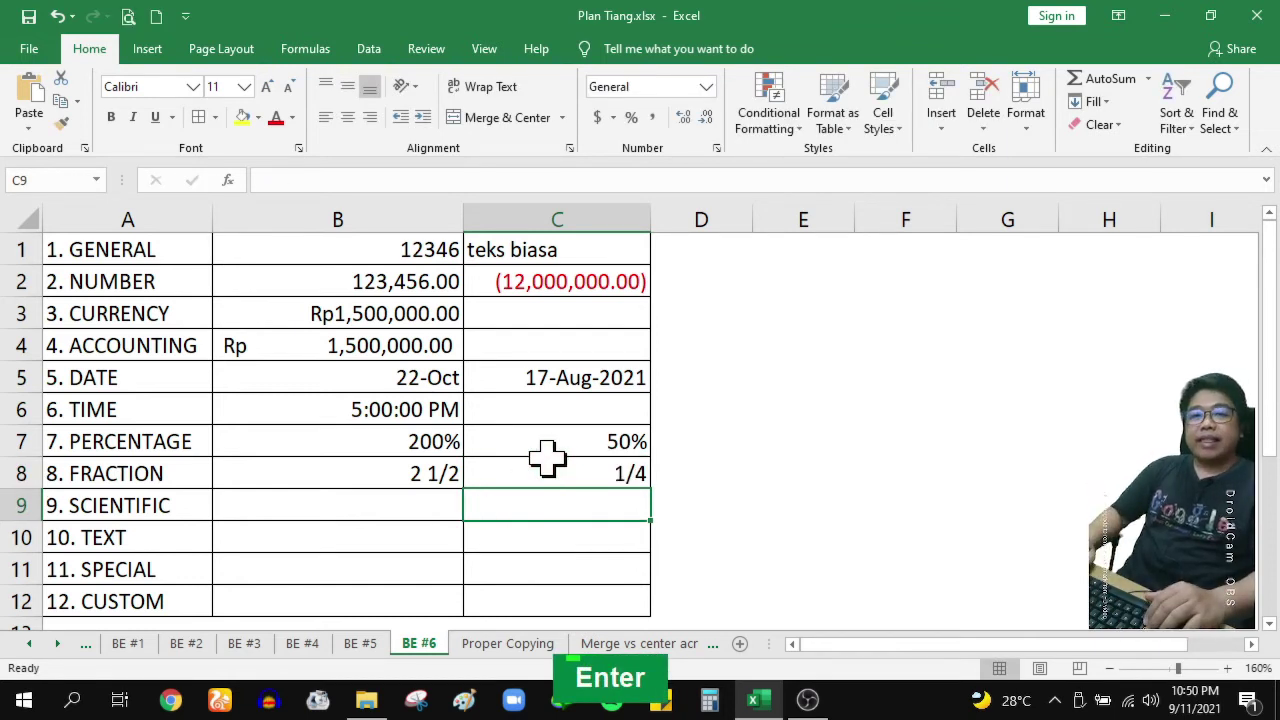
pyautogui.press('Up')
pyautogui.write('0.5')
pyautogui.press('Return')
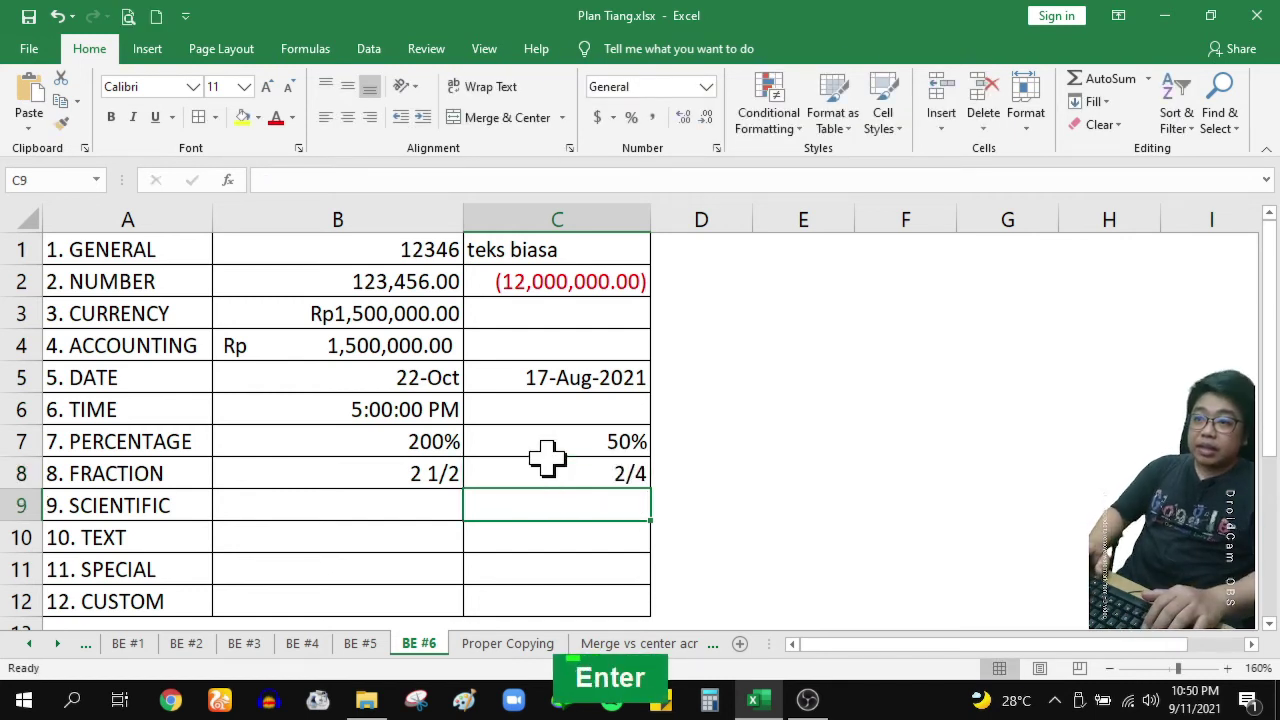
pyautogui.press('Up')
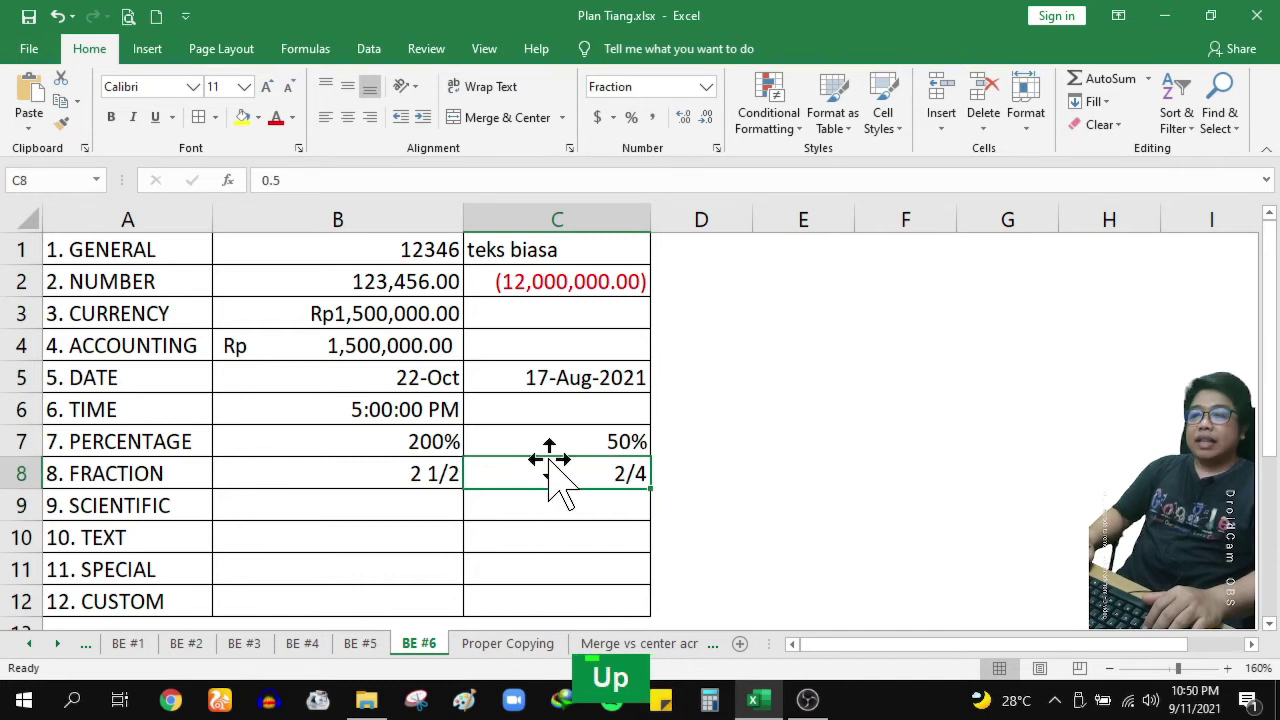
pyautogui.write('0.75')
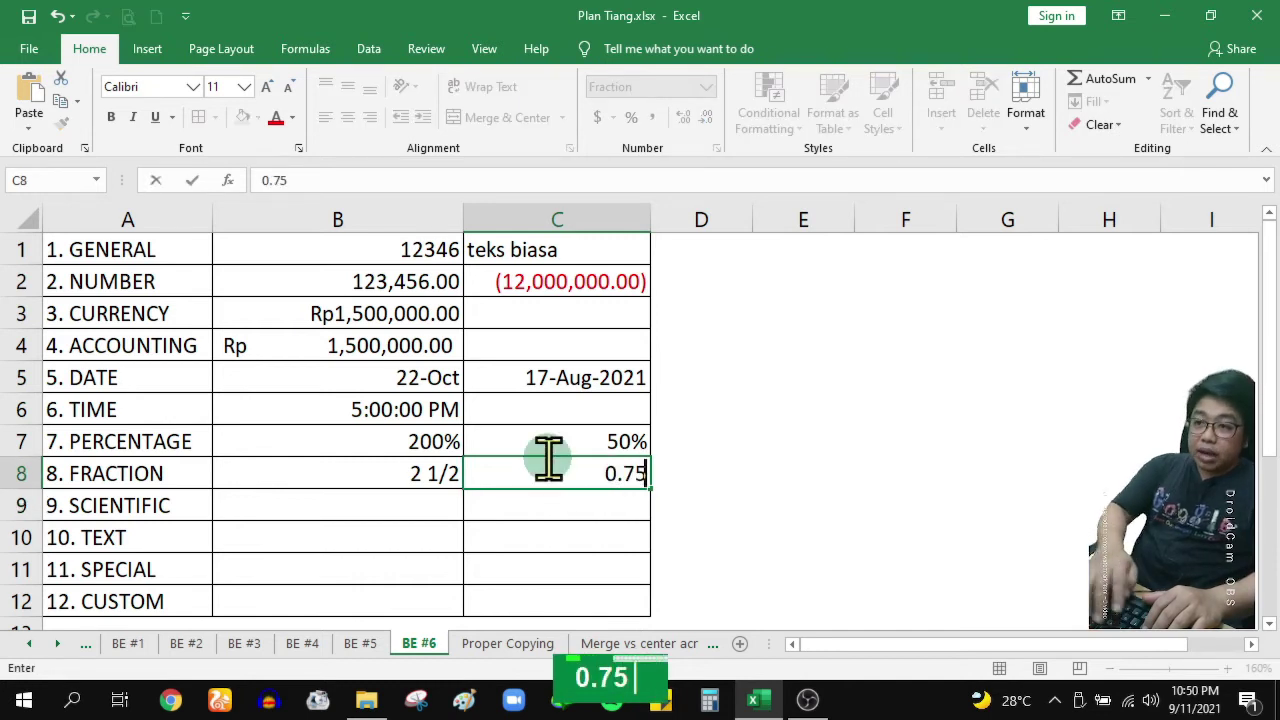
pyautogui.press('Return')
pyautogui.press('Up')
pyautogui.write('1')
pyautogui.press('Return')
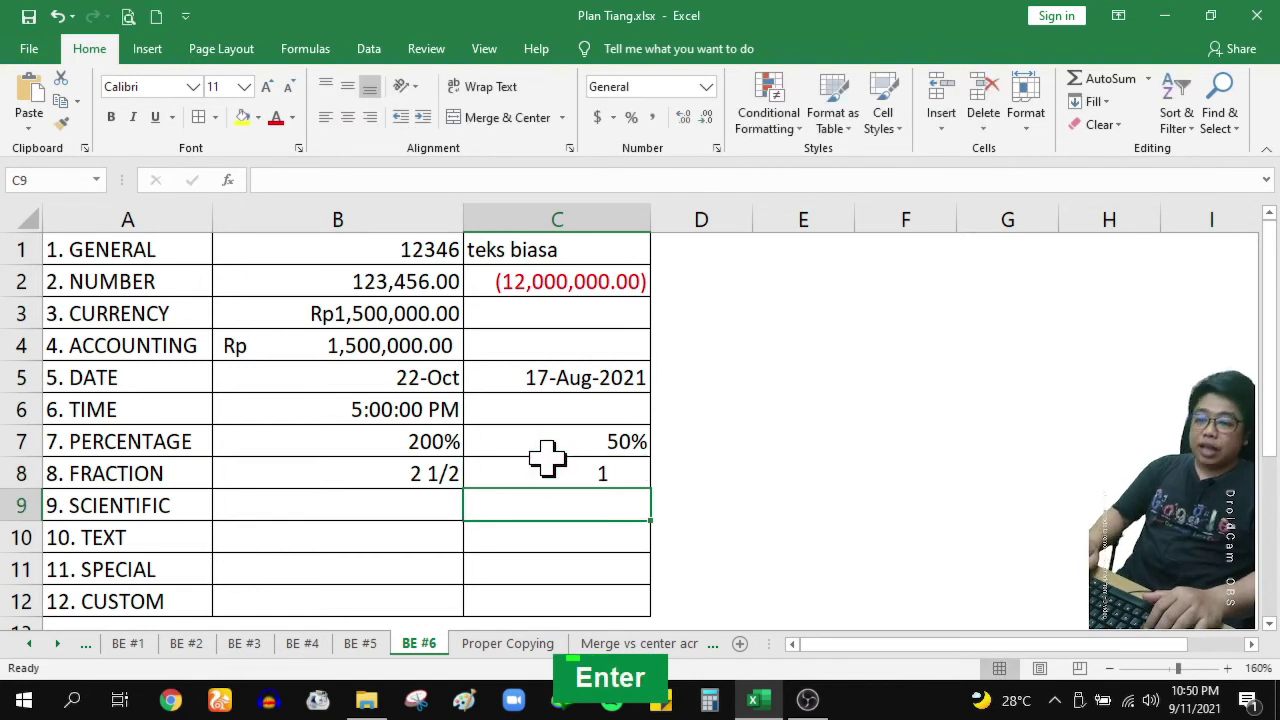
pyautogui.hotkey('ctrl', 'z')
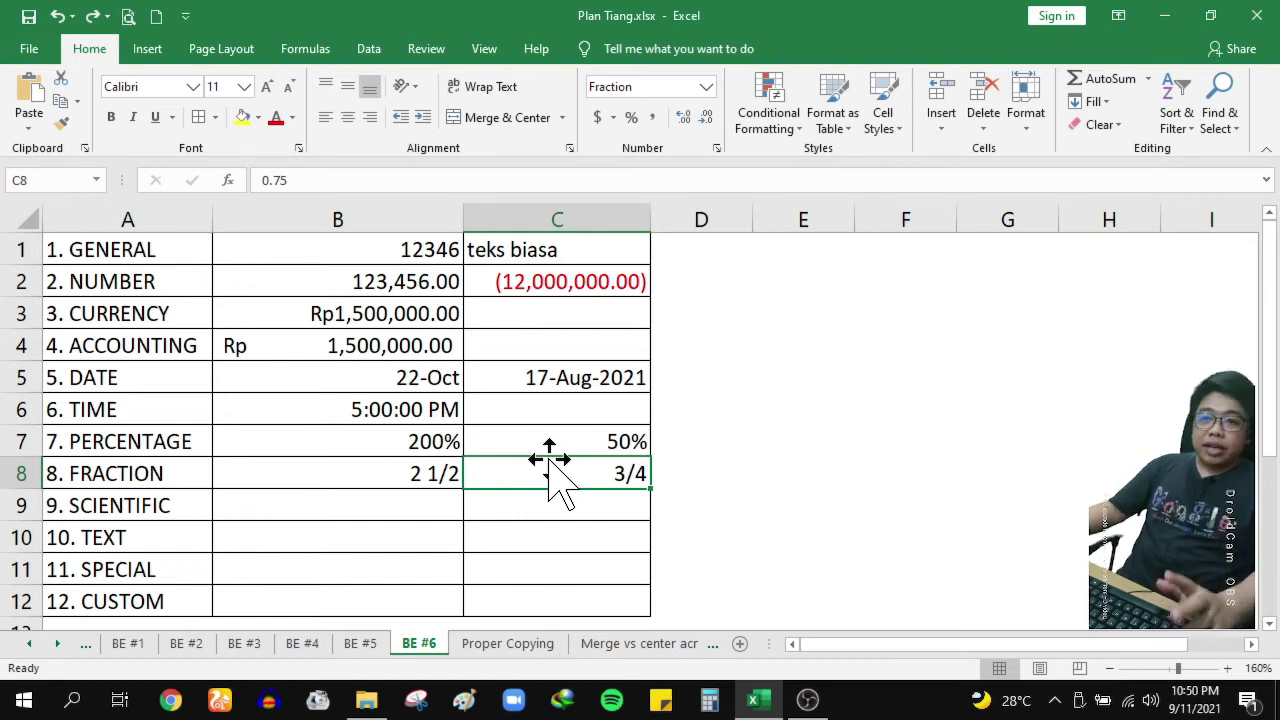
pyautogui.click(434, 500)
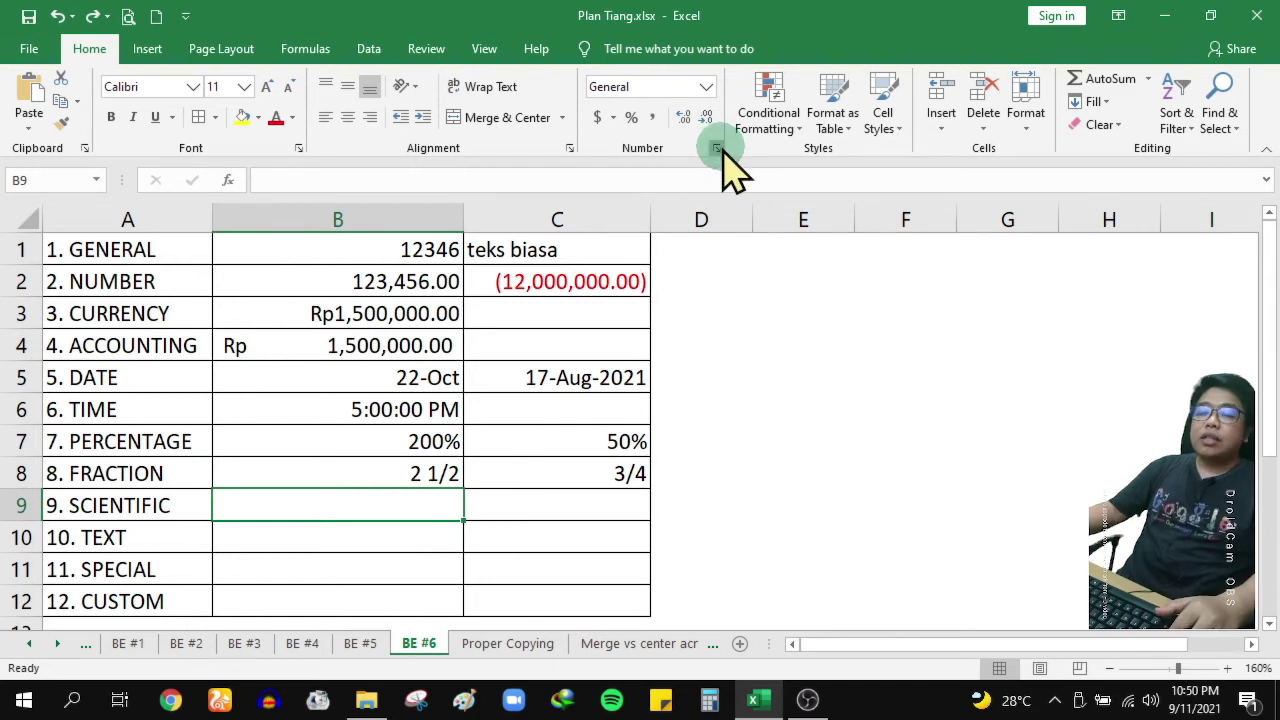
# Format B9 as Scientific with 2 decimal places and test it with 150 (1.50E+02)
pyautogui.click(716, 148)
pyautogui.click(724, 327)
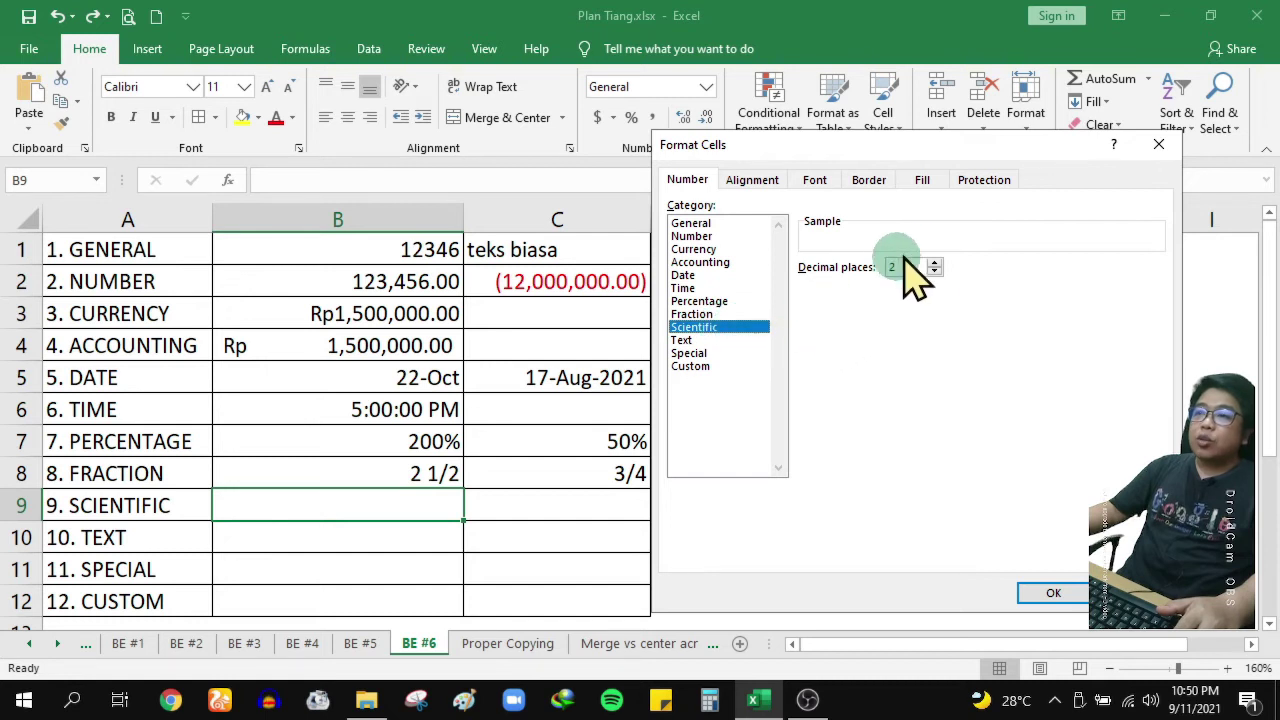
pyautogui.click(1053, 593)
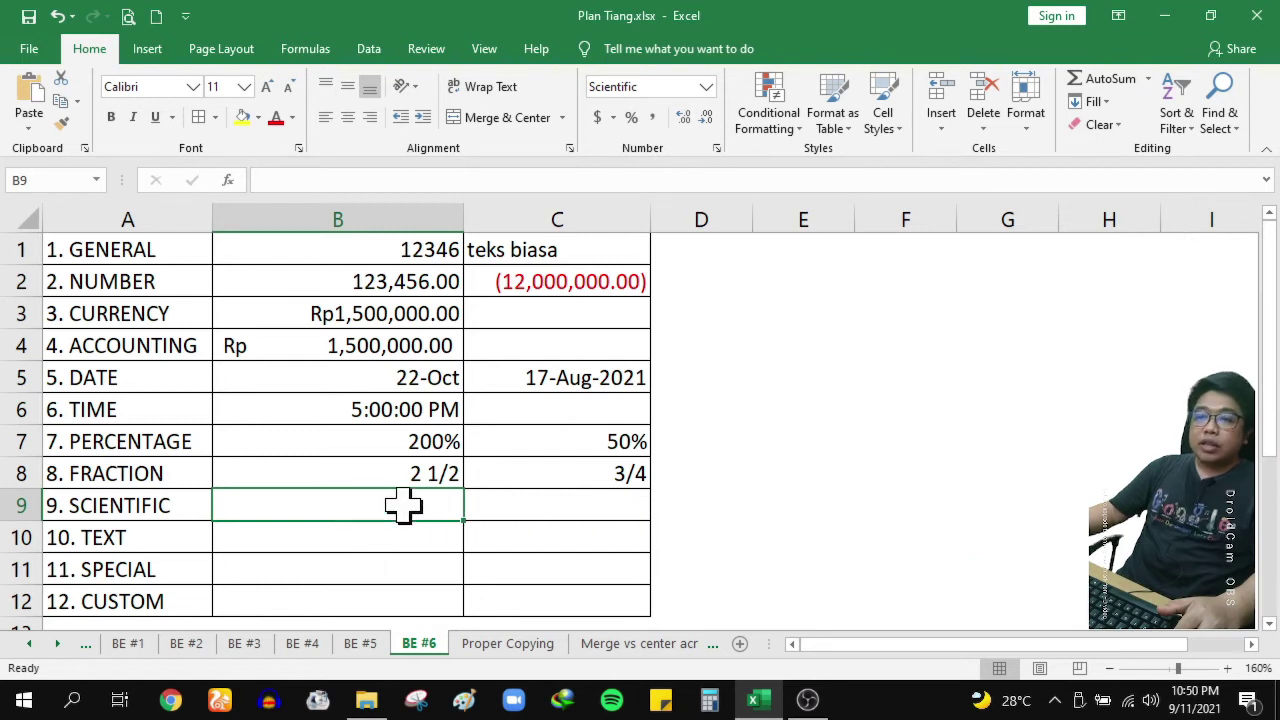
pyautogui.write('150')
pyautogui.press('Return')
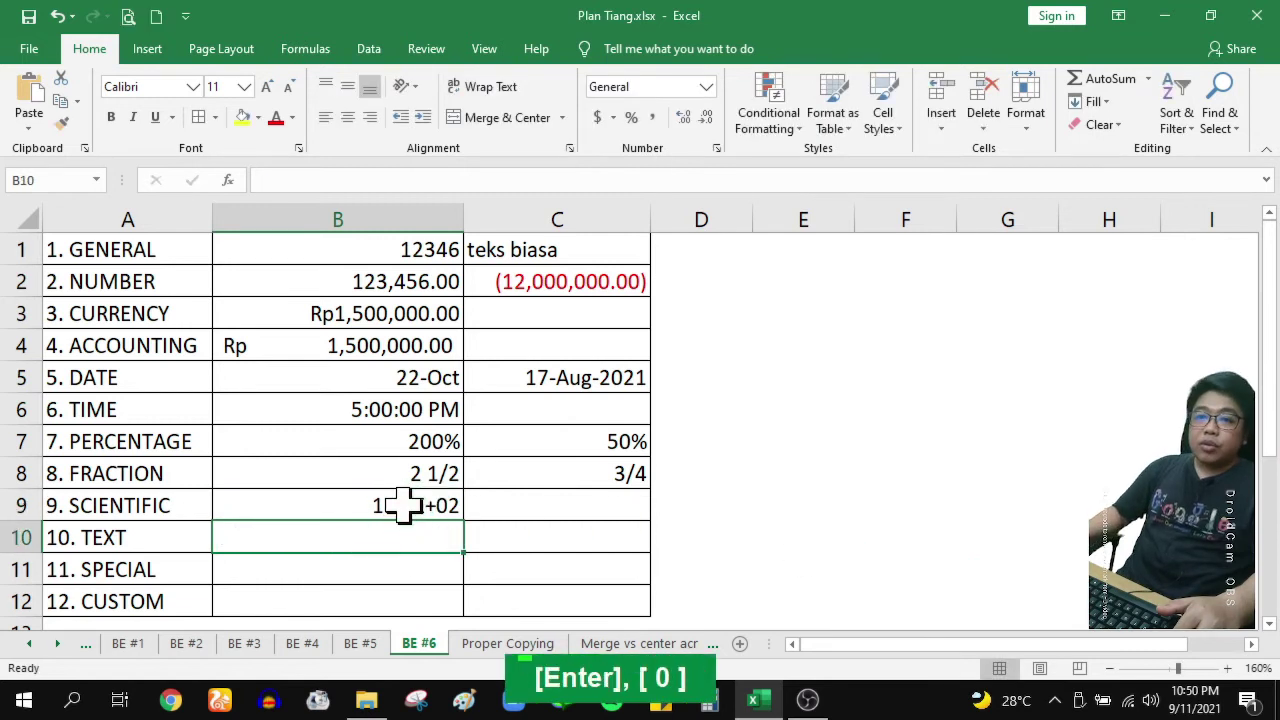
pyautogui.press('Up')
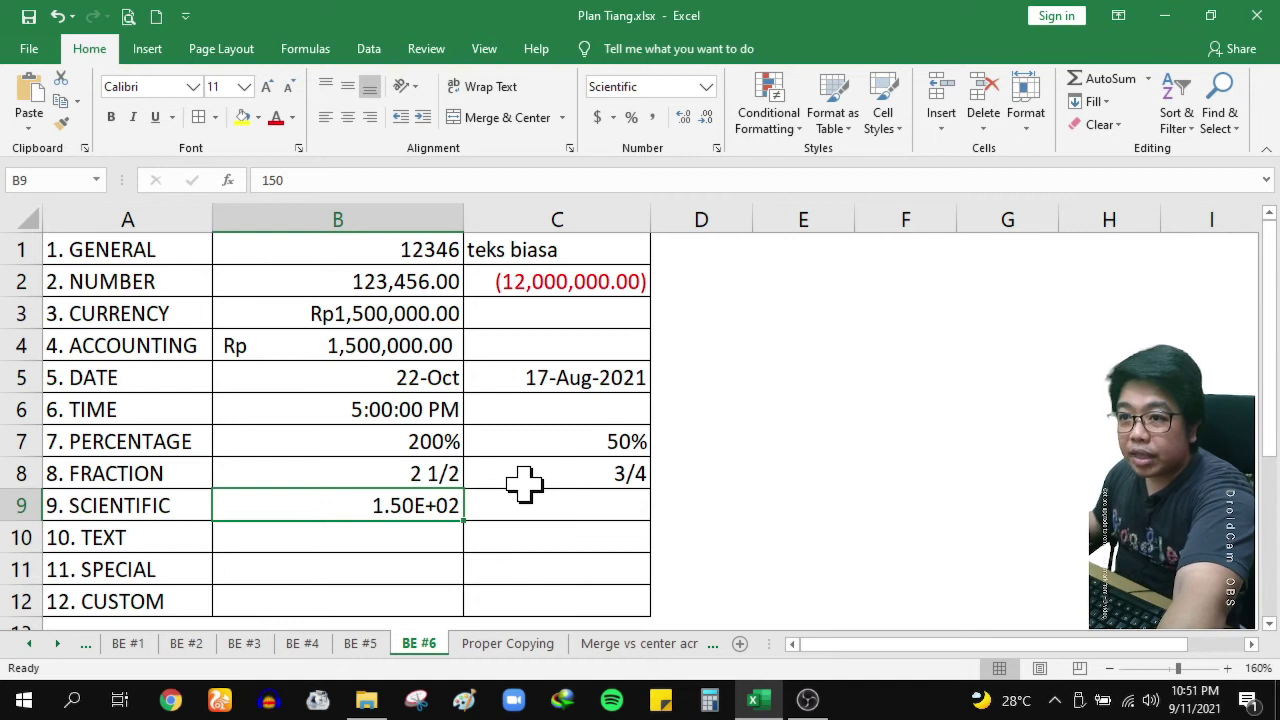
# Replace B9's value with 1000000, displayed as 1.00E+06, and check the stored value
pyautogui.write('1000000')
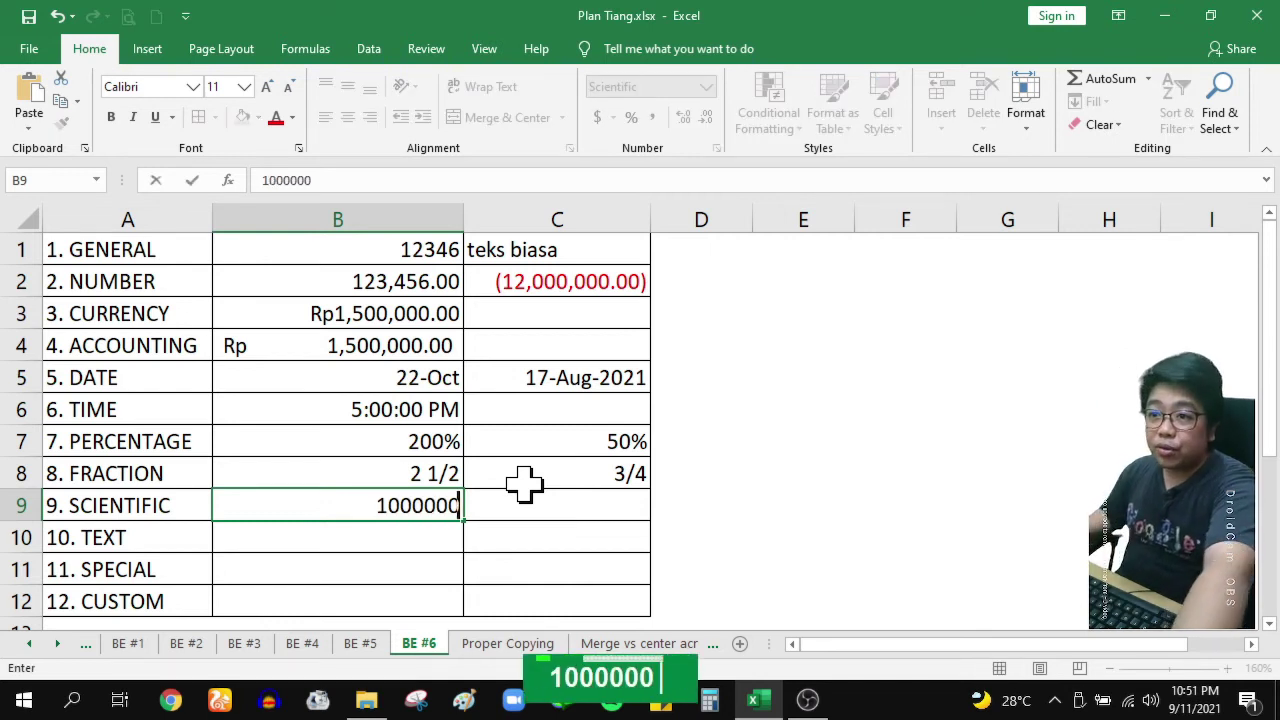
pyautogui.press('Return')
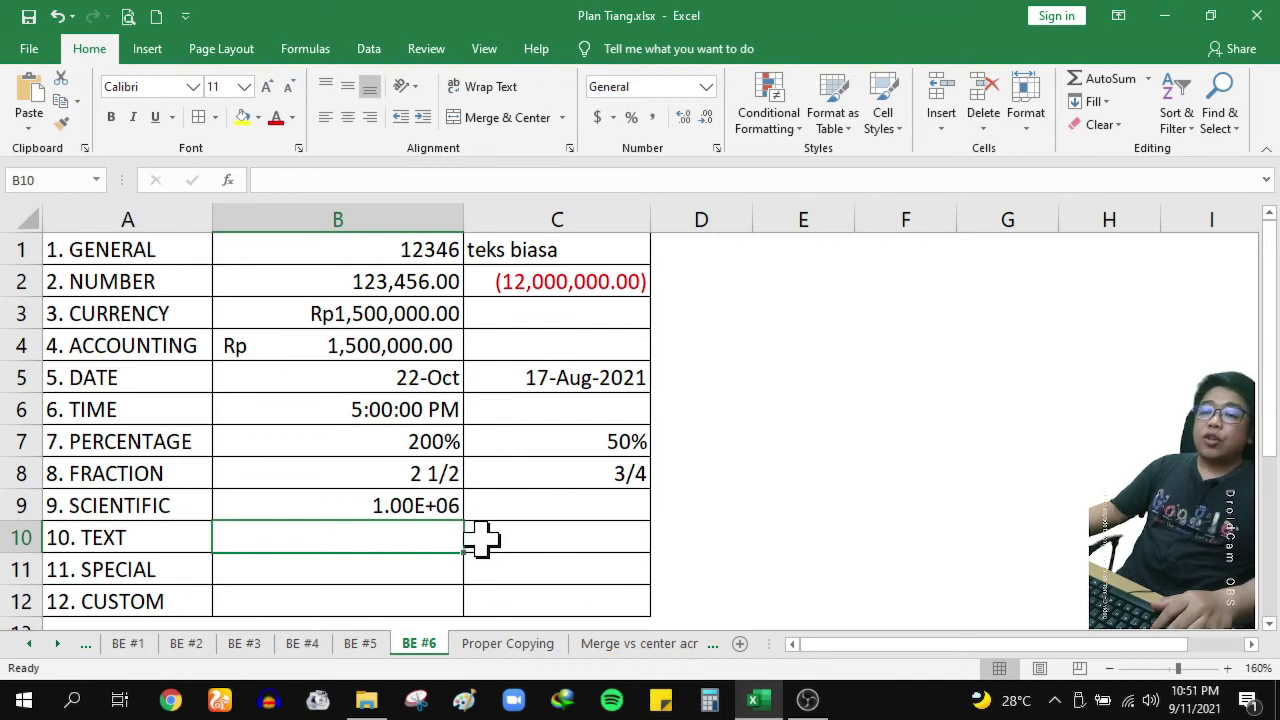
pyautogui.click(380, 505)
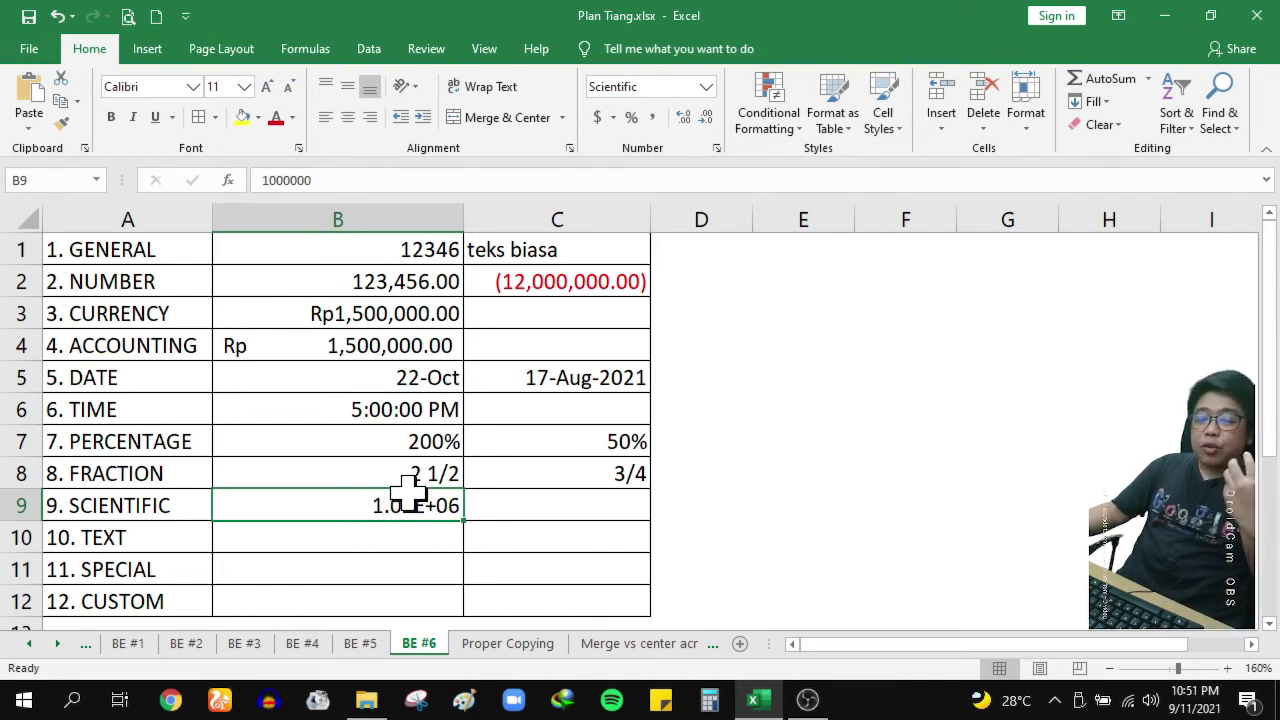
pyautogui.click(838, 504)
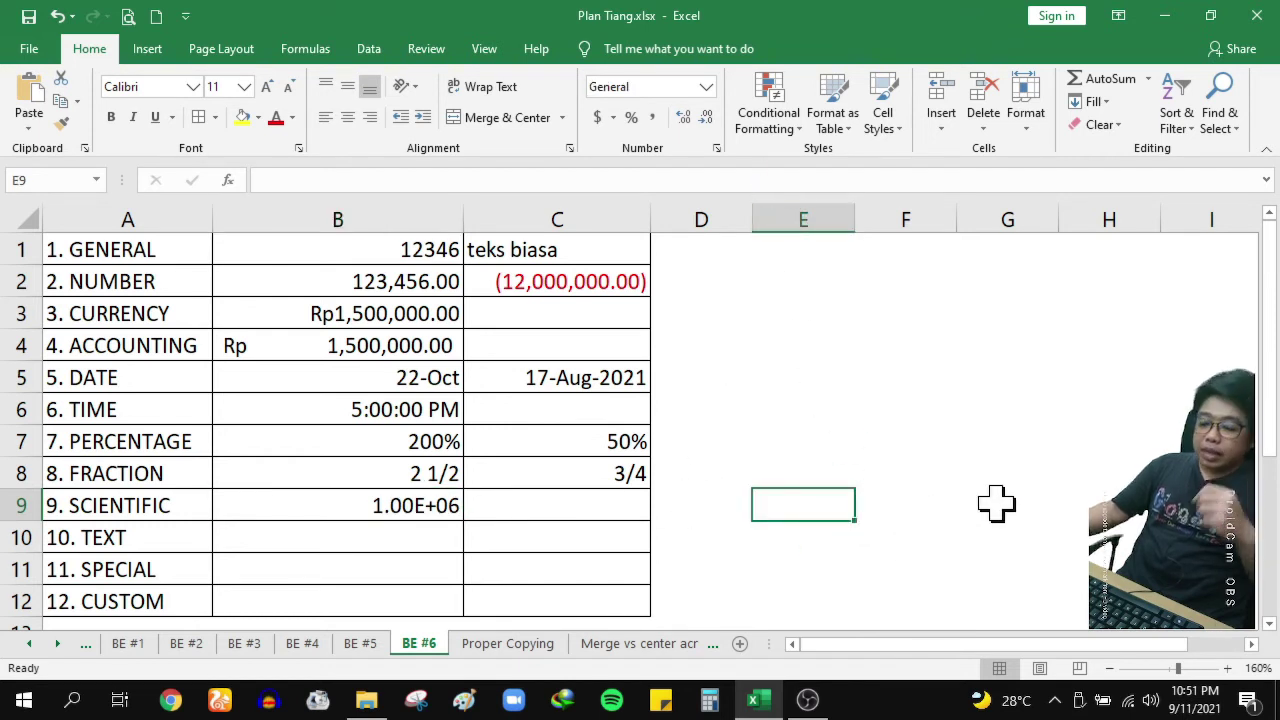
pyautogui.write('=')
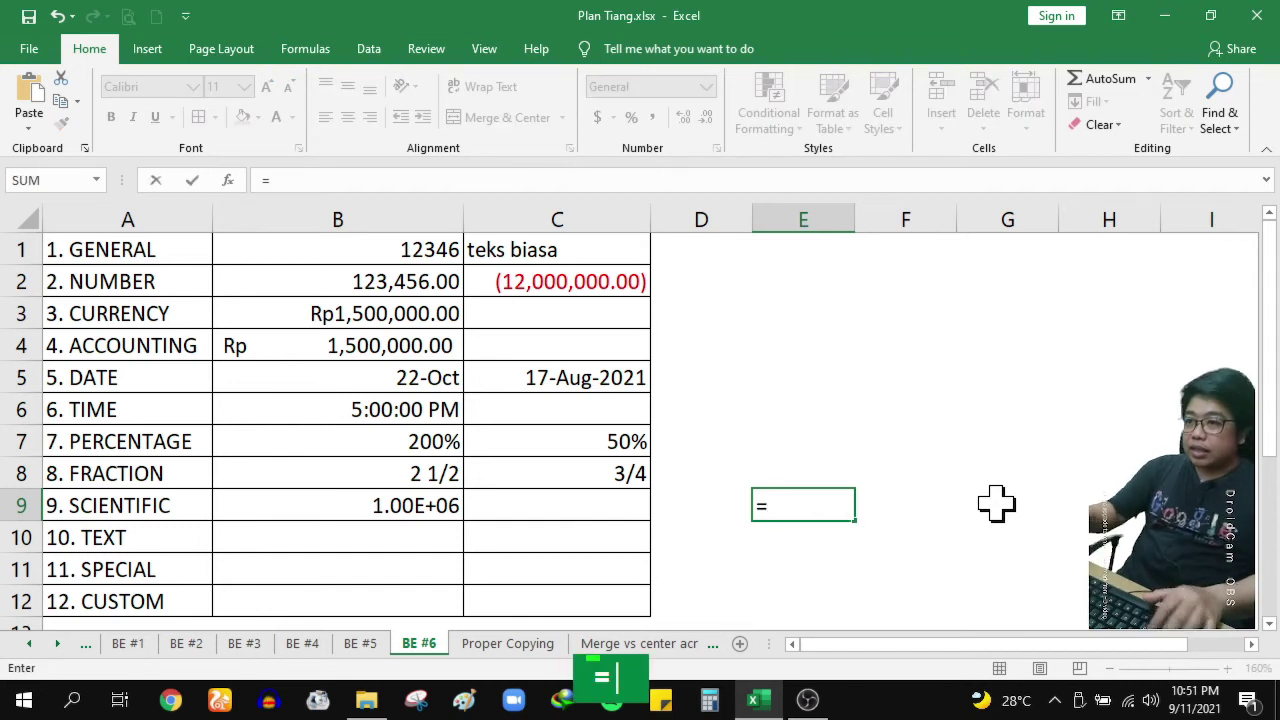
pyautogui.press('Escape')
pyautogui.click(808, 505)
pyautogui.write('=')
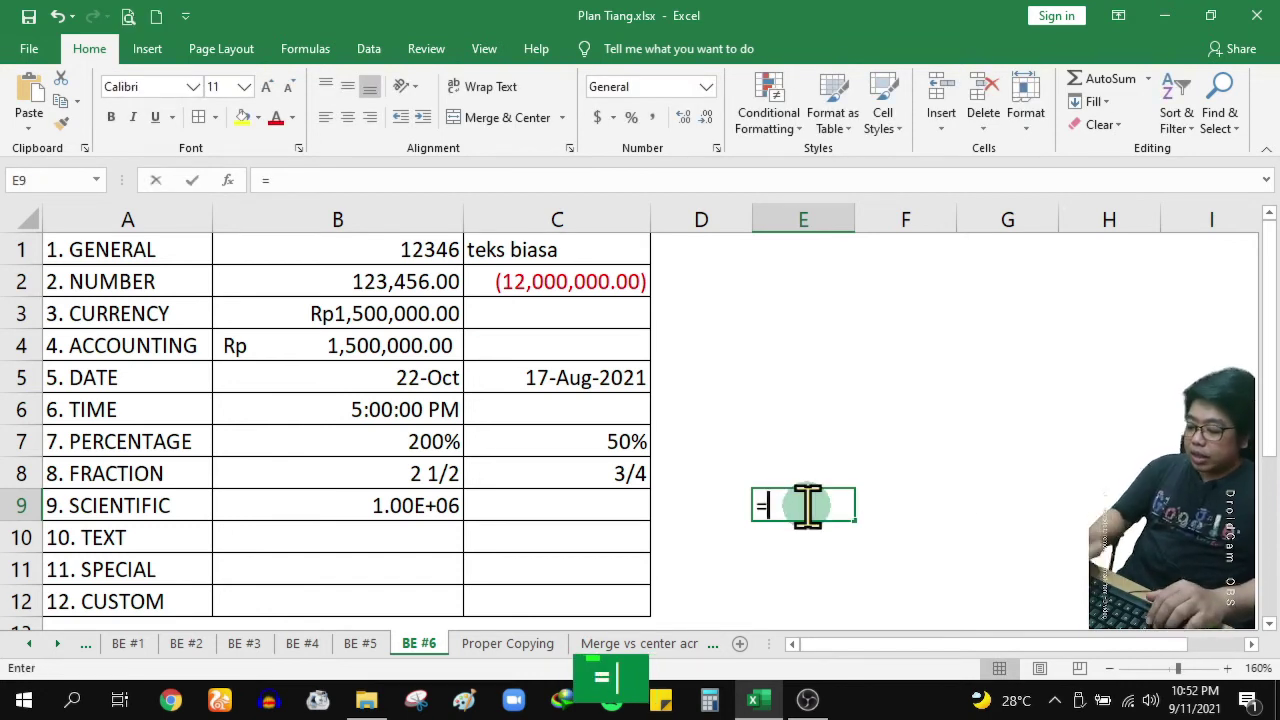
pyautogui.write('10000')
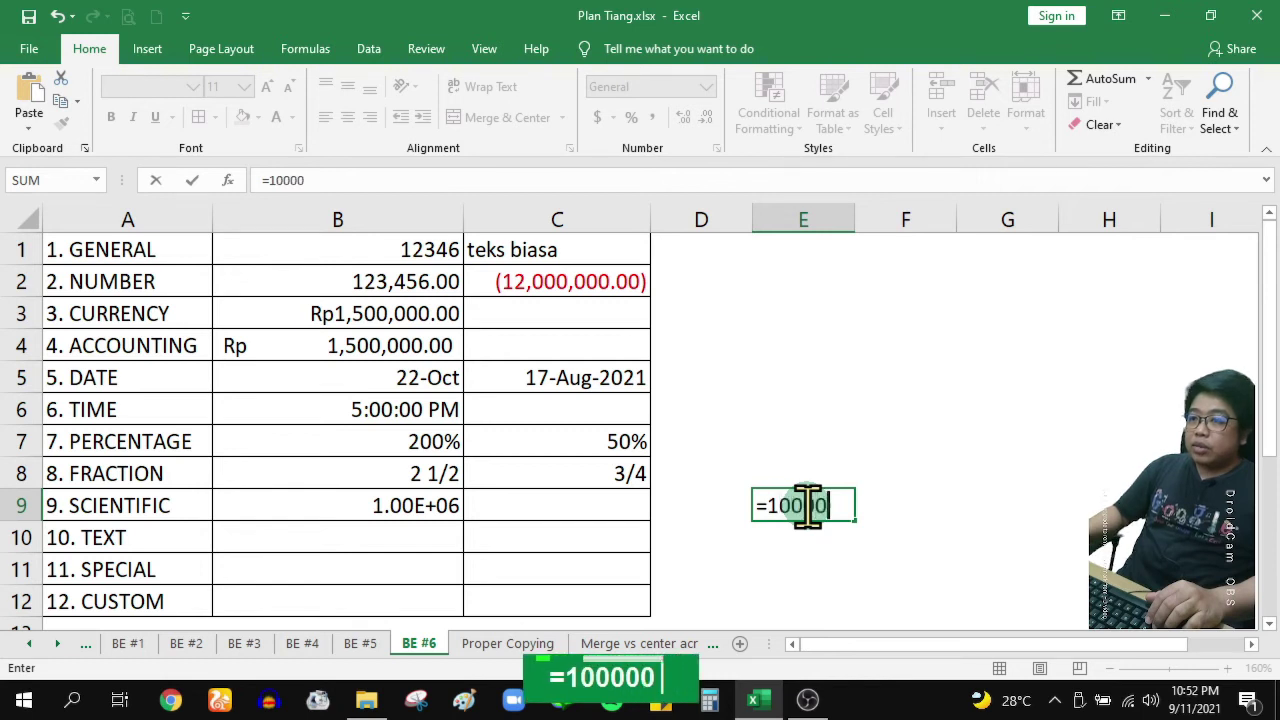
pyautogui.write('00000+')
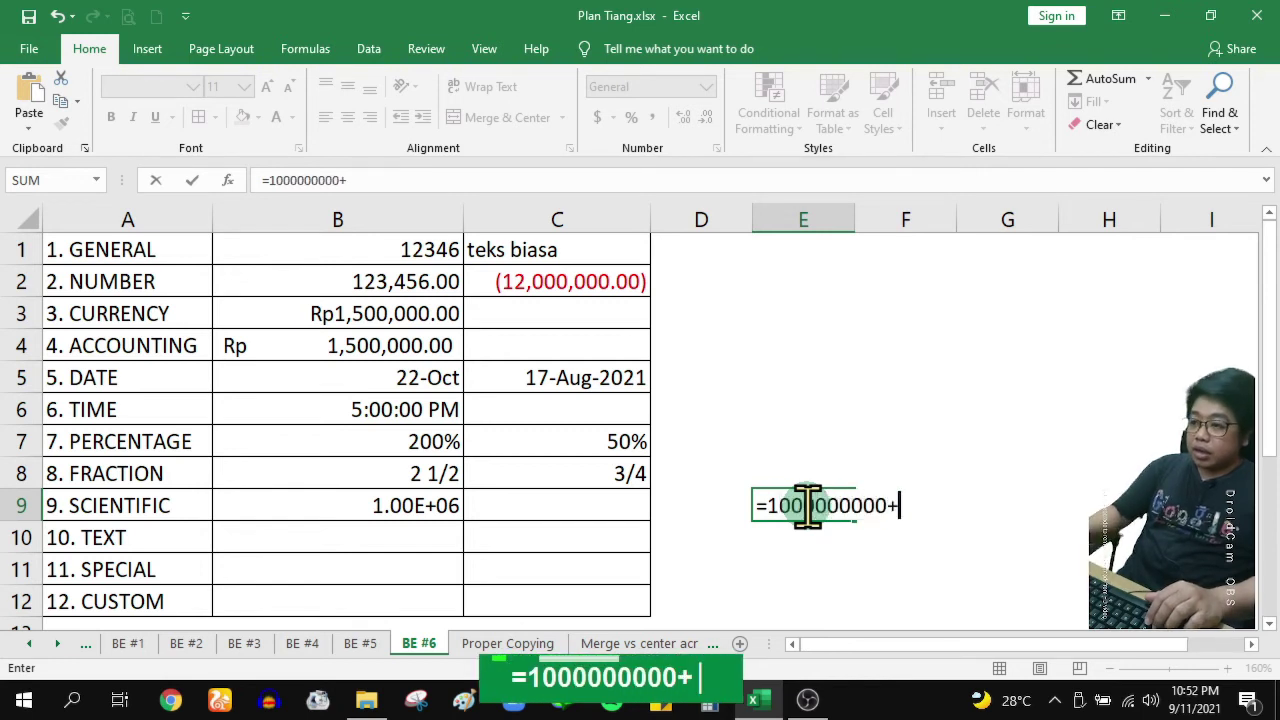
pyautogui.write('9')
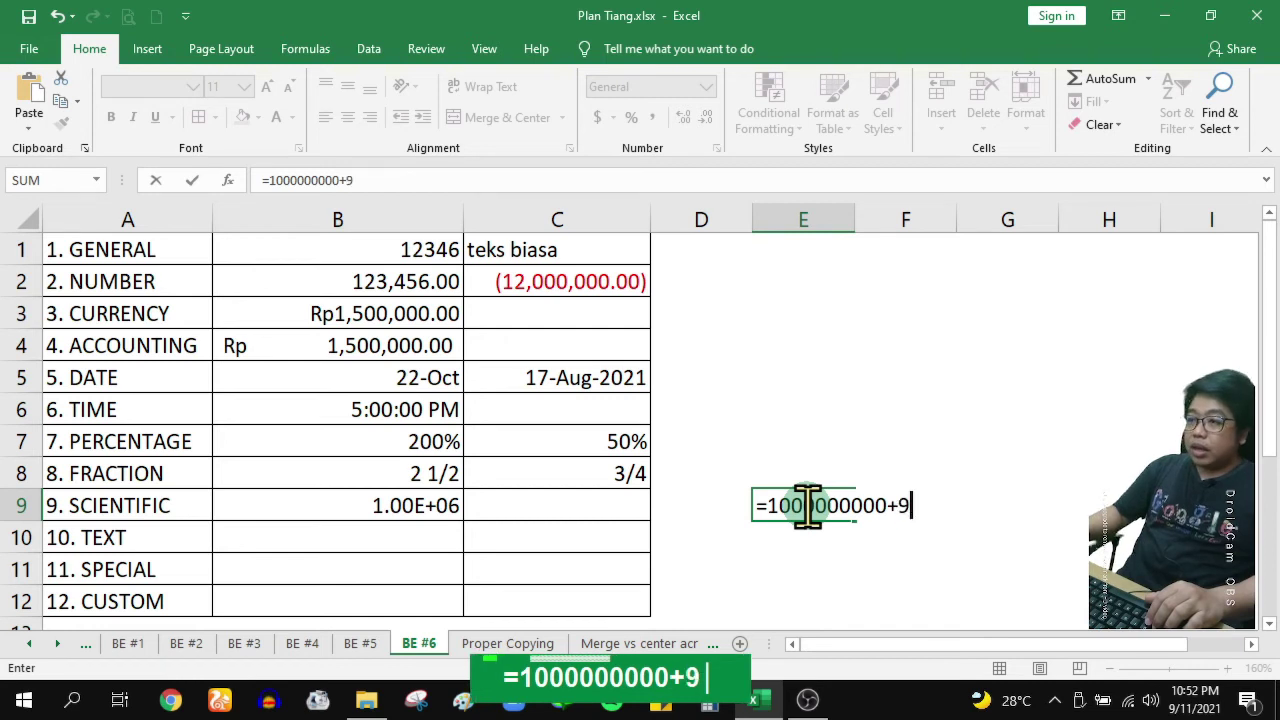
pyautogui.write('000000000')
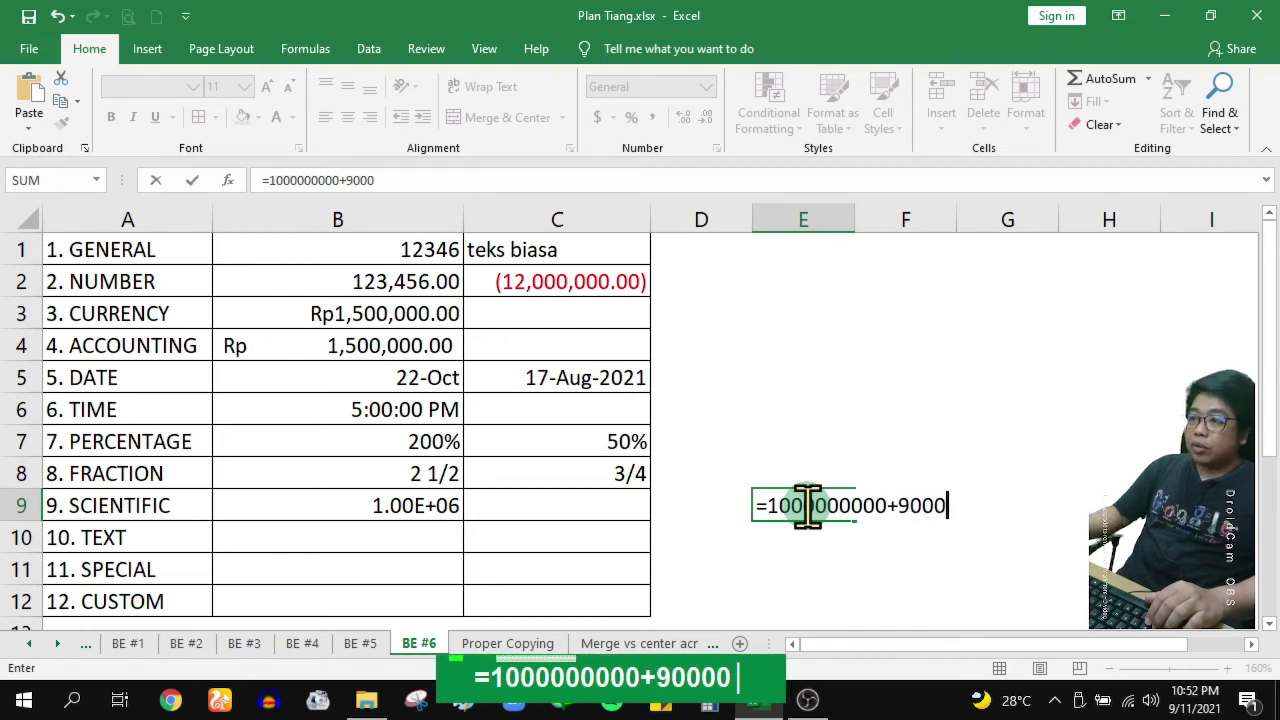
pyautogui.write('00')
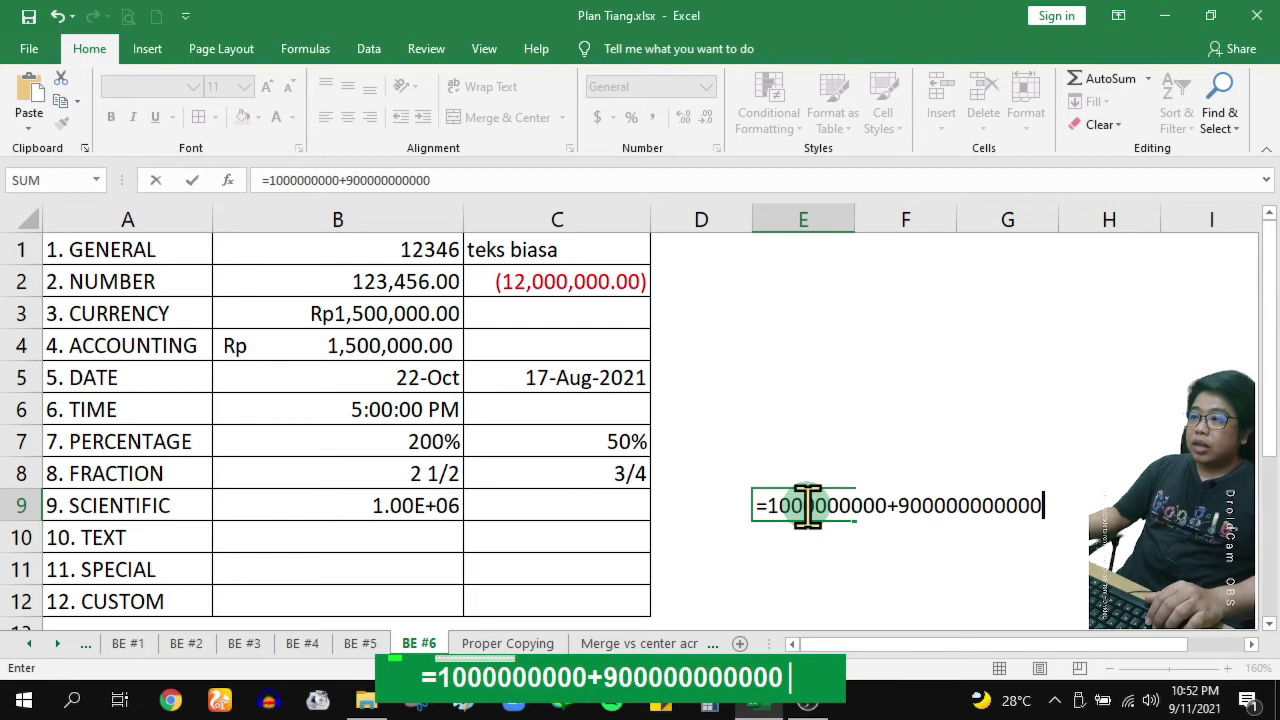
pyautogui.press('Return')
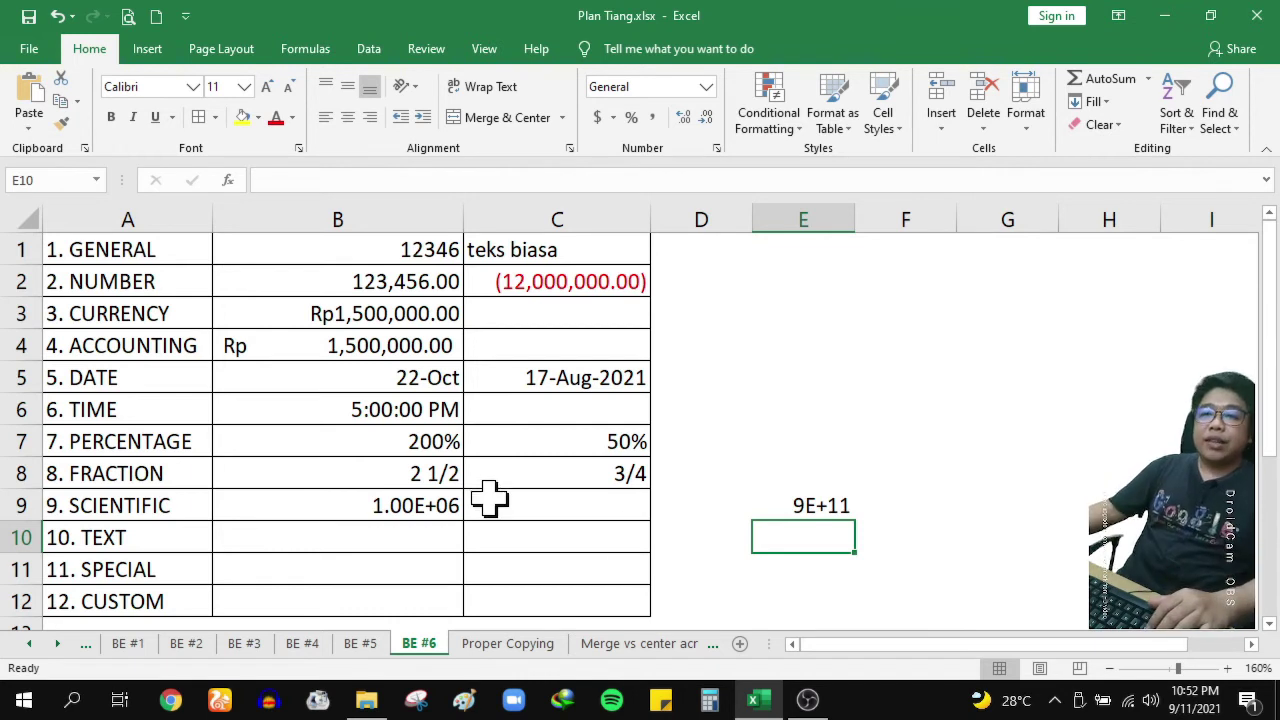
pyautogui.click(358, 543)
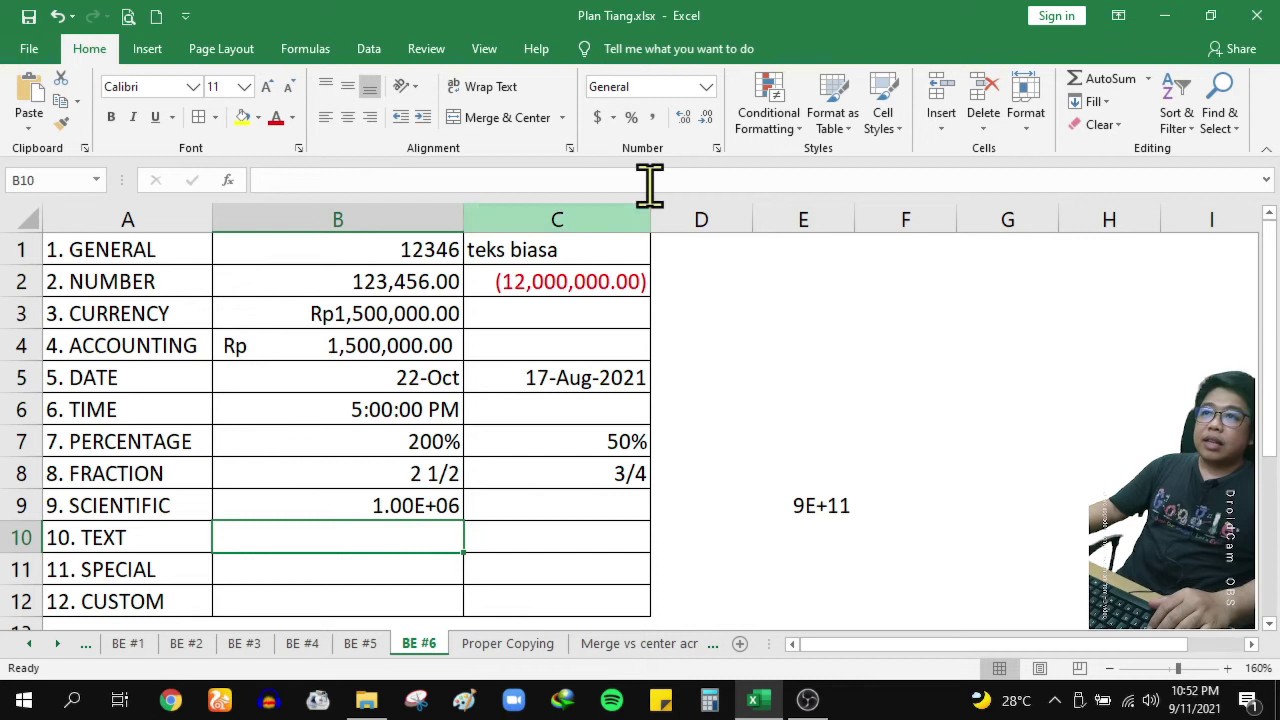
# Preview the Text category without applying it, then enter 150 in B10 as General
pyautogui.click(716, 148)
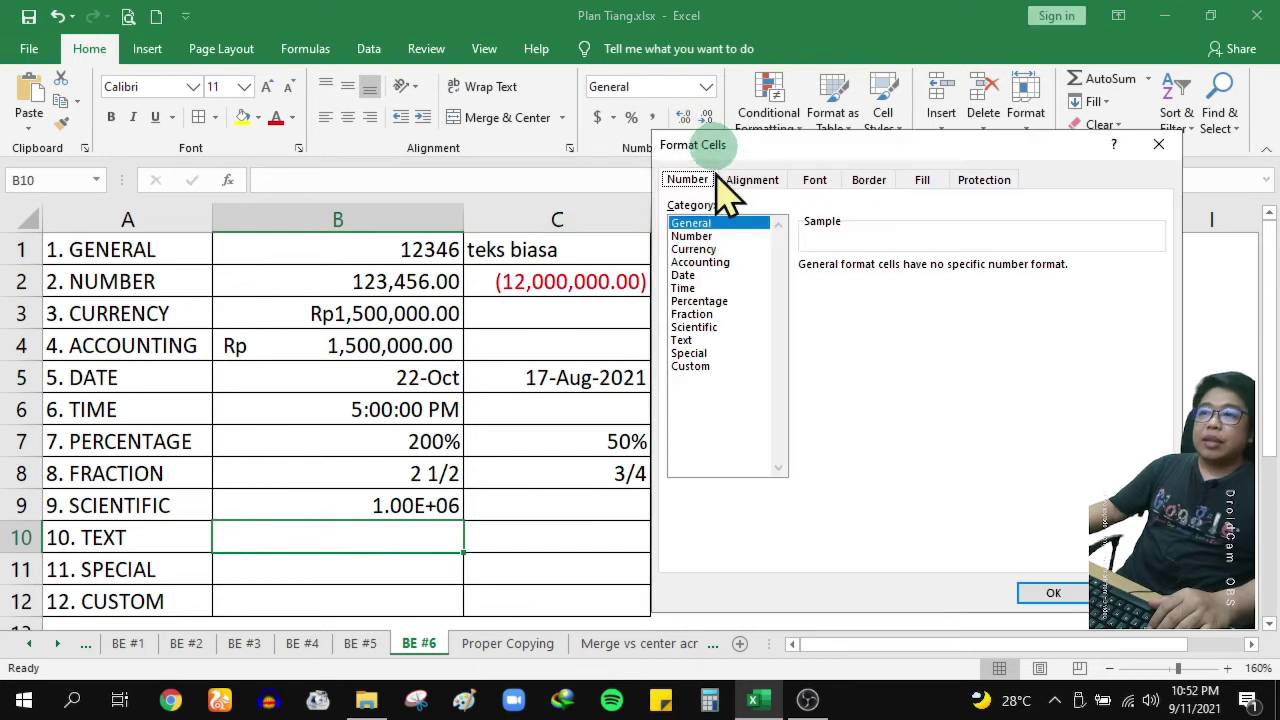
pyautogui.click(697, 340)
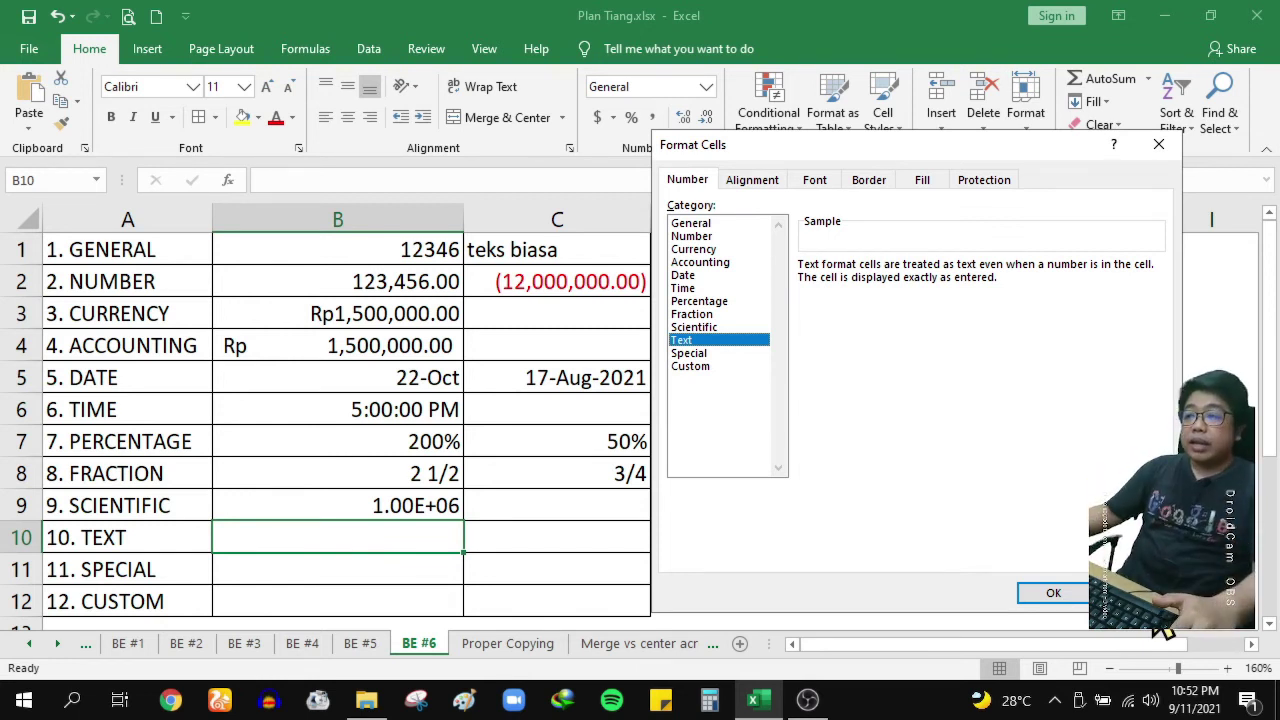
pyautogui.click(1139, 597)
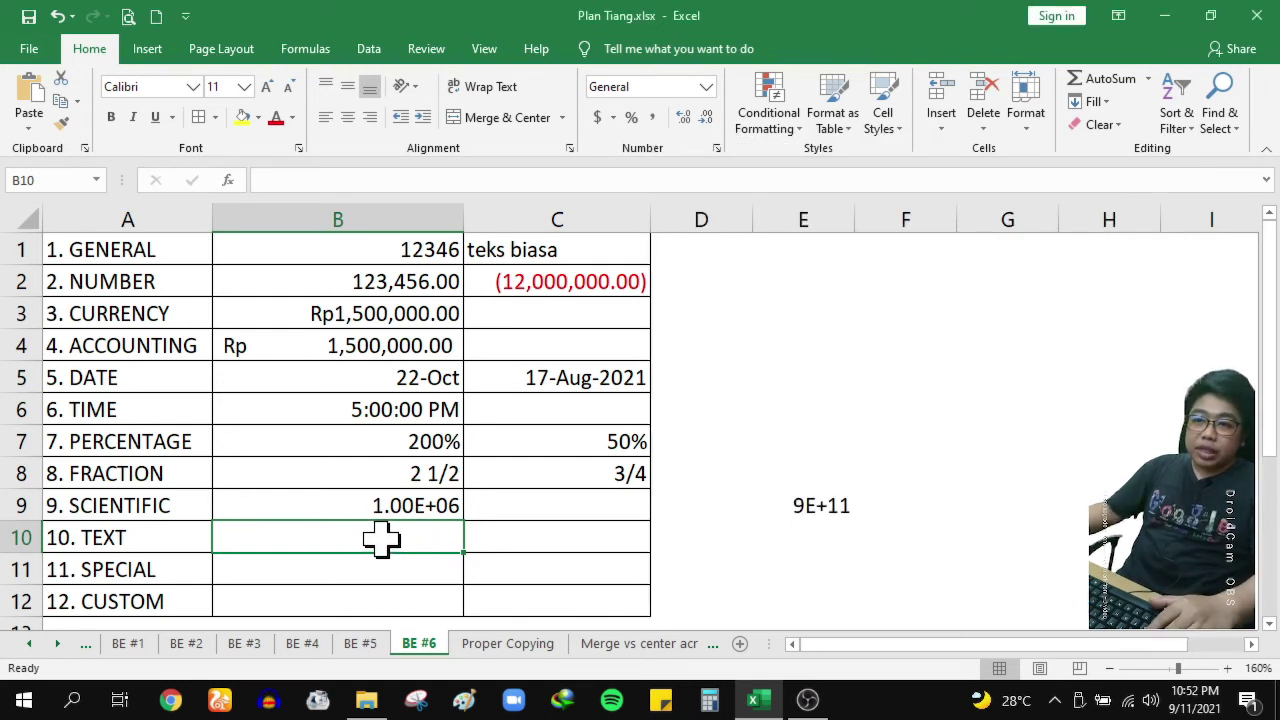
pyautogui.write('150')
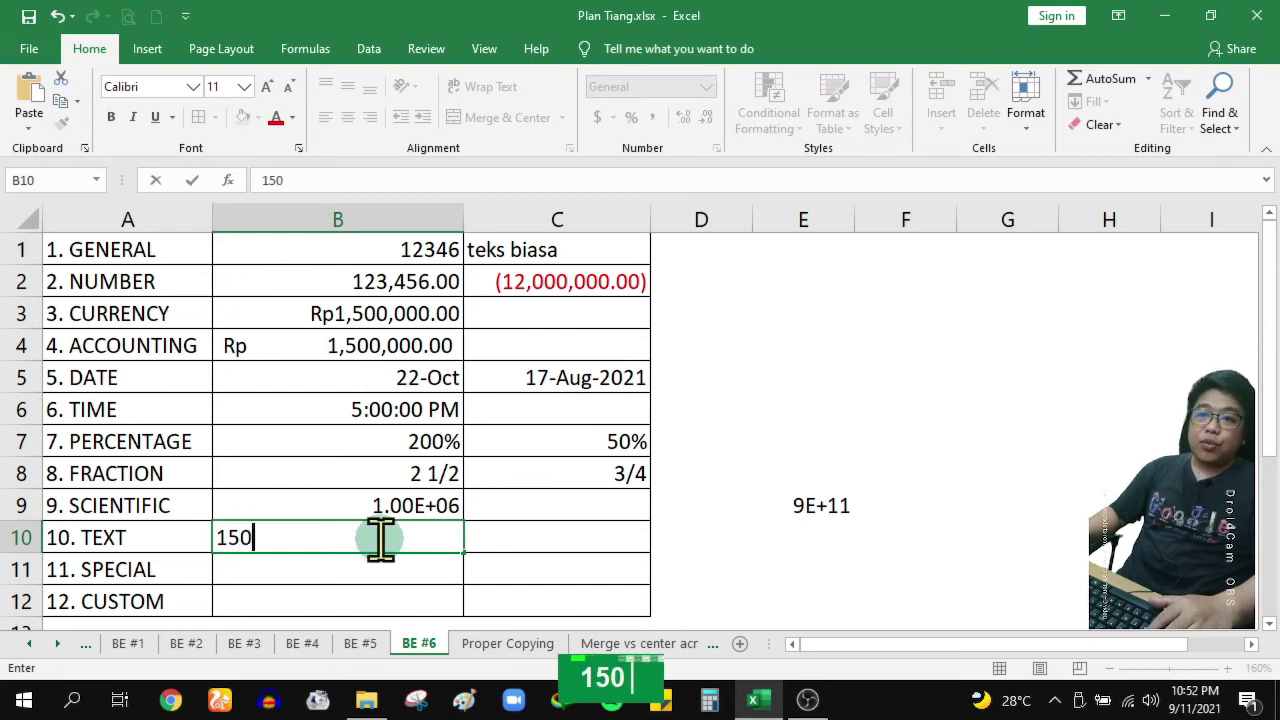
pyautogui.press('Return')
pyautogui.click(378, 538)
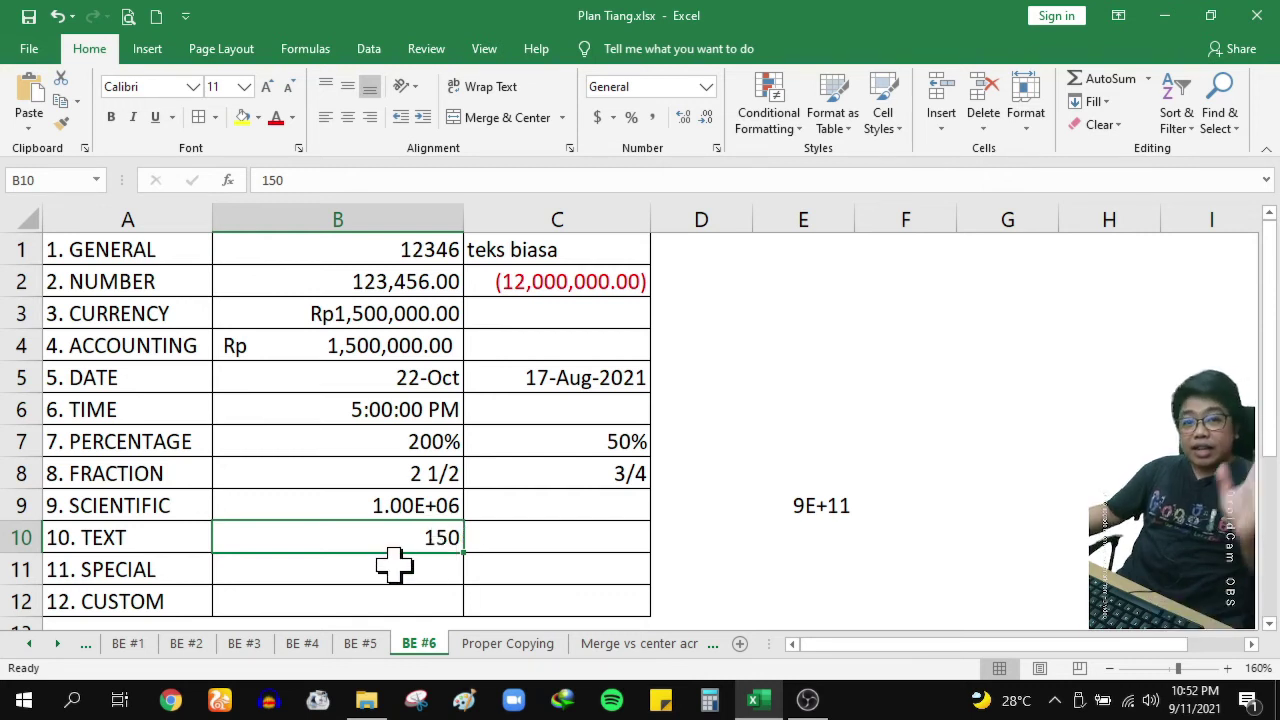
pyautogui.click(531, 534)
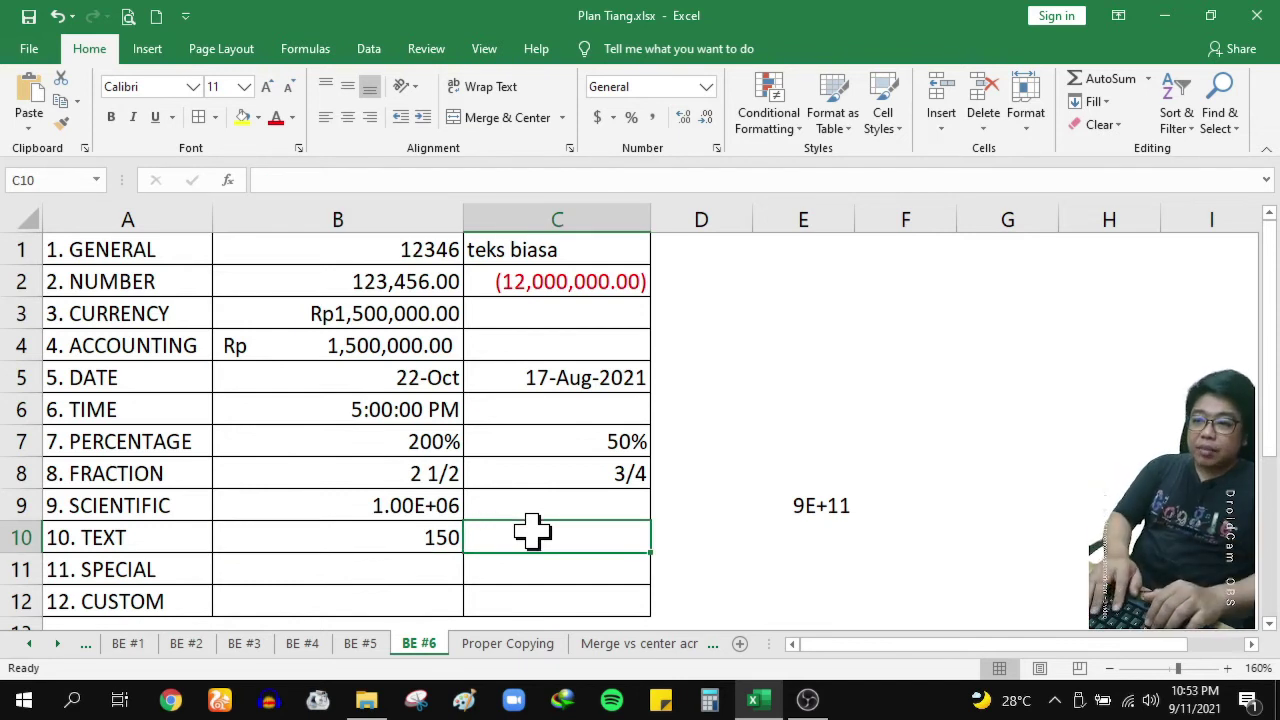
# Enter a sample name in C10
pyautogui.write('Kimberly')
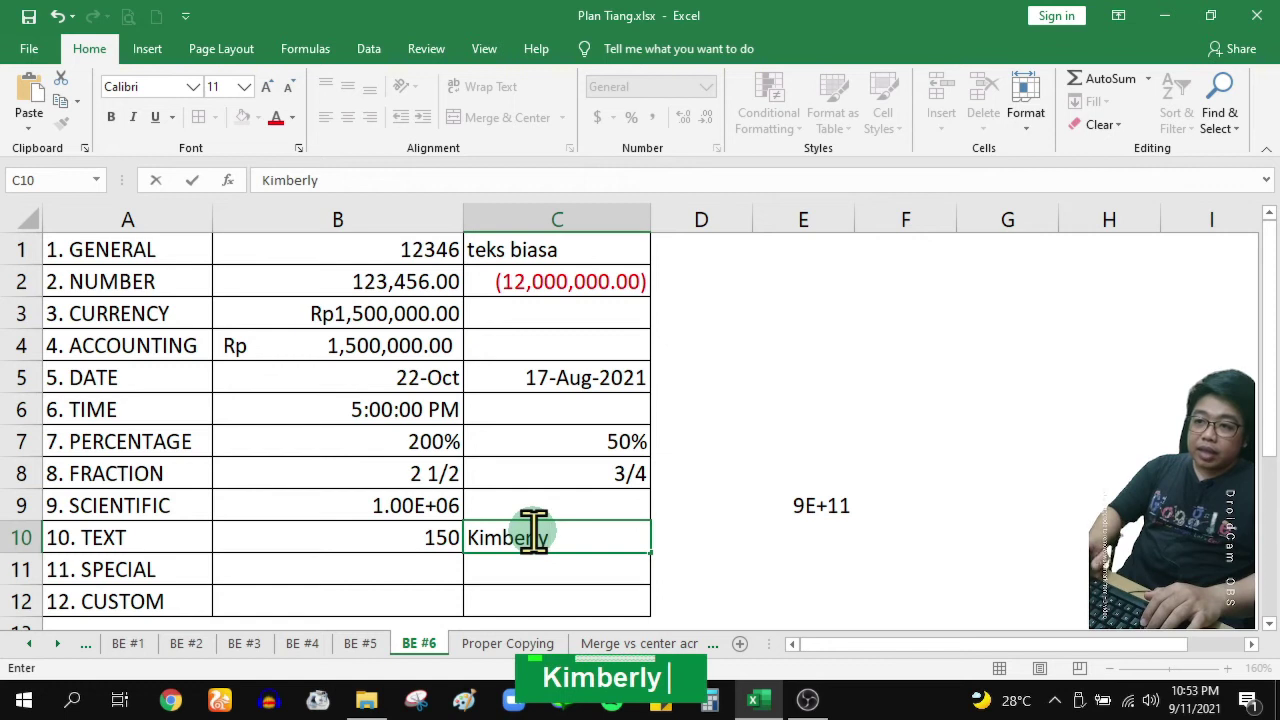
pyautogui.press('Return')
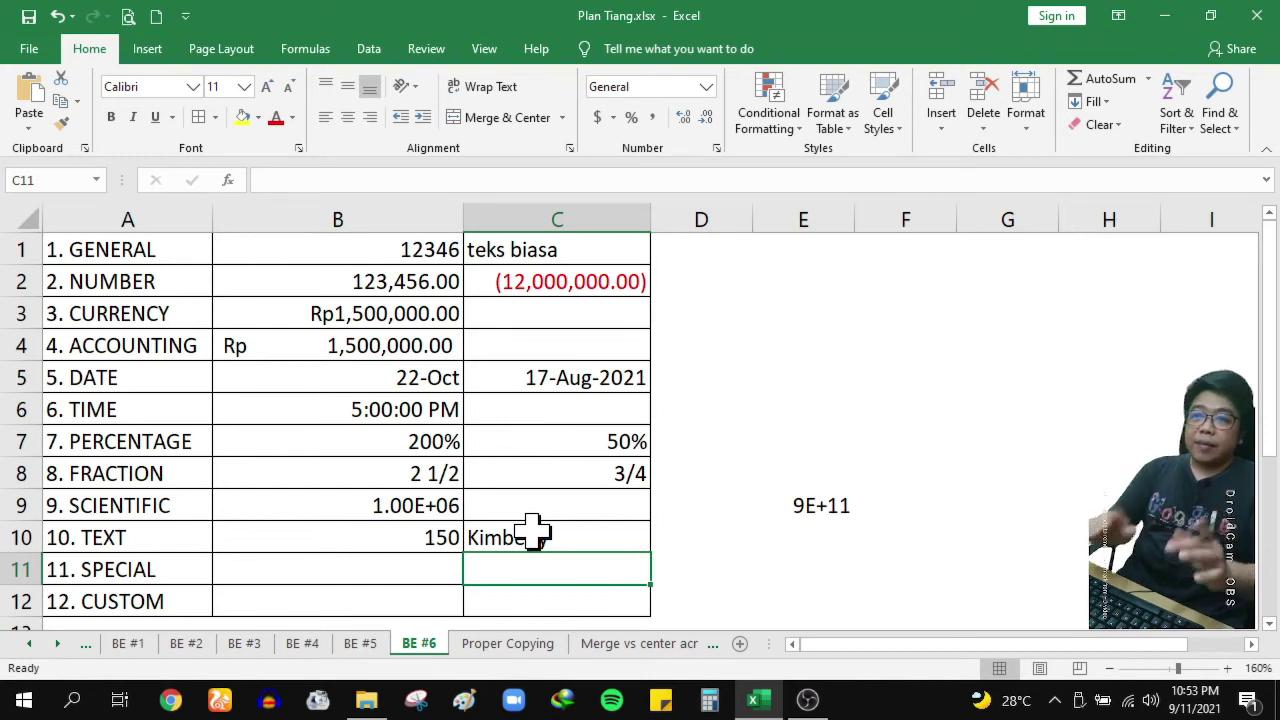
pyautogui.press('Up')
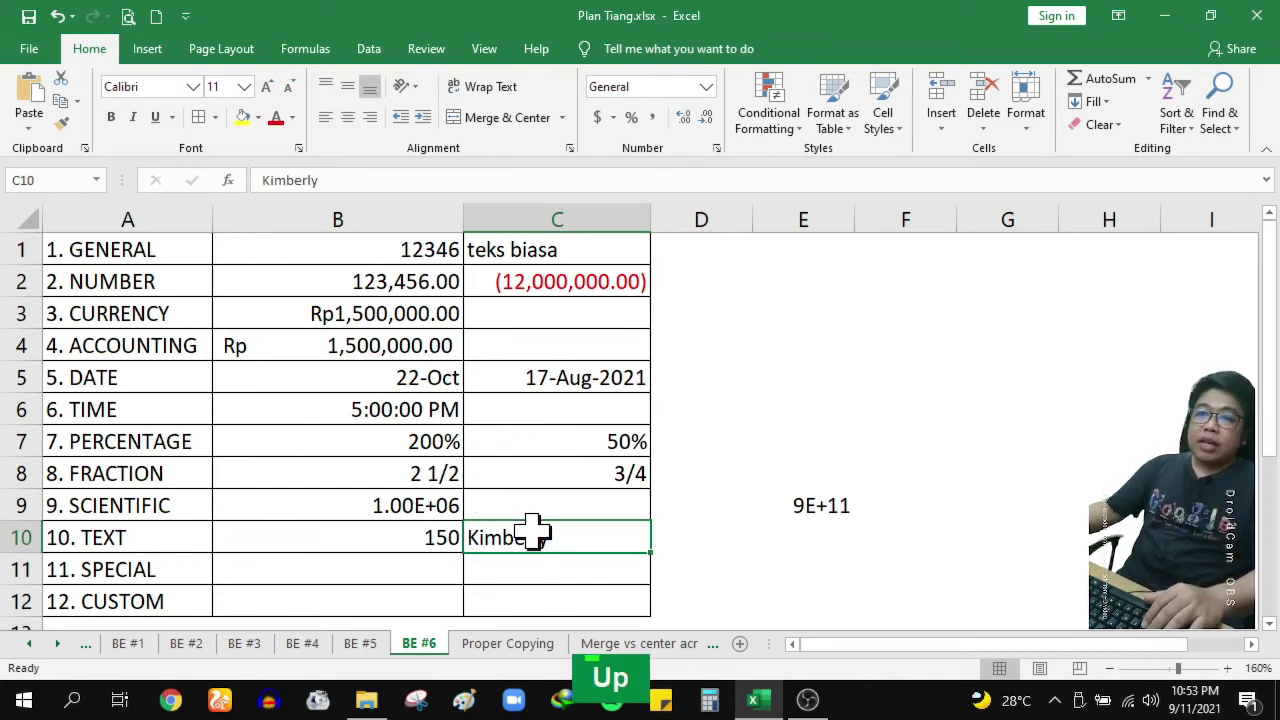
# Apply the Text format to B10 so its 150 sits left-aligned
pyautogui.click(430, 537)
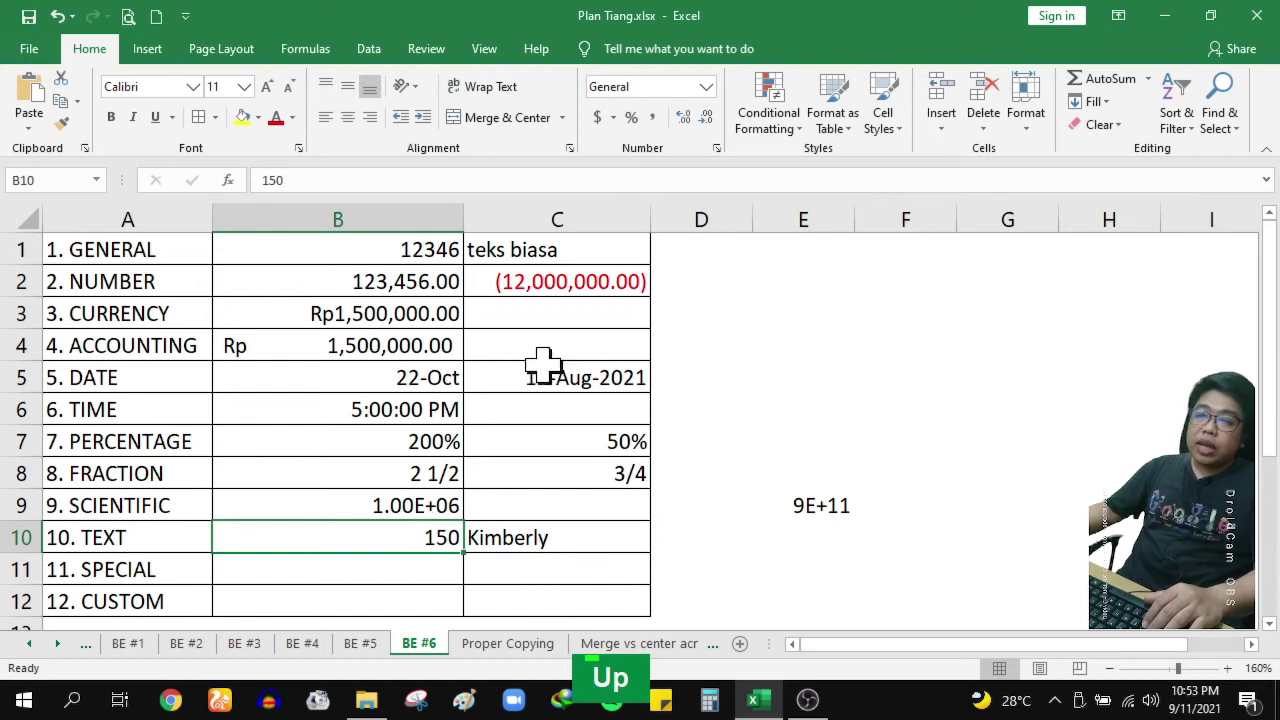
pyautogui.click(715, 148)
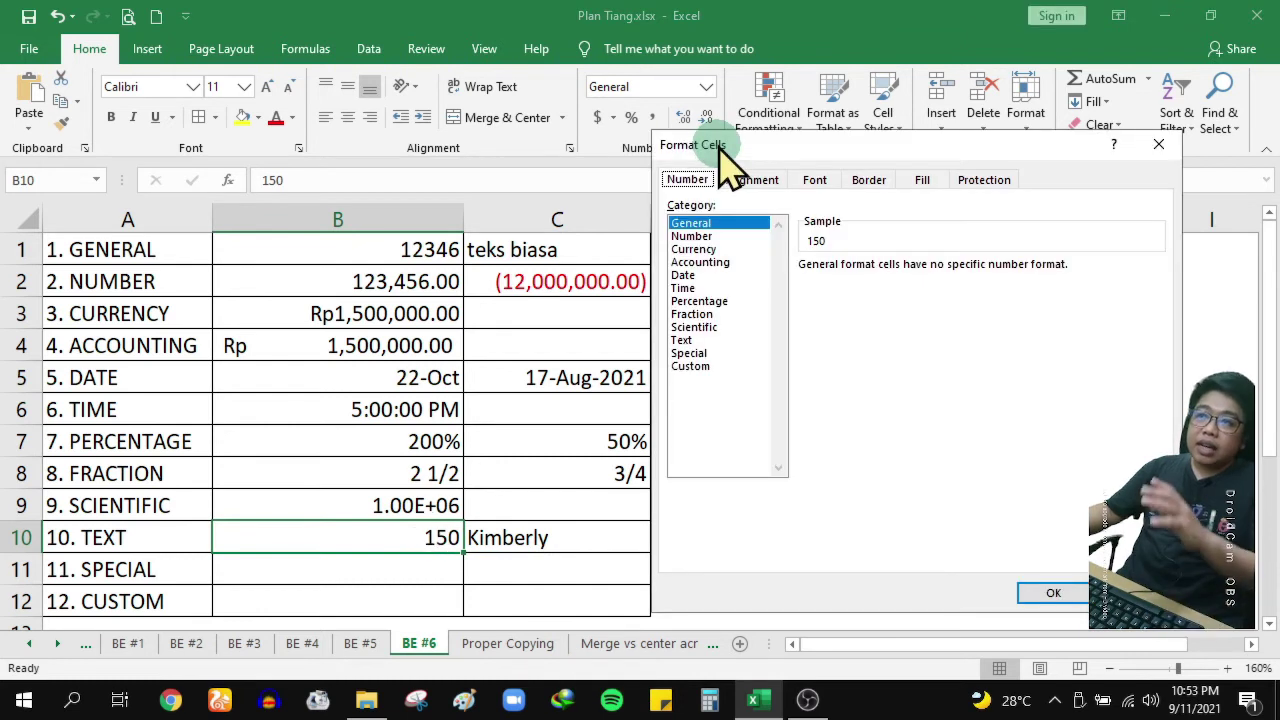
pyautogui.click(712, 340)
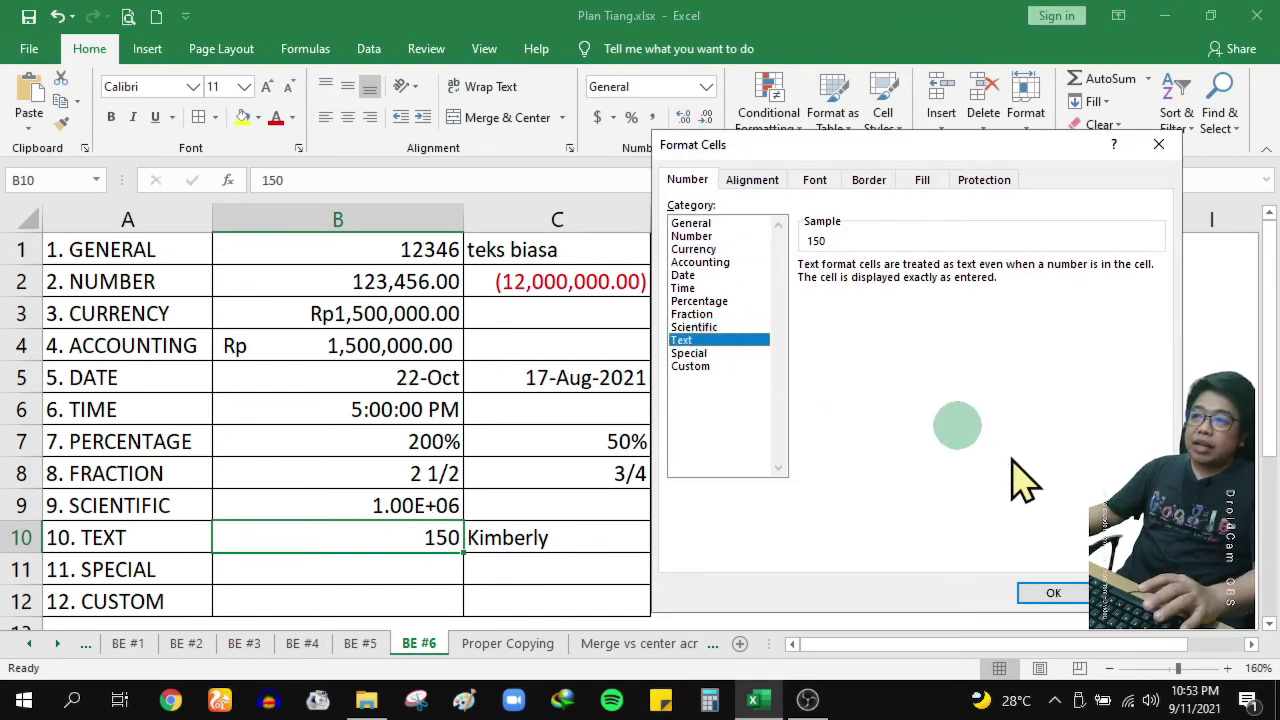
pyautogui.click(1062, 590)
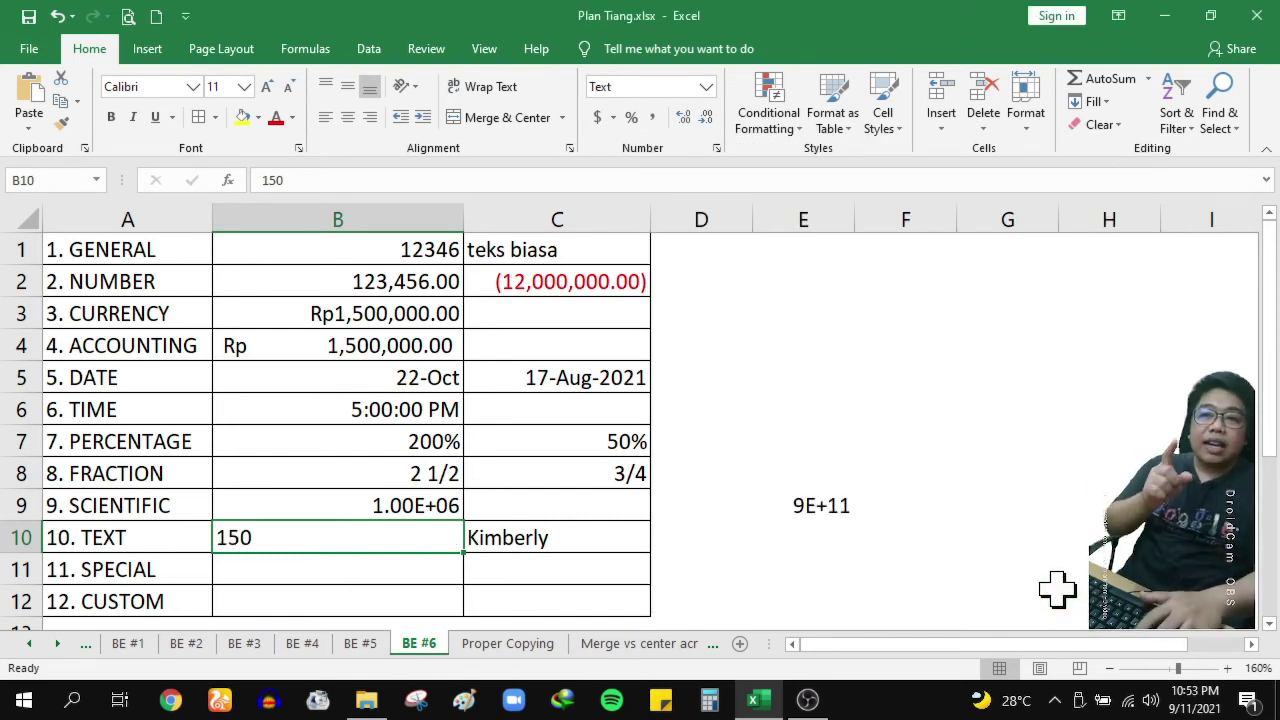
pyautogui.press('Escape')
pyautogui.press('F2')
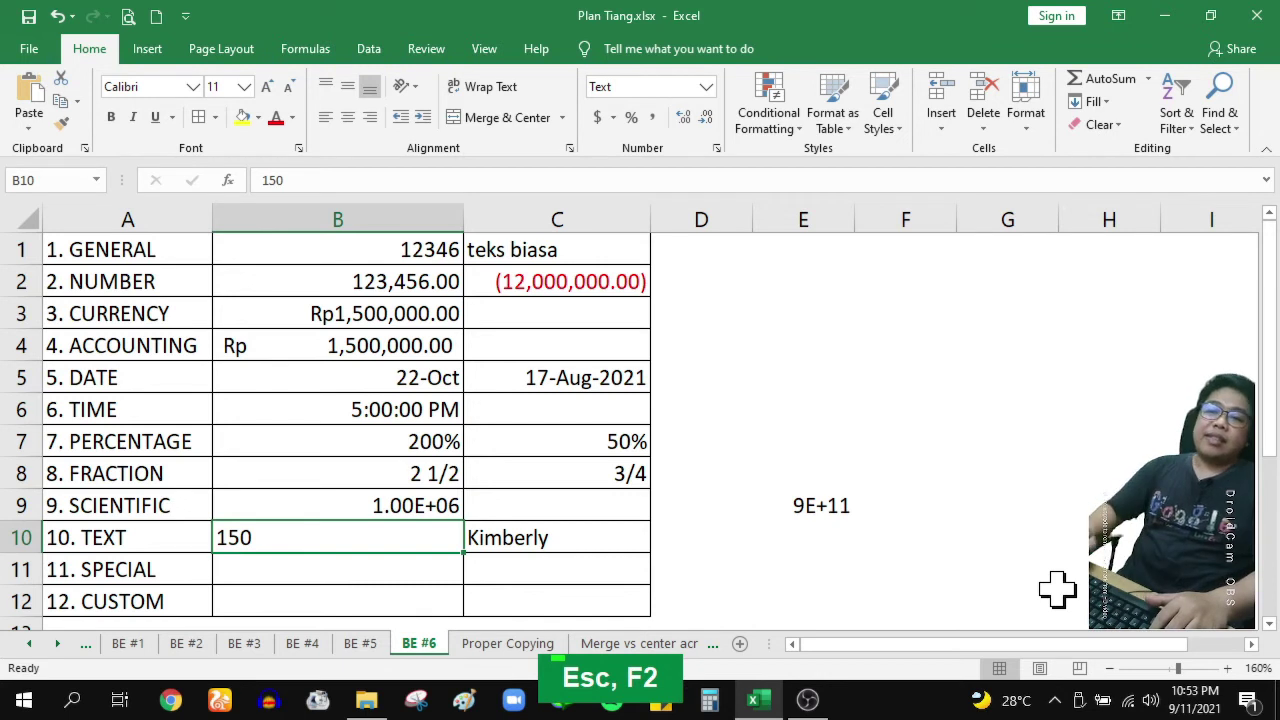
pyautogui.click(862, 312)
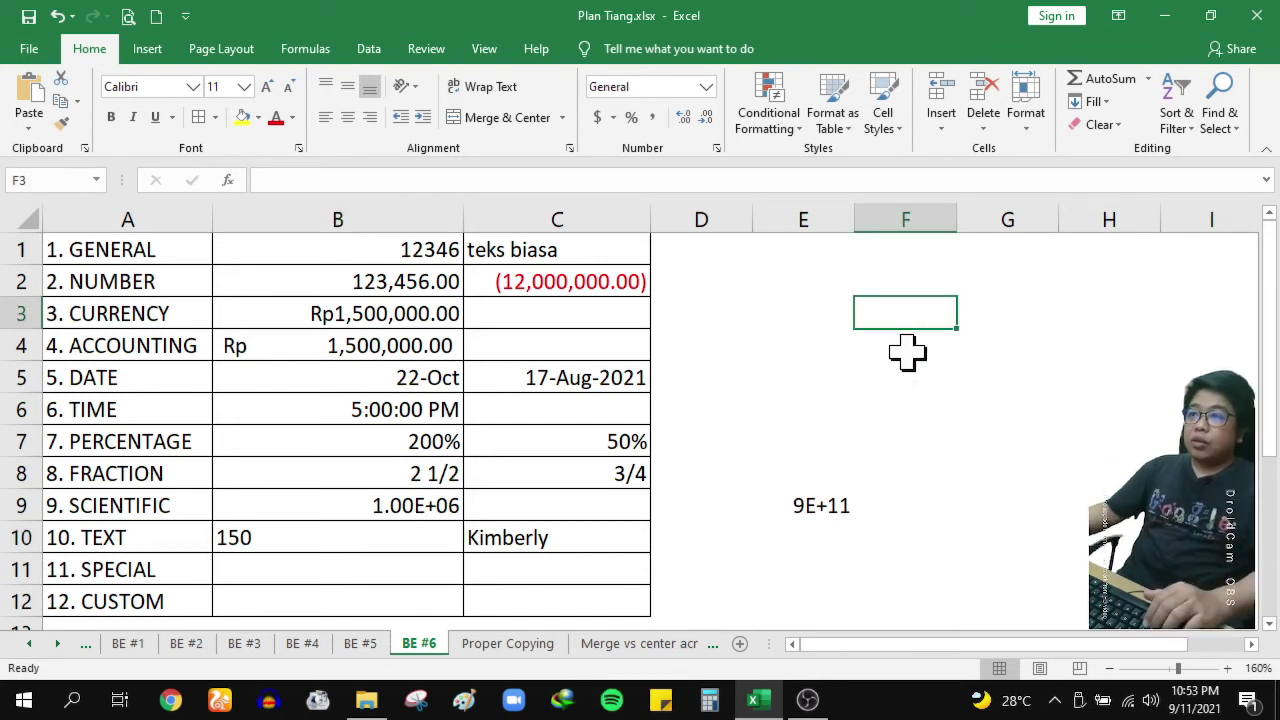
# Enter the list 12, 35, 150, 268, 874, 652 down column F from F2
pyautogui.click(928, 287)
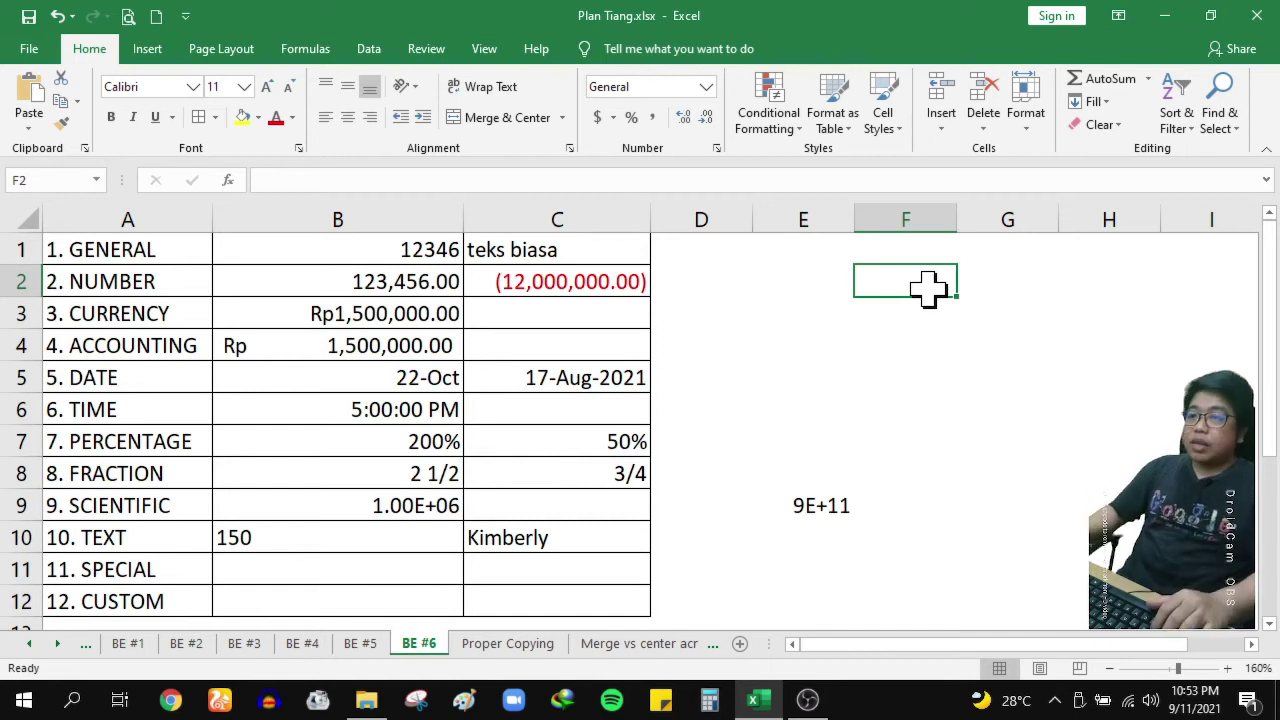
pyautogui.write('12')
pyautogui.press('Tab')
pyautogui.click(928, 287)
pyautogui.write('12')
pyautogui.press('Return')
pyautogui.write('35')
pyautogui.press('Return')
pyautogui.write('150')
pyautogui.press('Return')
pyautogui.write('268')
pyautogui.write('874')
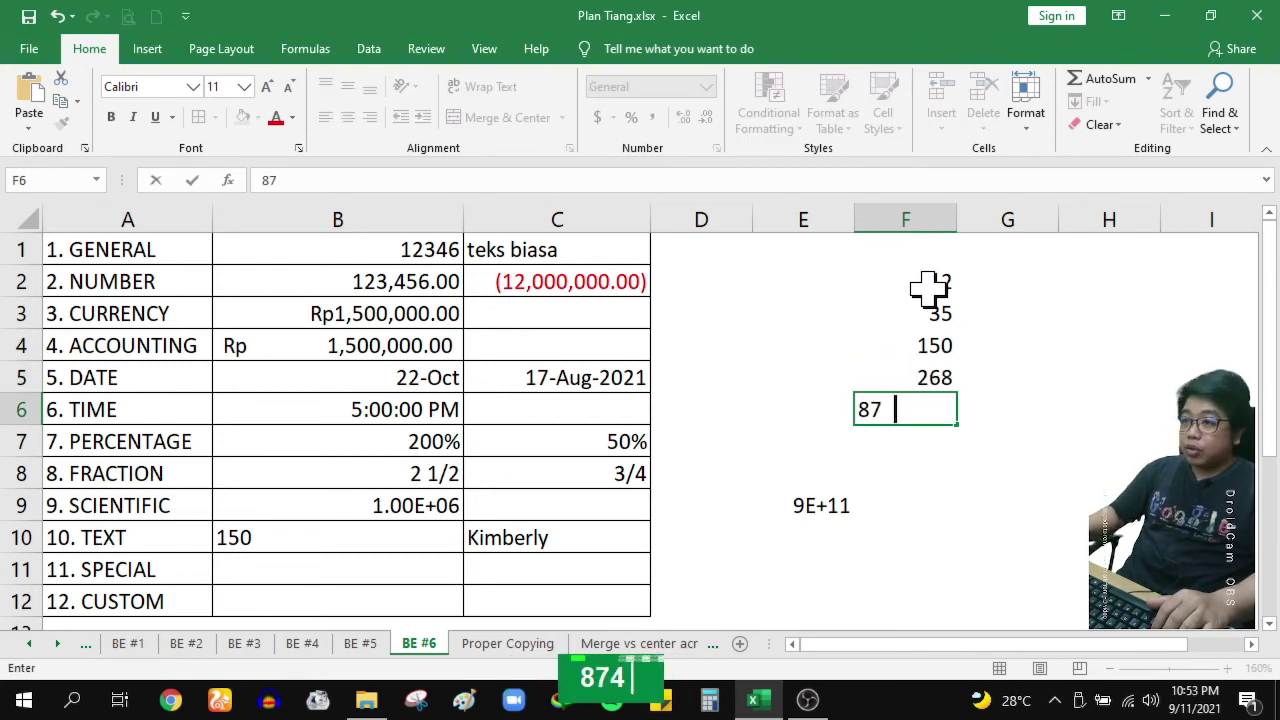
pyautogui.press('Return')
pyautogui.write('652')
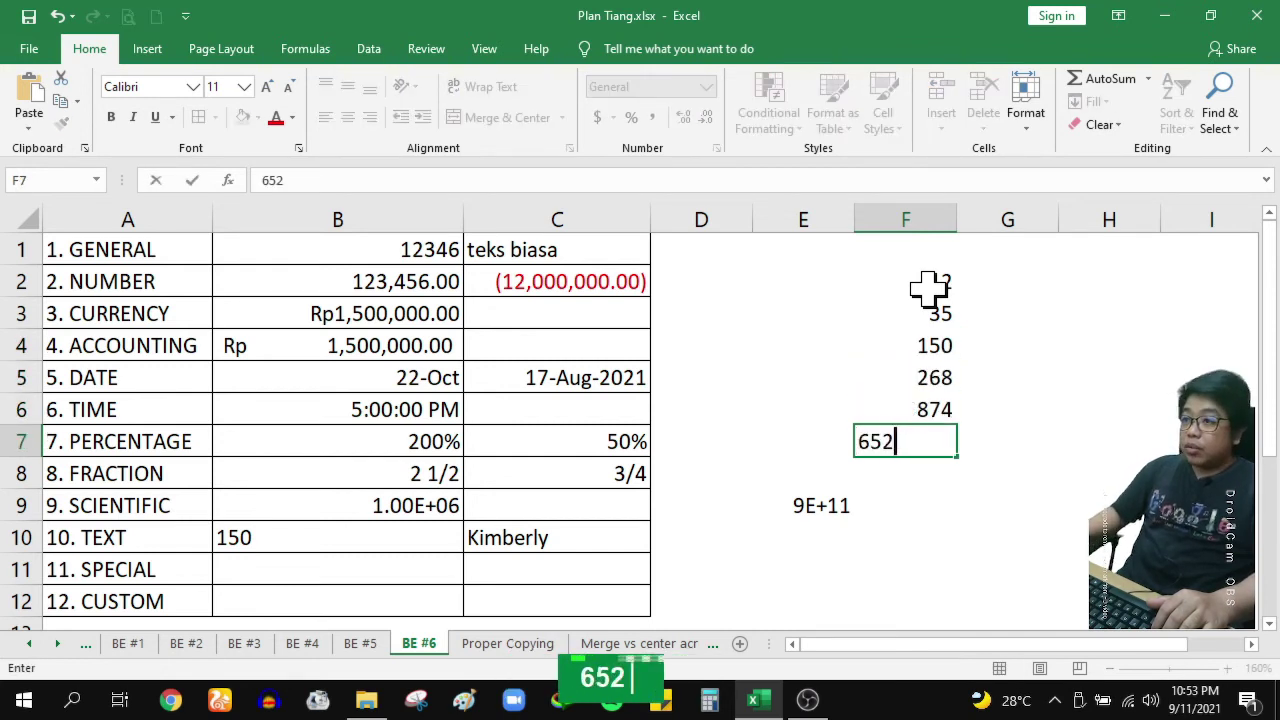
pyautogui.press('Return')
# Apply the Text format to F4 and F7 so 150 and 652 sit left-aligned
pyautogui.click(905, 345)
pyautogui.keyDown('ctrl'); pyautogui.click(929, 441); pyautogui.keyUp('ctrl')
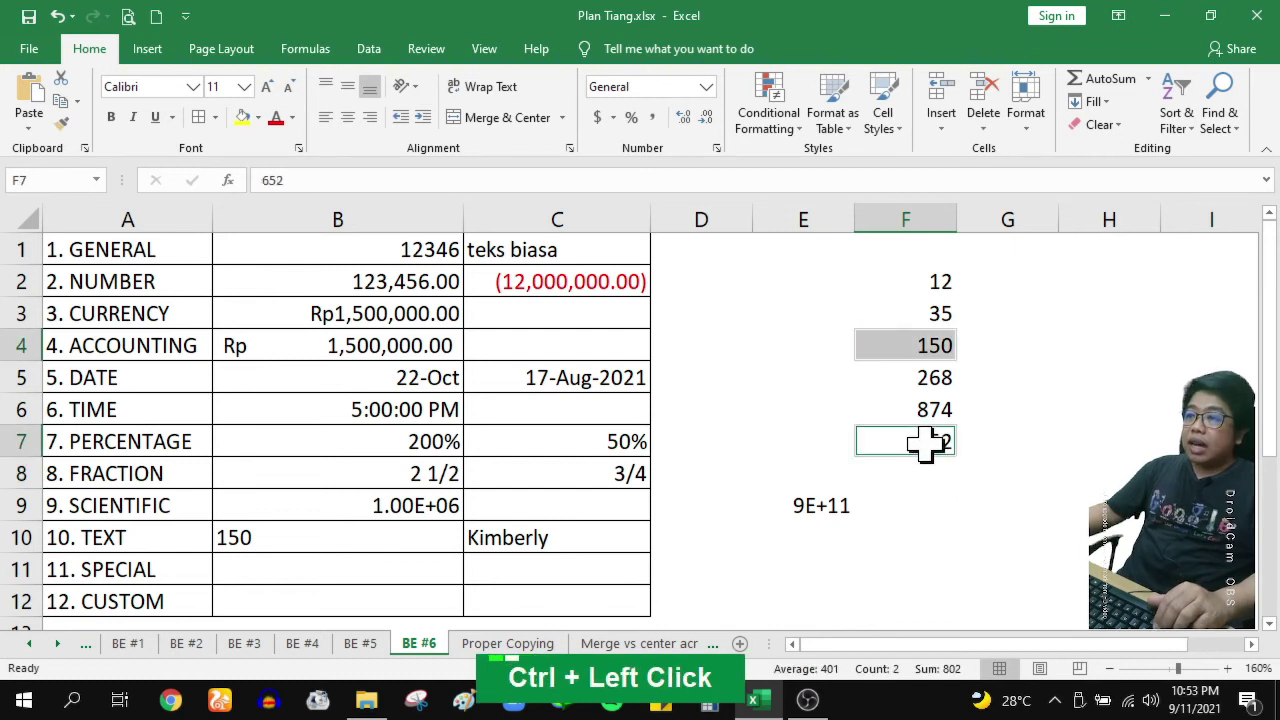
pyautogui.click(713, 148)
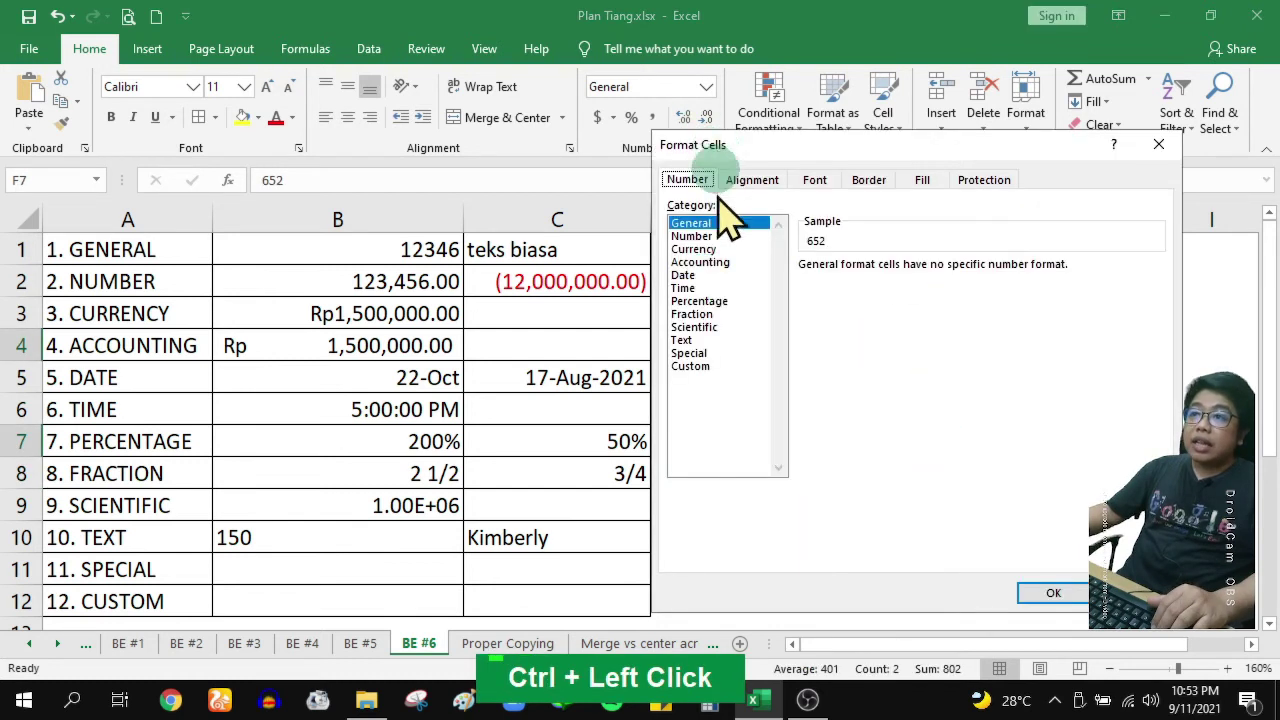
pyautogui.click(705, 330)
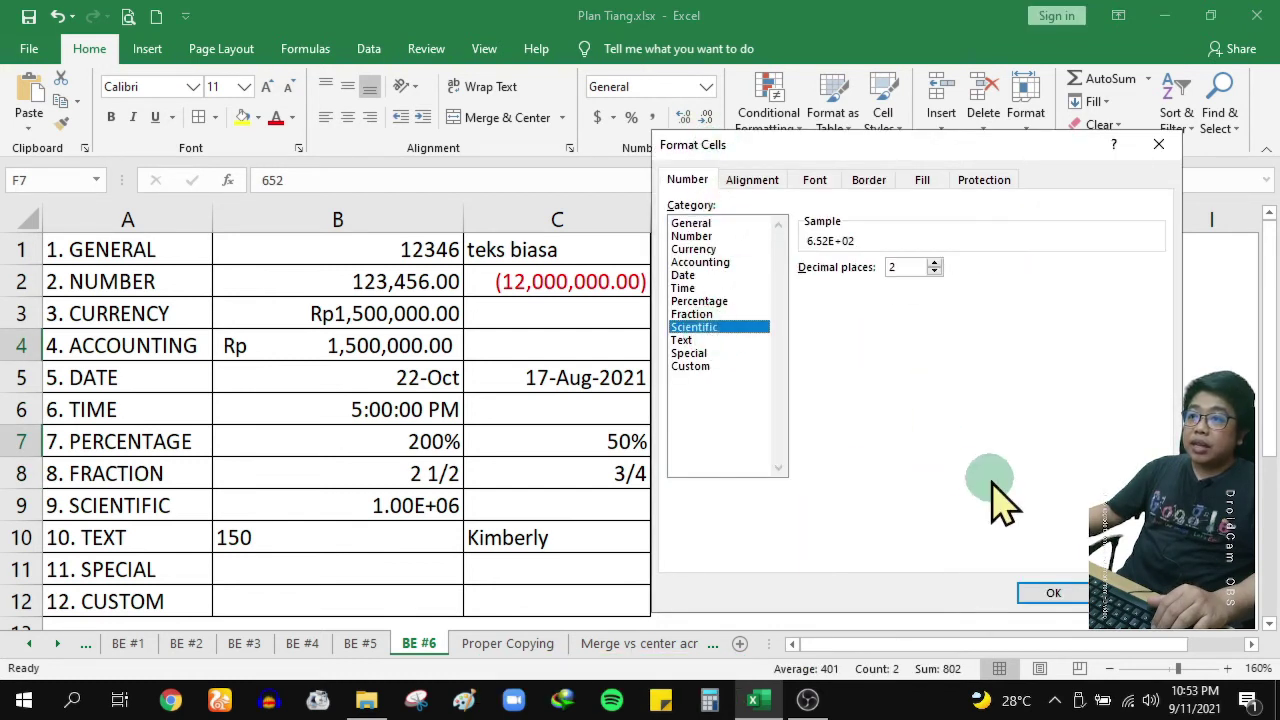
pyautogui.click(720, 341)
pyautogui.click(1040, 595)
pyautogui.click(1045, 408)
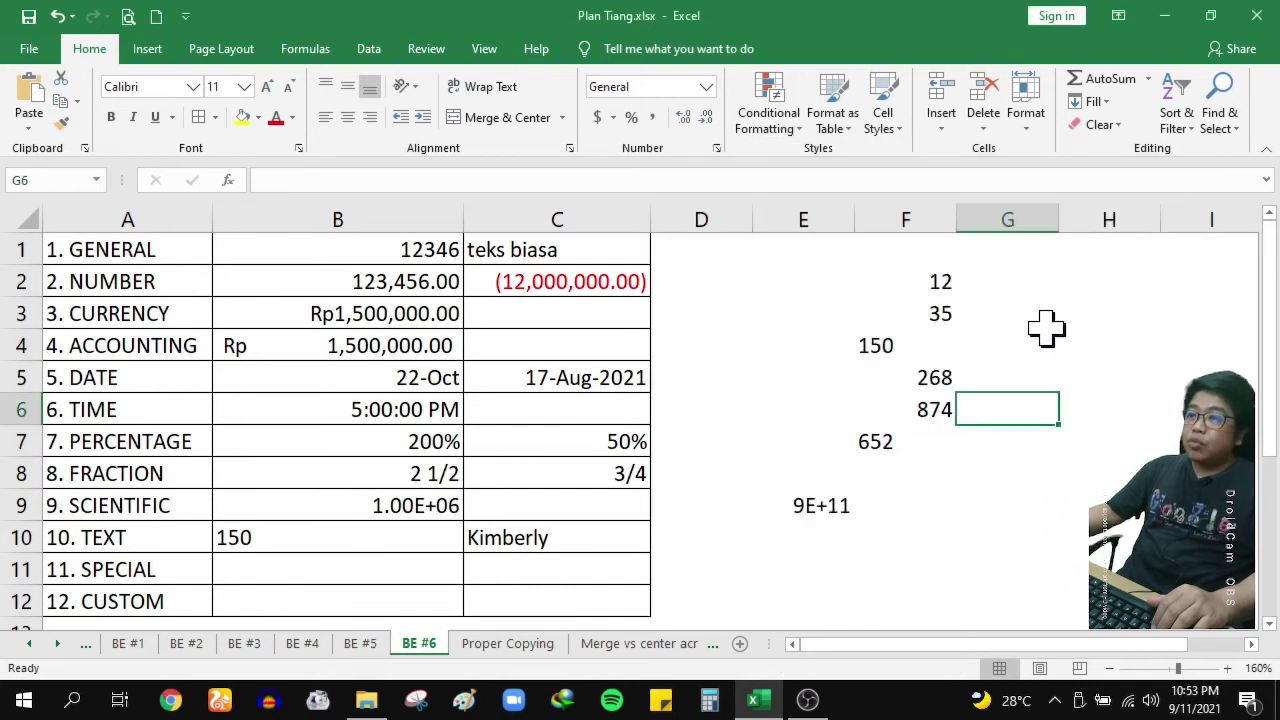
pyautogui.moveTo(911, 270); pyautogui.dragTo(920, 443)
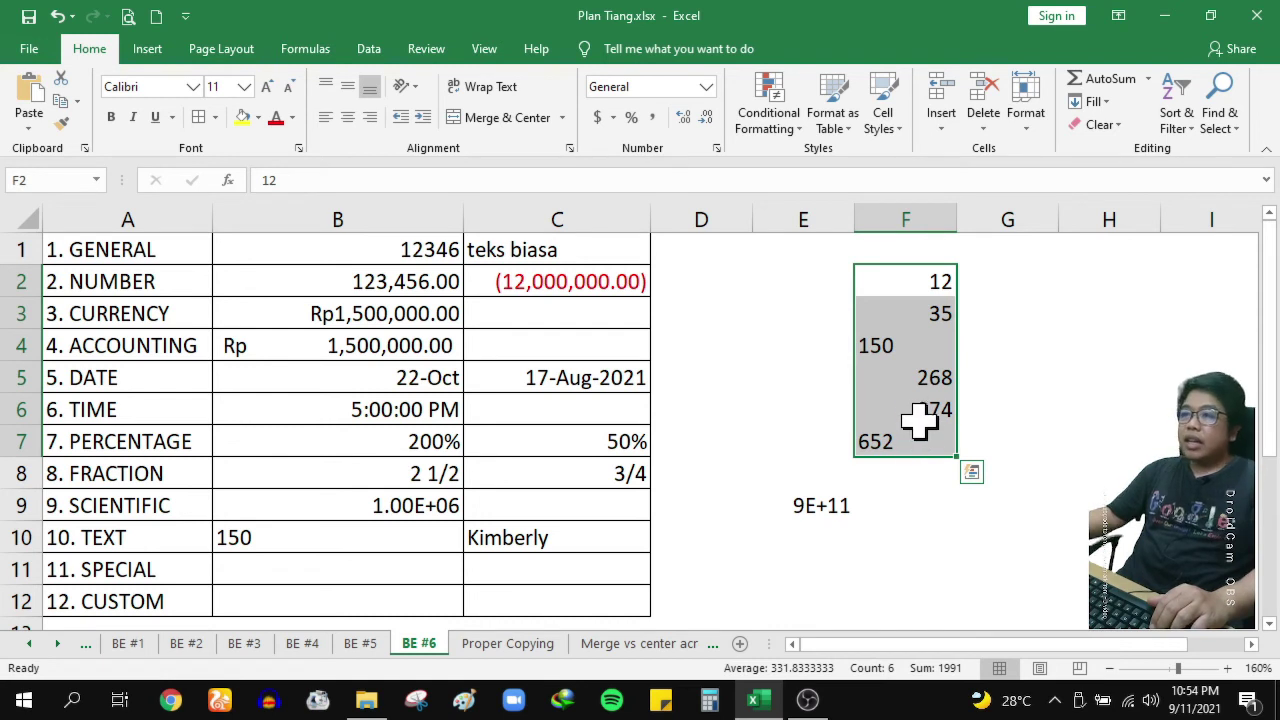
pyautogui.click(914, 418)
pyautogui.click(913, 443)
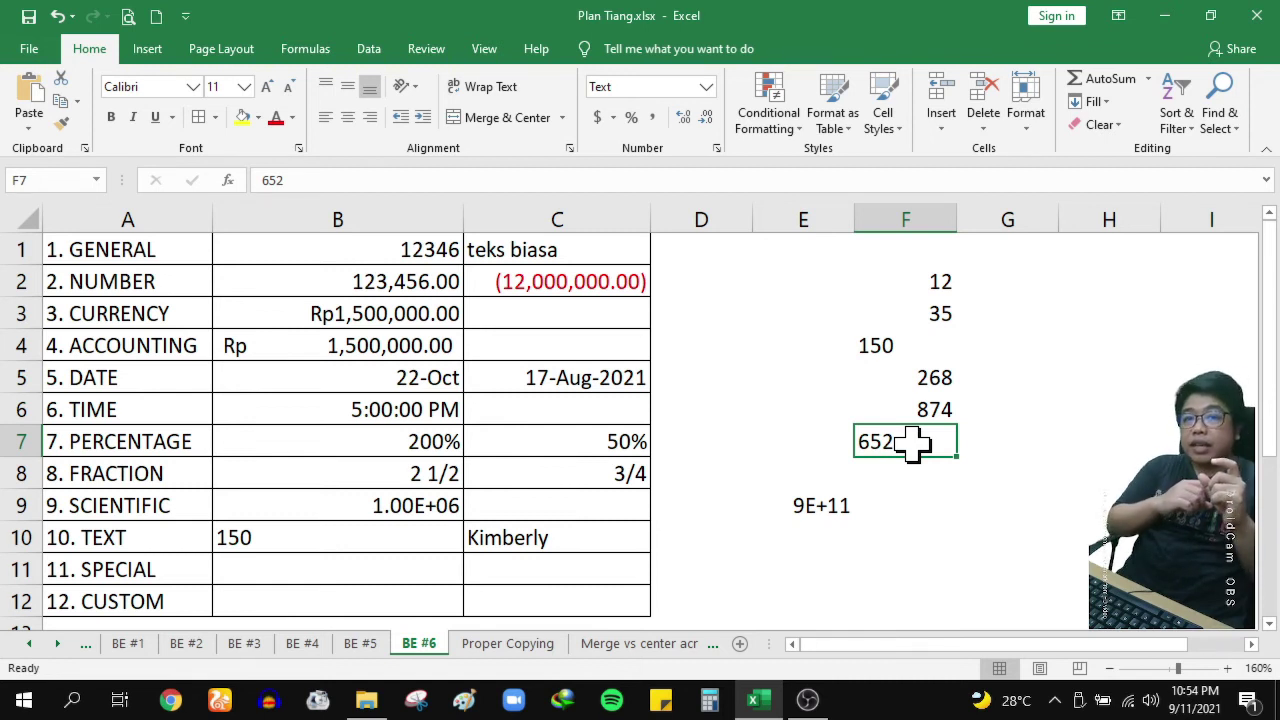
pyautogui.click(900, 346)
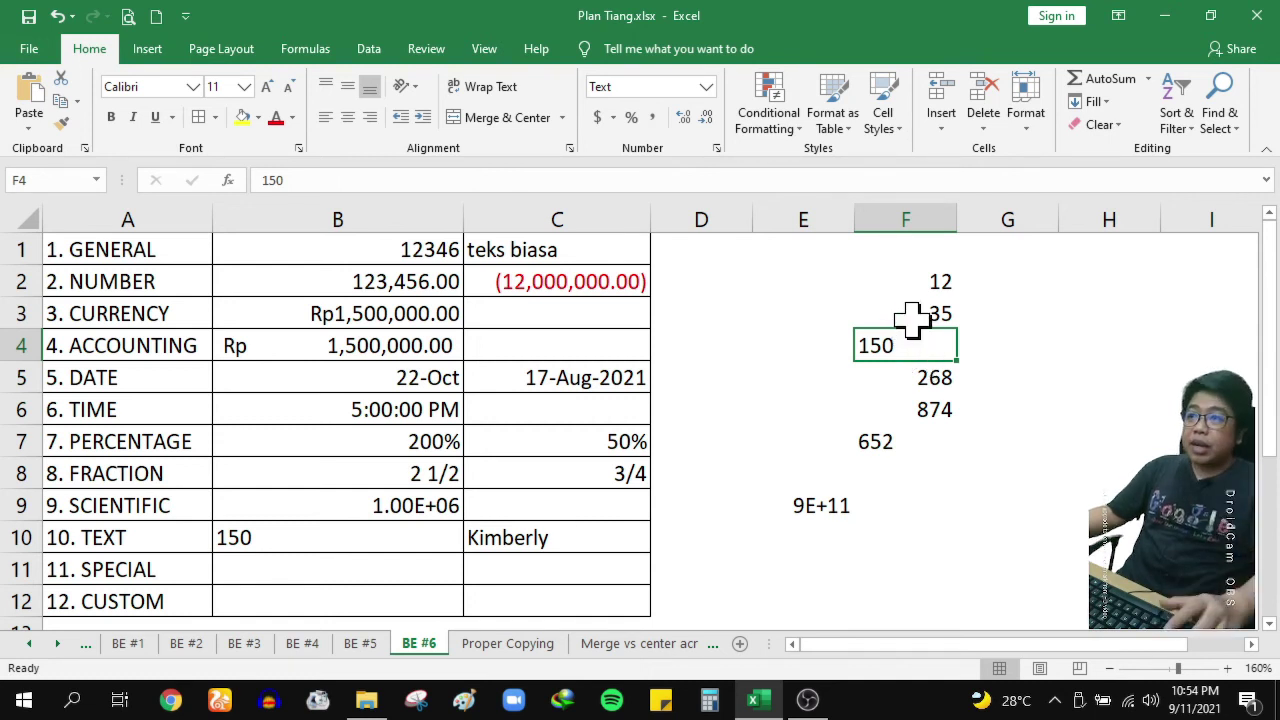
pyautogui.click(707, 87)
pyautogui.click(703, 117)
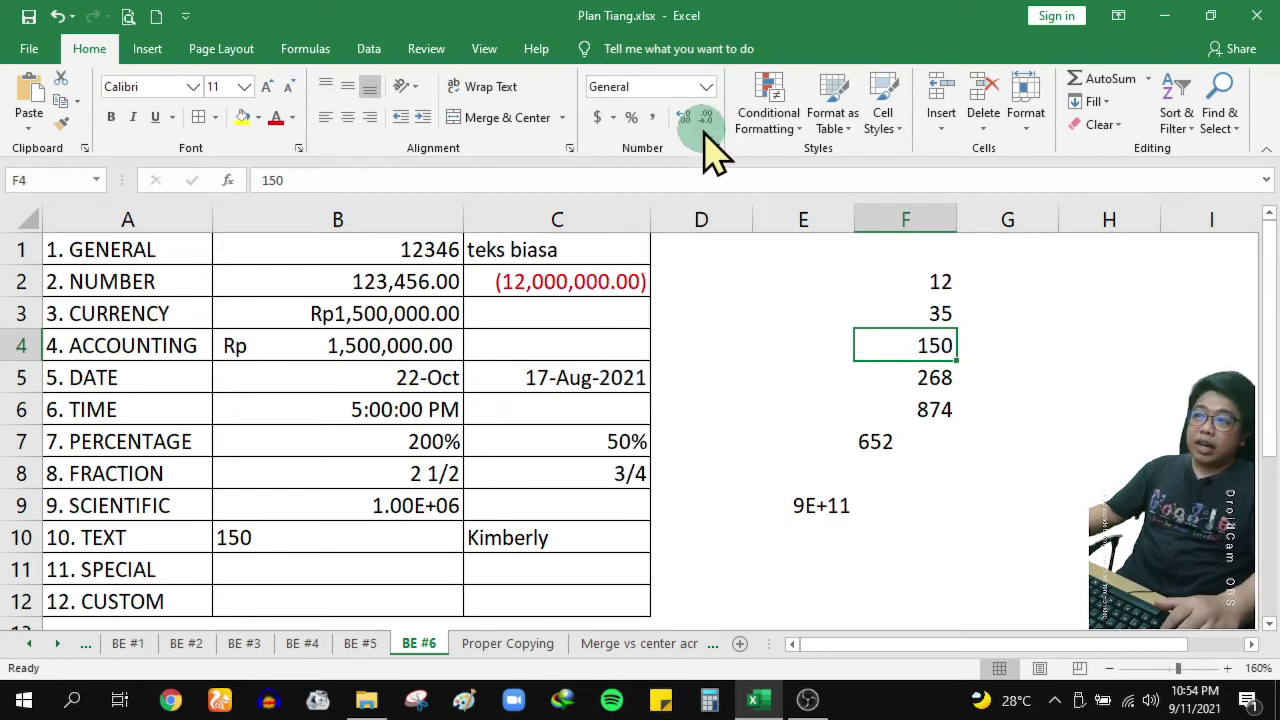
pyautogui.click(912, 441)
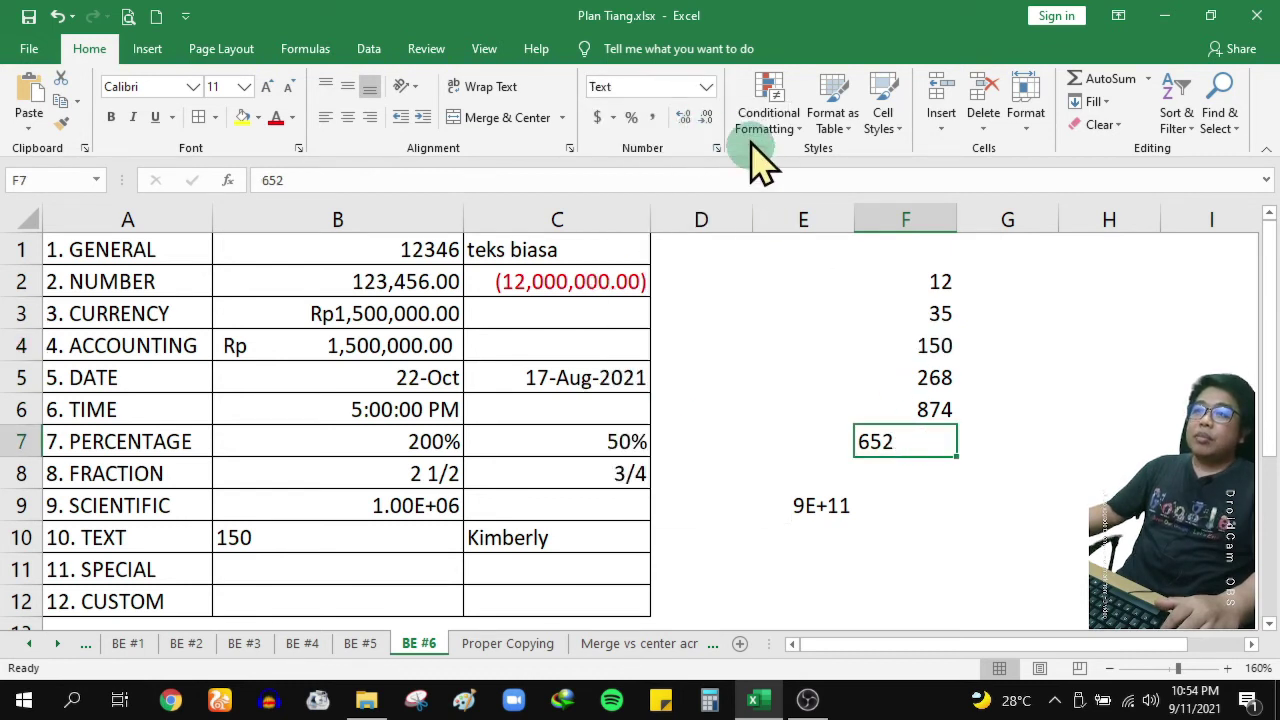
pyautogui.click(707, 87)
pyautogui.click(663, 165)
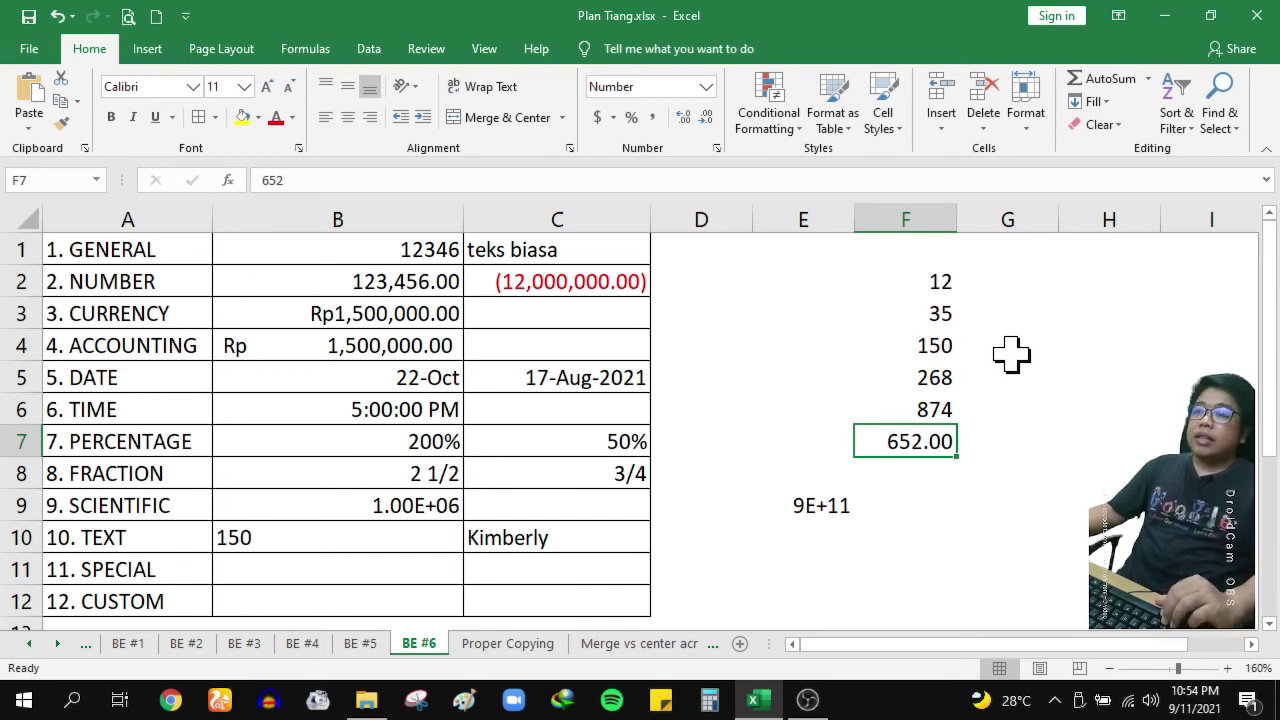
pyautogui.hotkey('ctrl', 'z')
pyautogui.hotkey('ctrl', 'z')
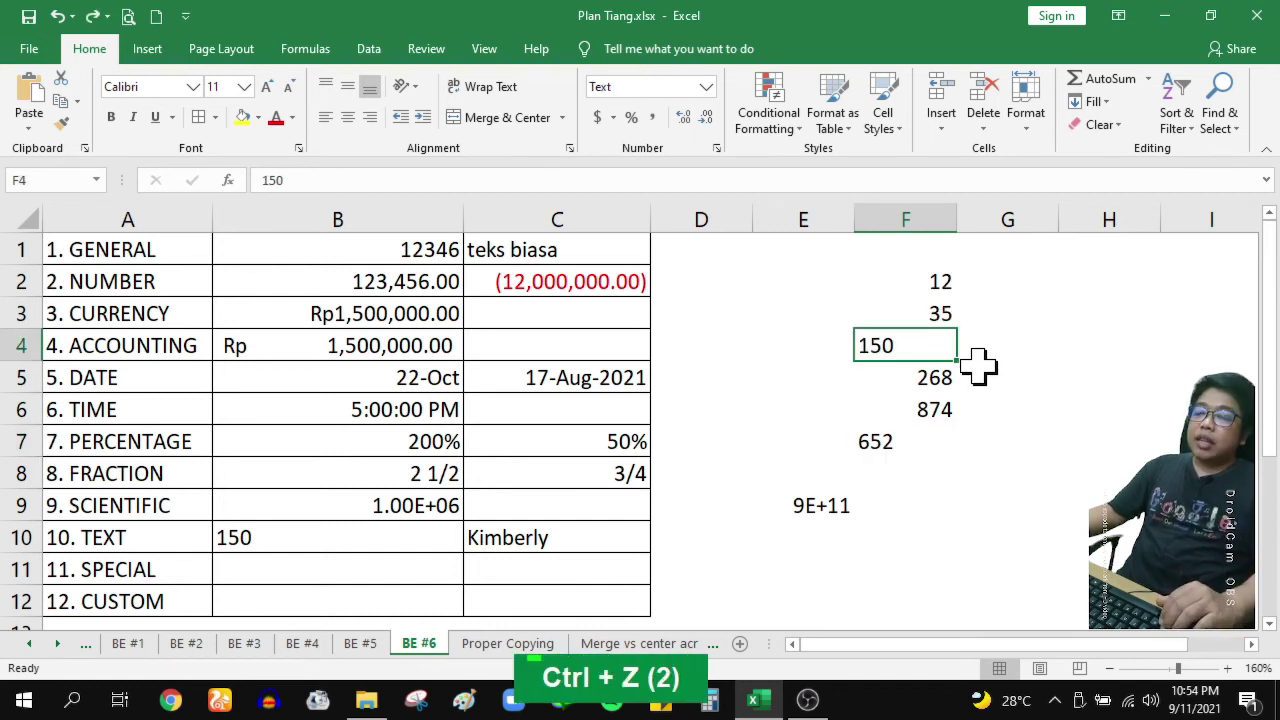
pyautogui.click(908, 410)
pyautogui.moveTo(924, 252); pyautogui.dragTo(920, 441)
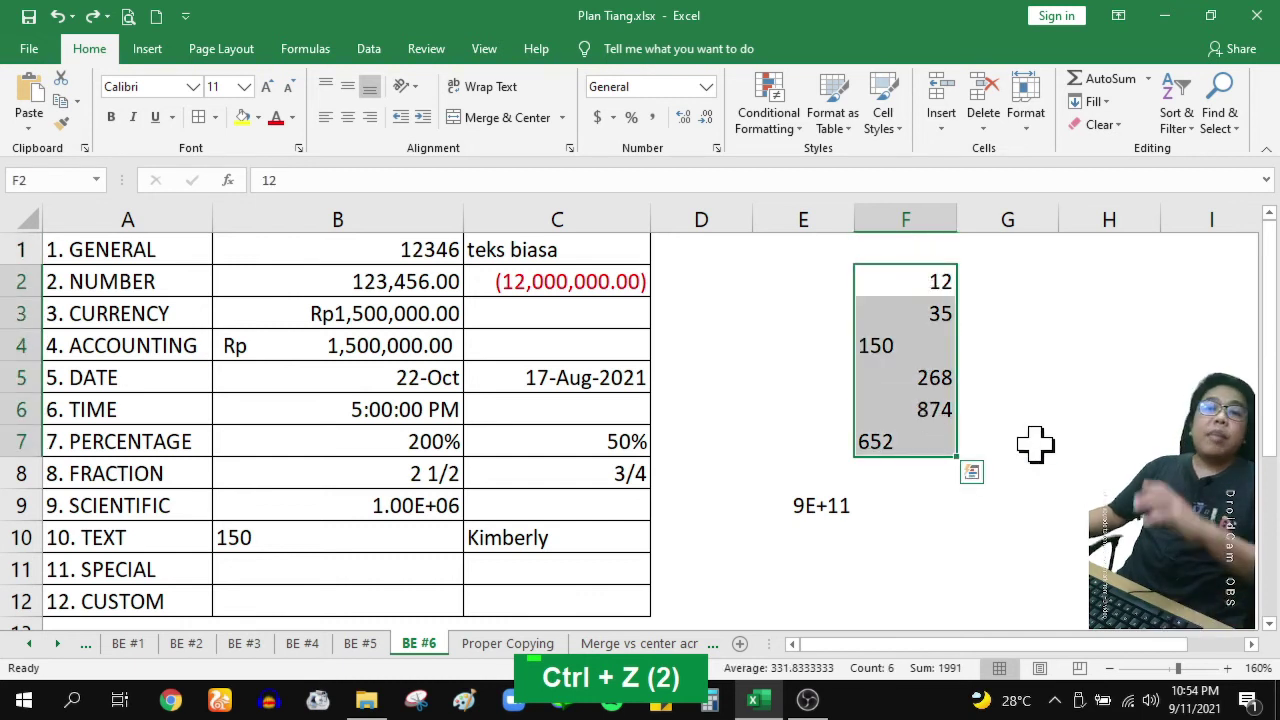
# Left-align F2:F7 and compare the formats of F2, F3 and F4
pyautogui.click(324, 118)
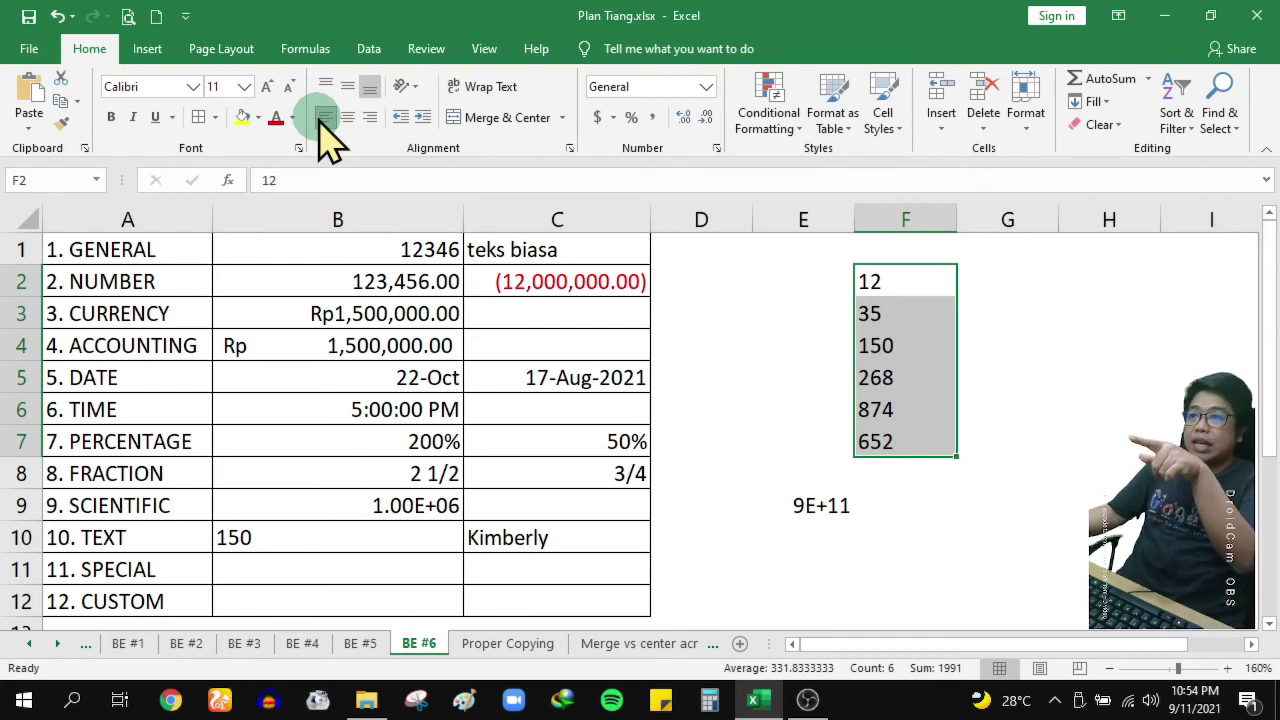
pyautogui.click(922, 340)
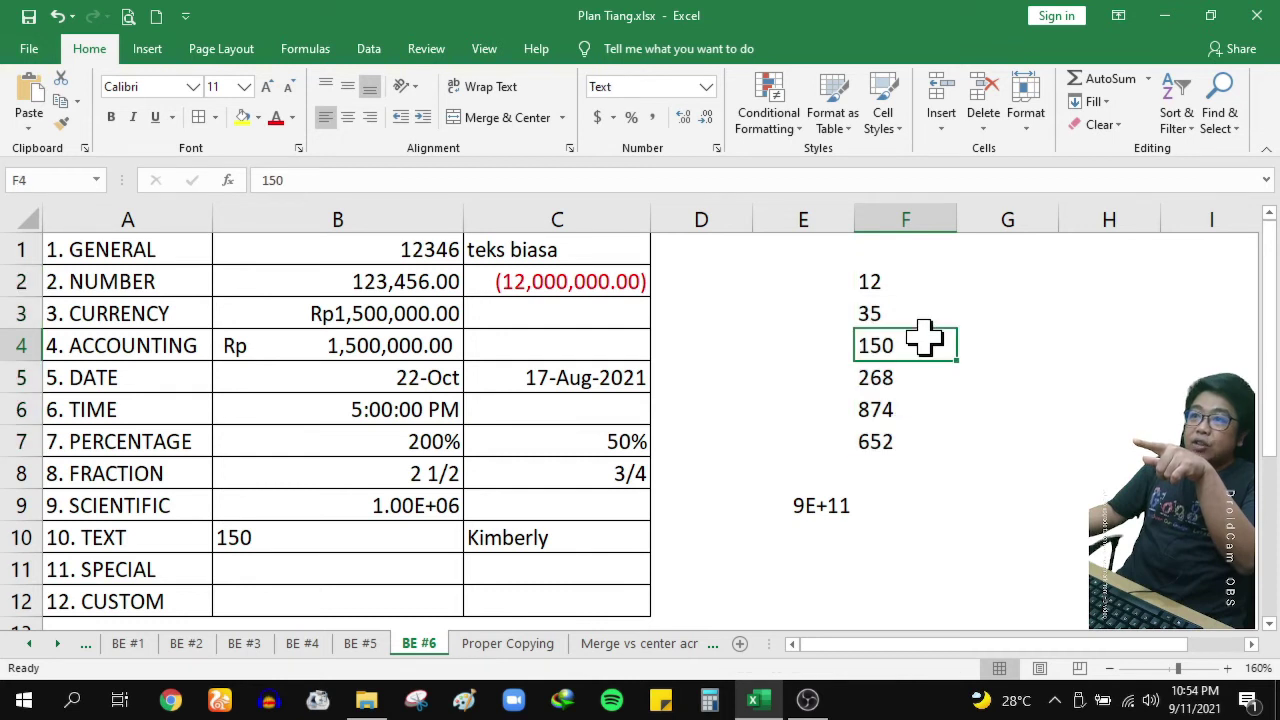
pyautogui.click(919, 318)
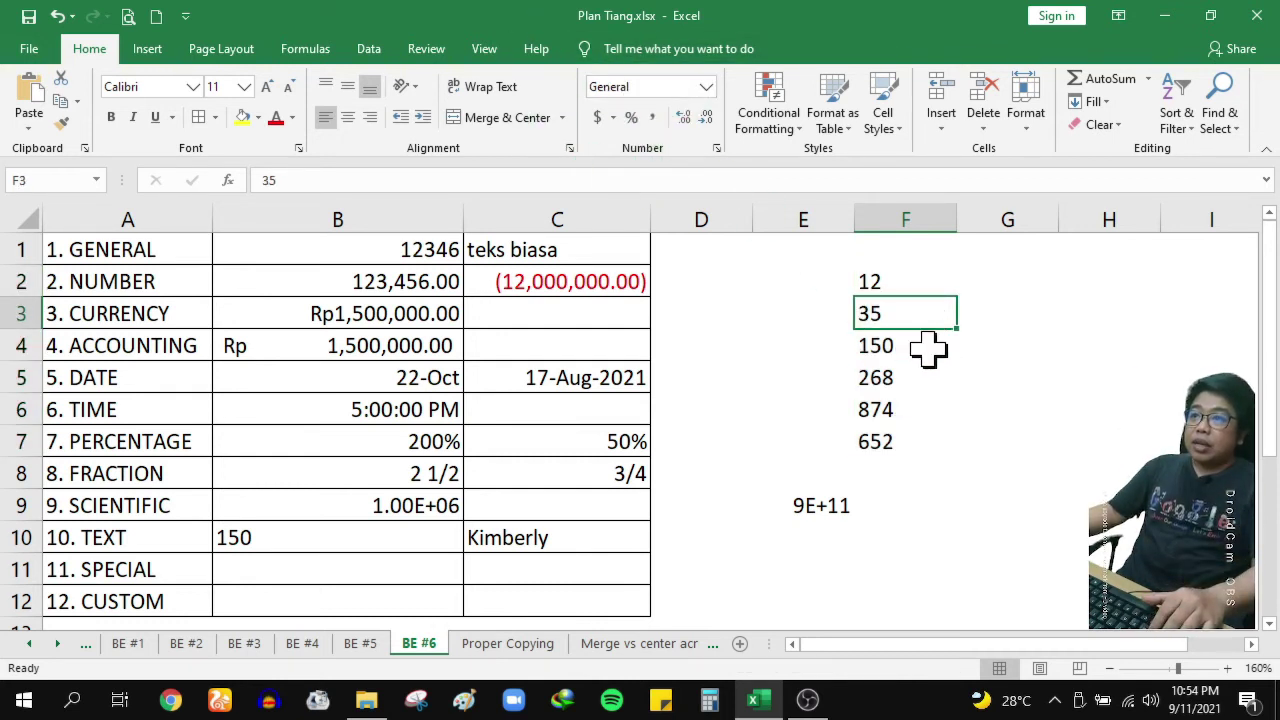
pyautogui.click(926, 292)
pyautogui.click(916, 316)
pyautogui.click(918, 345)
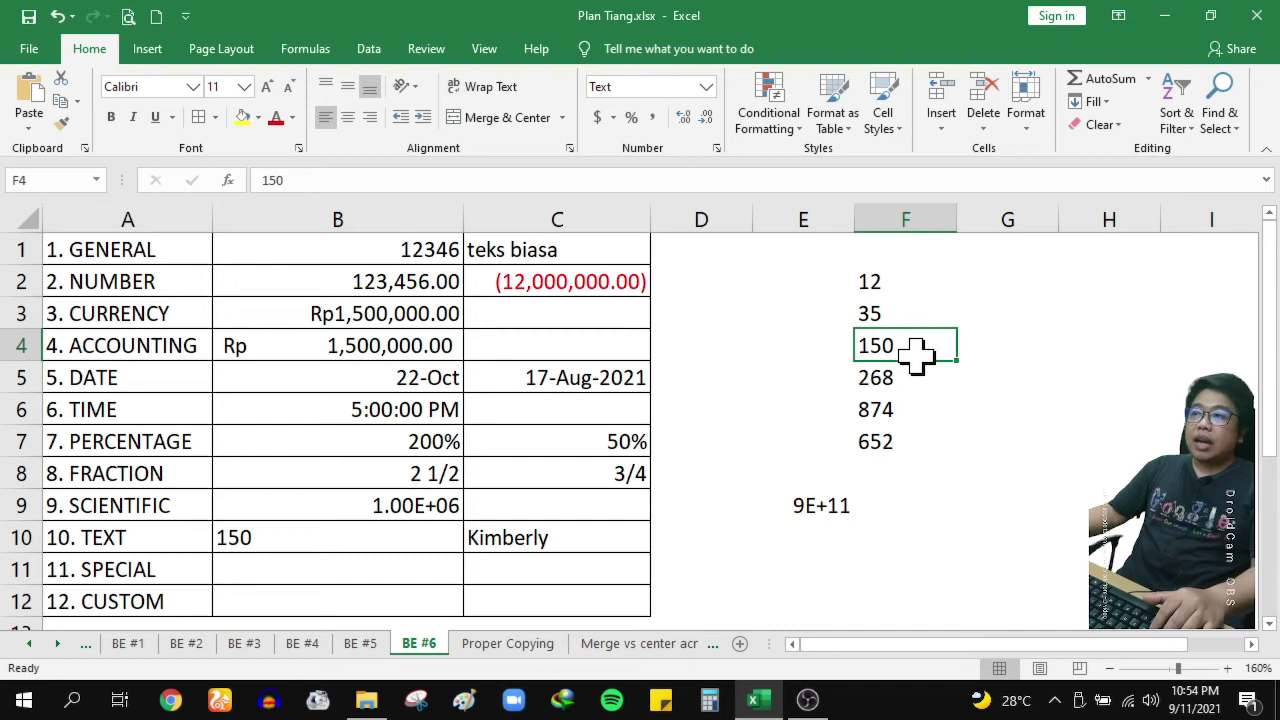
pyautogui.click(988, 342)
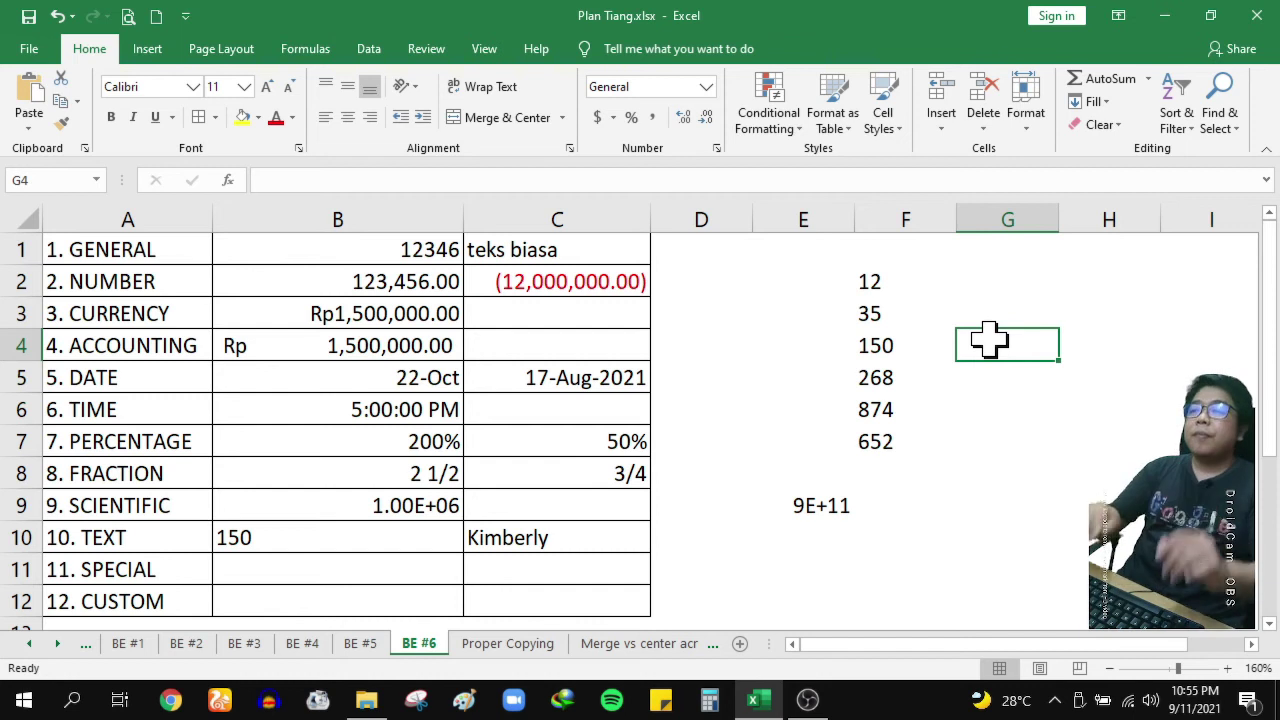
# Format B11 as Special > Phone Number and enter a sample phone number in it
pyautogui.click(920, 279)
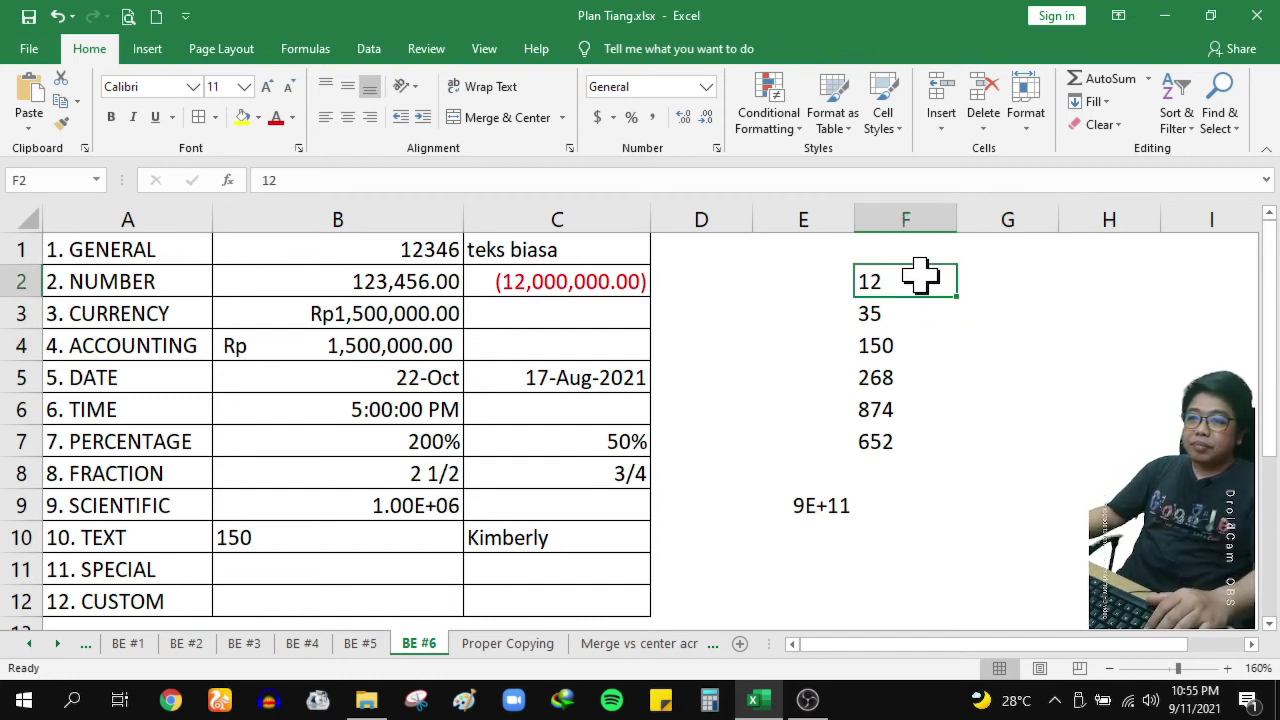
pyautogui.click(385, 567)
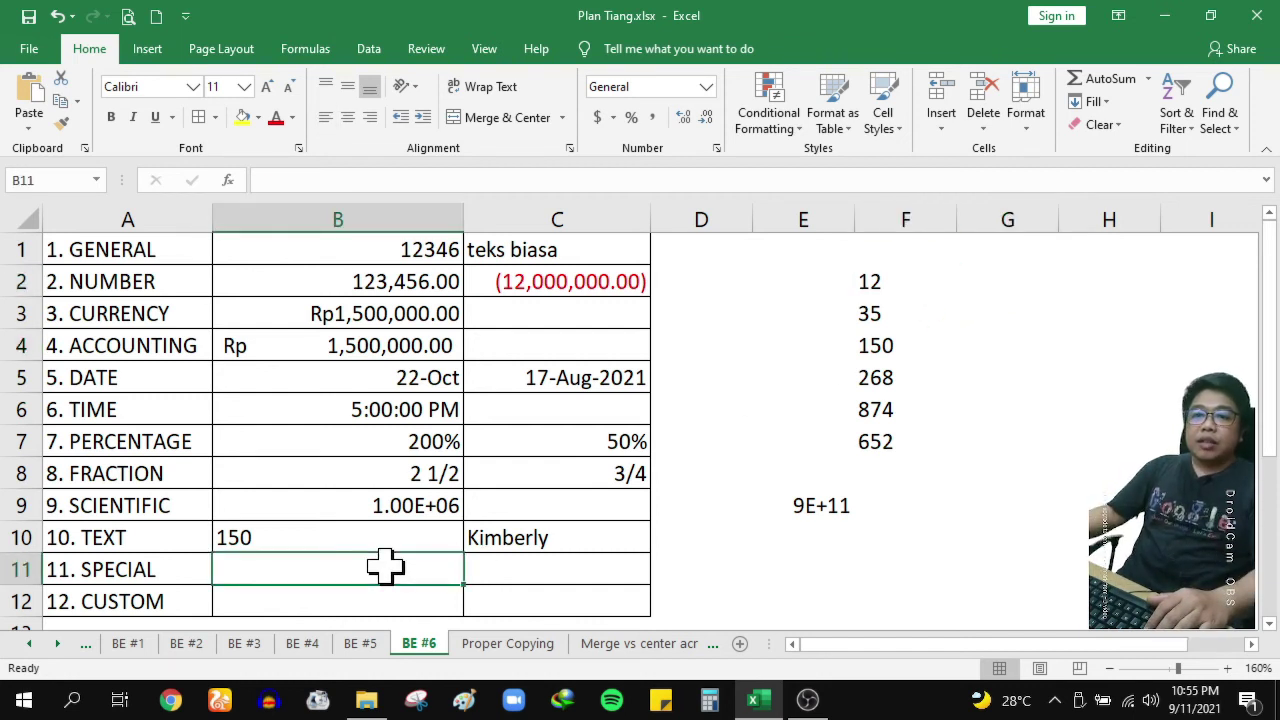
pyautogui.click(716, 150)
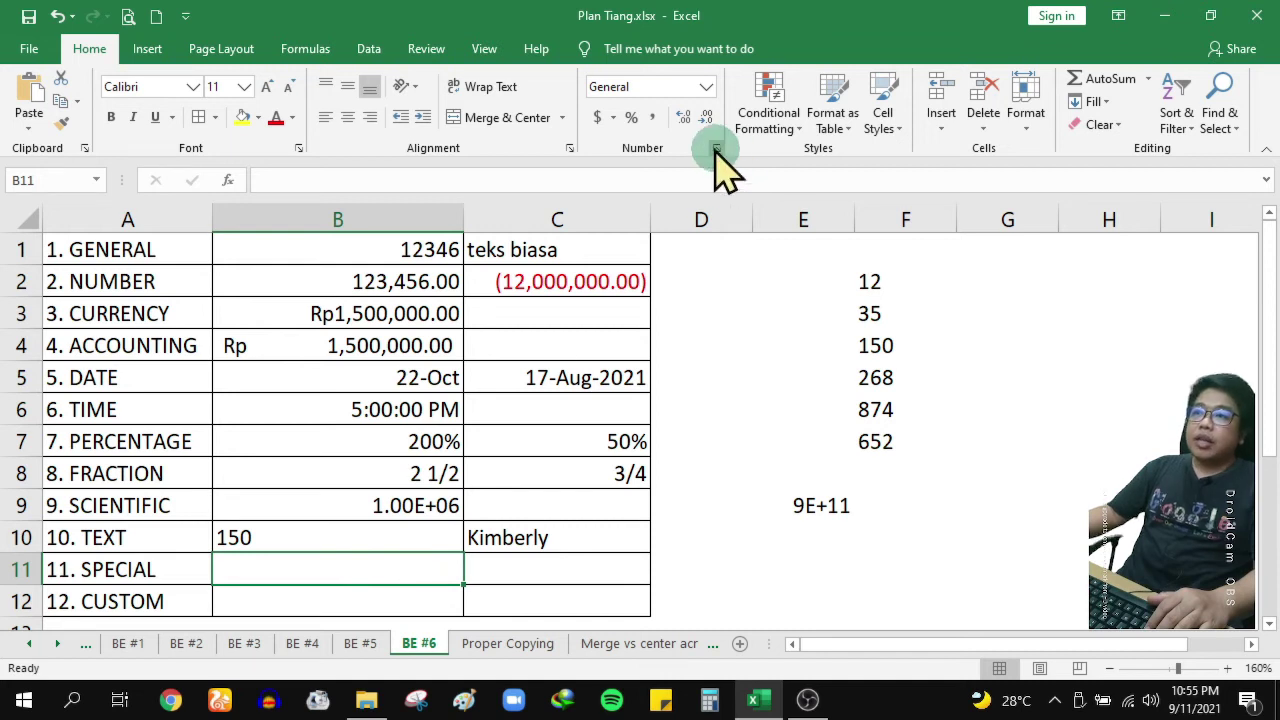
pyautogui.click(690, 354)
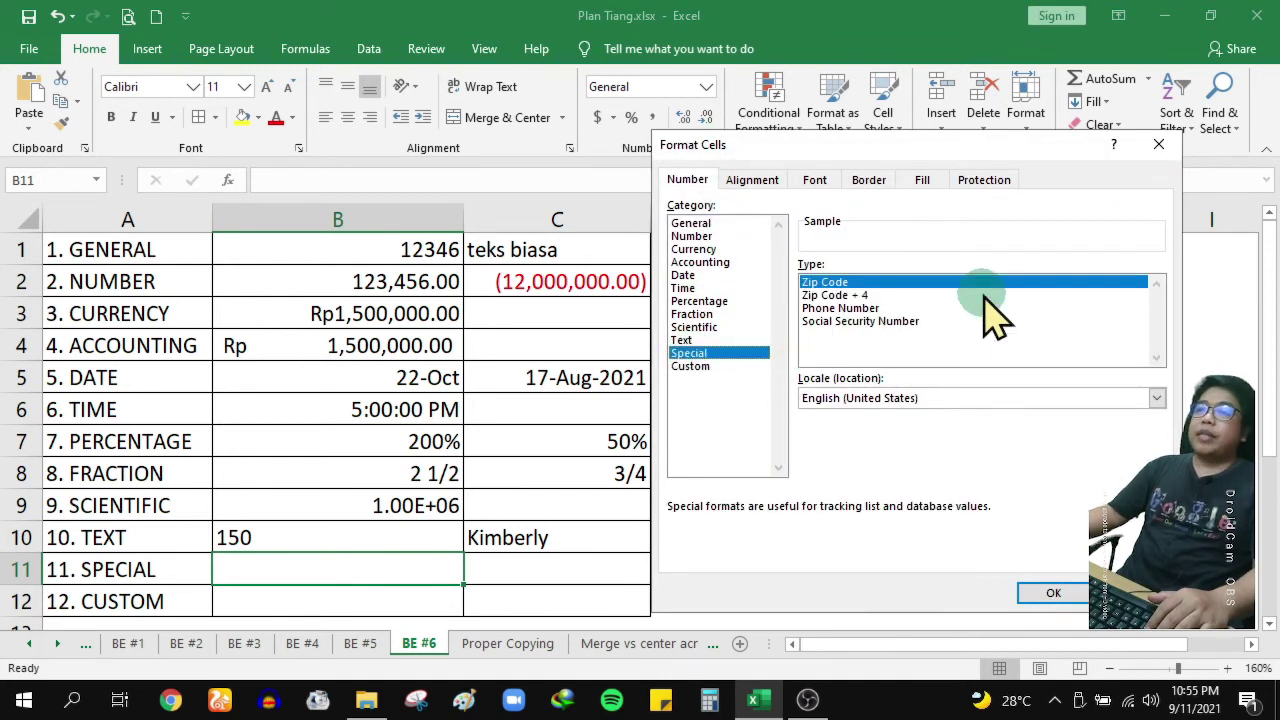
pyautogui.click(833, 286)
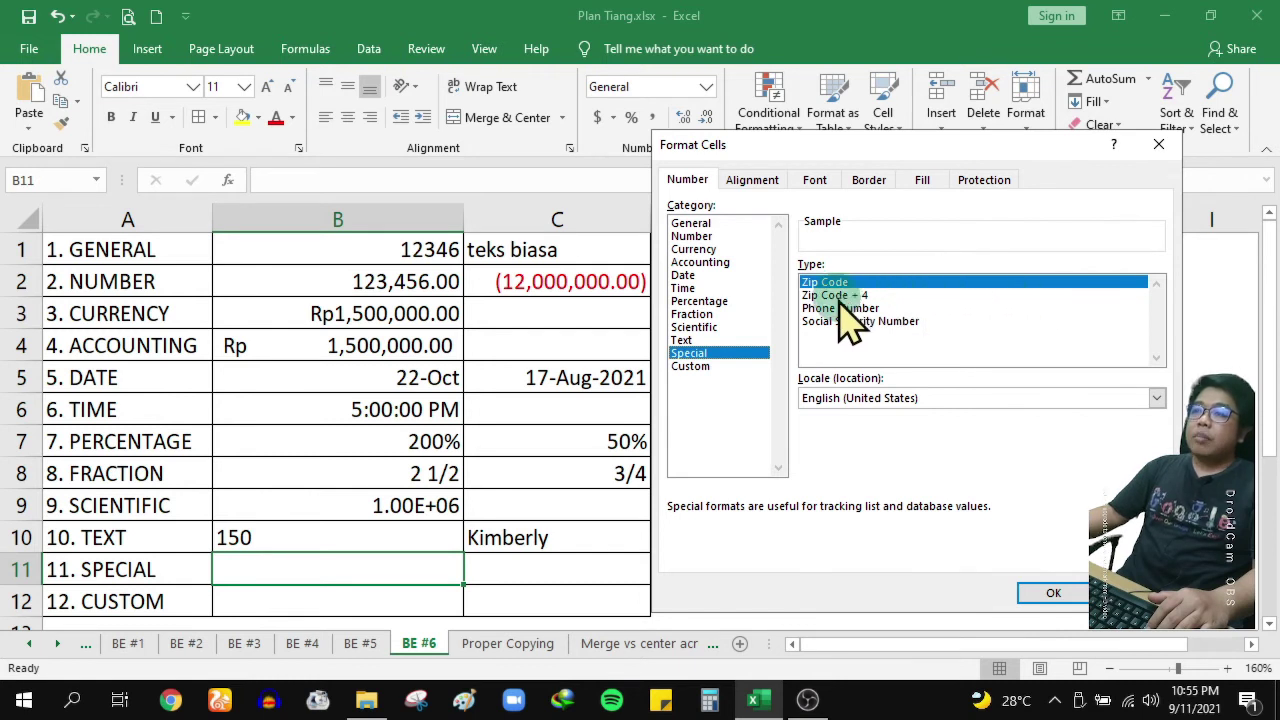
pyautogui.click(870, 308)
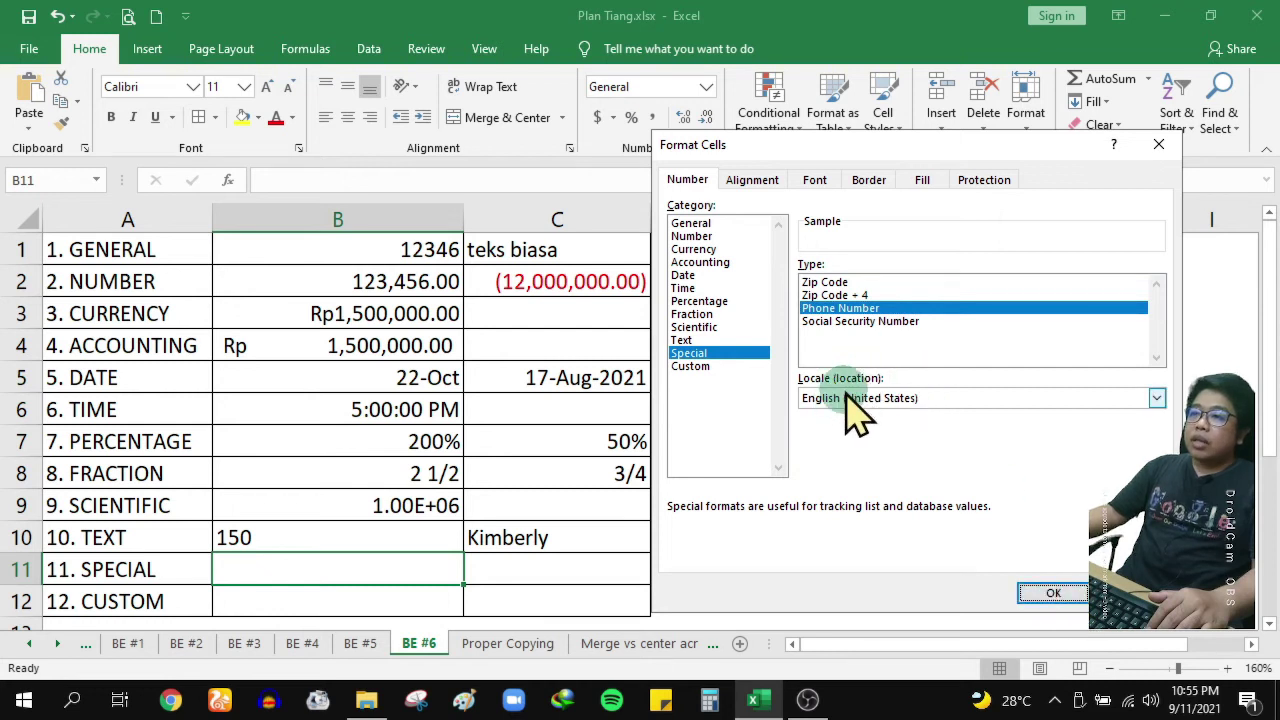
pyautogui.click(1062, 594)
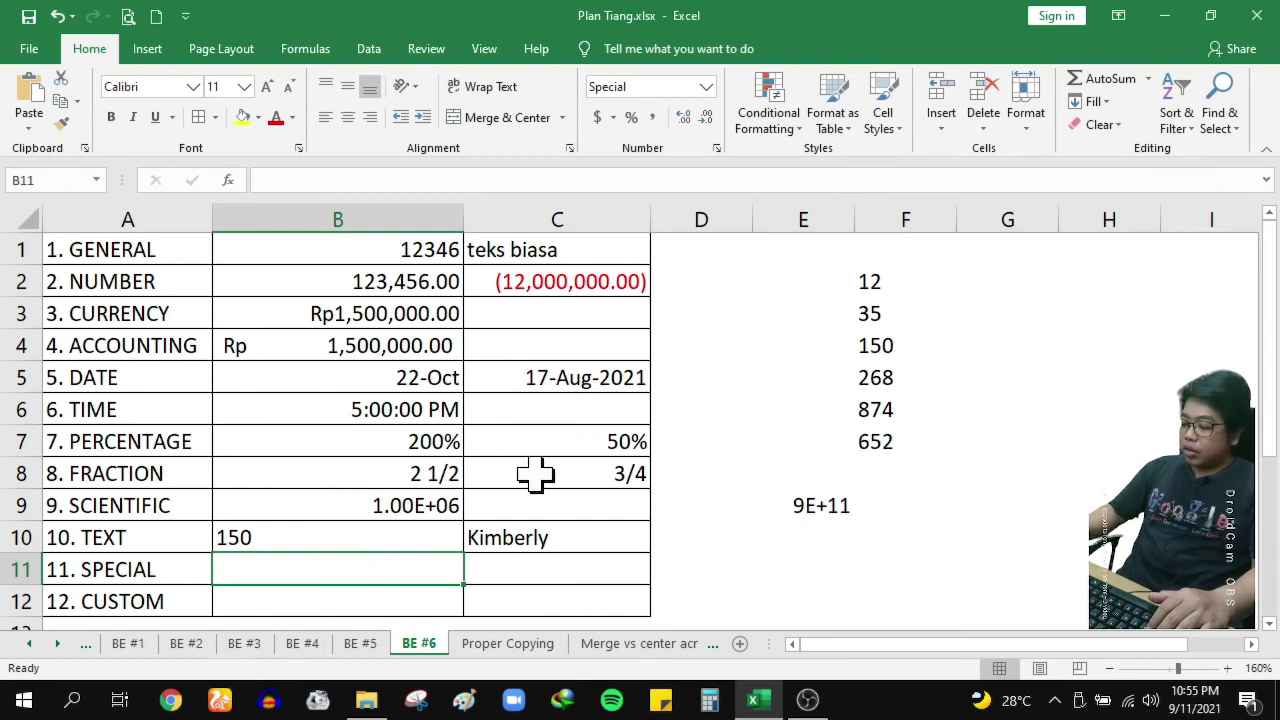
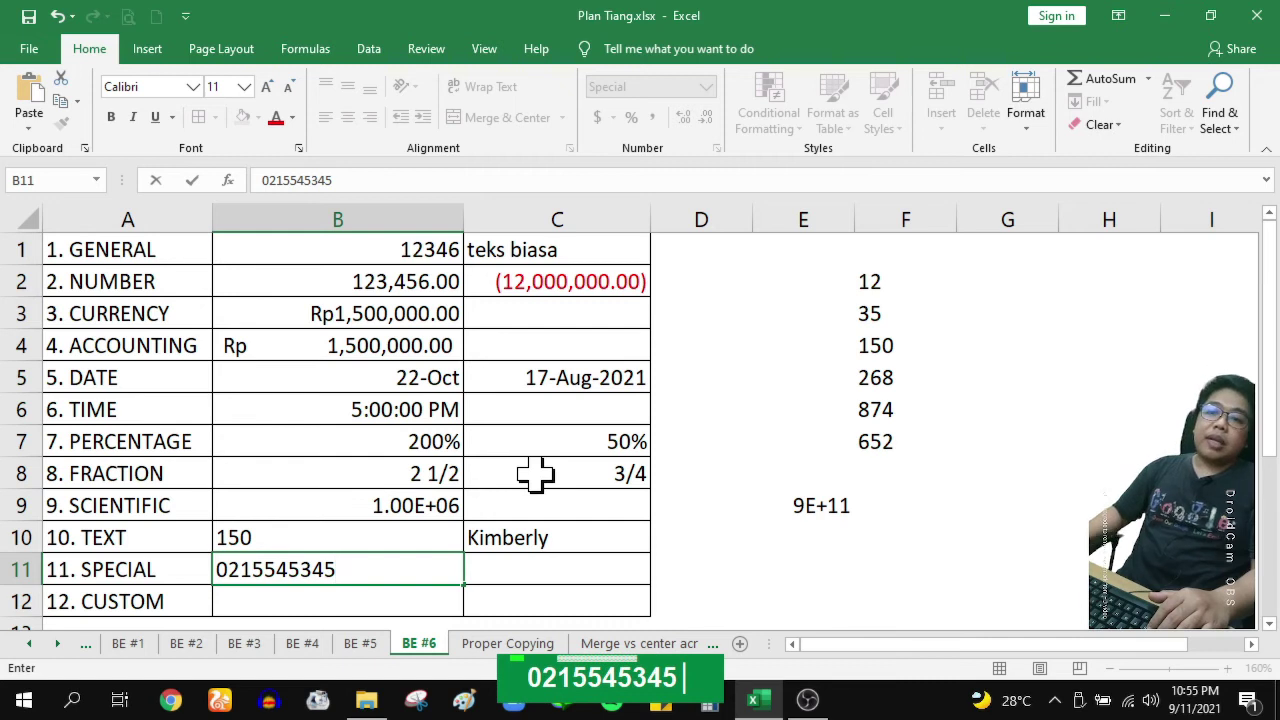
pyautogui.press('Return')
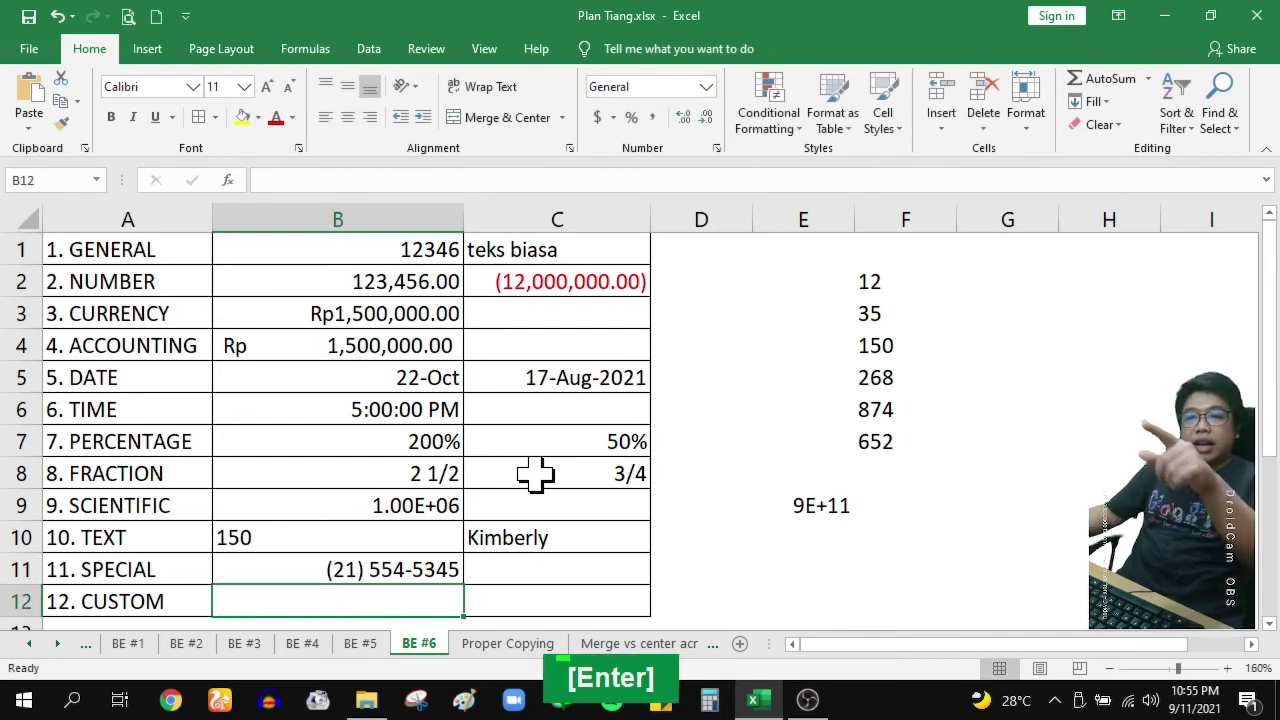
pyautogui.click(390, 562)
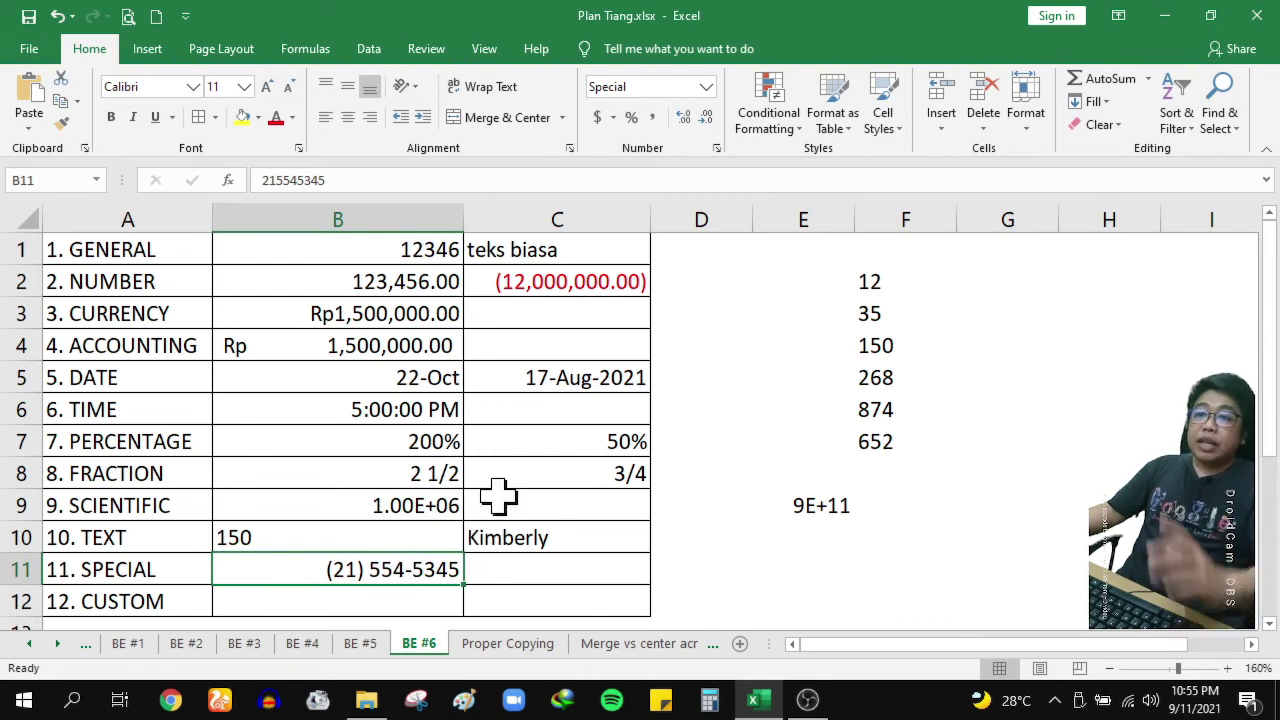
# Browse Special format types for the Indonesian locale, then replace B11's number with a dash
pyautogui.click(716, 148)
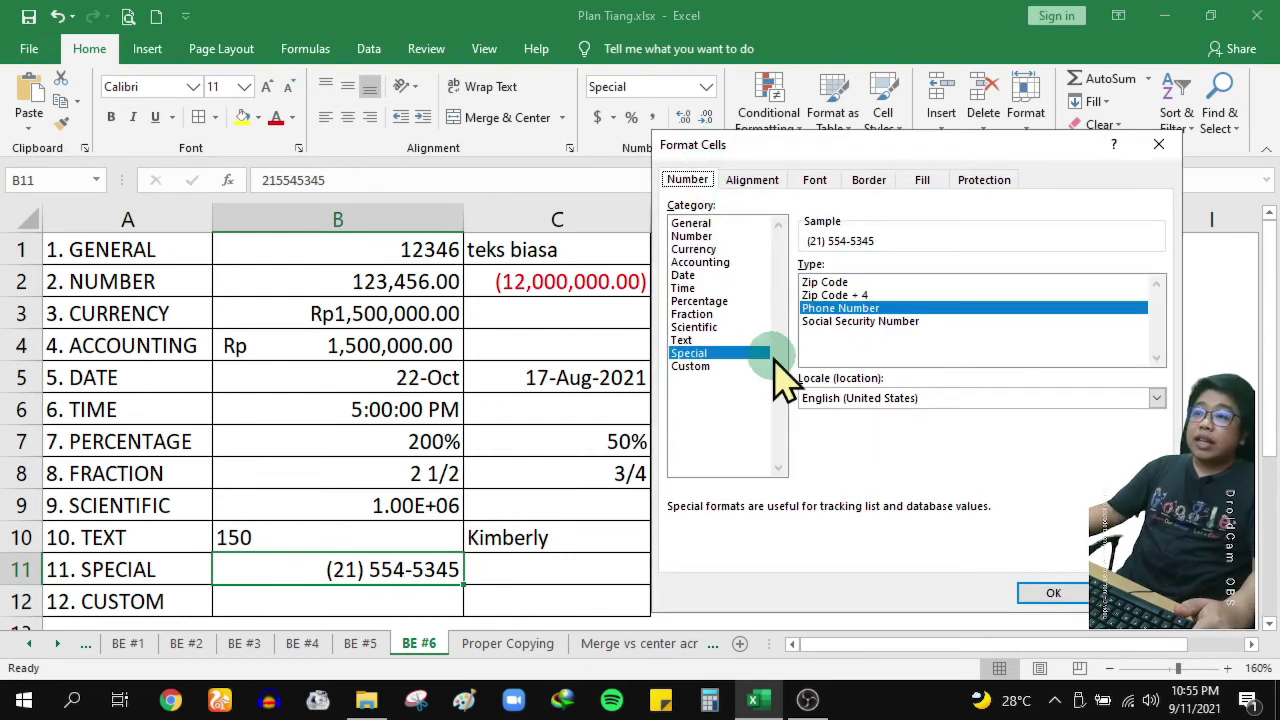
pyautogui.click(945, 400)
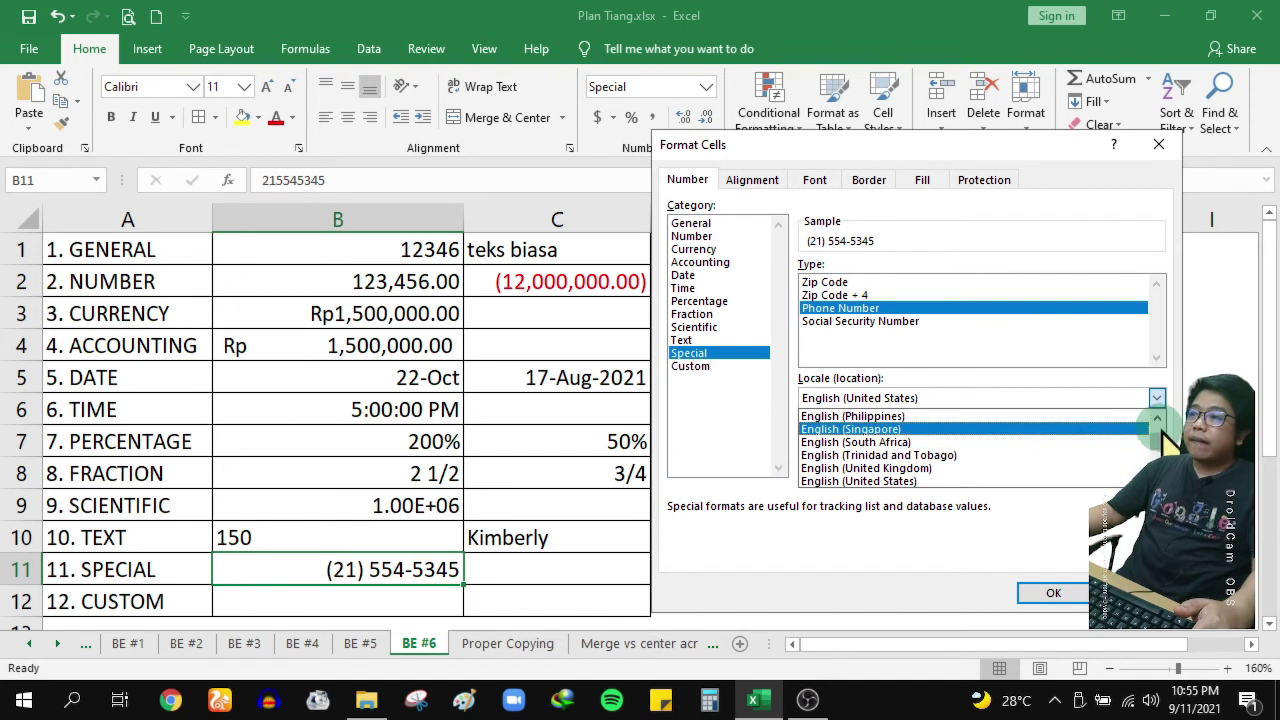
pyautogui.moveTo(1158, 444); pyautogui.dragTo(1156, 448)
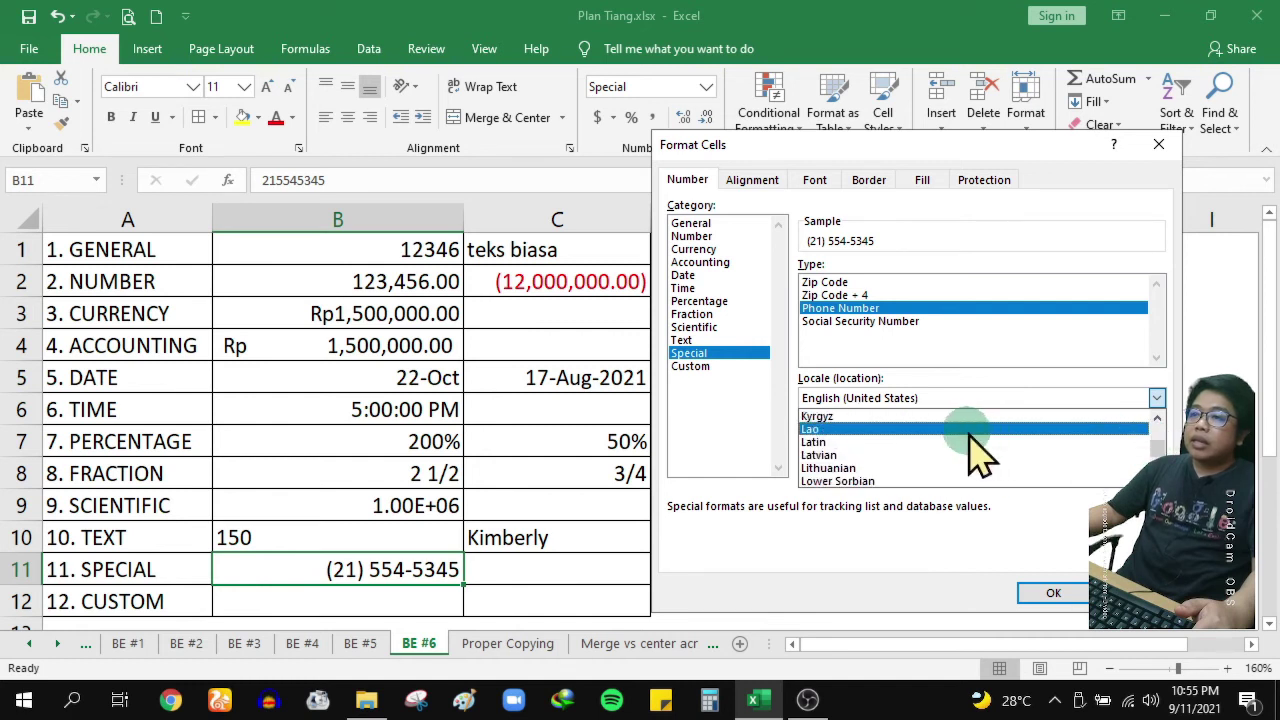
pyautogui.scroll(7, 980, 455)
pyautogui.scroll(1, 968, 433)
pyautogui.click(860, 430)
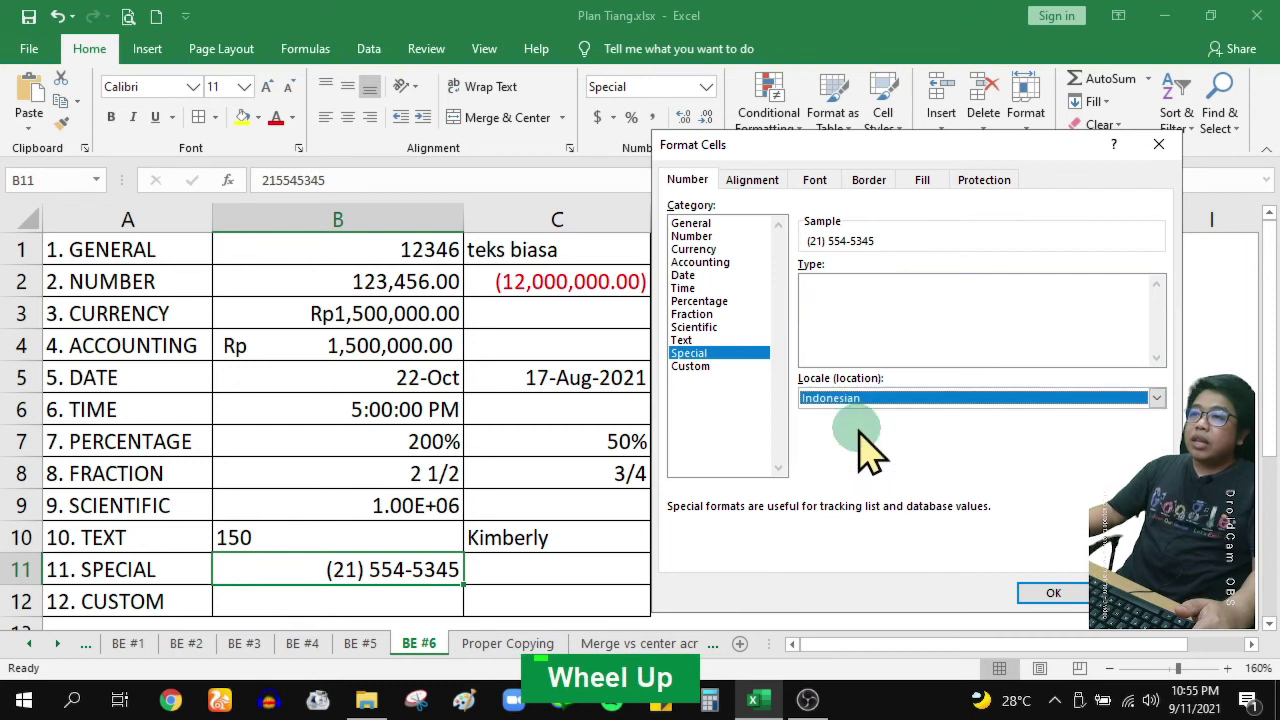
pyautogui.click(828, 286)
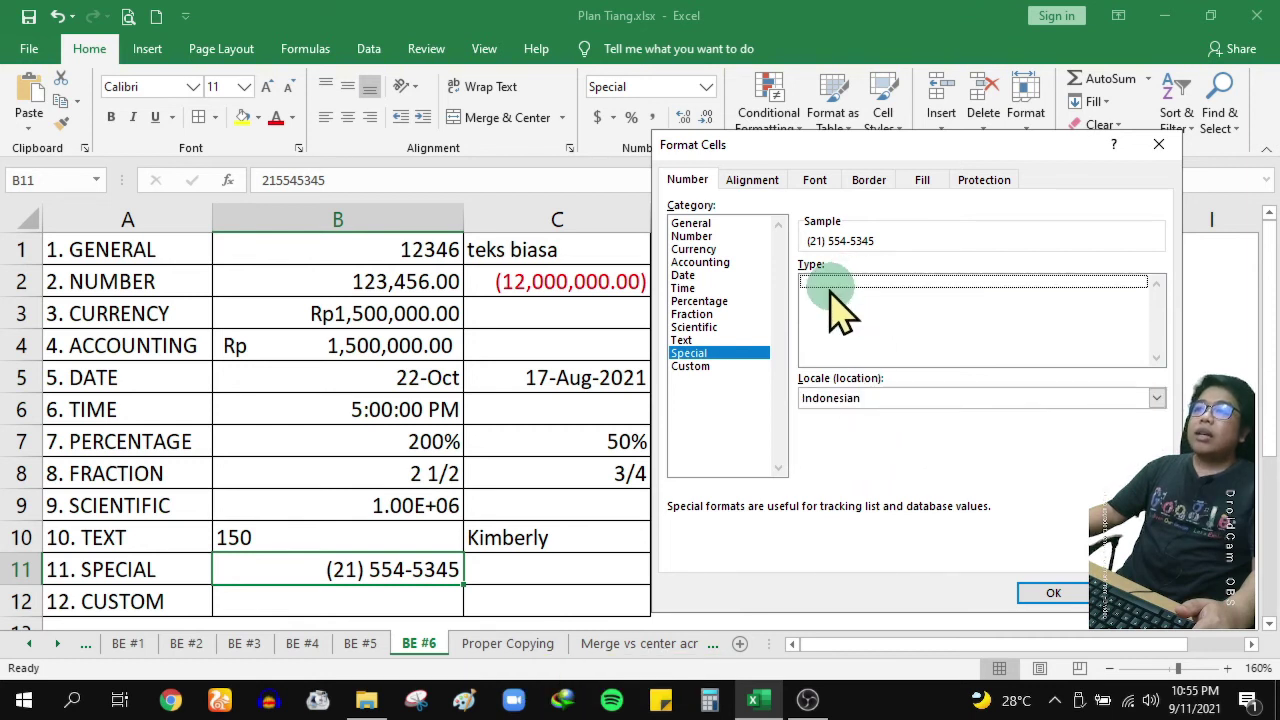
pyautogui.doubleClick(844, 310)
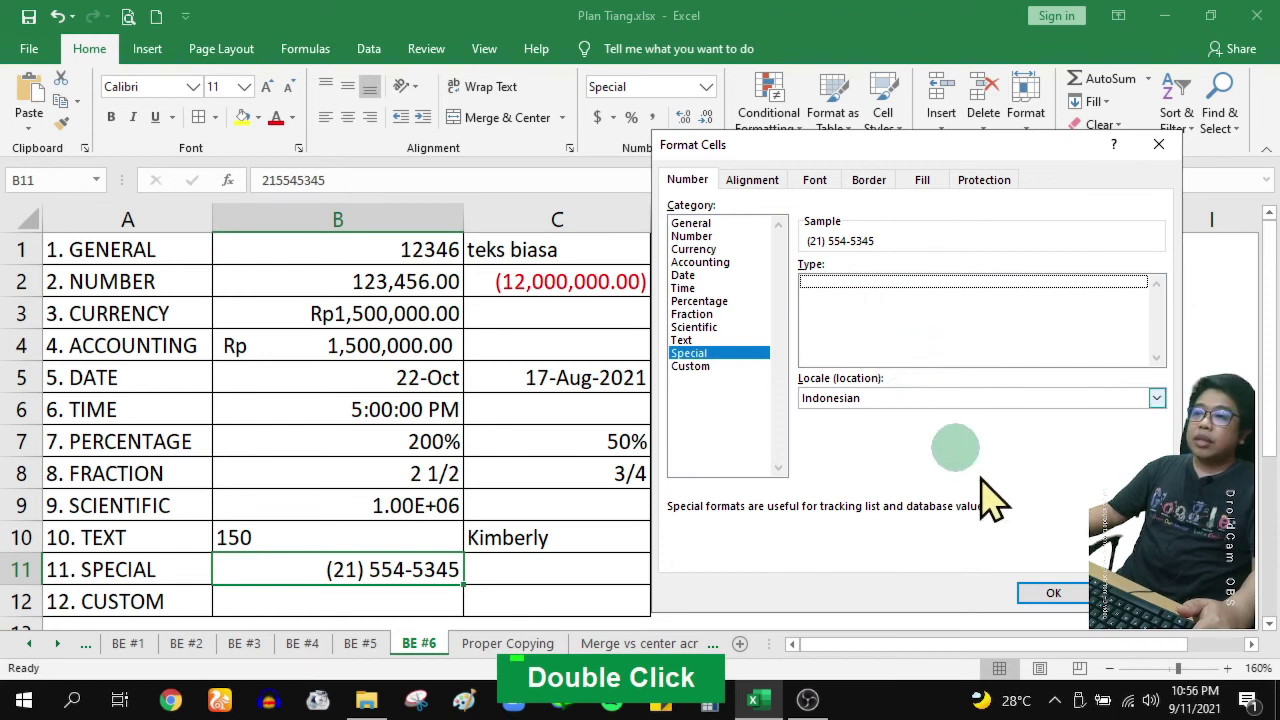
pyautogui.click(1050, 593)
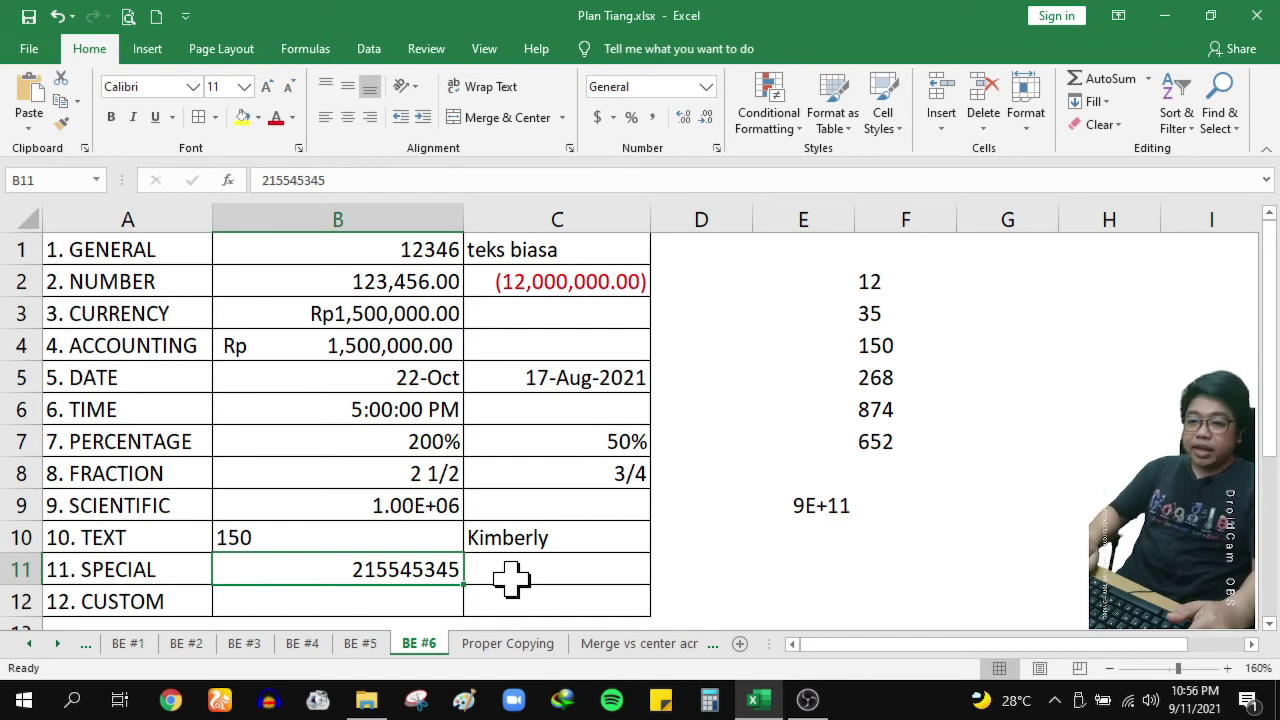
pyautogui.write('-')
pyautogui.press('Return')
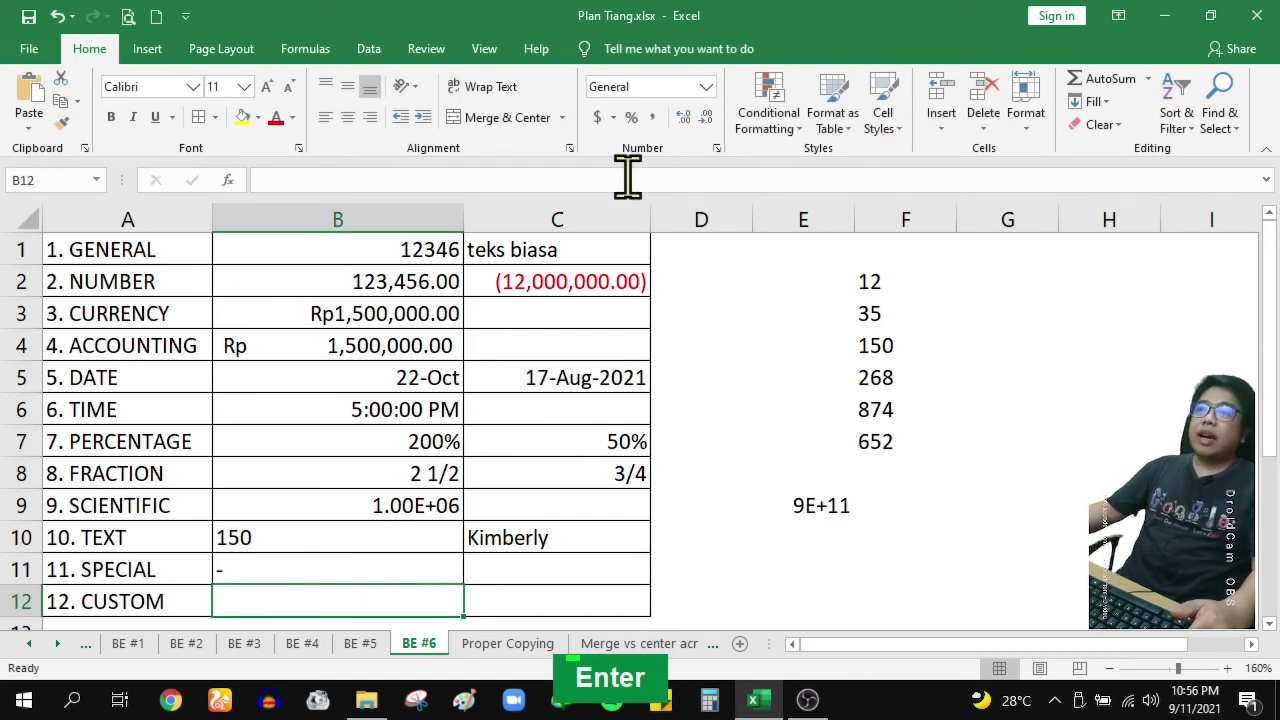
# Browse the Custom number format codes in Format Cells, then close it without changes
pyautogui.click(716, 148)
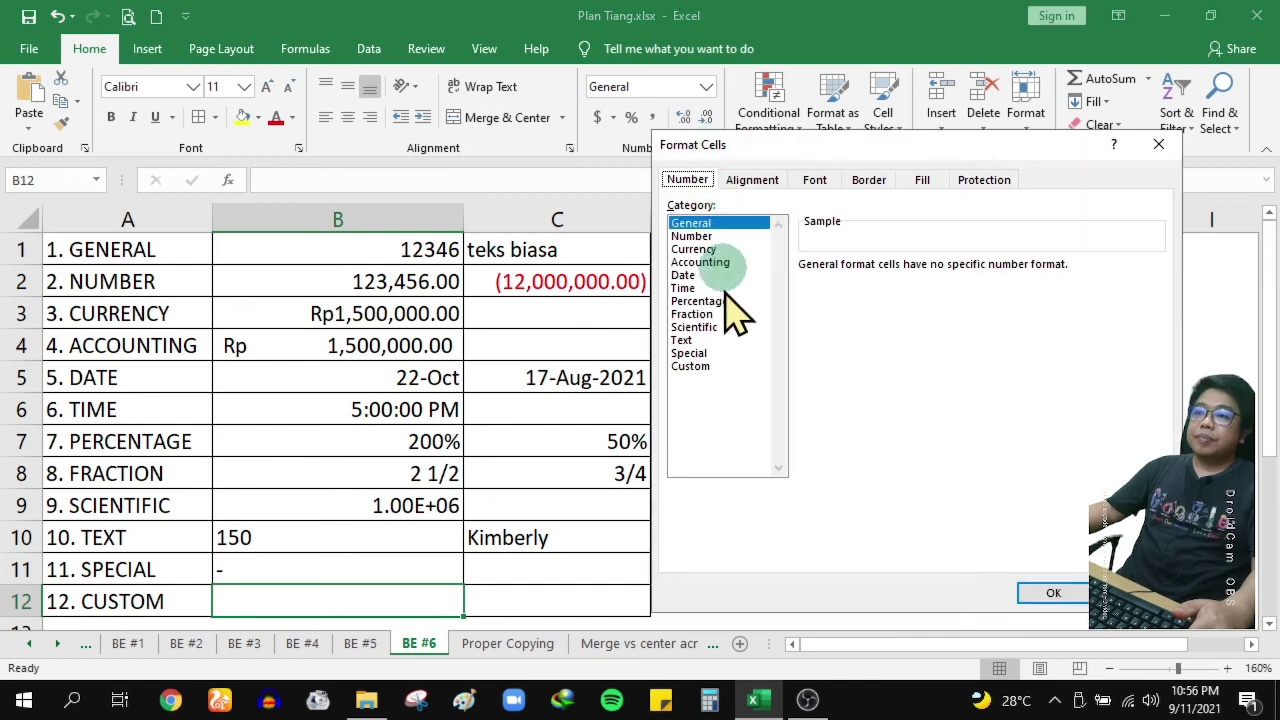
pyautogui.click(700, 366)
pyautogui.moveTo(1157, 325)
pyautogui.mouseDown()
pyautogui.moveTo(1158, 365)
pyautogui.moveTo(1157, 306)
pyautogui.mouseUp()
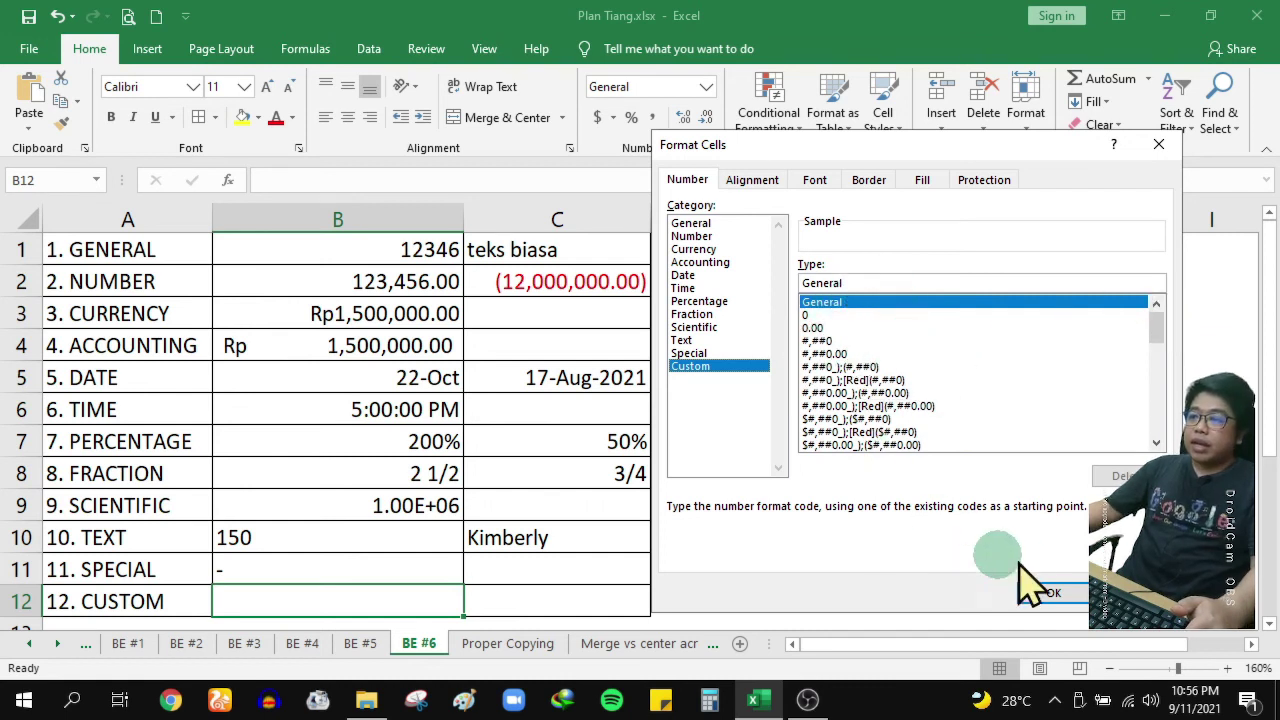
pyautogui.click(1053, 593)
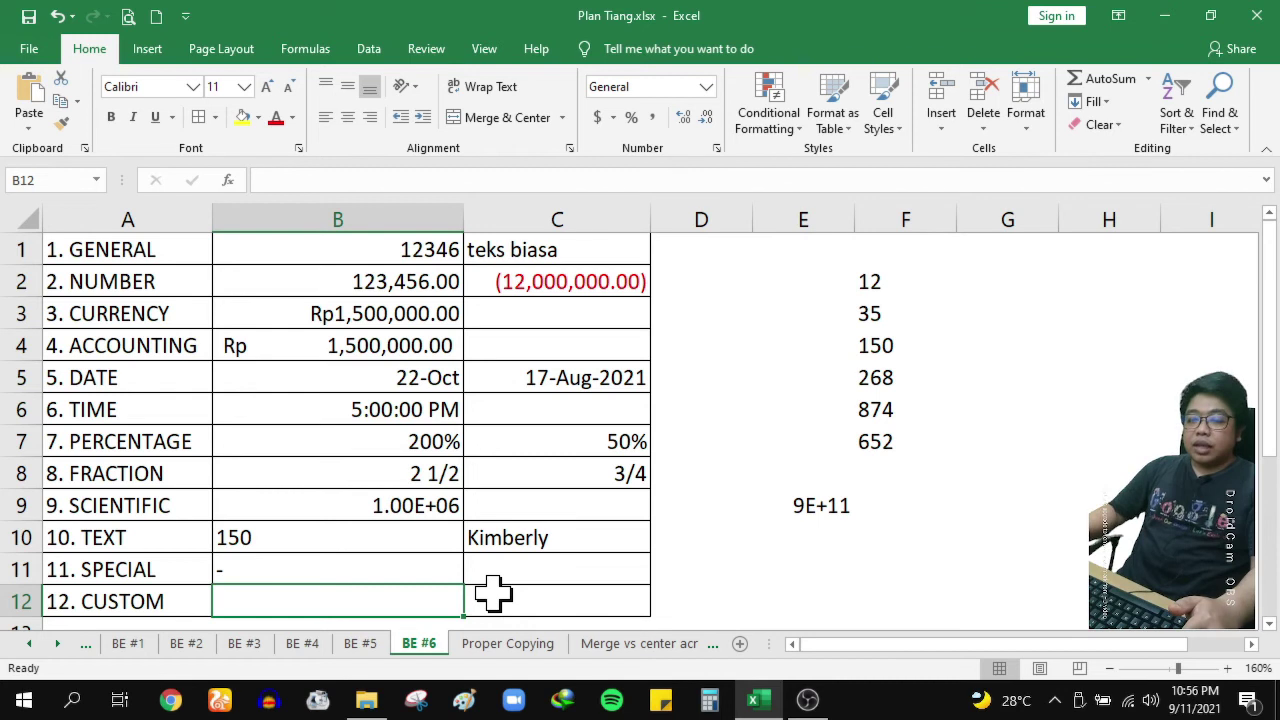
# Enter 150 in B12 and -150 in C12
pyautogui.write('150')
pyautogui.press('Tab')
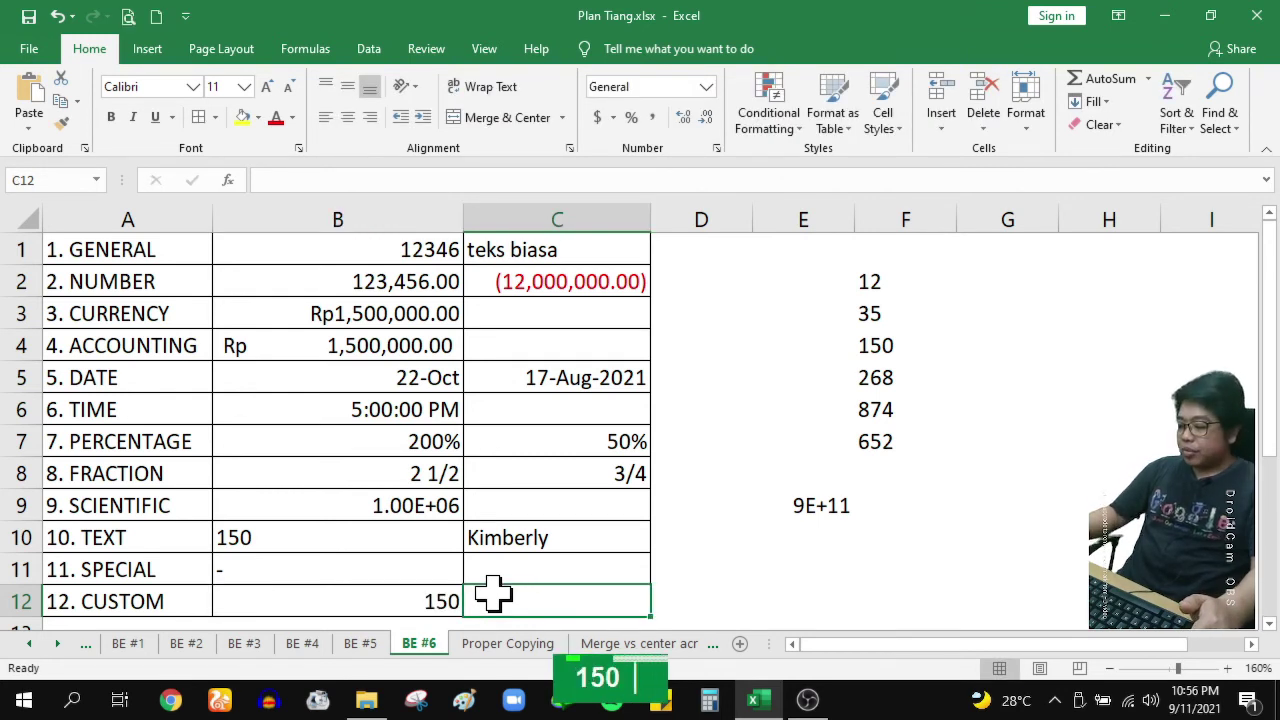
pyautogui.write('-150')
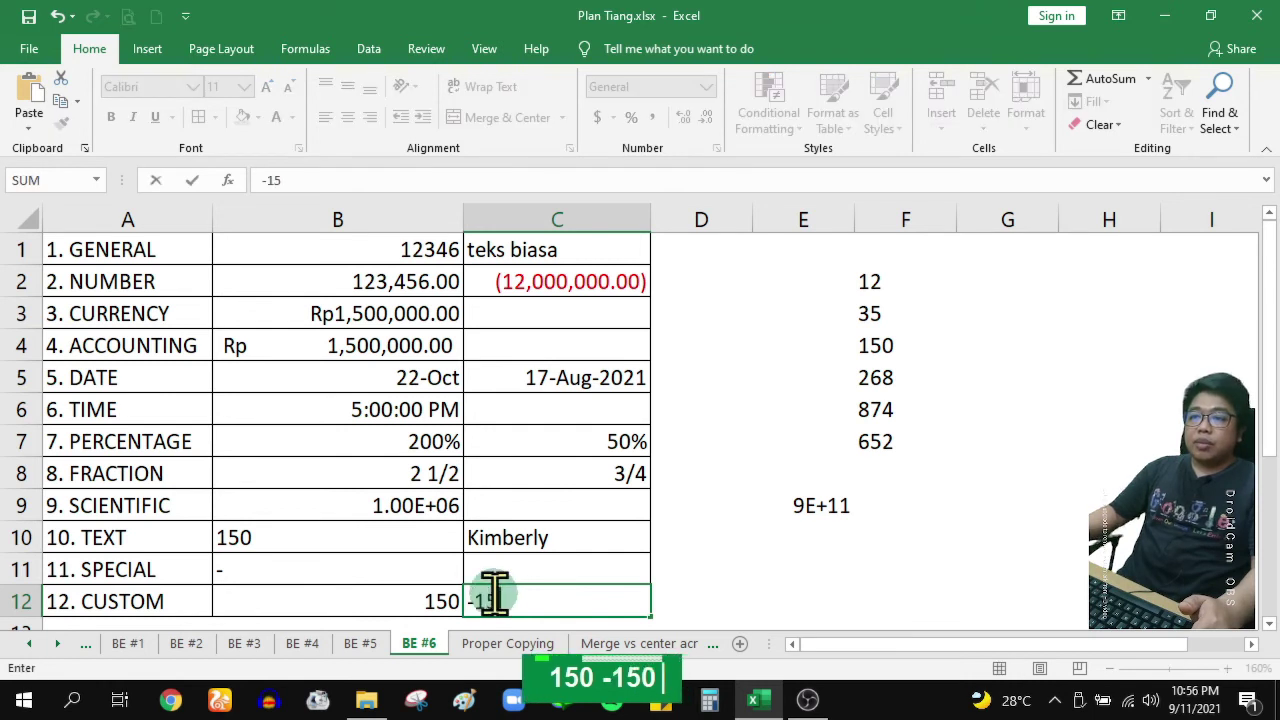
pyautogui.press('Return')
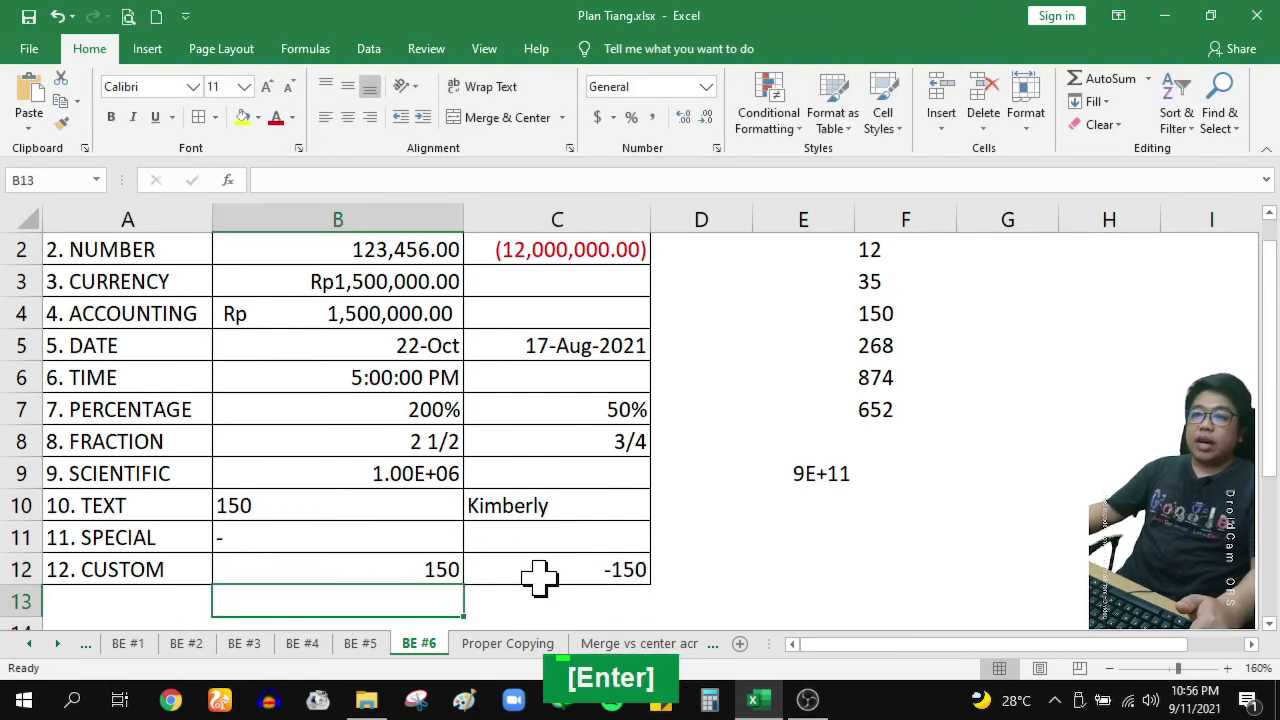
# AutoFit columns B and C to their contents
pyautogui.click(540, 577)
pyautogui.click(424, 573)
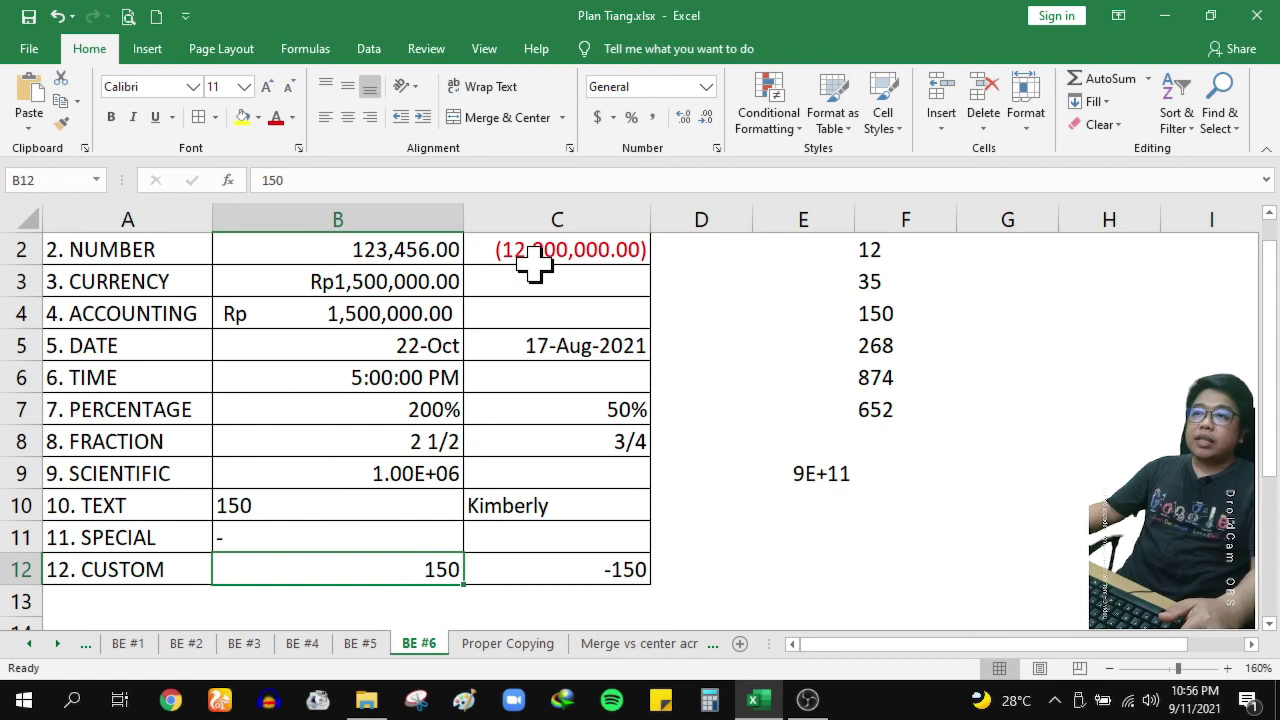
pyautogui.doubleClick(464, 219)
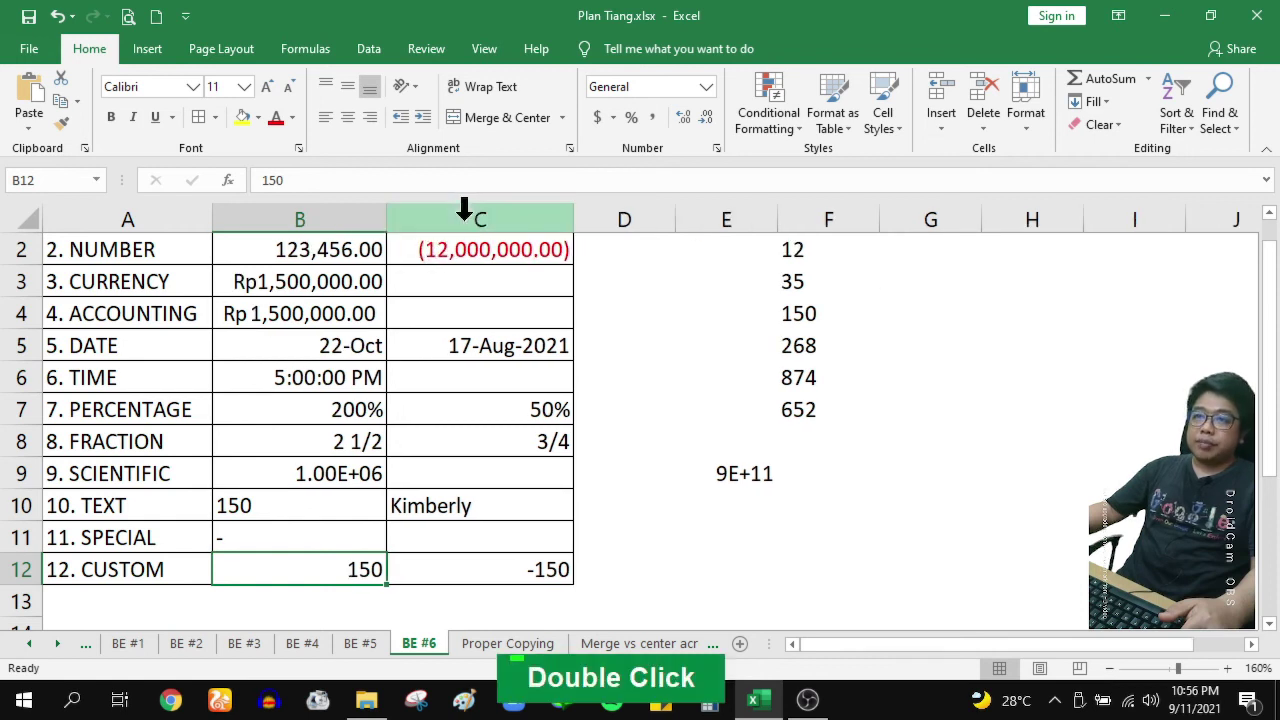
pyautogui.doubleClick(573, 219)
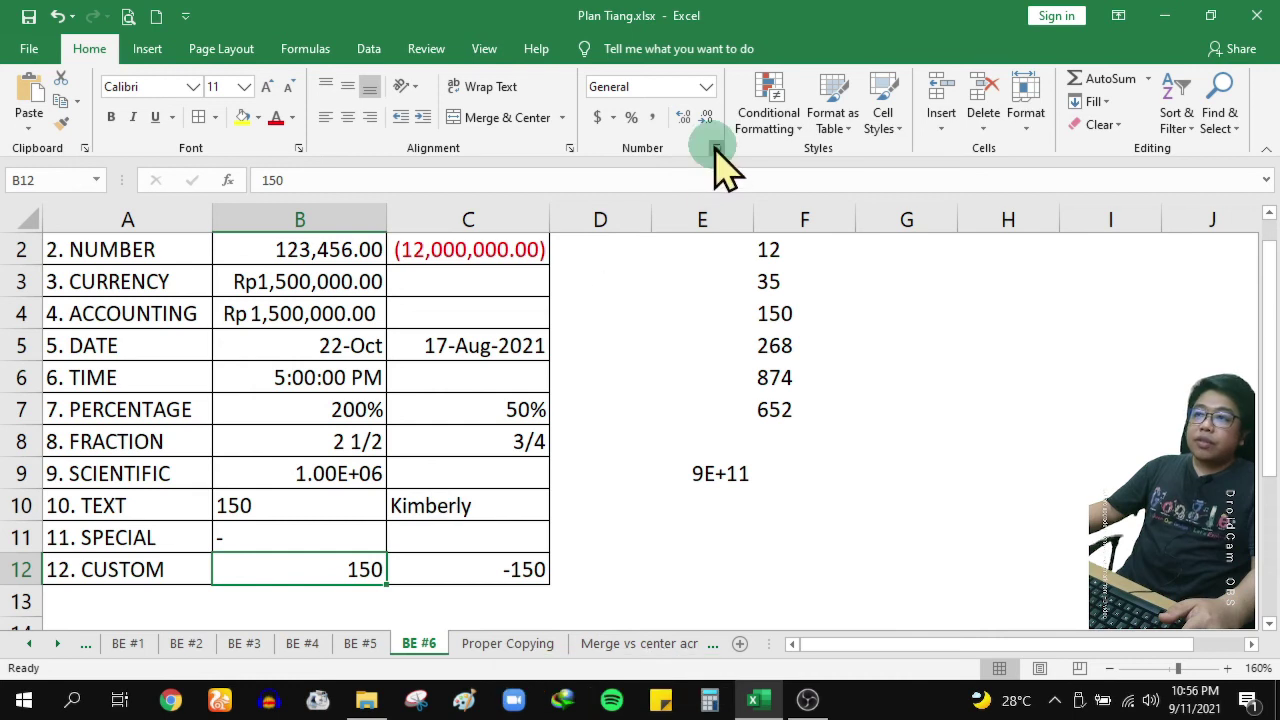
# Preview custom codes 0, 0.00, #,##0 and #,##0.00 on B12's value
pyautogui.click(716, 148)
pyautogui.click(692, 366)
pyautogui.moveTo(858, 150); pyautogui.dragTo(772, 166)
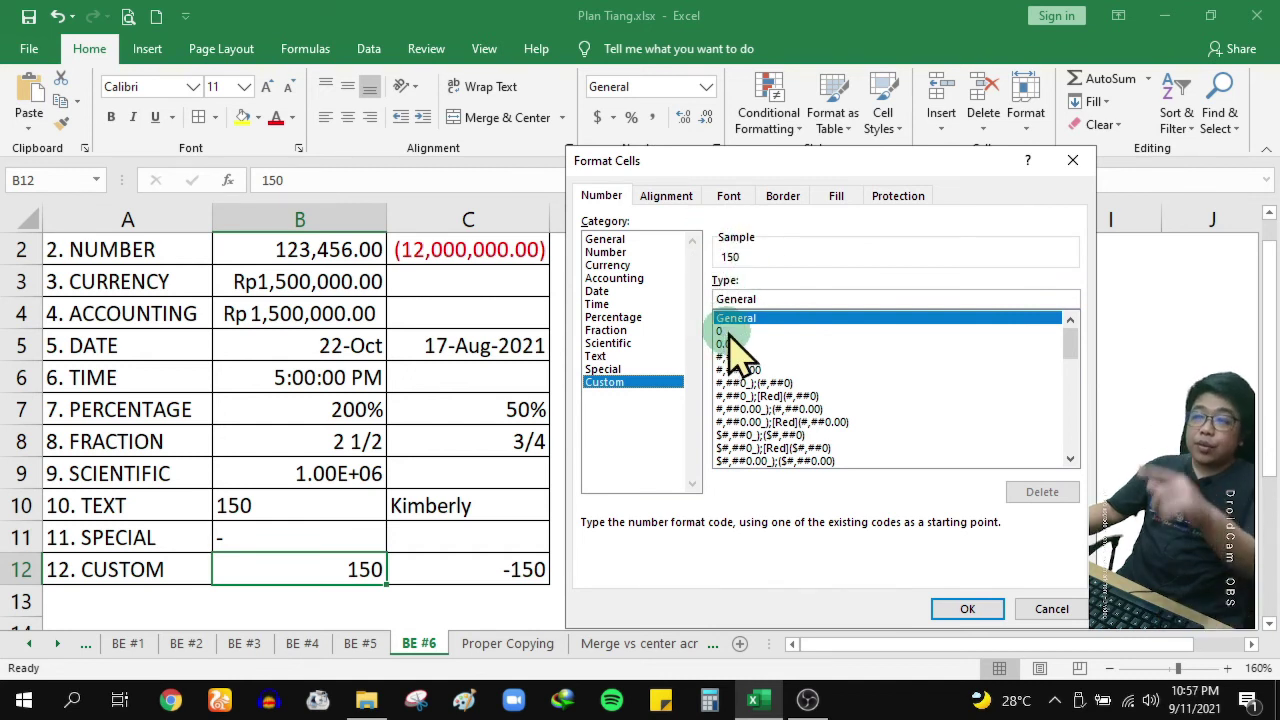
pyautogui.click(723, 332)
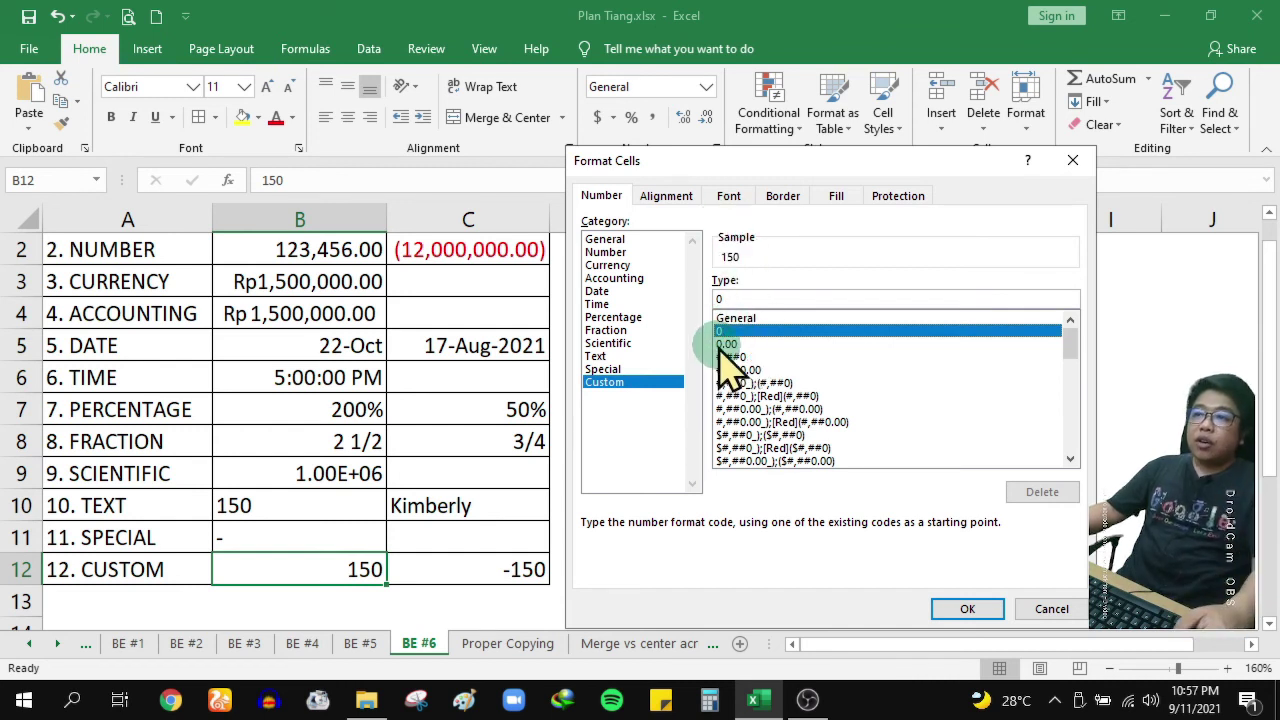
pyautogui.click(740, 345)
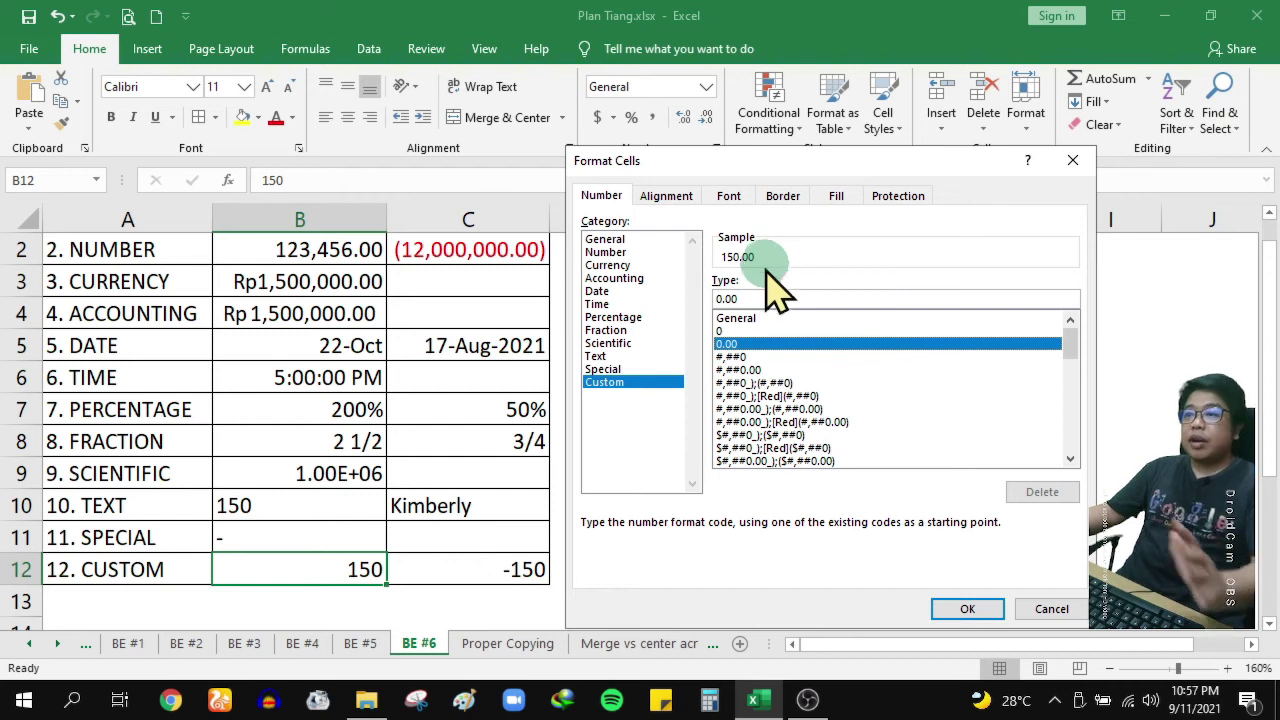
pyautogui.click(758, 357)
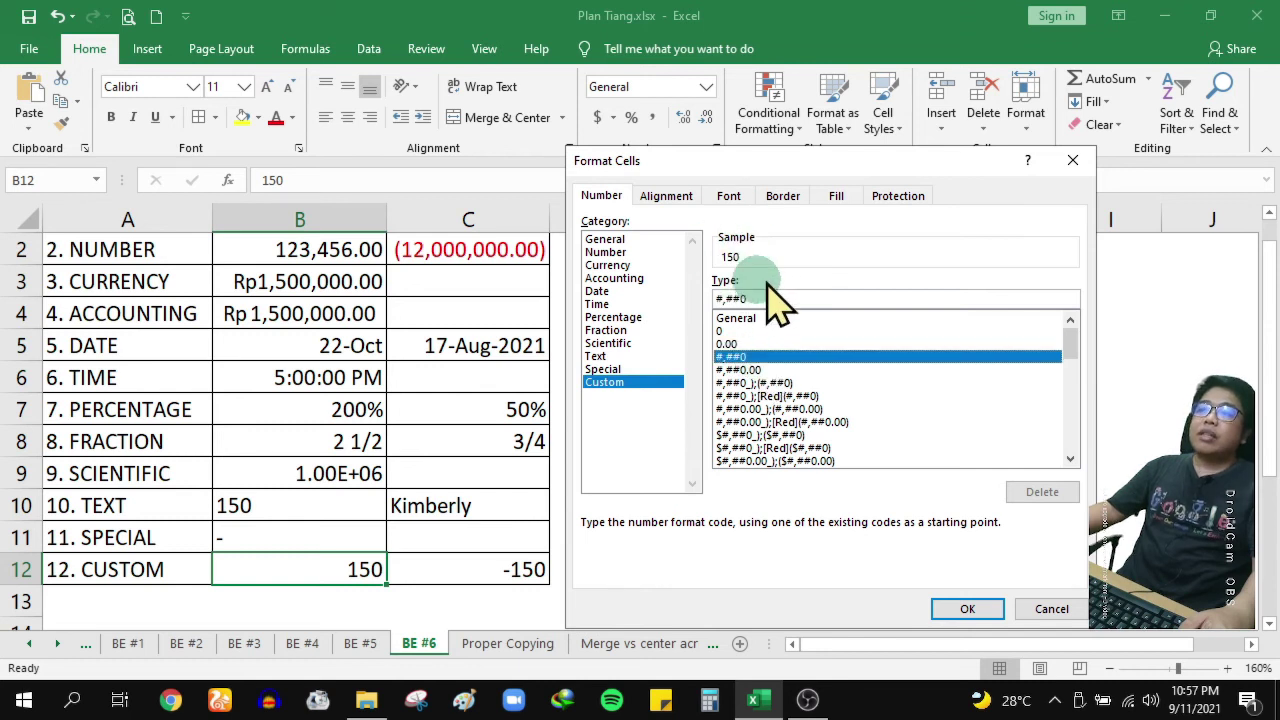
pyautogui.click(769, 369)
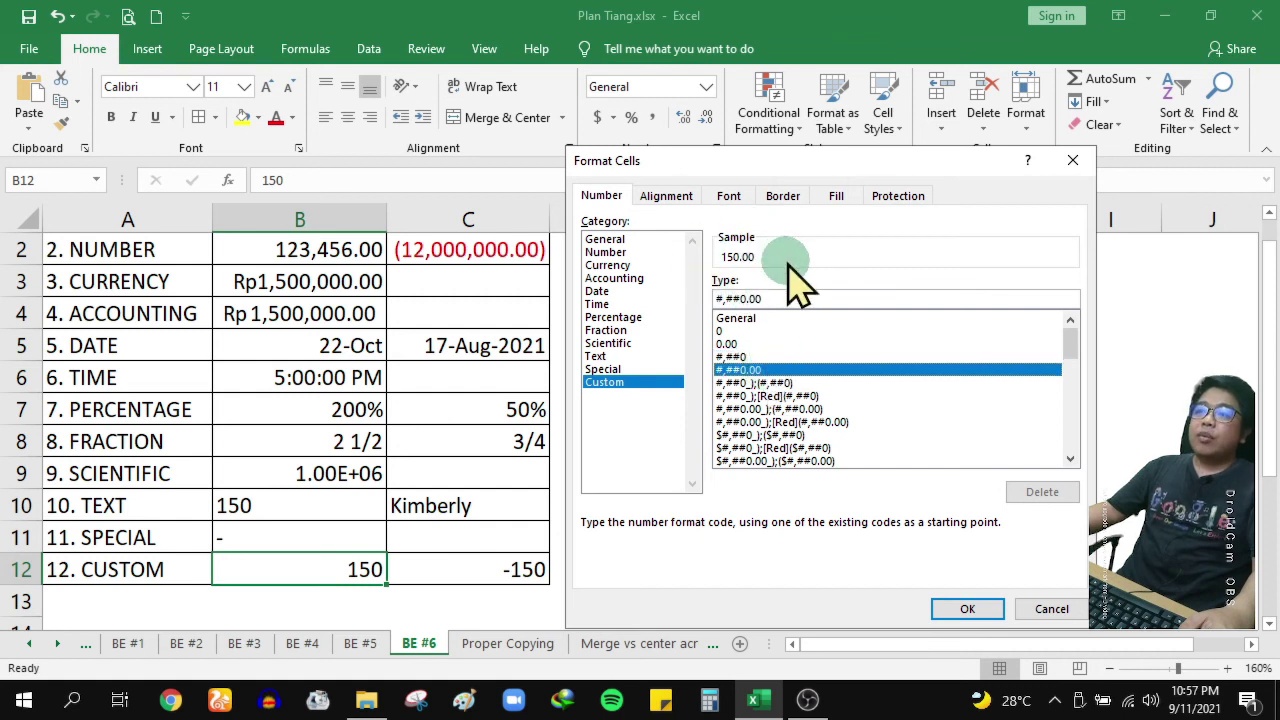
# Apply #,##0_);(#,##0) to B12, noting its positive and negative sections
pyautogui.click(805, 383)
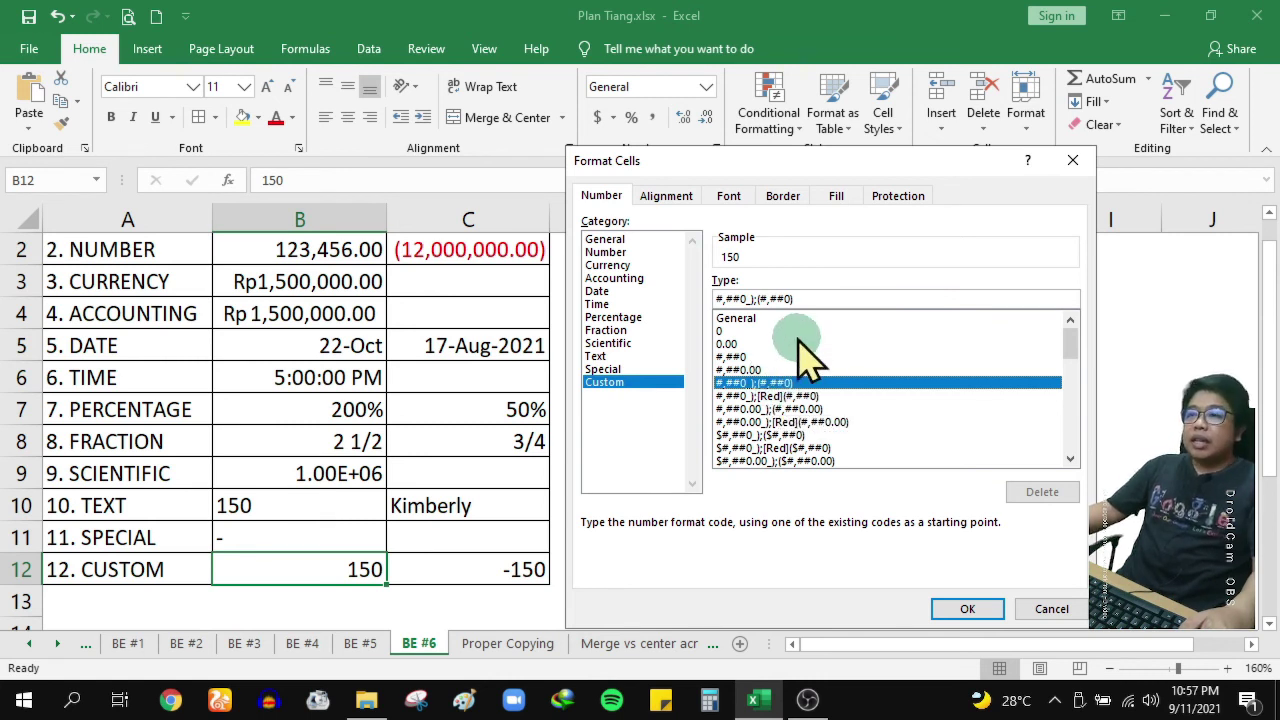
pyautogui.moveTo(755, 298); pyautogui.dragTo(908, 297)
pyautogui.moveTo(753, 298); pyautogui.dragTo(714, 299)
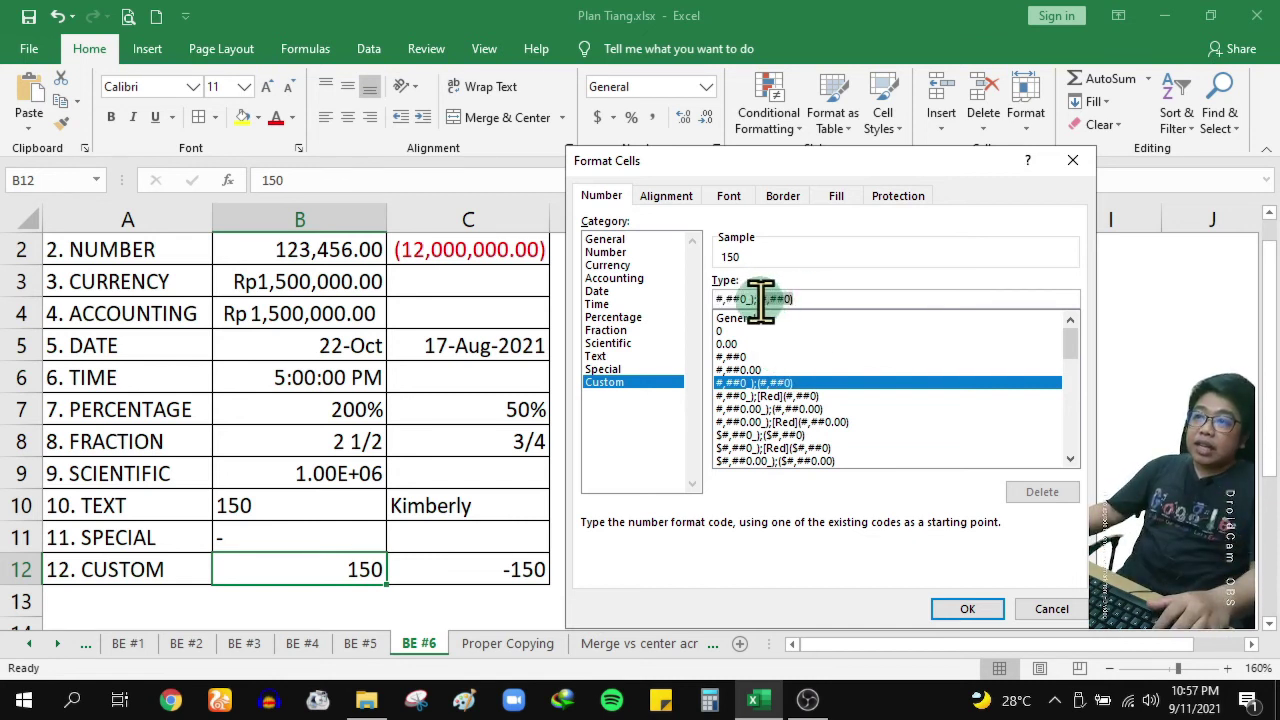
pyautogui.moveTo(757, 299); pyautogui.dragTo(808, 302)
pyautogui.click(963, 609)
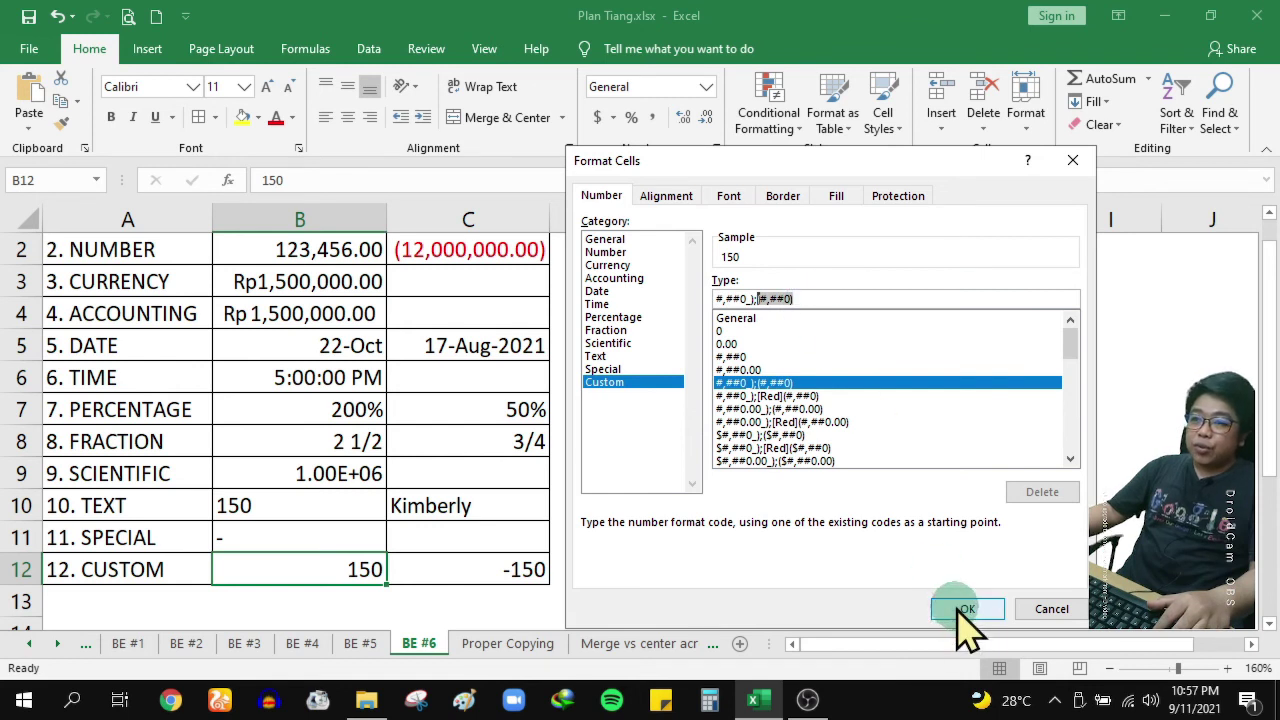
pyautogui.click(443, 571)
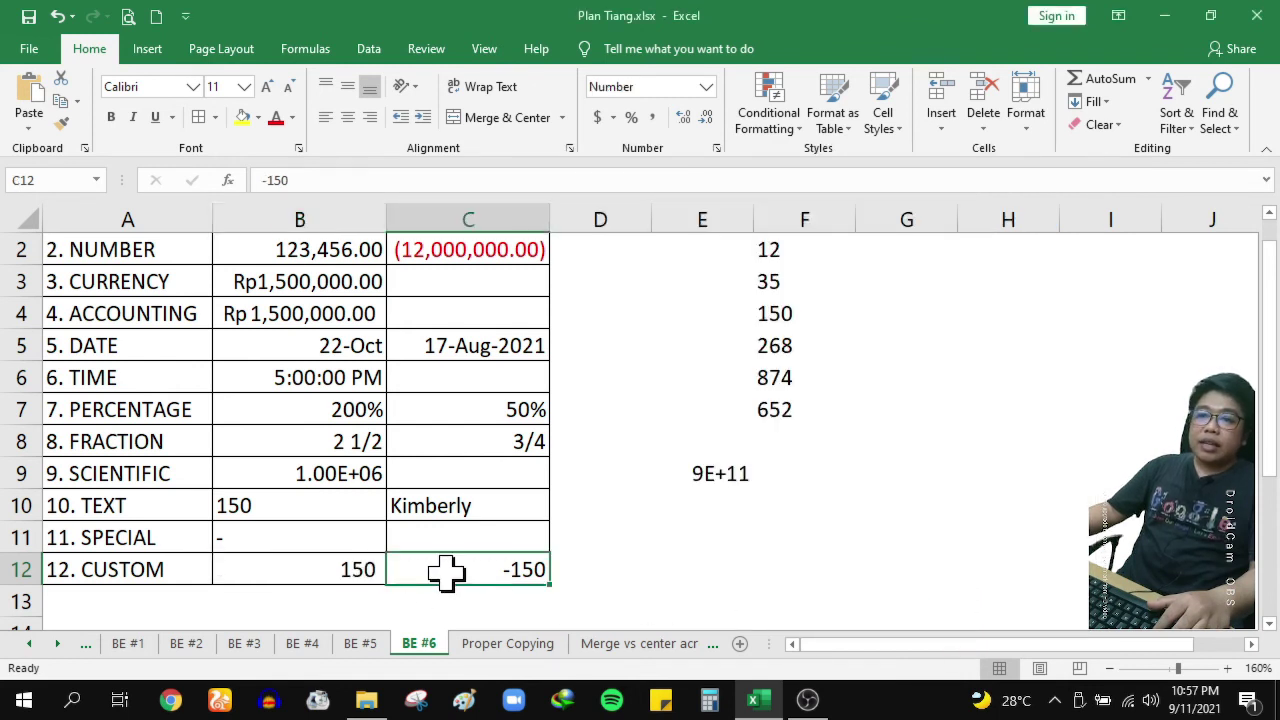
# Compare parenthesis codes and give C12 #,##0_);[Red](#,##0), showing red (150)
pyautogui.click(717, 150)
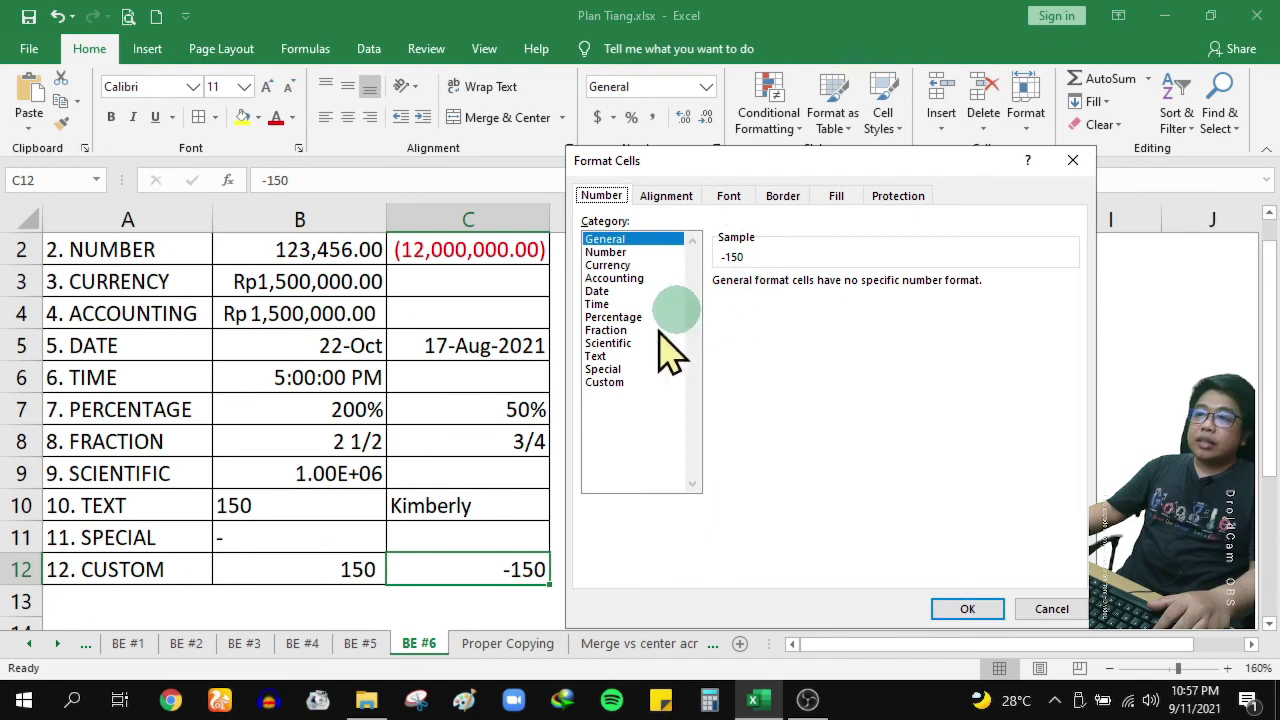
pyautogui.click(643, 382)
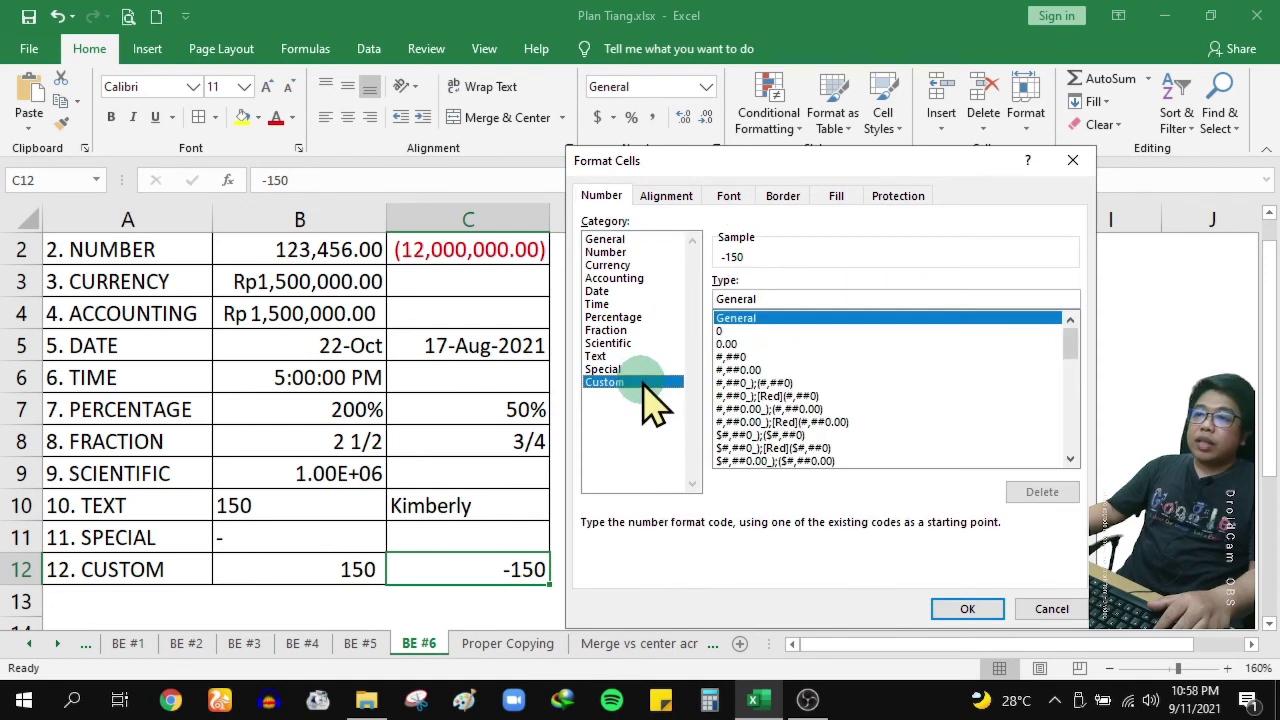
pyautogui.click(798, 384)
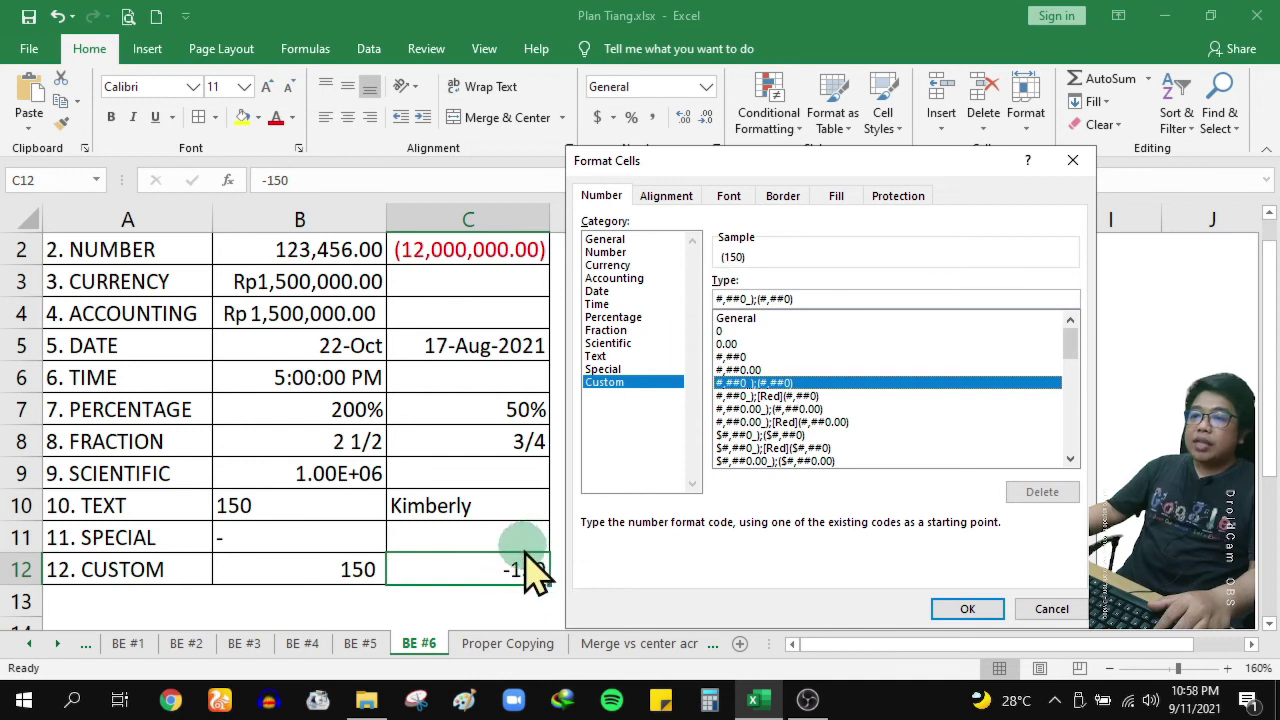
pyautogui.click(975, 602)
pyautogui.click(790, 386)
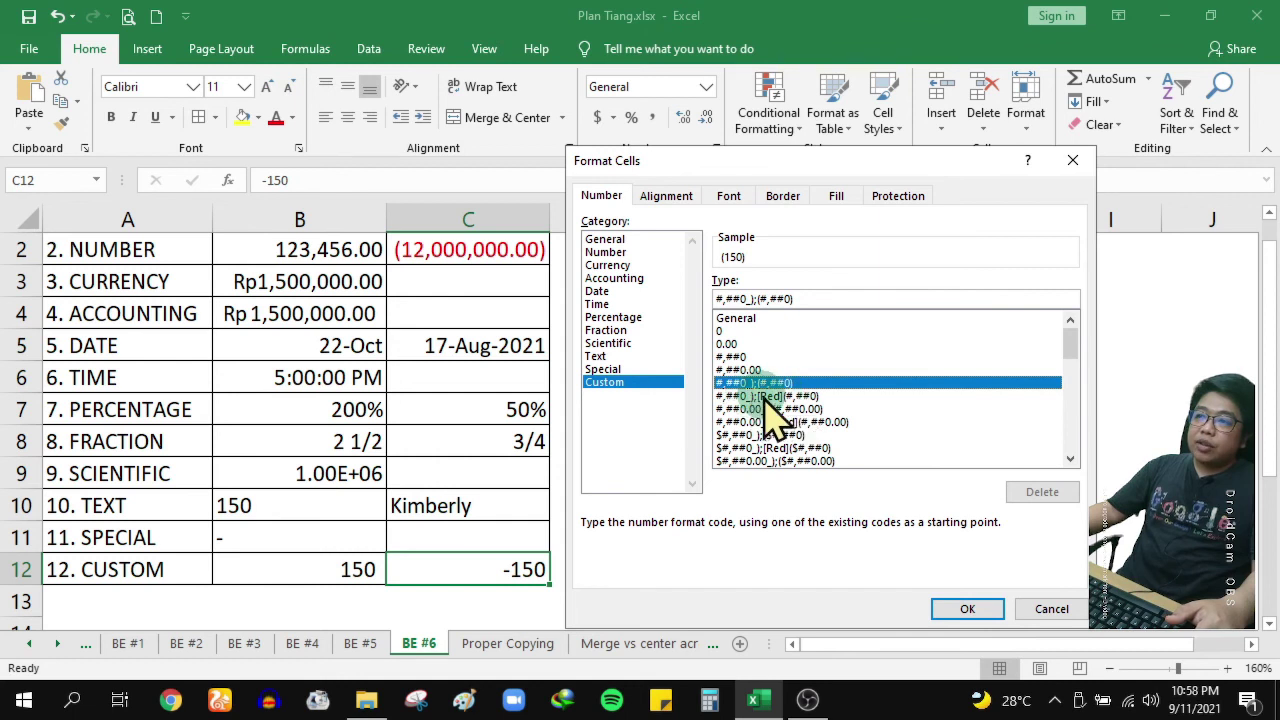
pyautogui.click(788, 398)
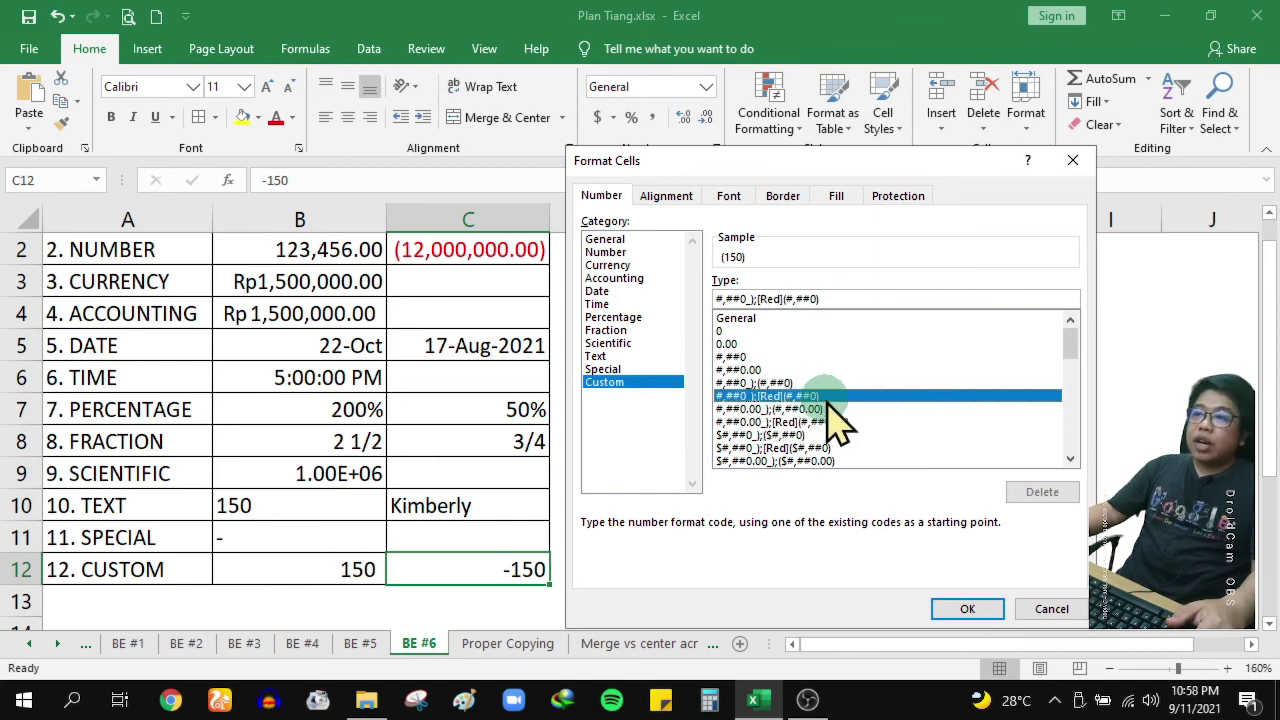
pyautogui.click(792, 385)
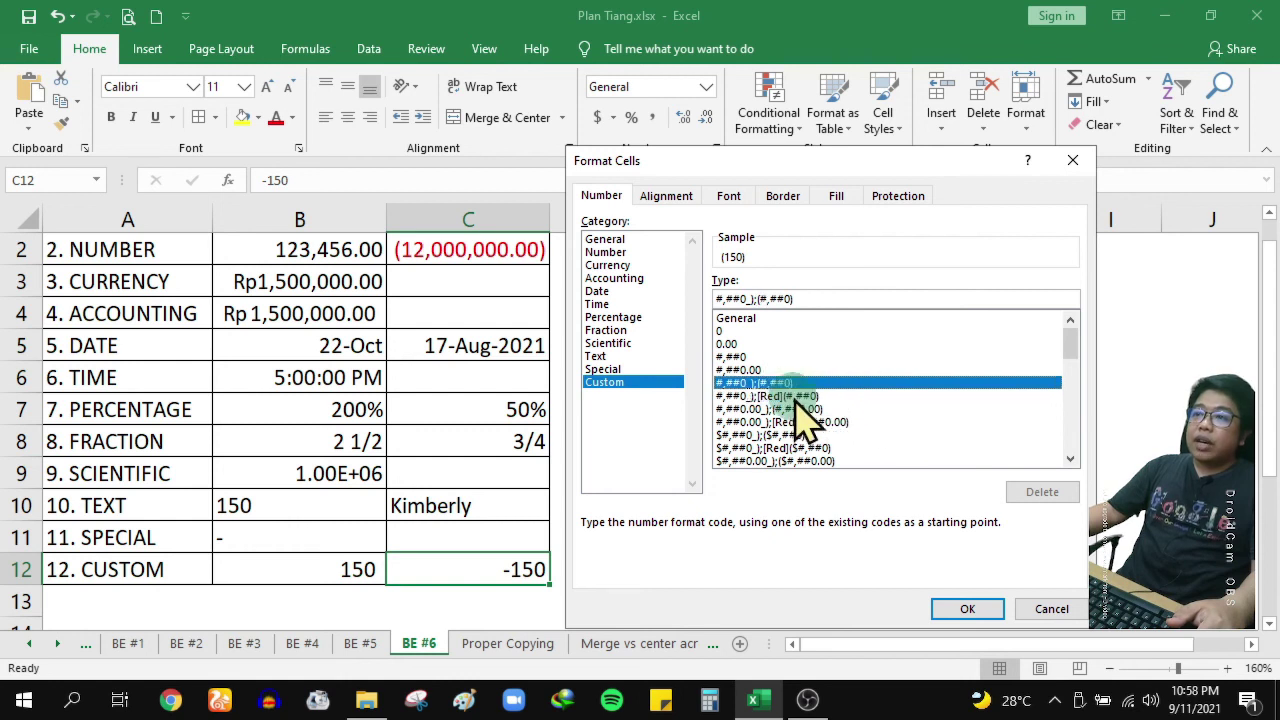
pyautogui.doubleClick(797, 397)
pyautogui.click(963, 610)
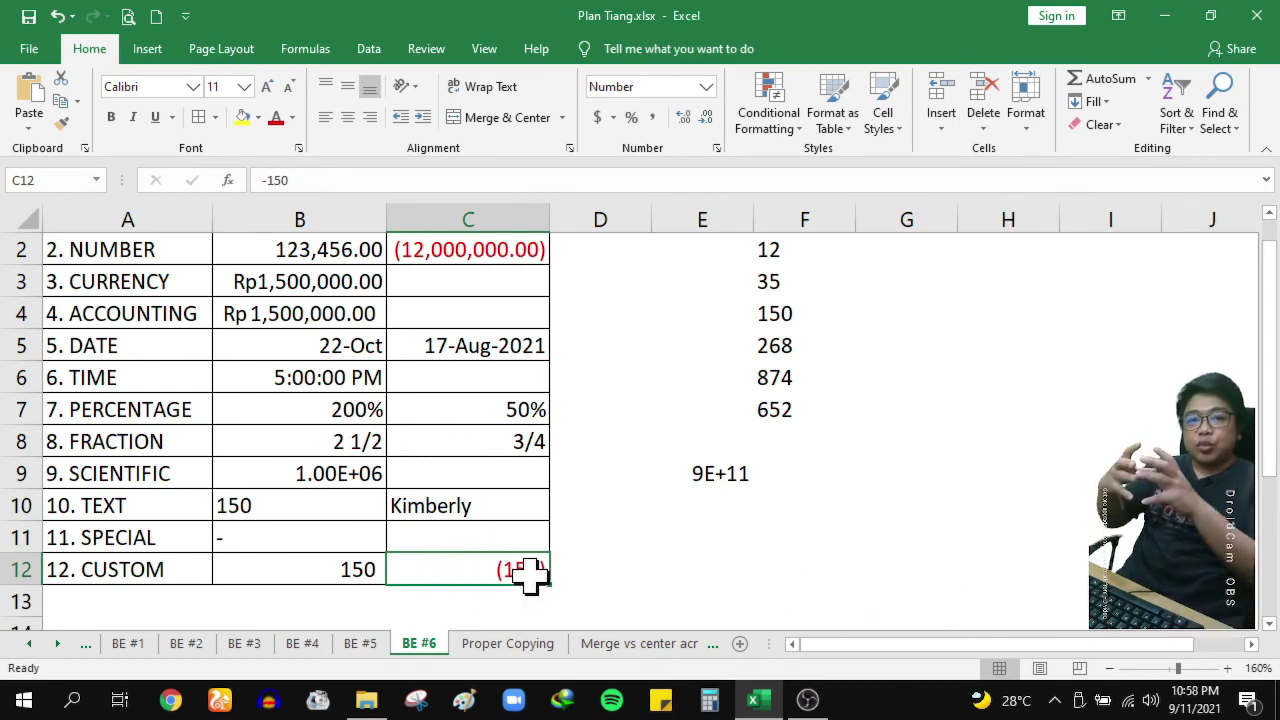
# Reopen C12's Format Cells, check its Number settings, then view its Custom code
pyautogui.click(716, 150)
pyautogui.click(658, 255)
pyautogui.click(763, 308)
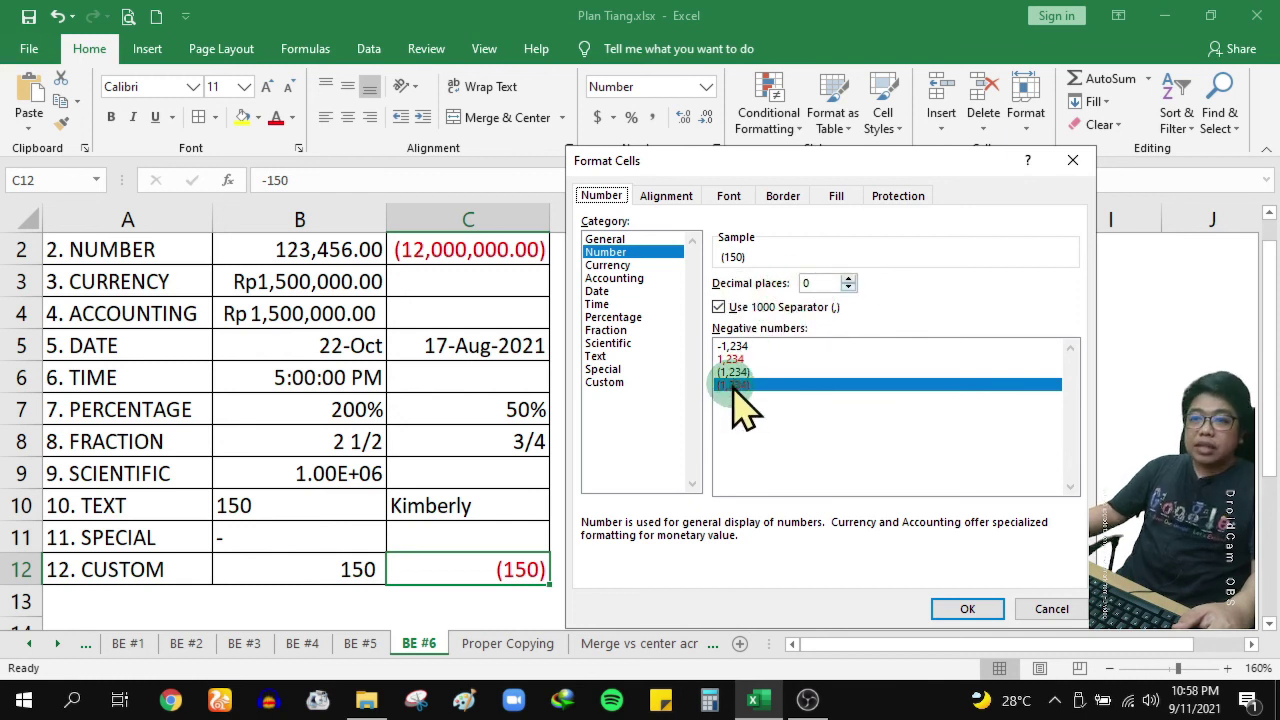
pyautogui.click(630, 383)
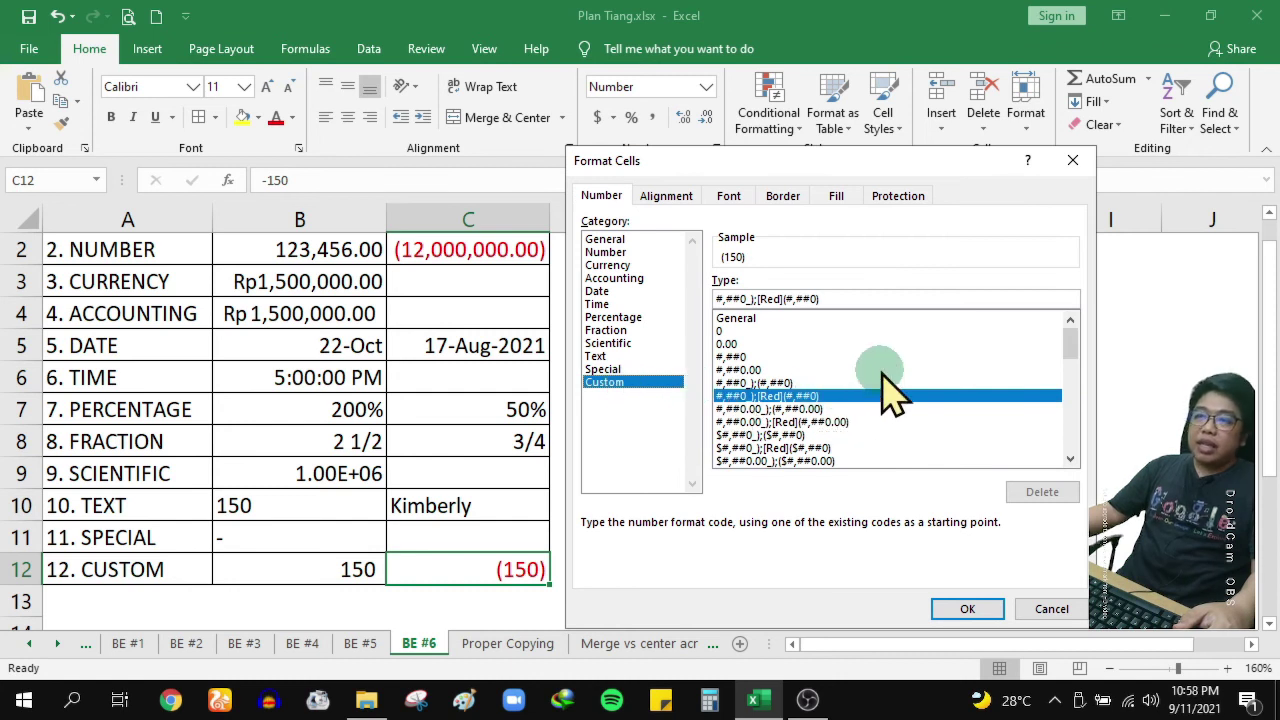
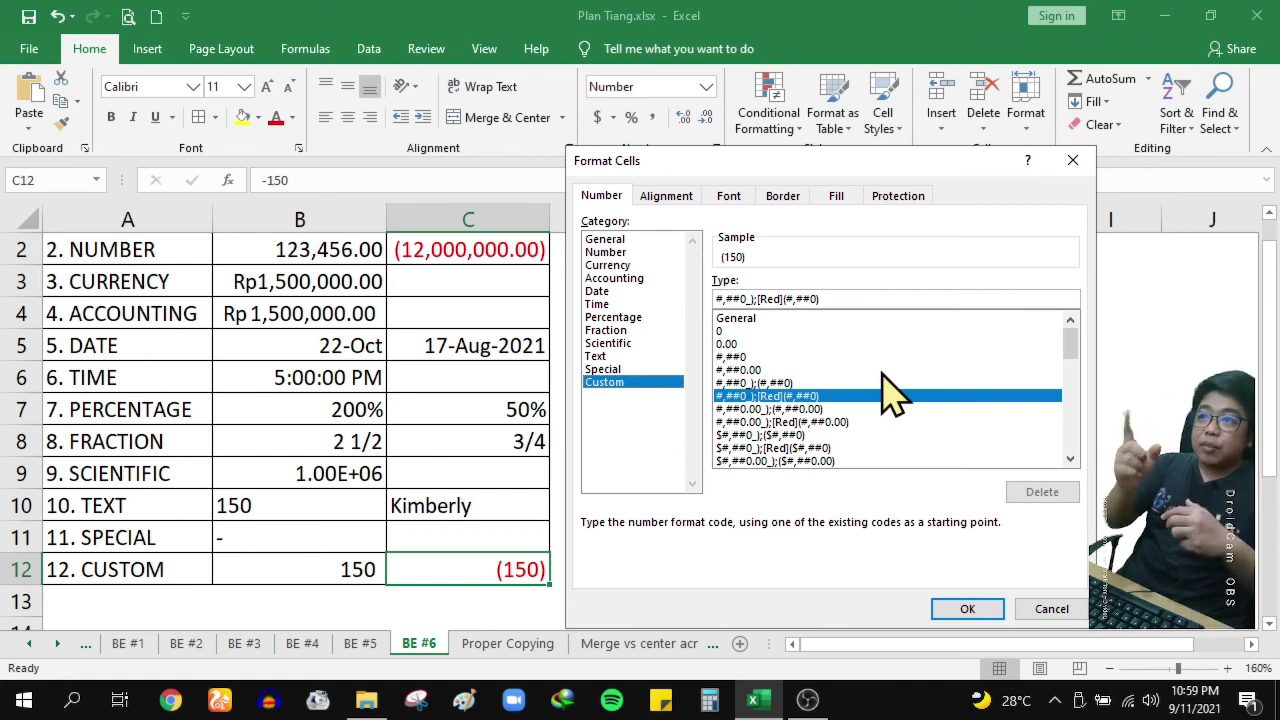
# Select the #,##0_);[Red](#,##0) code in C12's Custom type box
pyautogui.moveTo(846, 300); pyautogui.dragTo(523, 298)
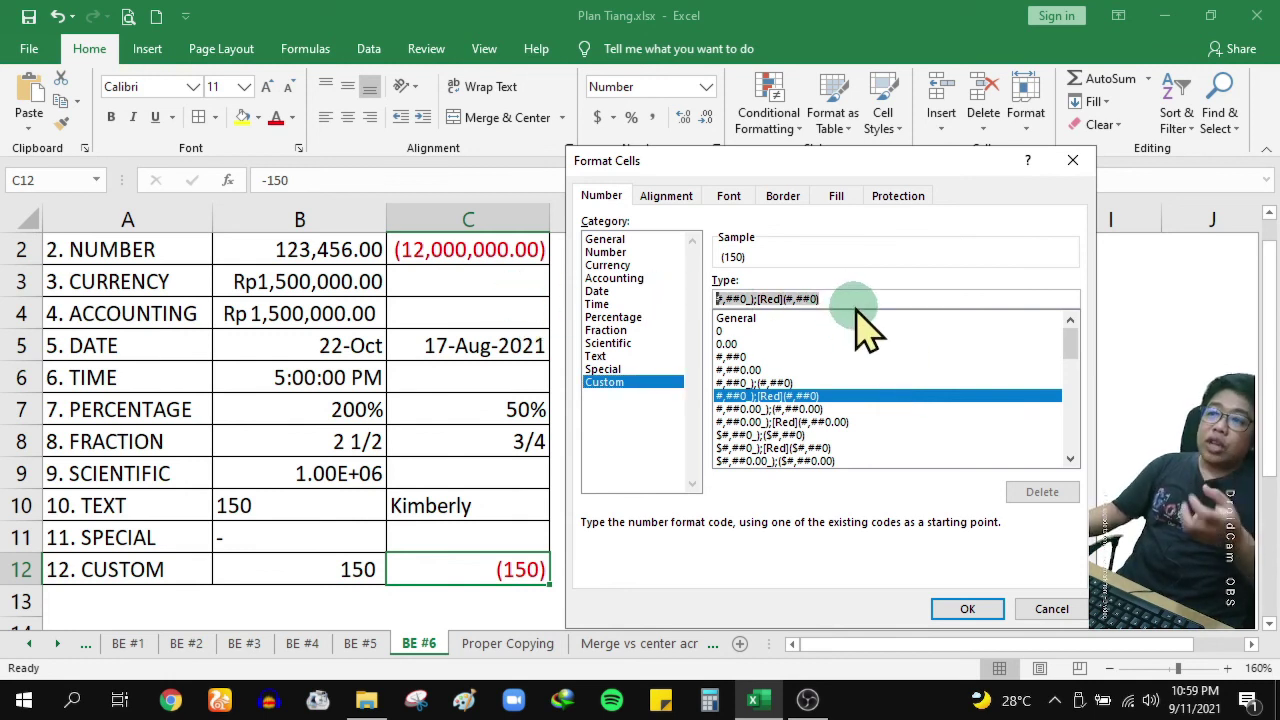
pyautogui.click(775, 299)
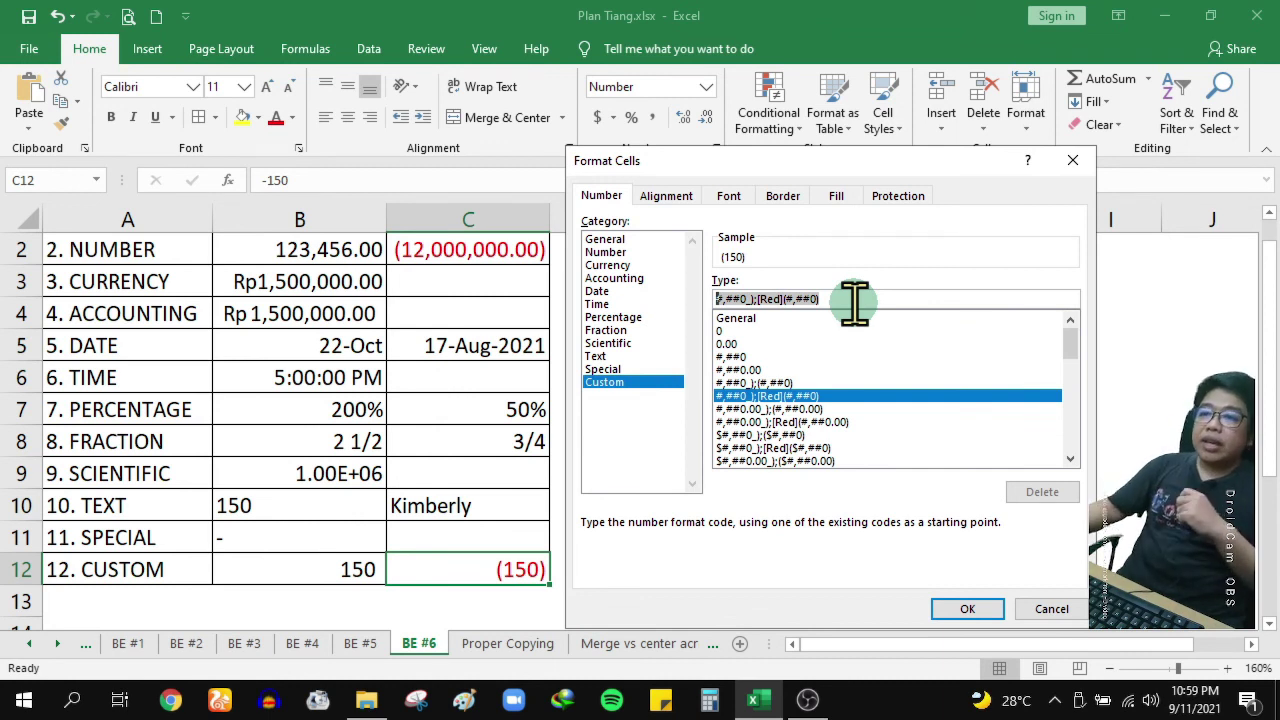
# Confirm C12's red-negative format, then browse the currency format choices without applying one
pyautogui.click(993, 614)
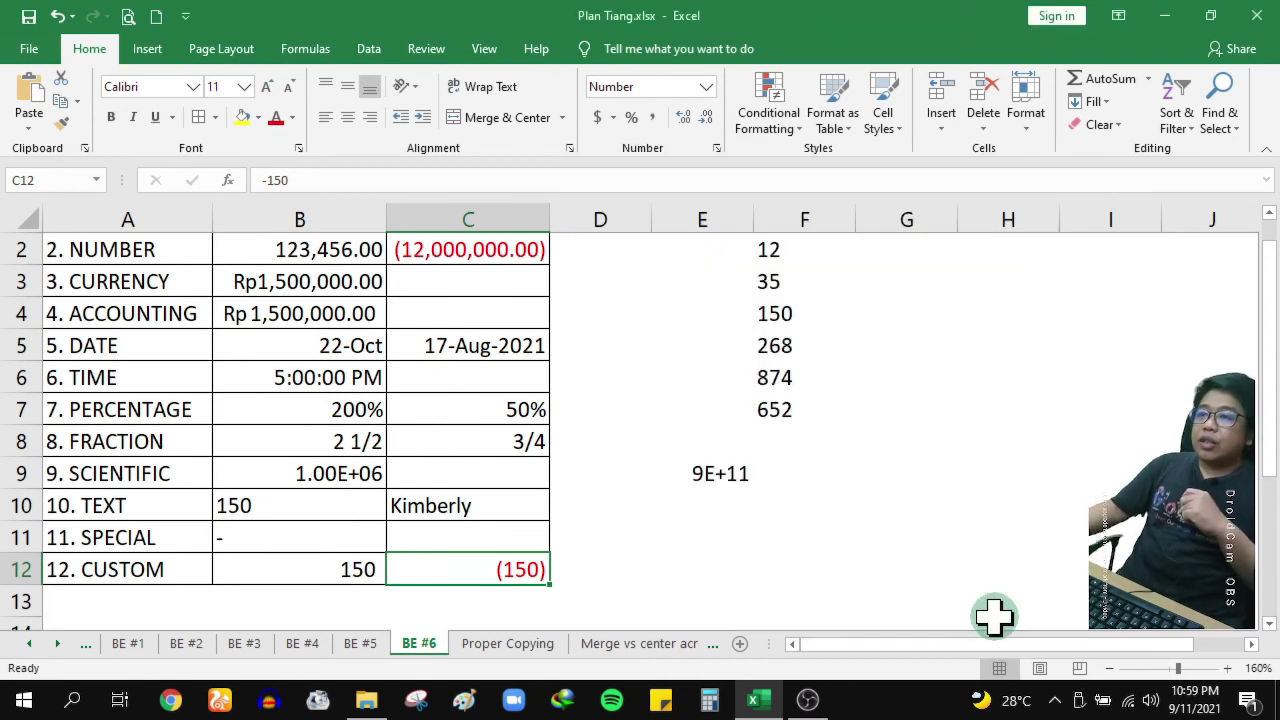
pyautogui.click(573, 431)
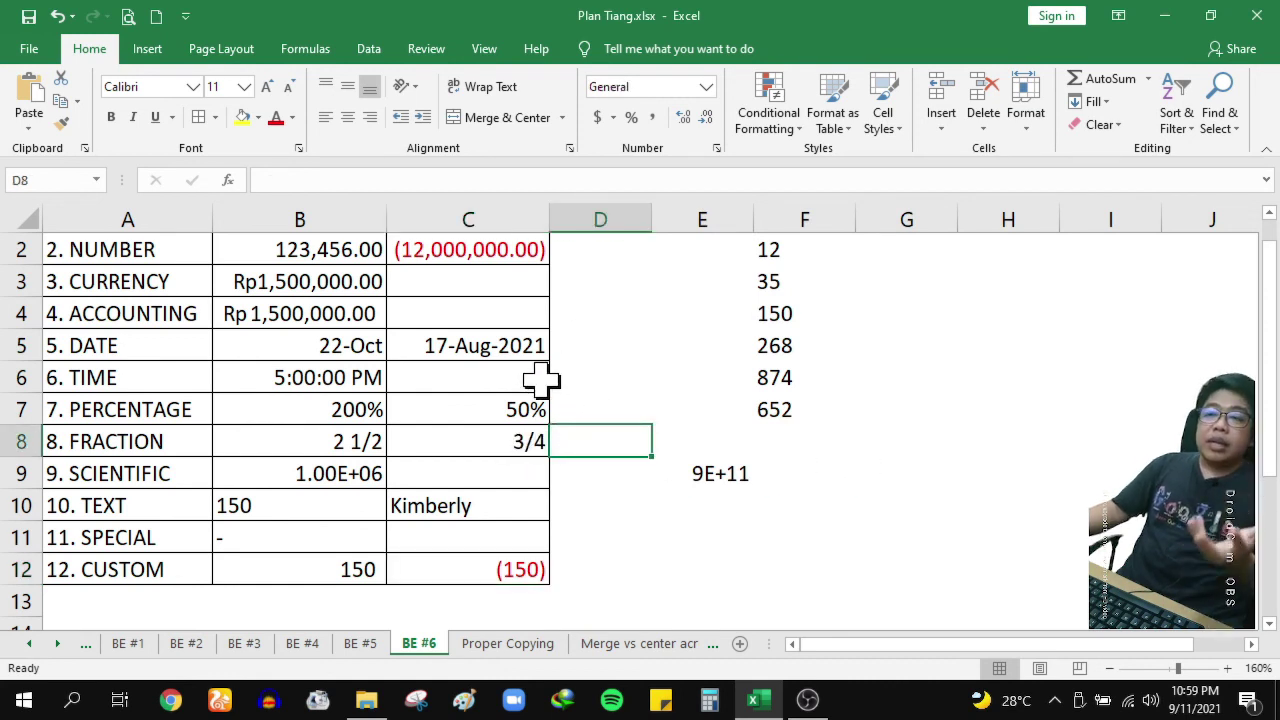
pyautogui.scroll(1, 405, 392)
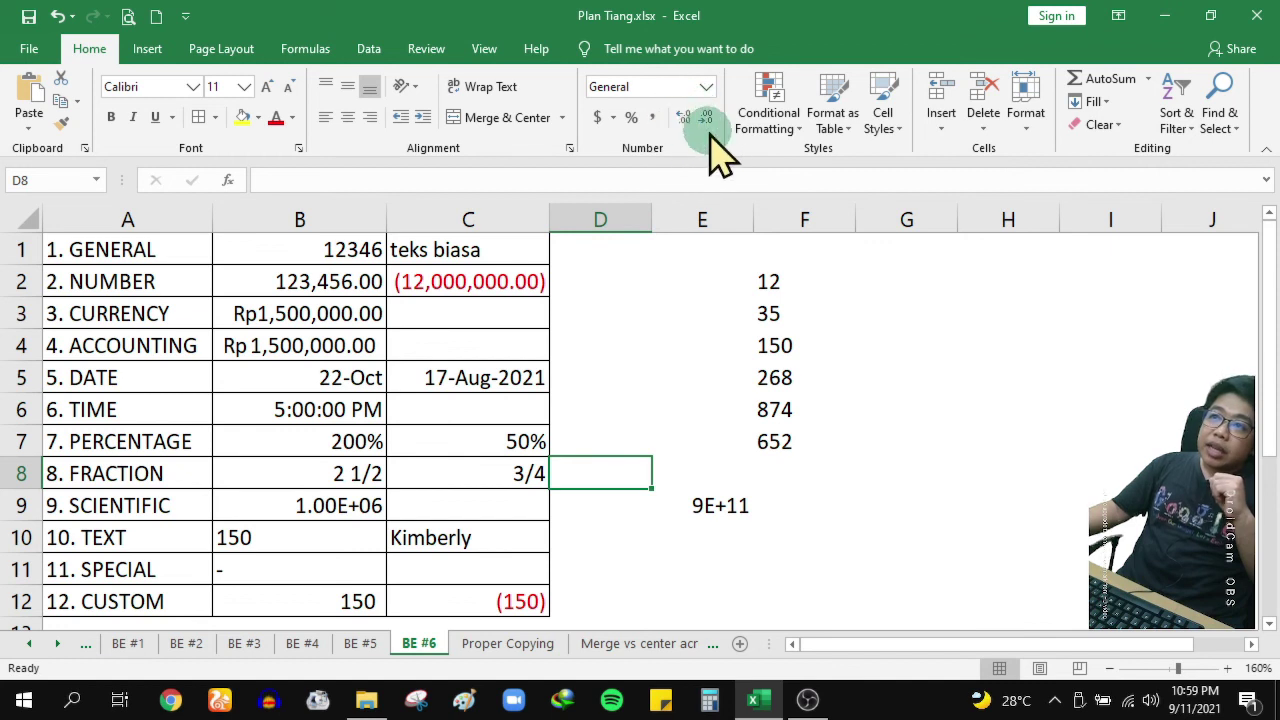
pyautogui.click(614, 118)
pyautogui.click(632, 292)
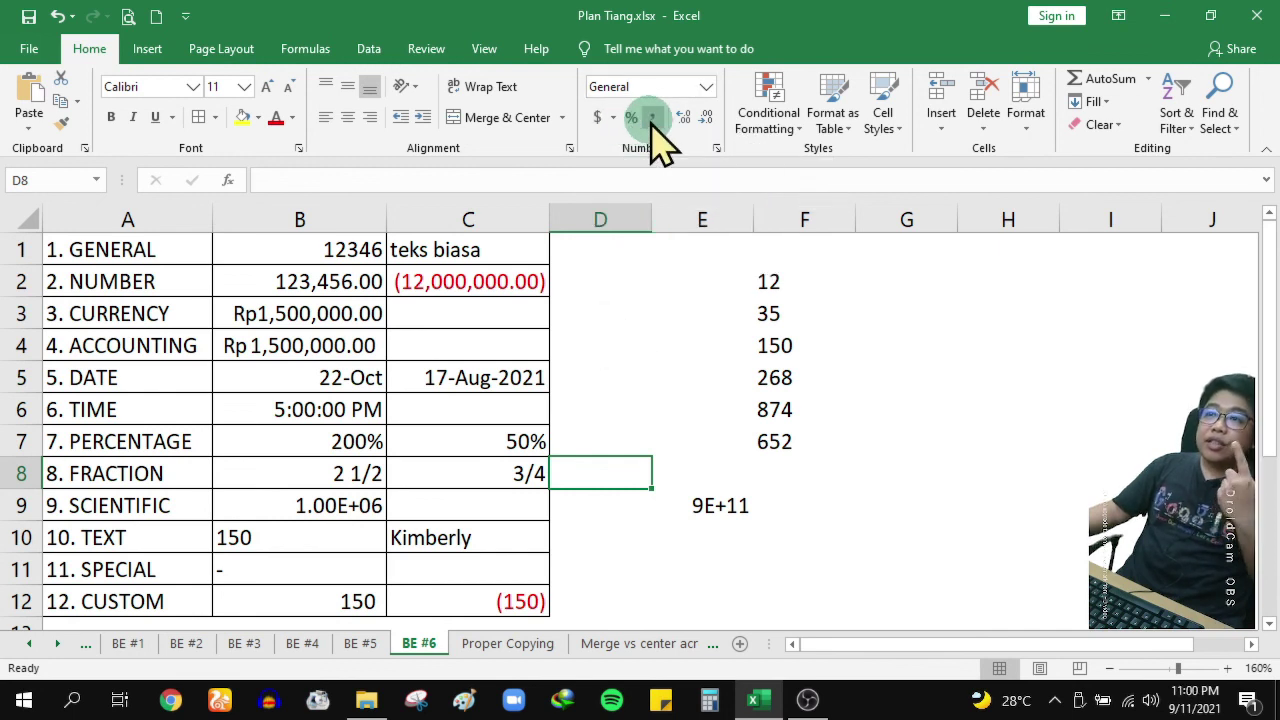
# Replace B12's value with 45,000
pyautogui.click(336, 590)
pyautogui.write('45,000')
pyautogui.press('Return')
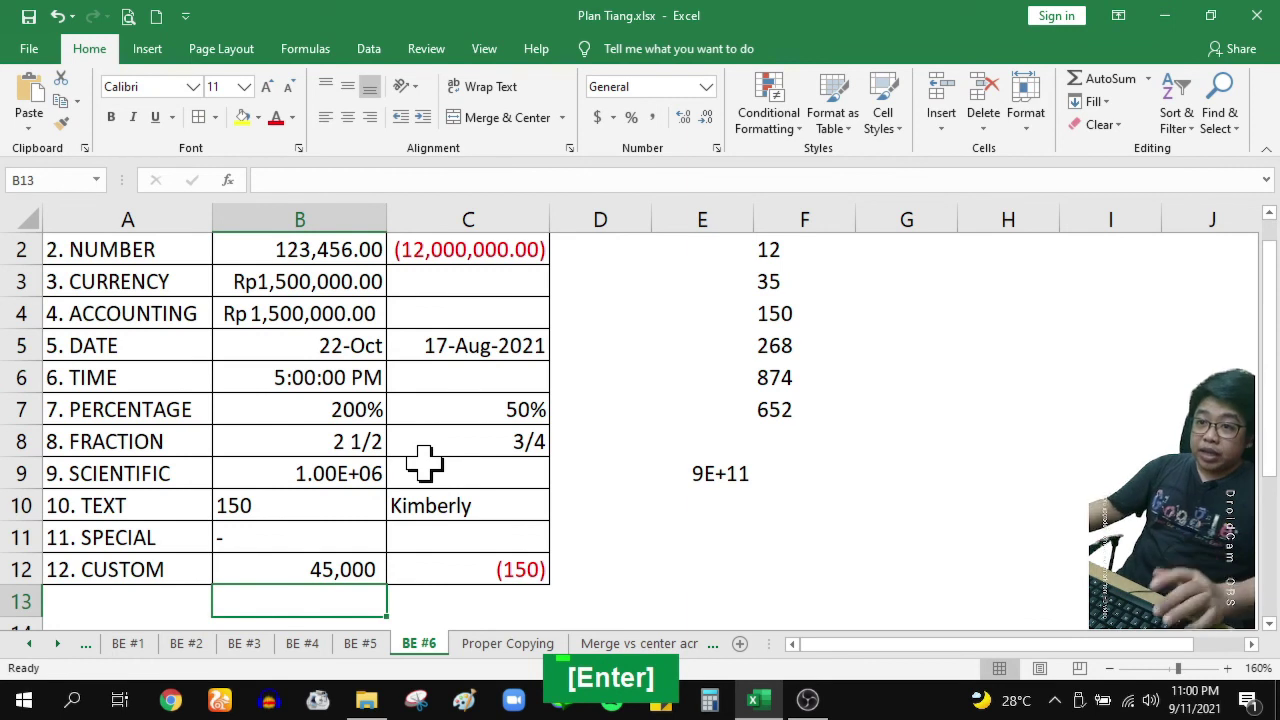
pyautogui.scroll(1, 424, 460)
# Enter 45000 in D1 and glance at its Format Cells settings without changes
pyautogui.click(610, 254)
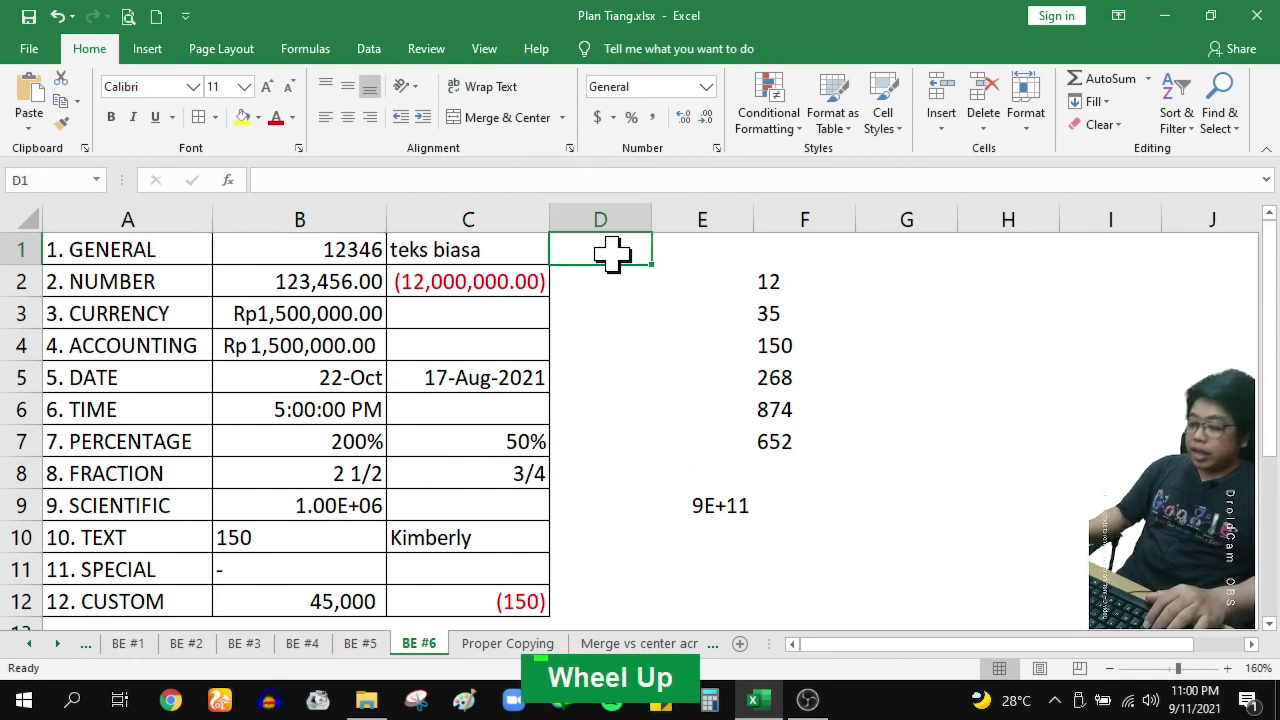
pyautogui.write('45000')
pyautogui.press('Return')
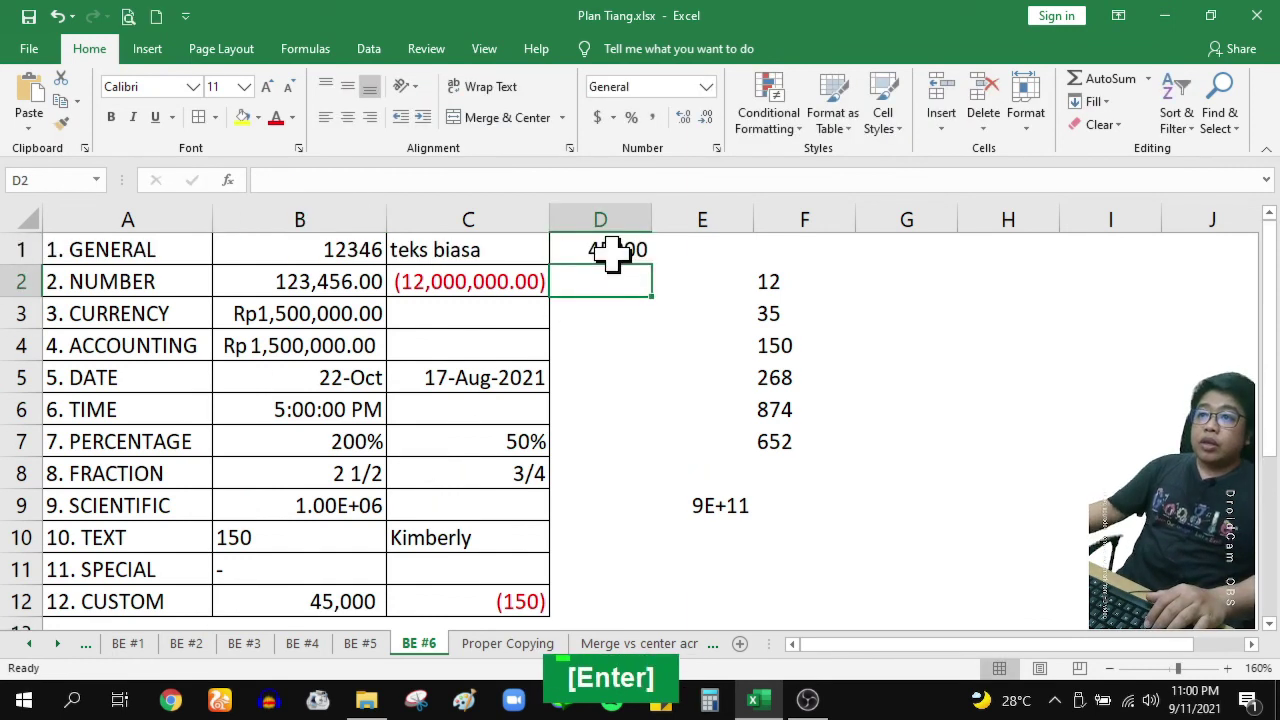
pyautogui.click(640, 252)
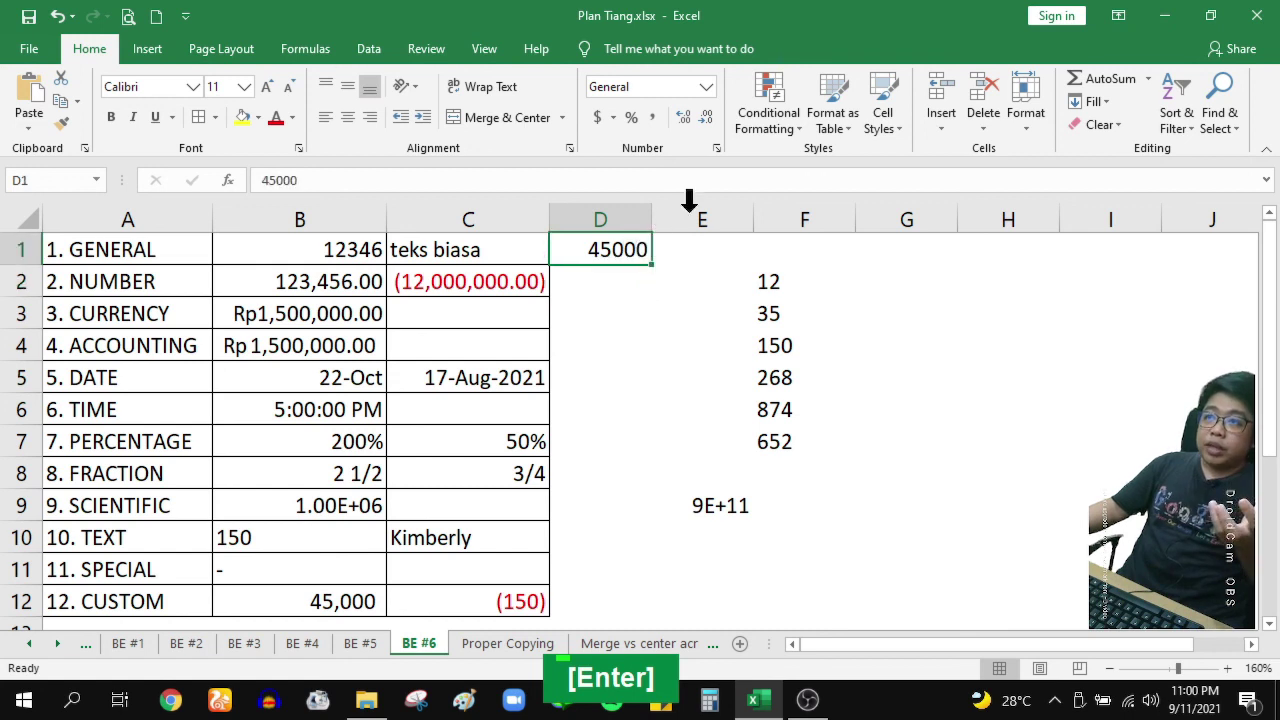
pyautogui.click(717, 150)
pyautogui.press('Escape')
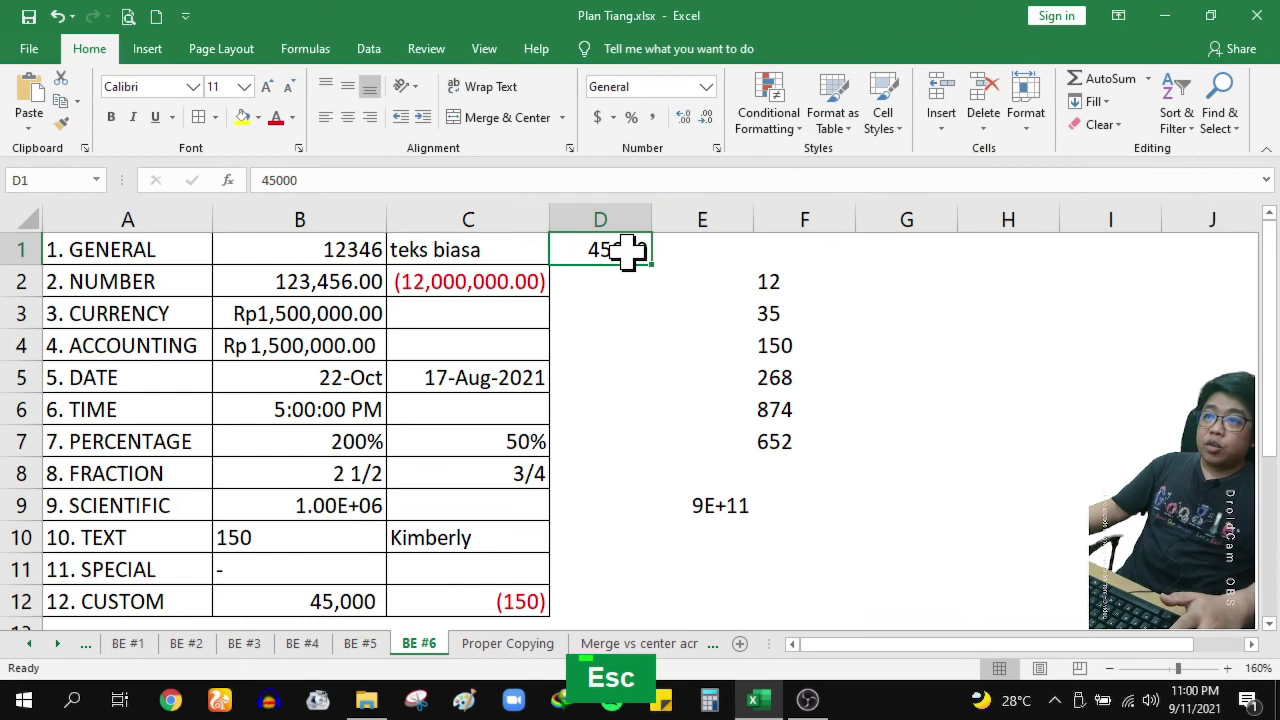
pyautogui.rightClick(628, 252)
pyautogui.click(752, 592)
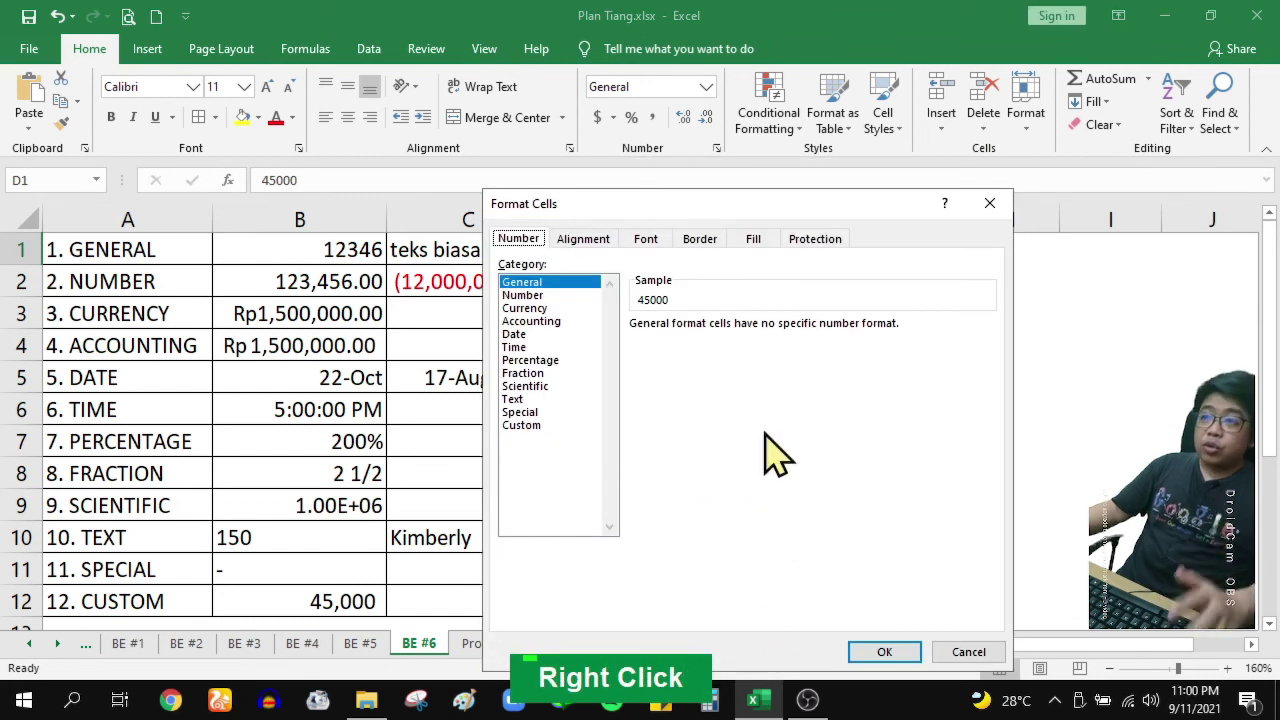
pyautogui.press('Escape')
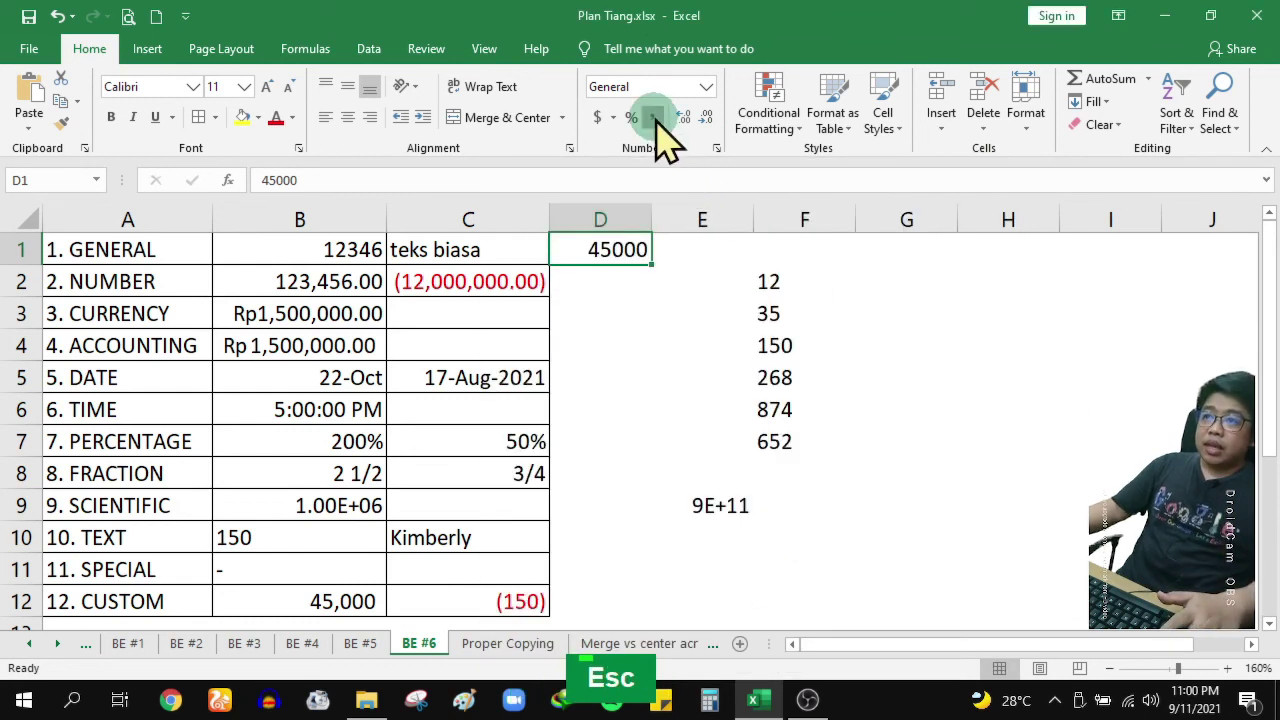
# Give D1 comma style with no decimals, showing 45,000, and autofit column D
pyautogui.click(653, 118)
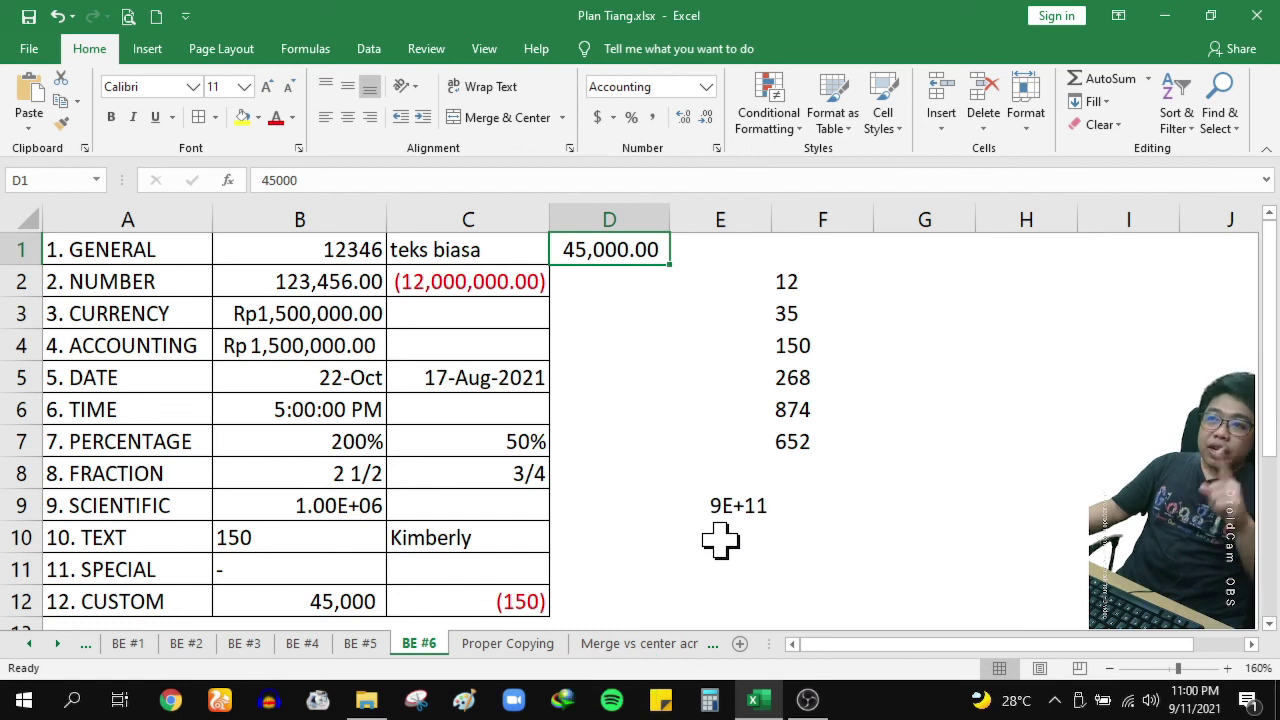
pyautogui.click(704, 118)
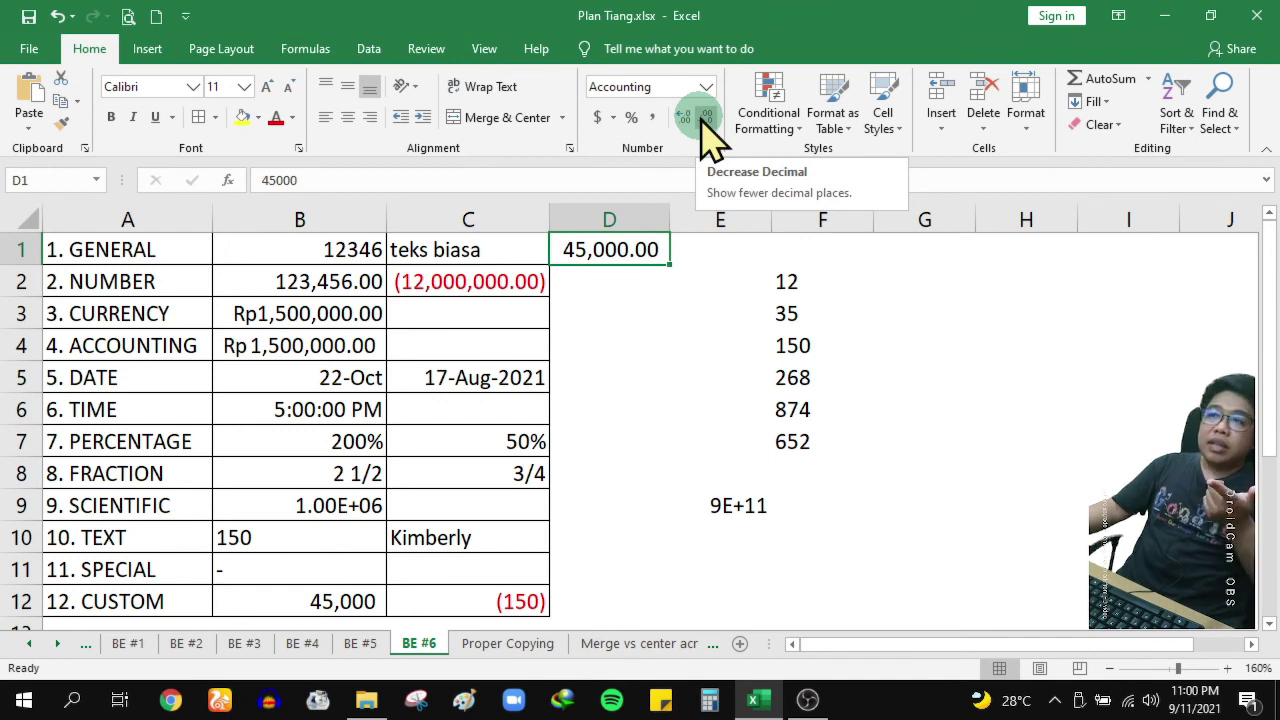
pyautogui.click(704, 118)
pyautogui.click(704, 118)
pyautogui.doubleClick(686, 118)
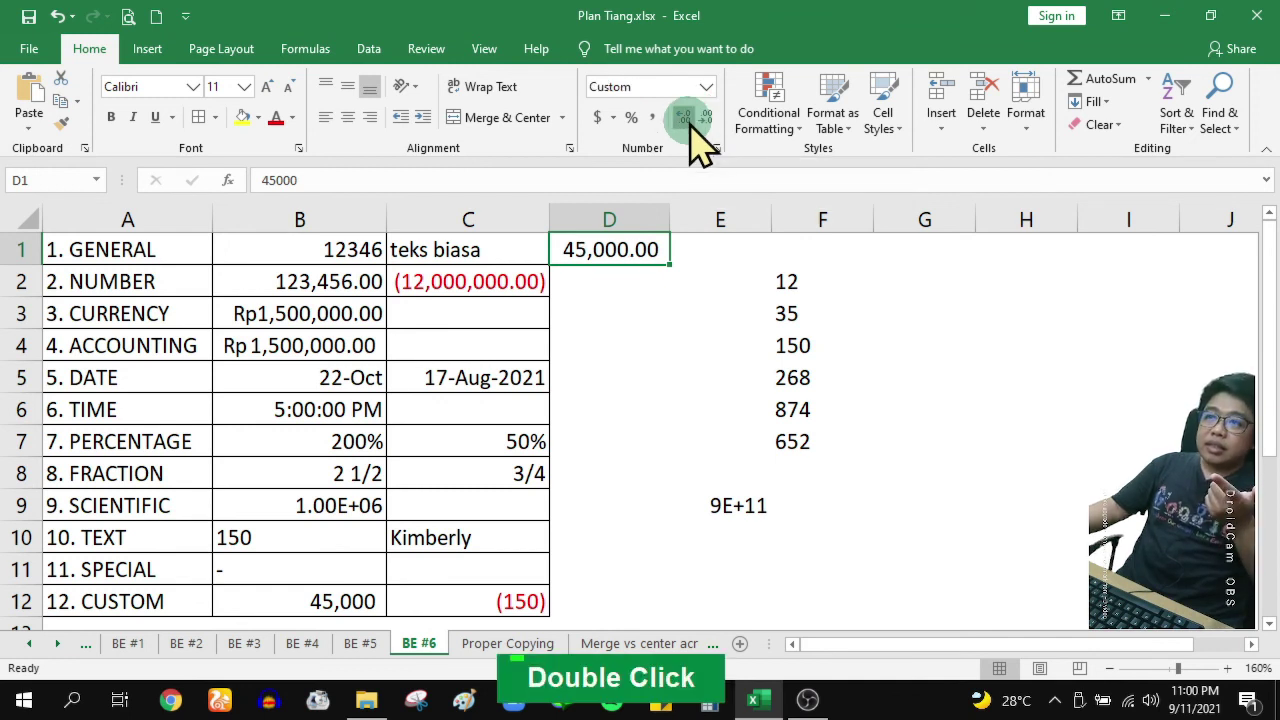
pyautogui.doubleClick(686, 118)
pyautogui.tripleClick(686, 118)
pyautogui.doubleClick(686, 118)
pyautogui.doubleClick(686, 118)
pyautogui.click(686, 118)
pyautogui.doubleClick(704, 118)
pyautogui.doubleClick(704, 118)
pyautogui.click(706, 120)
pyautogui.click(706, 120)
pyautogui.click(706, 120)
pyautogui.click(706, 120)
pyautogui.click(706, 120)
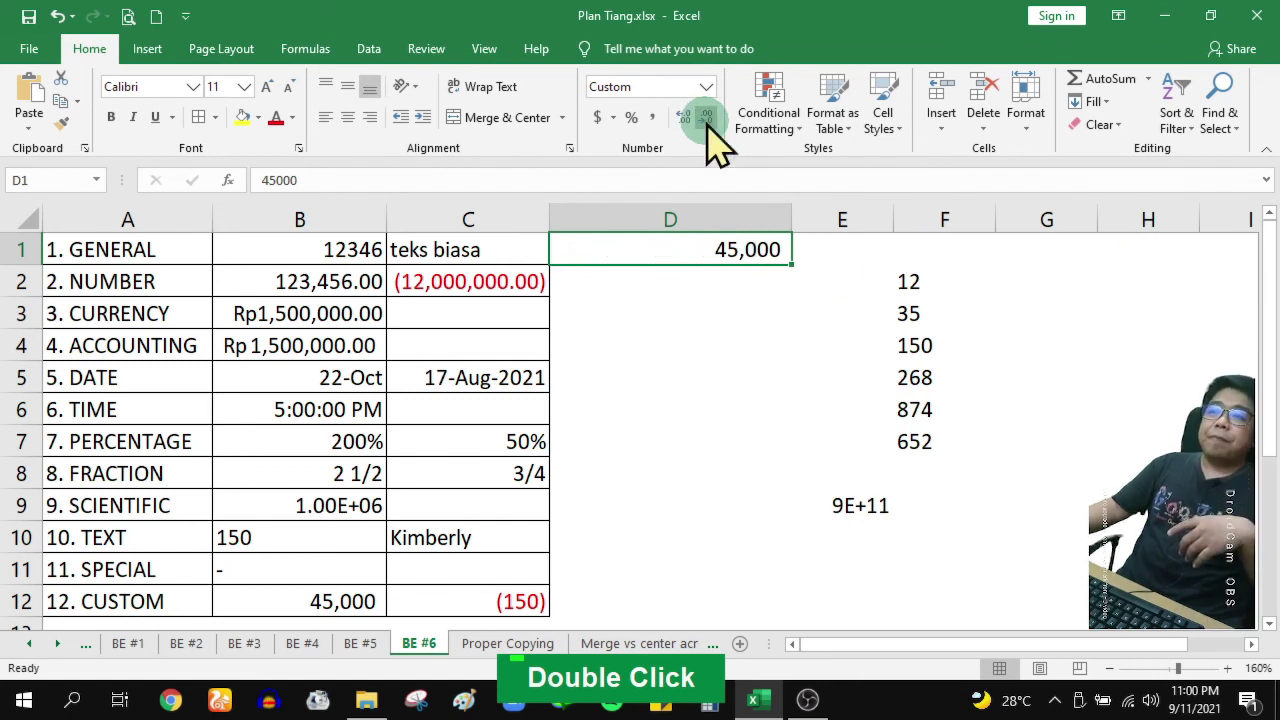
pyautogui.doubleClick(790, 220)
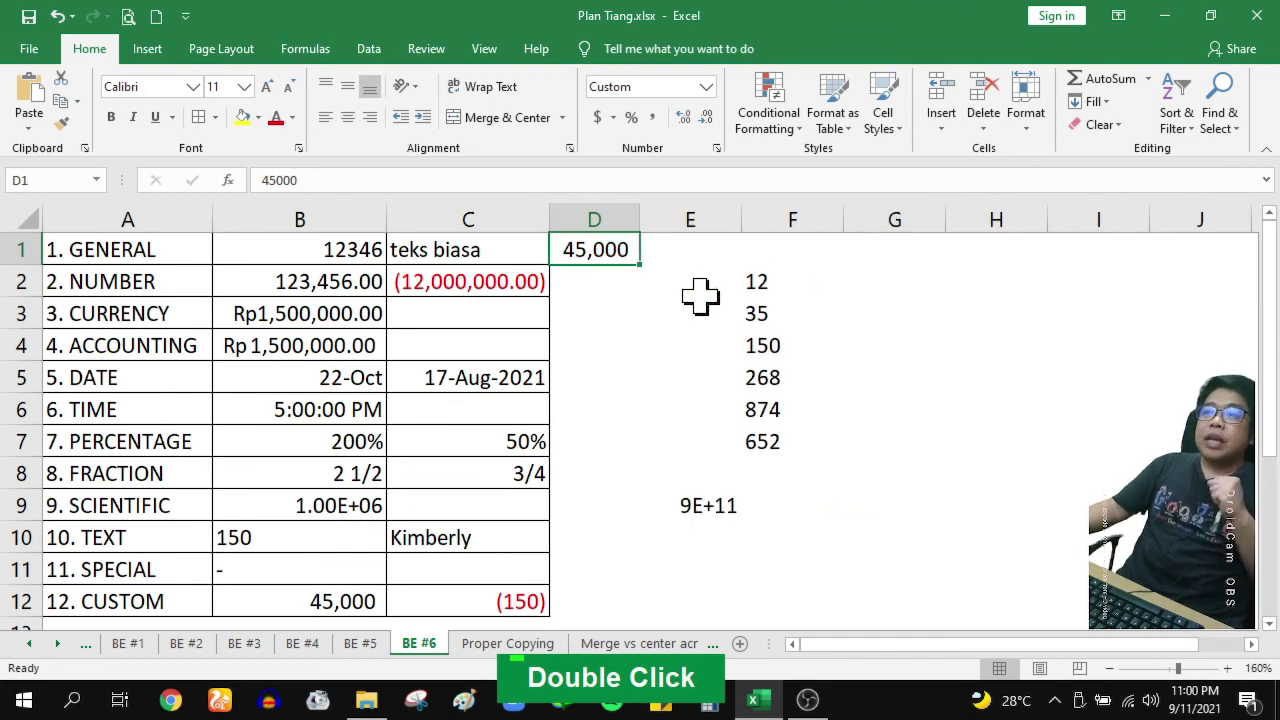